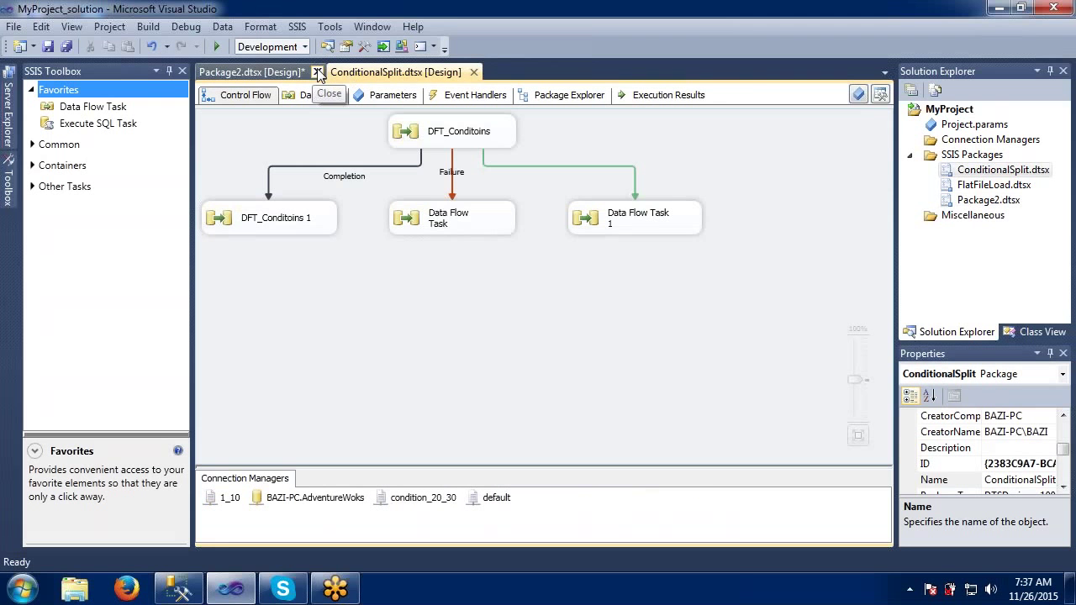
- Close the Package2.dtsx design and save its changes
{"action": "left_click", "coordinate": [318, 74]}
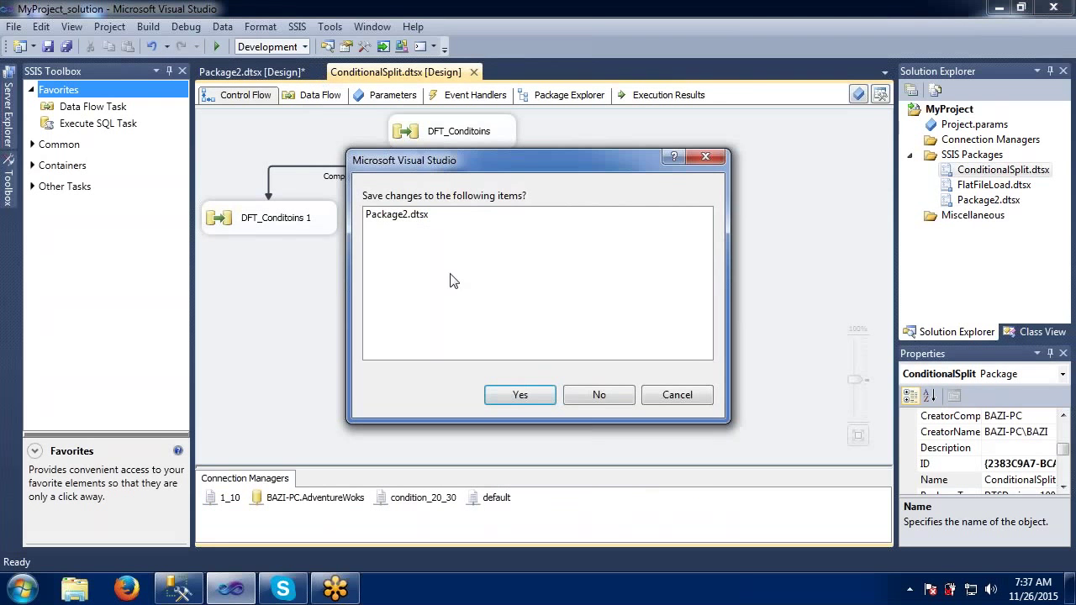
{"action": "left_click", "coordinate": [520, 397]}
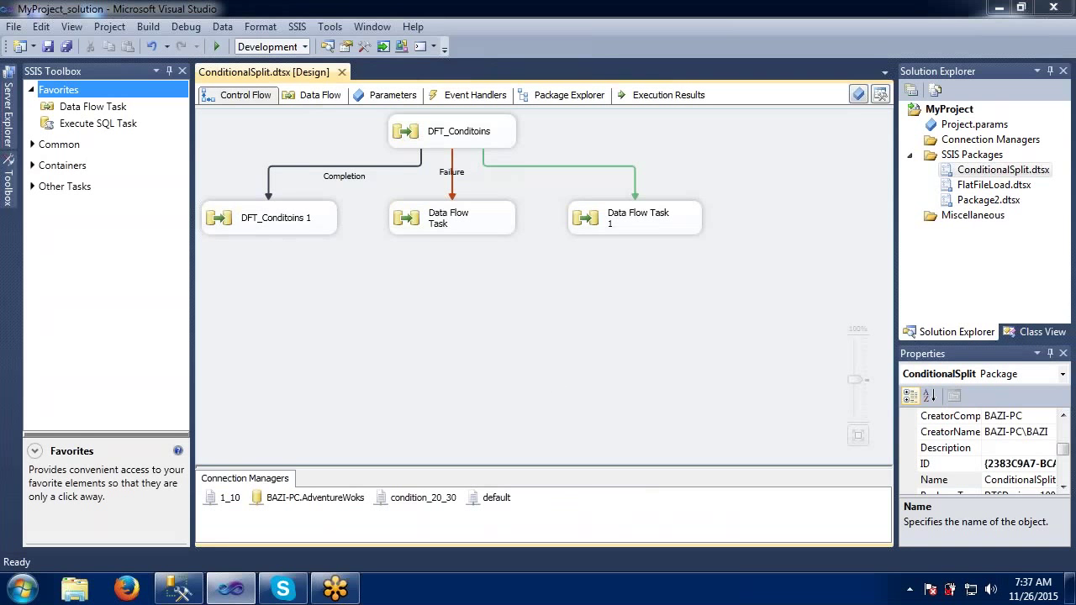
- Switch to Notepad++ and create a new blank document
{"action": "left_click", "coordinate": [996, 10]}
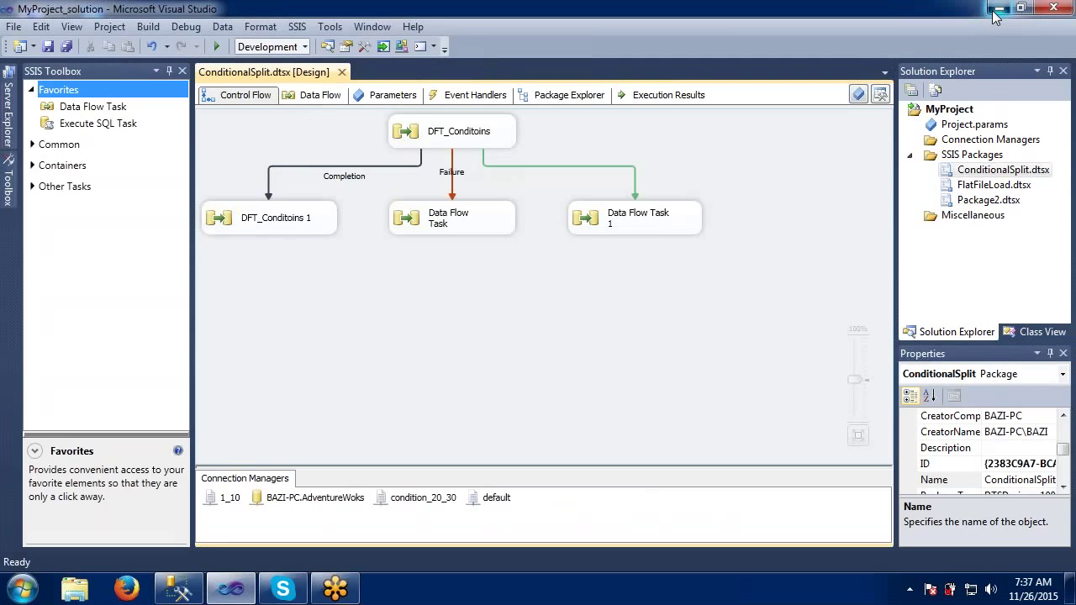
{"action": "left_click", "coordinate": [23, 588]}
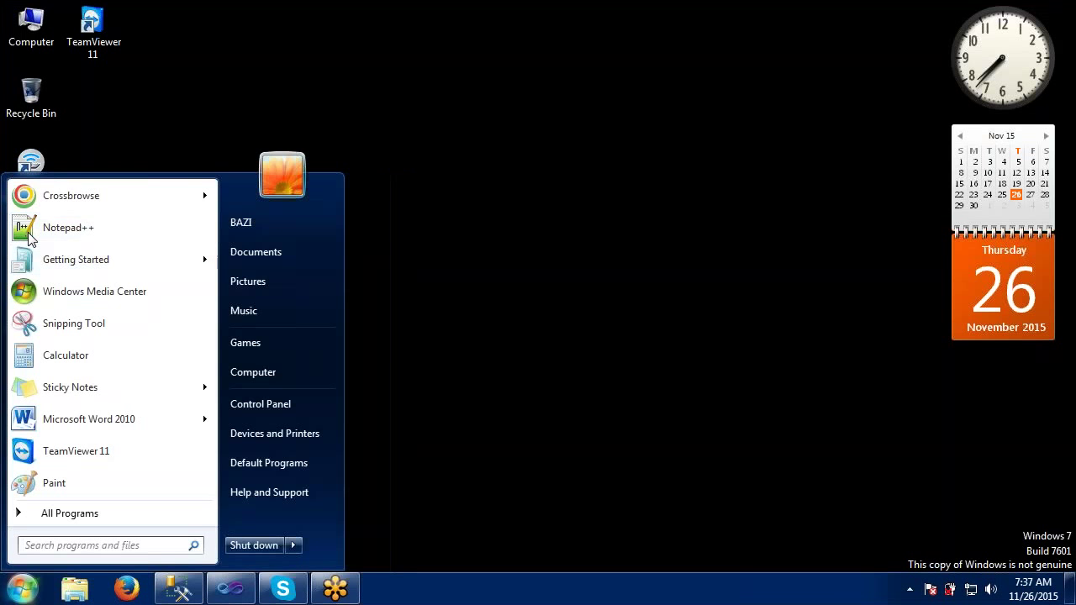
{"action": "left_click", "coordinate": [34, 230]}
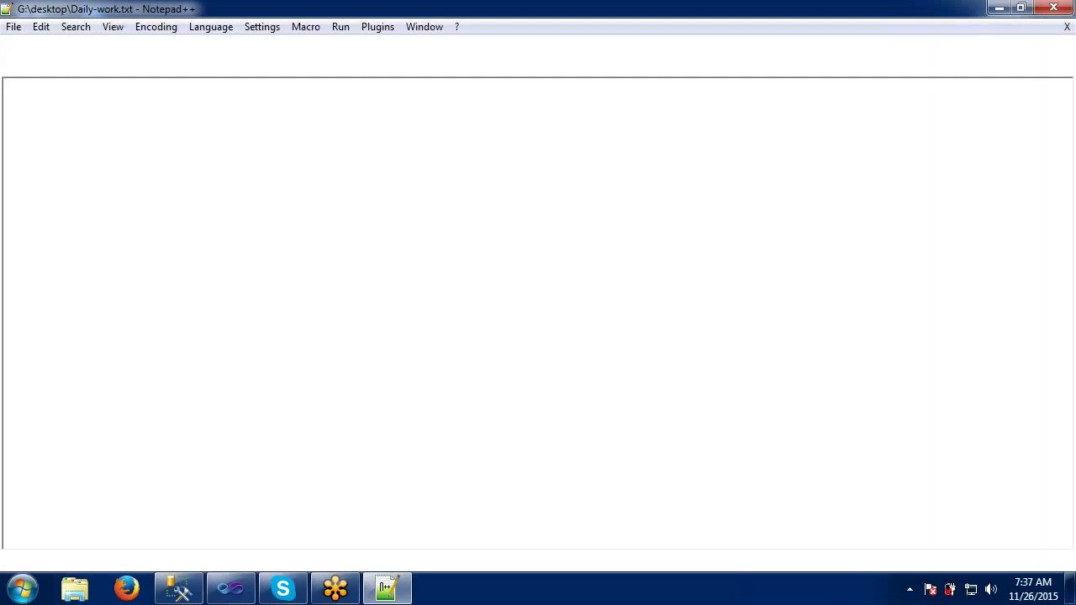
{"action": "left_click", "coordinate": [11, 44]}
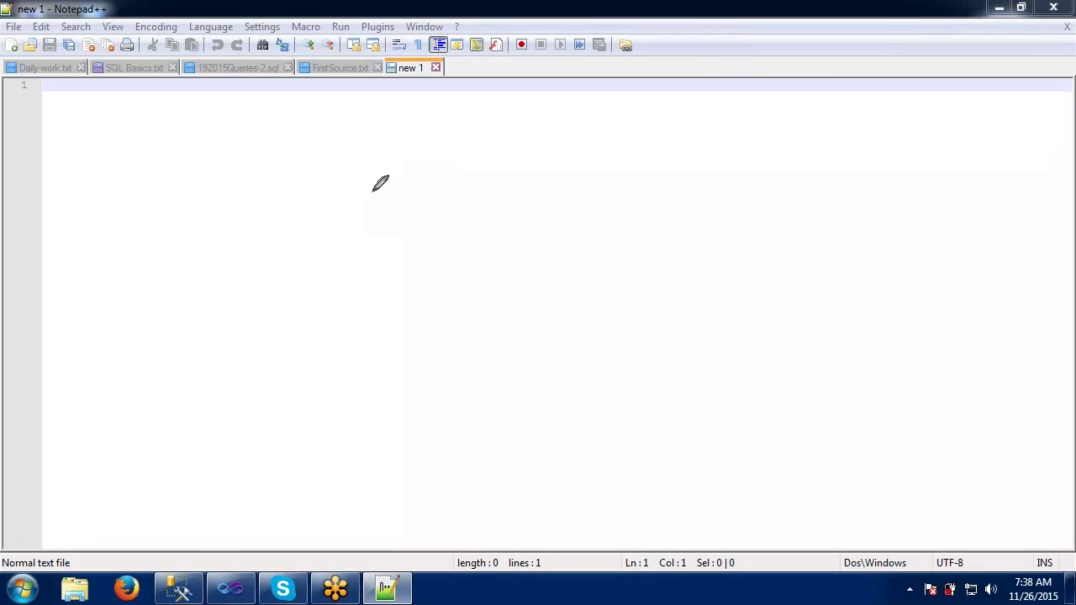
- Sketch a source table grid freehand over the blank document, labelling it E beside and S above
{"action": "mouse_move", "coordinate": [379, 166]}
{"action": "left_mouse_down"}
{"action": "mouse_move", "coordinate": [379, 244]}
{"action": "mouse_move", "coordinate": [481, 244]}
{"action": "mouse_move", "coordinate": [494, 168]}
{"action": "mouse_move", "coordinate": [374, 167]}
{"action": "mouse_move", "coordinate": [416, 244]}
{"action": "left_mouse_up"}
{"action": "mouse_move", "coordinate": [437, 170]}
{"action": "left_mouse_down"}
{"action": "mouse_move", "coordinate": [446, 251]}
{"action": "mouse_move", "coordinate": [468, 204]}
{"action": "mouse_move", "coordinate": [468, 239]}
{"action": "left_mouse_up"}
{"action": "left_click", "coordinate": [351, 198]}
{"action": "left_click_drag", "start_coordinate": [374, 195], "coordinate": [496, 195]}
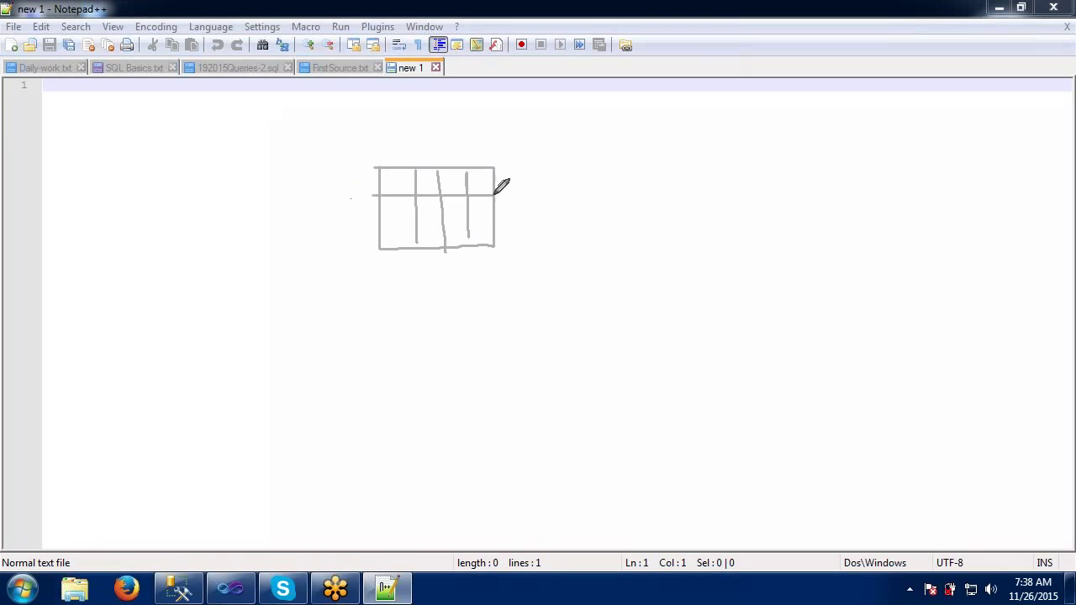
{"action": "left_click_drag", "start_coordinate": [412, 212], "coordinate": [498, 212]}
{"action": "left_click_drag", "start_coordinate": [368, 220], "coordinate": [471, 233]}
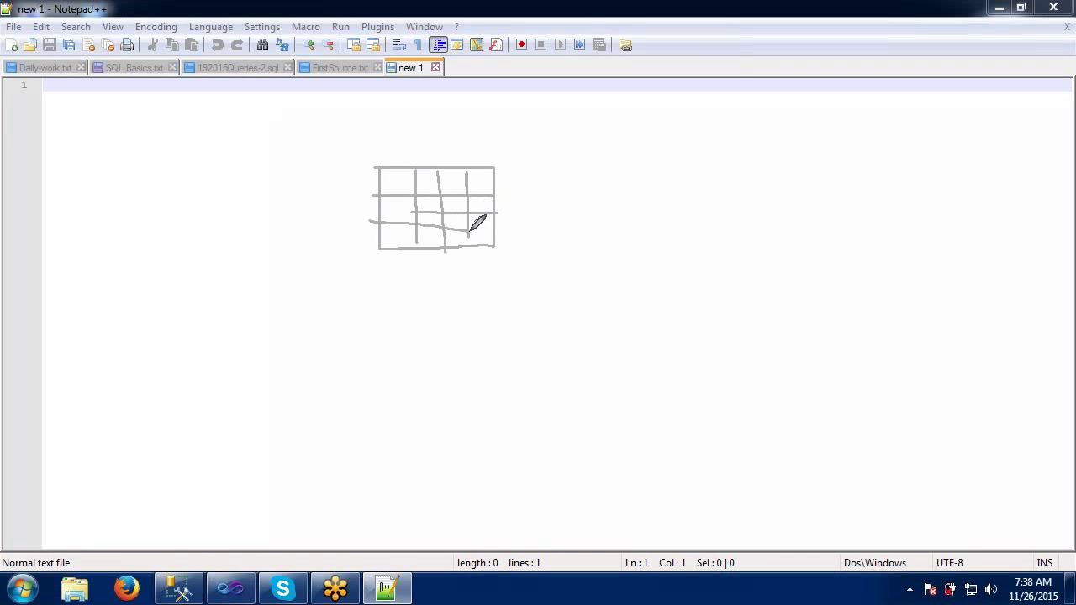
{"action": "mouse_move", "coordinate": [308, 190]}
{"action": "left_mouse_down"}
{"action": "mouse_move", "coordinate": [306, 229]}
{"action": "mouse_move", "coordinate": [332, 231]}
{"action": "mouse_move", "coordinate": [338, 216]}
{"action": "mouse_move", "coordinate": [321, 201]}
{"action": "mouse_move", "coordinate": [339, 201]}
{"action": "left_mouse_up"}
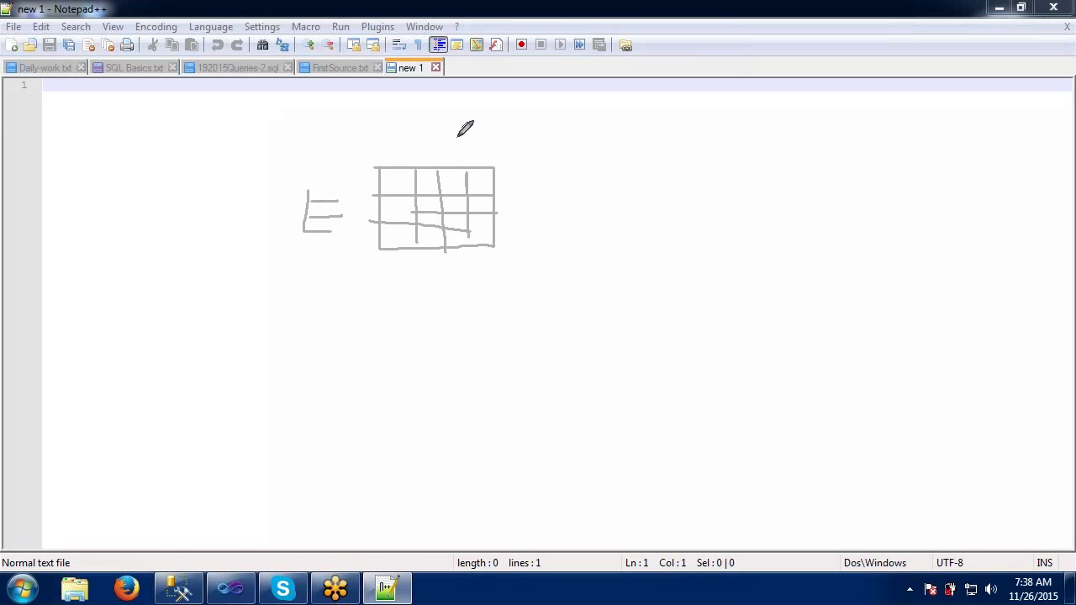
{"action": "mouse_move", "coordinate": [457, 132]}
{"action": "left_mouse_down"}
{"action": "mouse_move", "coordinate": [417, 138]}
{"action": "mouse_move", "coordinate": [450, 157]}
{"action": "mouse_move", "coordinate": [406, 155]}
{"action": "left_mouse_up"}
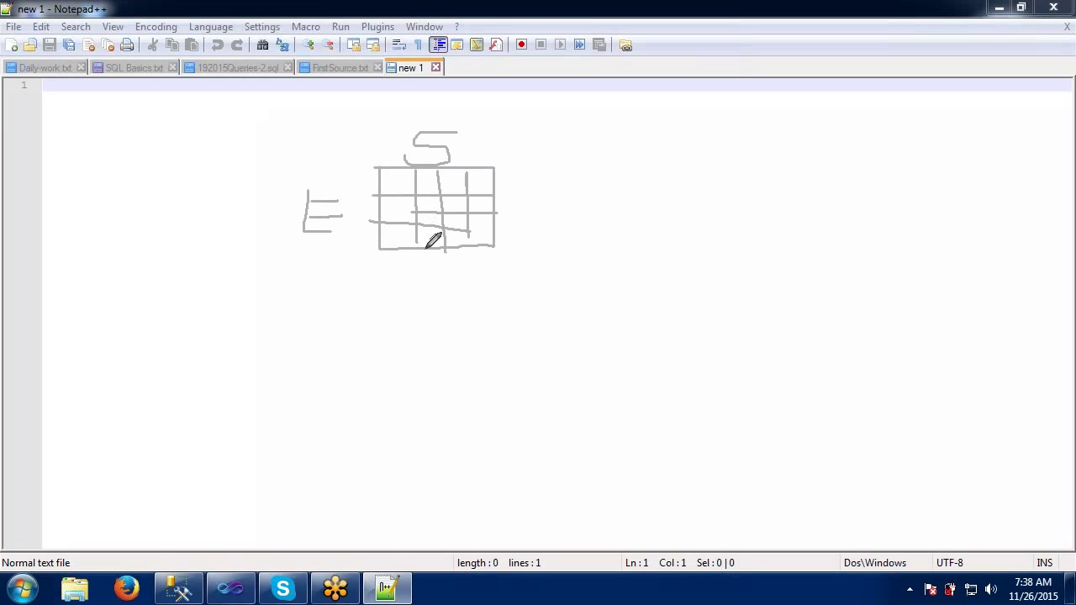
- Sketch an arrow from the source table down to a letter D with a two-by-two destination table marked T
{"action": "mouse_move", "coordinate": [425, 252]}
{"action": "left_mouse_down"}
{"action": "mouse_move", "coordinate": [419, 346]}
{"action": "mouse_move", "coordinate": [454, 295]}
{"action": "left_mouse_up"}
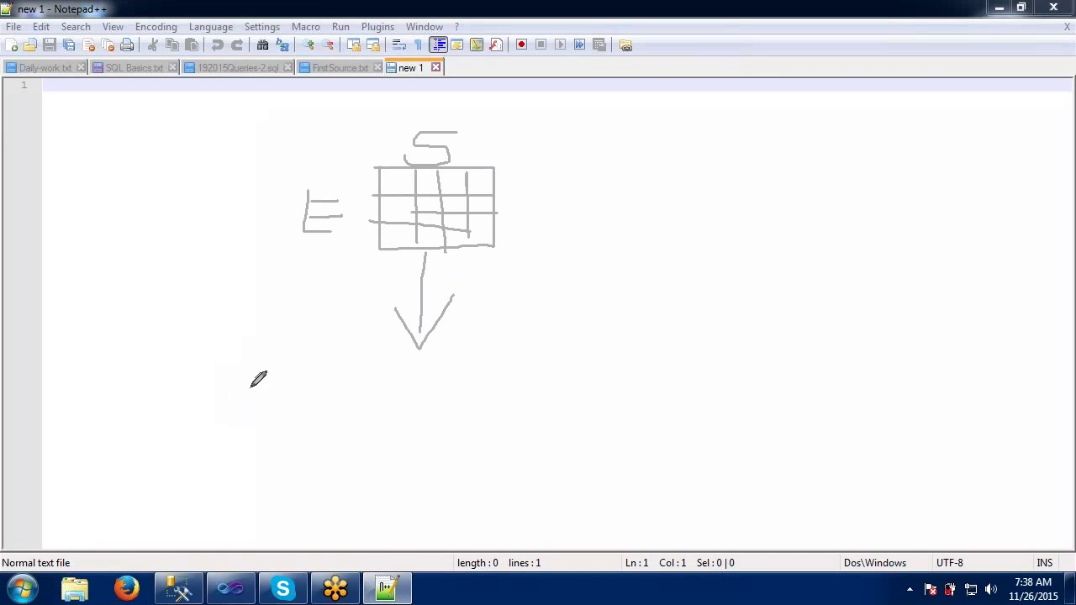
{"action": "mouse_move", "coordinate": [405, 375]}
{"action": "left_mouse_down"}
{"action": "mouse_move", "coordinate": [405, 398]}
{"action": "mouse_move", "coordinate": [405, 365]}
{"action": "mouse_move", "coordinate": [447, 370]}
{"action": "mouse_move", "coordinate": [401, 400]}
{"action": "mouse_move", "coordinate": [349, 495]}
{"action": "left_mouse_up"}
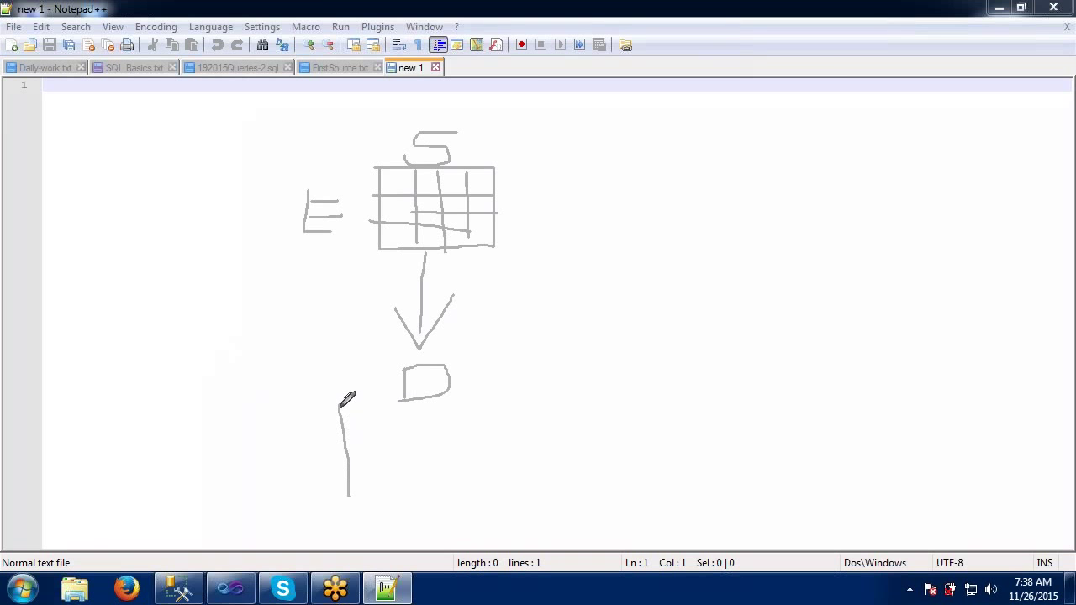
{"action": "mouse_move", "coordinate": [339, 407]}
{"action": "left_mouse_down"}
{"action": "mouse_move", "coordinate": [446, 450]}
{"action": "mouse_move", "coordinate": [449, 488]}
{"action": "mouse_move", "coordinate": [350, 496]}
{"action": "left_mouse_up"}
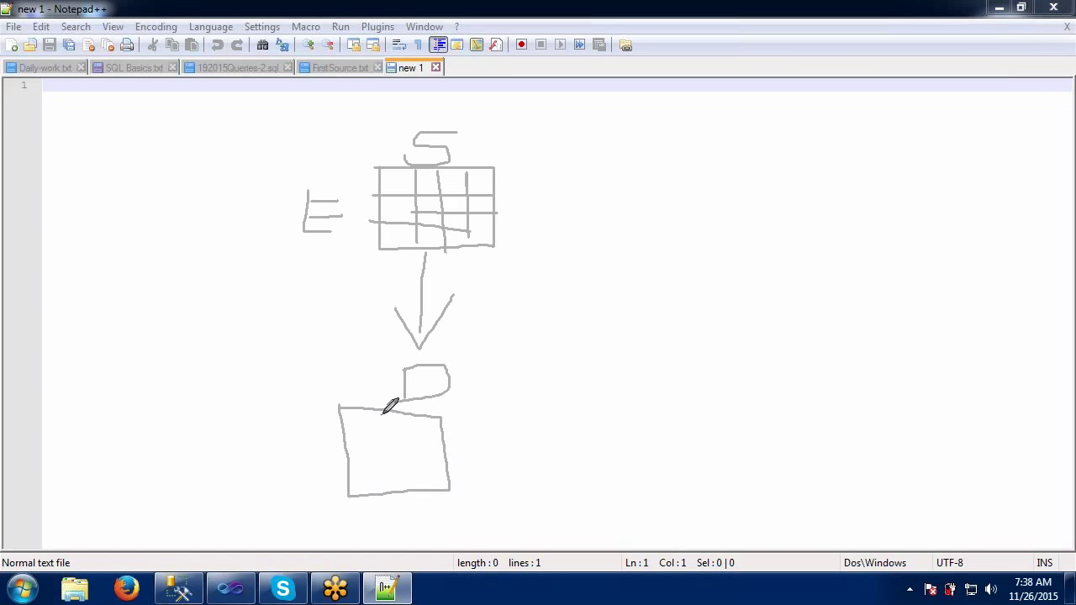
{"action": "left_click_drag", "start_coordinate": [382, 412], "coordinate": [391, 499]}
{"action": "left_click_drag", "start_coordinate": [350, 443], "coordinate": [437, 439]}
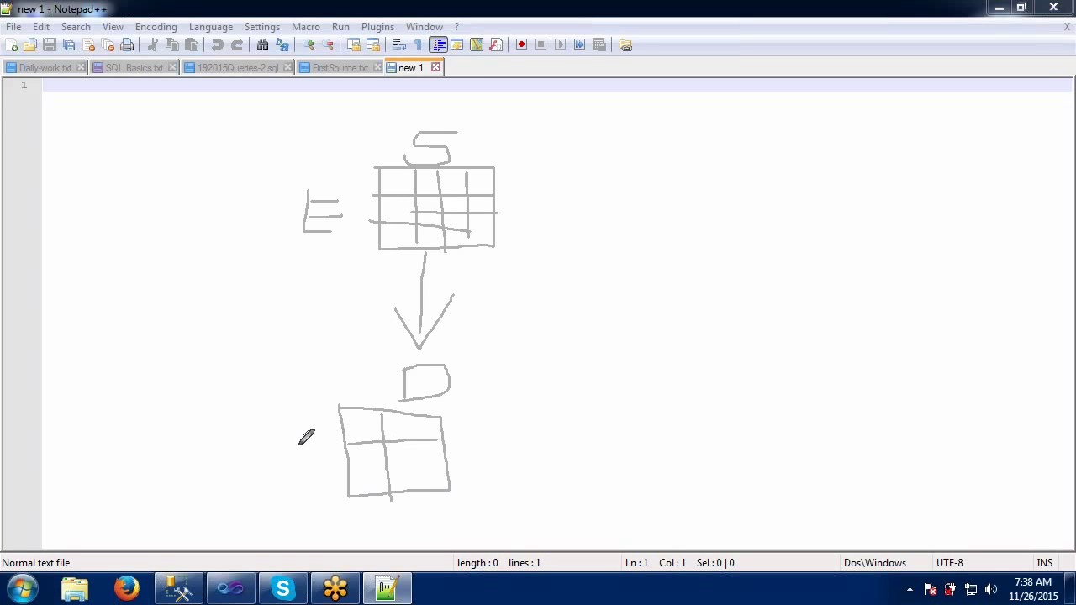
{"action": "mouse_move", "coordinate": [266, 434]}
{"action": "left_mouse_down"}
{"action": "mouse_move", "coordinate": [337, 429]}
{"action": "mouse_move", "coordinate": [308, 467]}
{"action": "mouse_move", "coordinate": [311, 484]}
{"action": "left_mouse_up"}
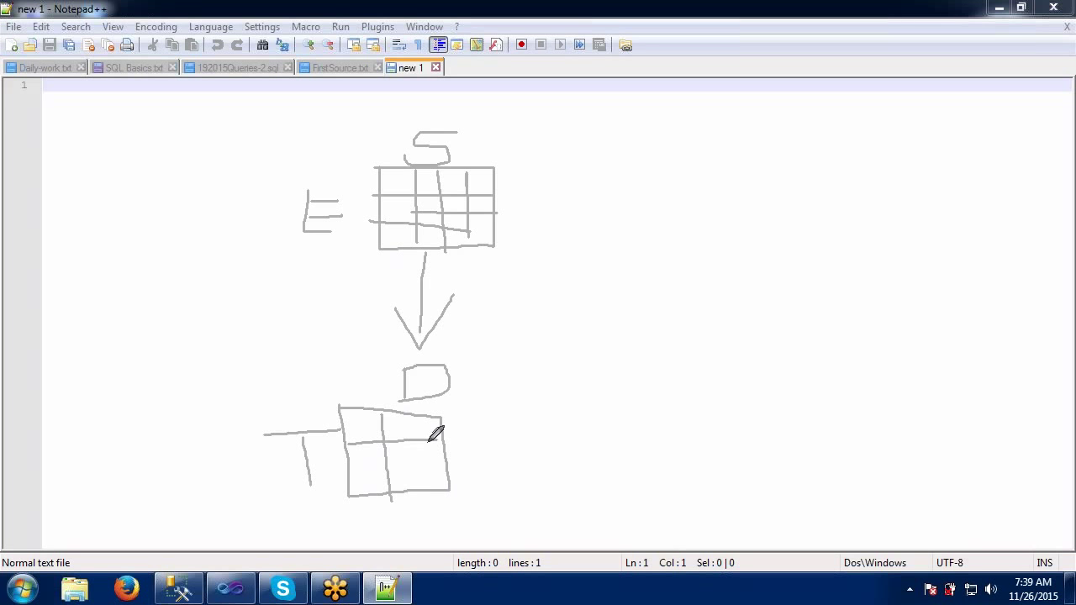
{"action": "left_click_drag", "start_coordinate": [423, 337], "coordinate": [422, 353]}
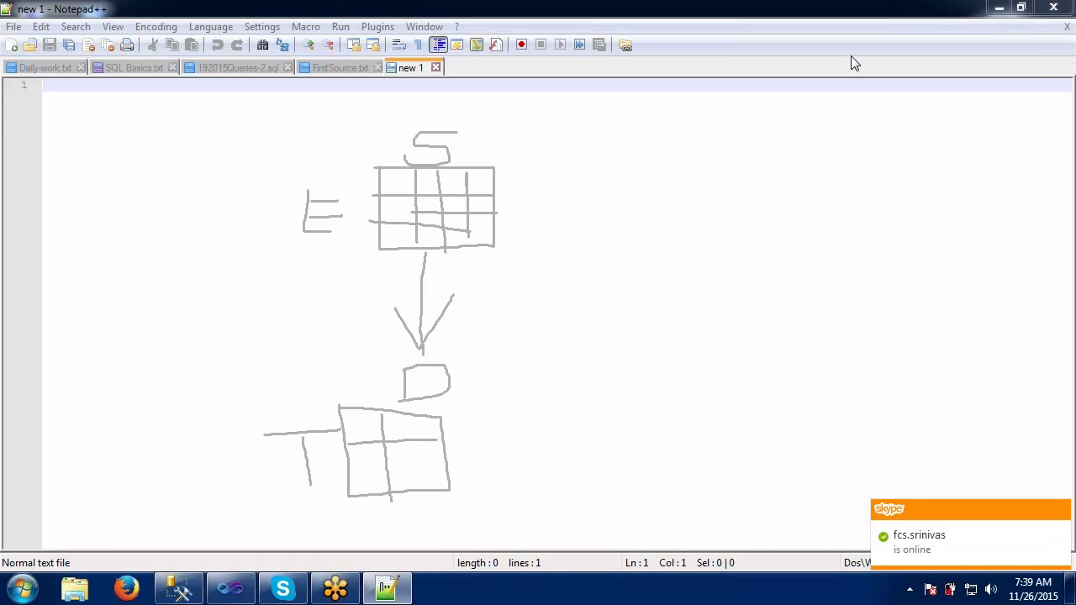
- Clear the freehand drawing and switch back to Visual Studio
{"action": "key", "text": "Escape"}
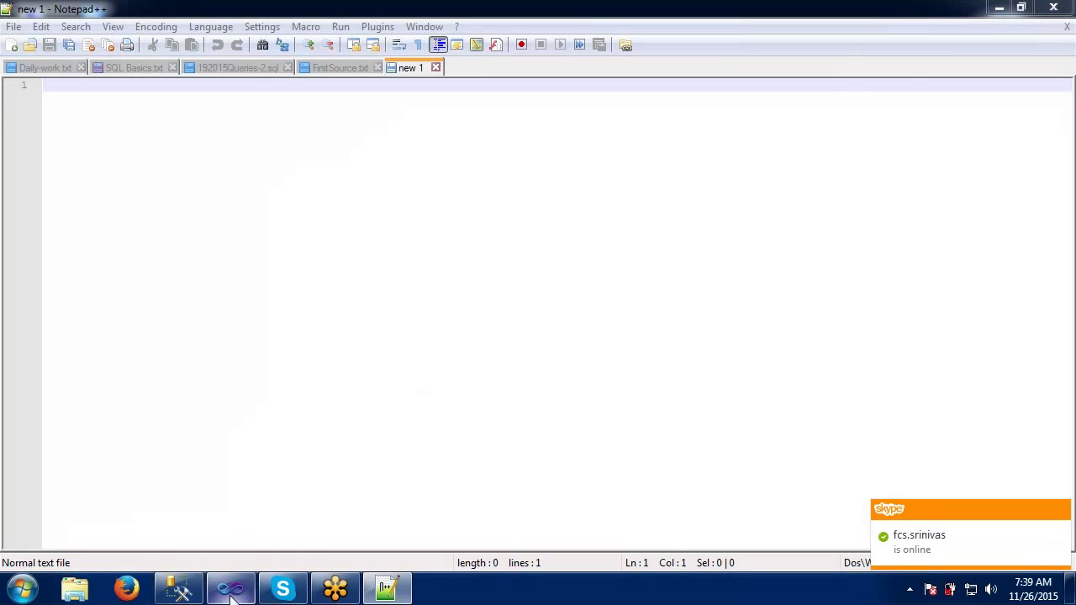
{"action": "mouse_move", "coordinate": [231, 593]}
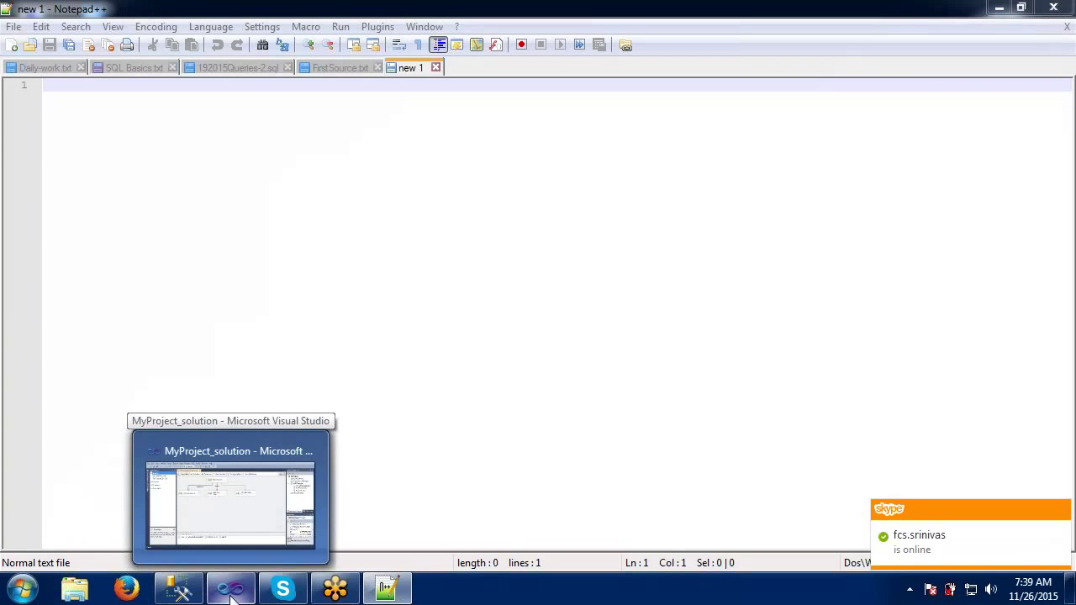
{"action": "left_click", "coordinate": [231, 593]}
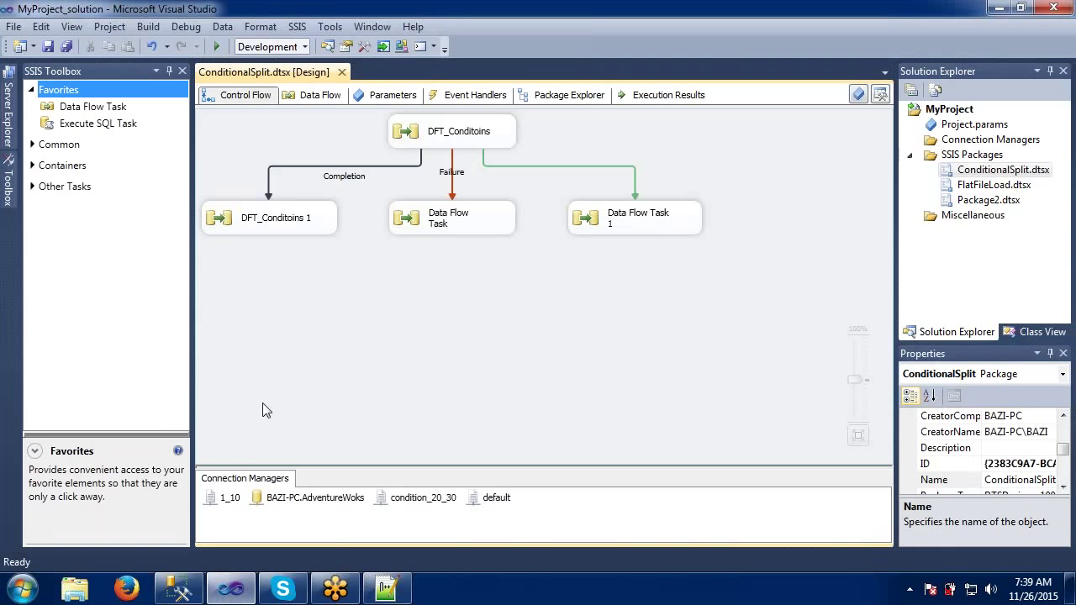
- Create a new SSIS package in the project's SSIS Packages folder
{"action": "left_click", "coordinate": [966, 160]}
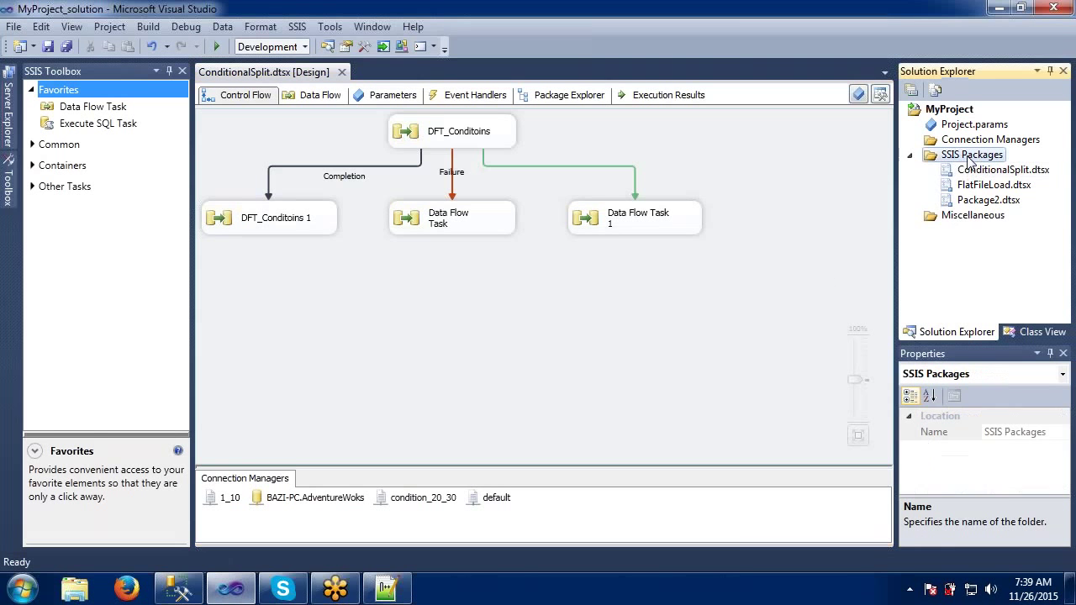
{"action": "right_click", "coordinate": [967, 160]}
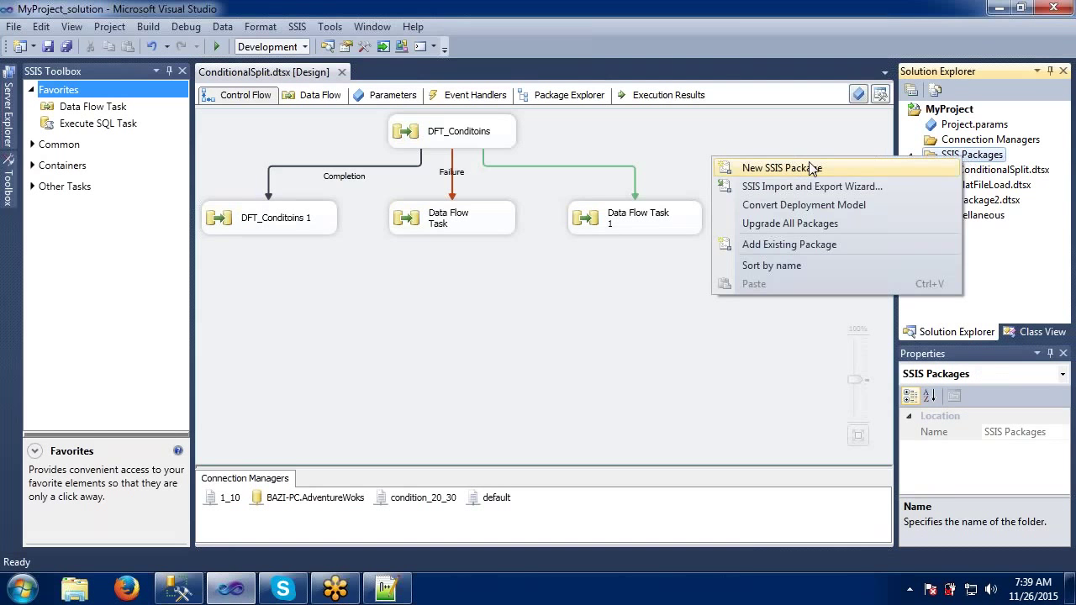
{"action": "left_click", "coordinate": [969, 158]}
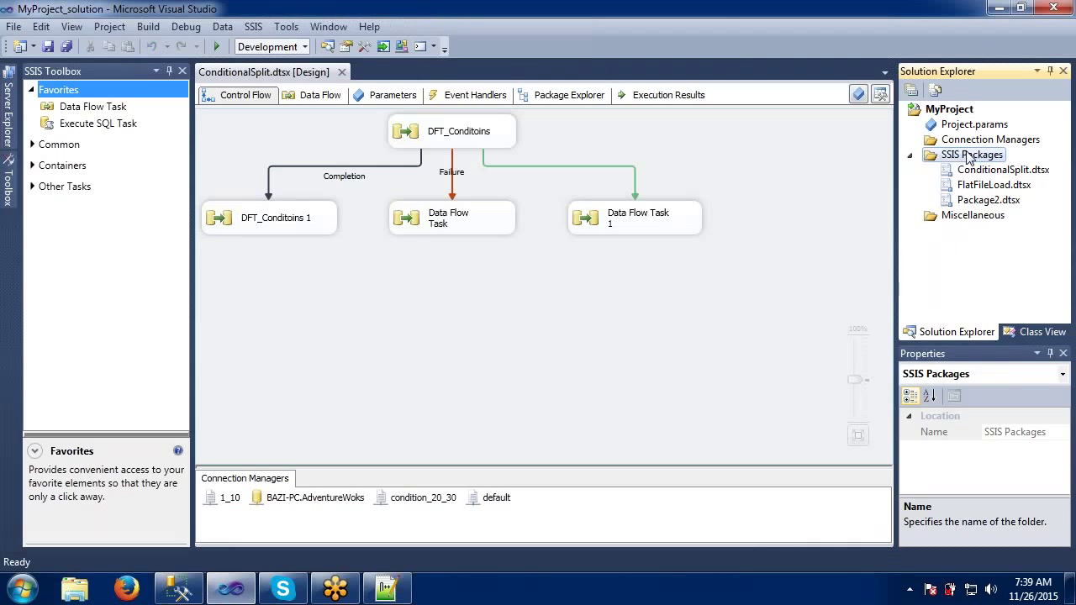
{"action": "right_click", "coordinate": [969, 158]}
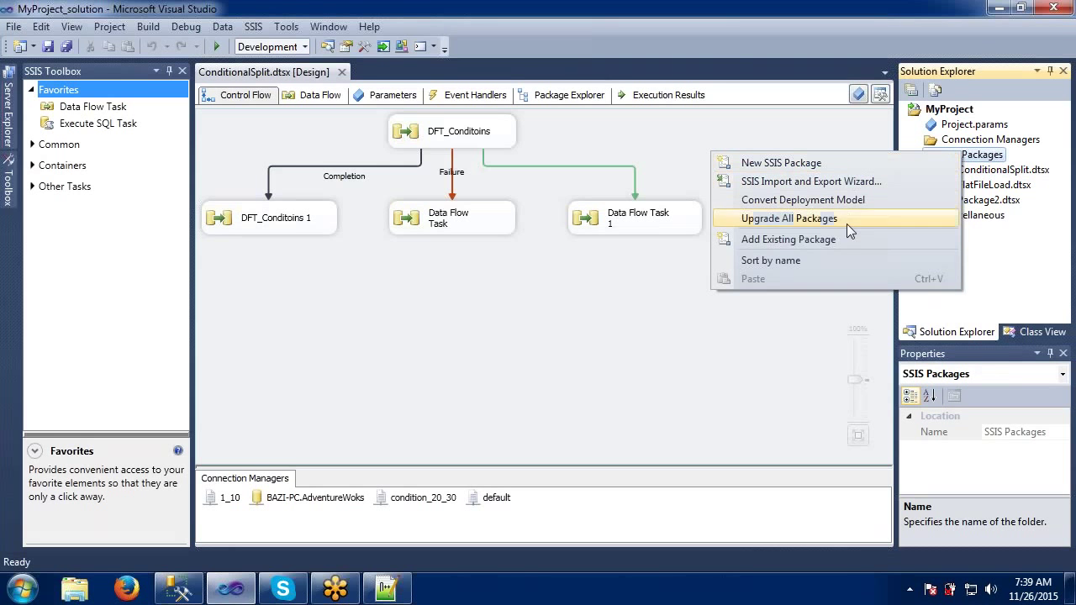
{"action": "left_click", "coordinate": [835, 165]}
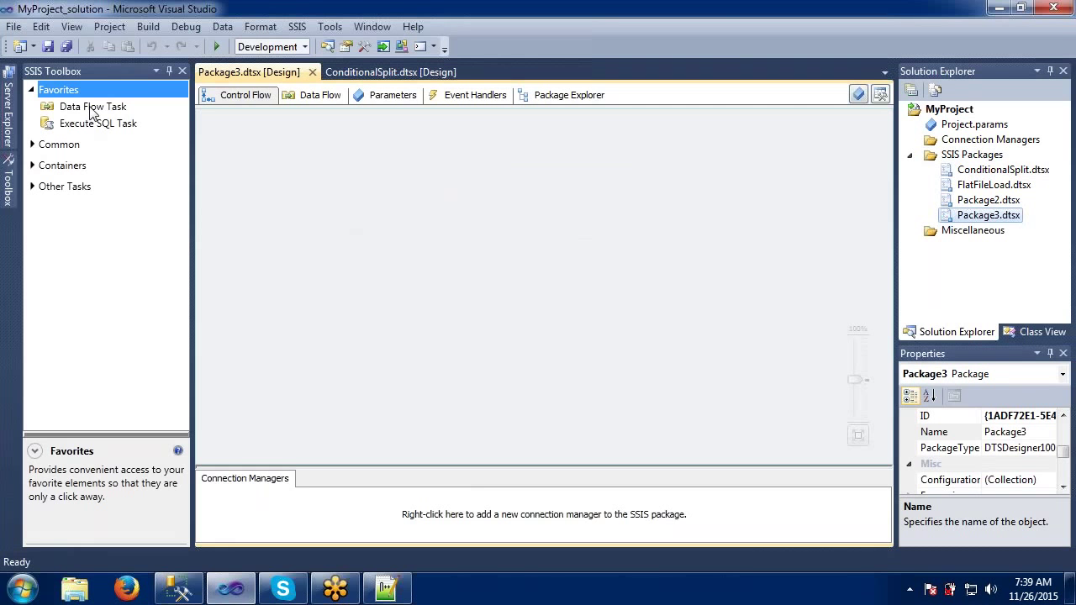
- Add a Data Flow Task to the new package's control flow and open its data flow
{"action": "left_click_drag", "start_coordinate": [90, 111], "coordinate": [382, 216]}
{"action": "double_click", "coordinate": [424, 233]}
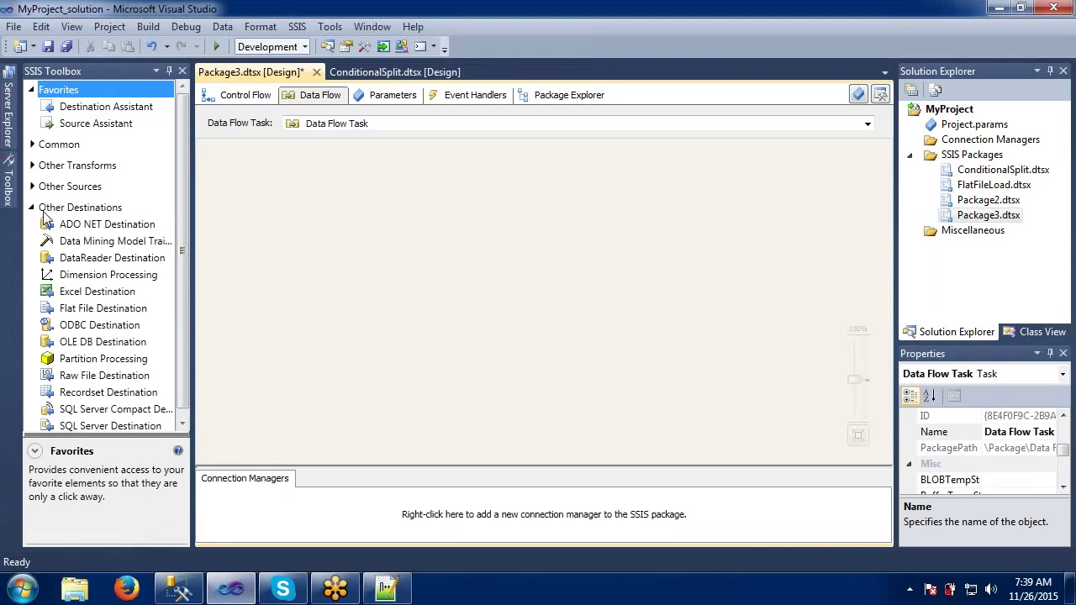
- Add an Excel Source to the upper middle of the data flow
{"action": "left_click", "coordinate": [32, 208]}
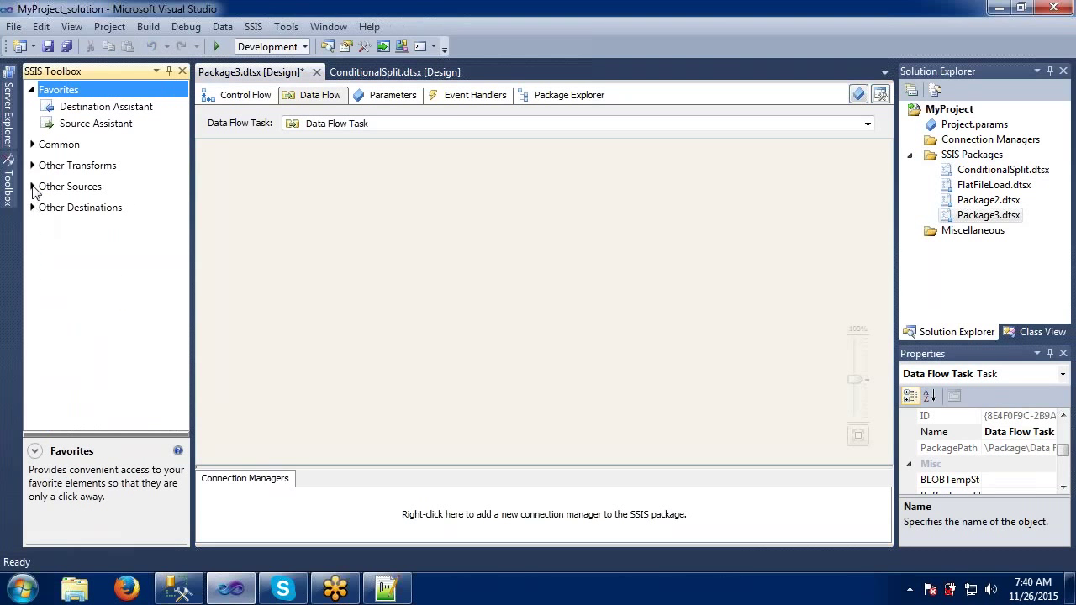
{"action": "left_click", "coordinate": [32, 186]}
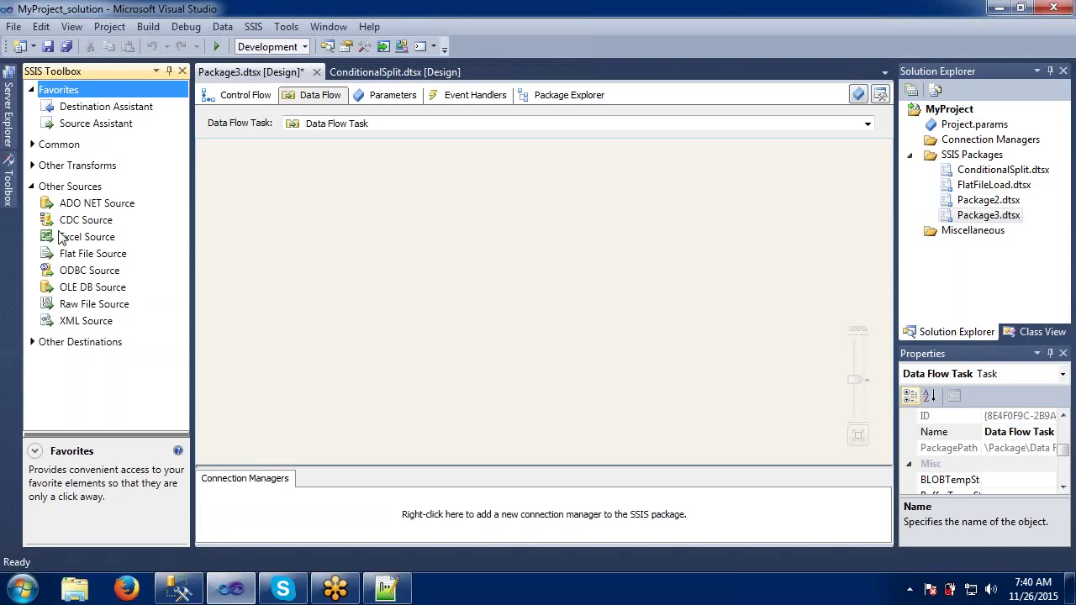
{"action": "left_click_drag", "start_coordinate": [66, 241], "coordinate": [417, 210]}
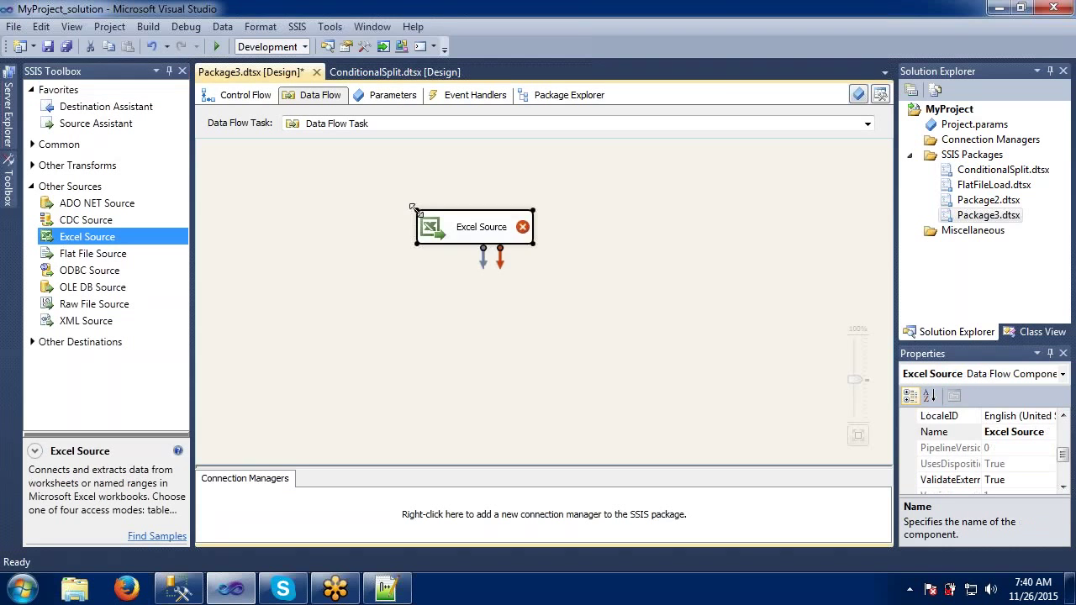
{"action": "left_click", "coordinate": [264, 241]}
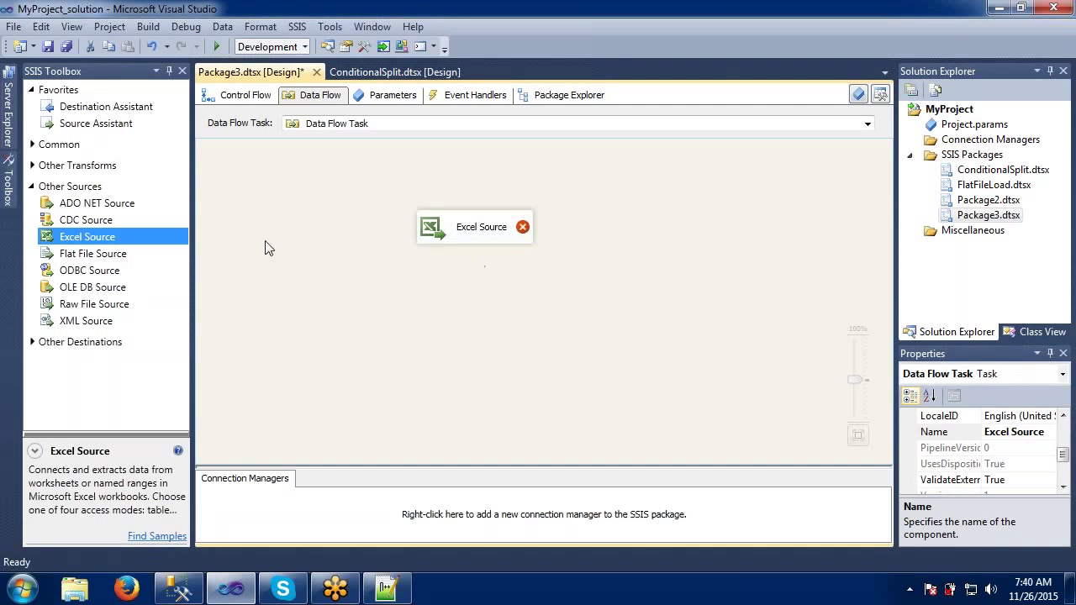
- Add an OLE DB Destination below the Excel Source in the data flow
{"action": "left_click", "coordinate": [31, 188]}
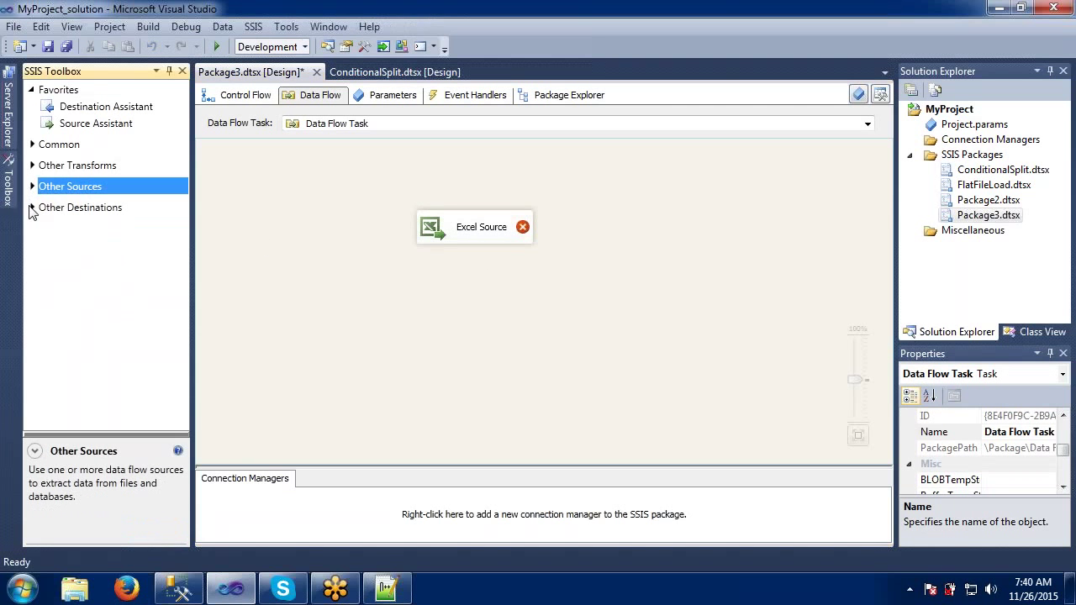
{"action": "left_click", "coordinate": [32, 208]}
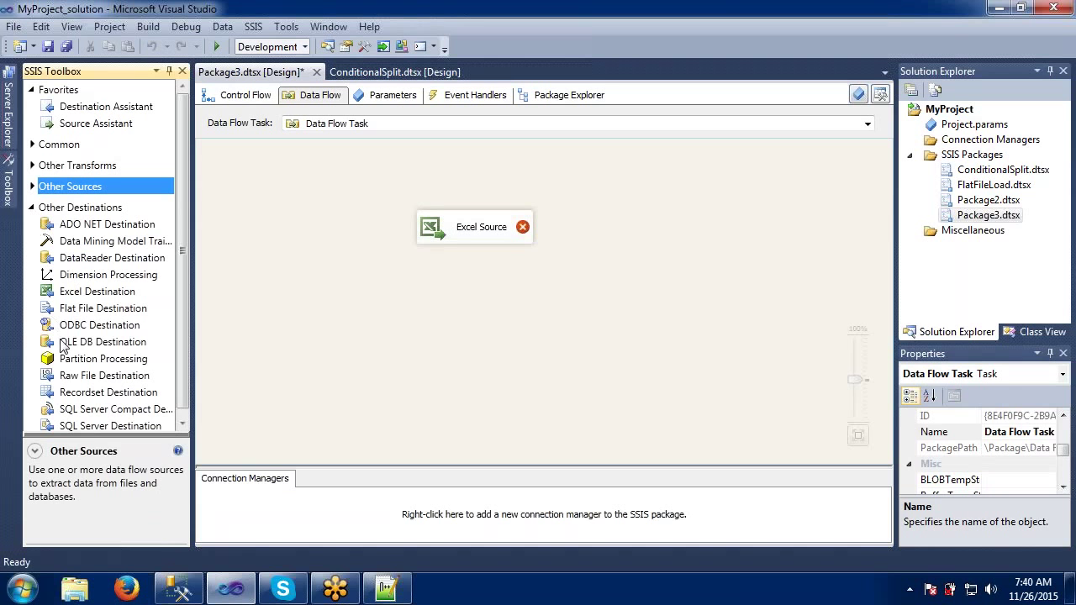
{"action": "left_click_drag", "start_coordinate": [63, 345], "coordinate": [415, 346]}
{"action": "left_click", "coordinate": [430, 302]}
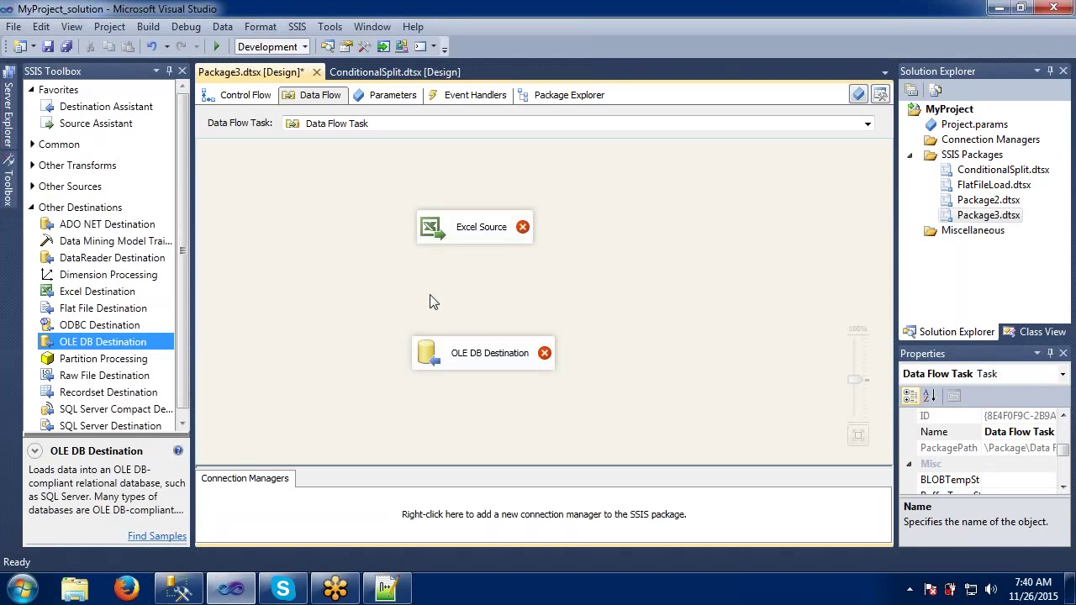
- Create an Excel connection manager for the Excel Source using InputExcel.xlsx from Training\Source, with column names in the first row
{"action": "double_click", "coordinate": [458, 236]}
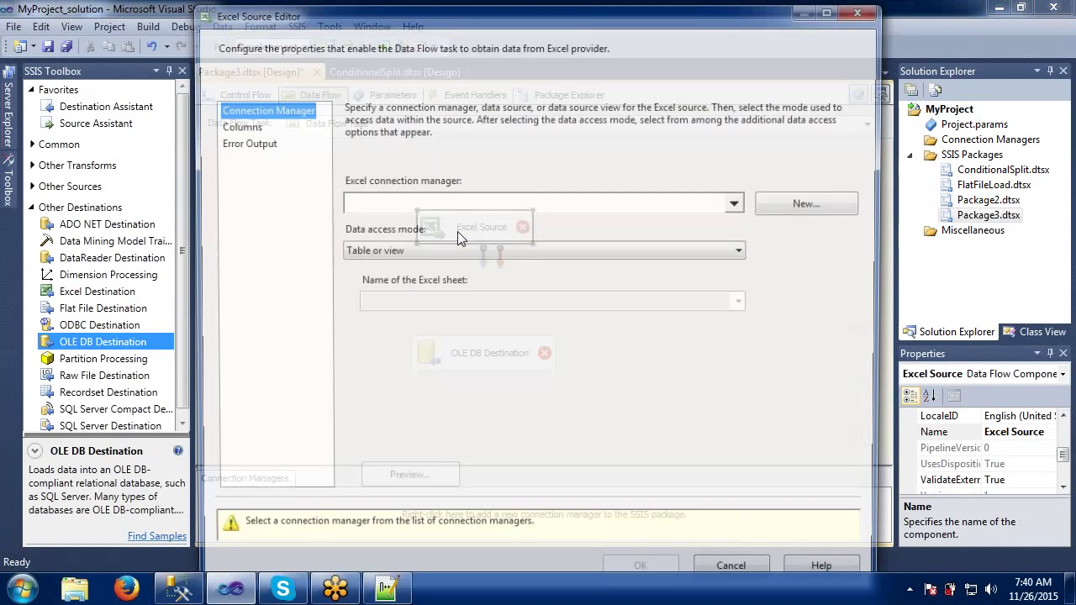
{"action": "left_click", "coordinate": [774, 209]}
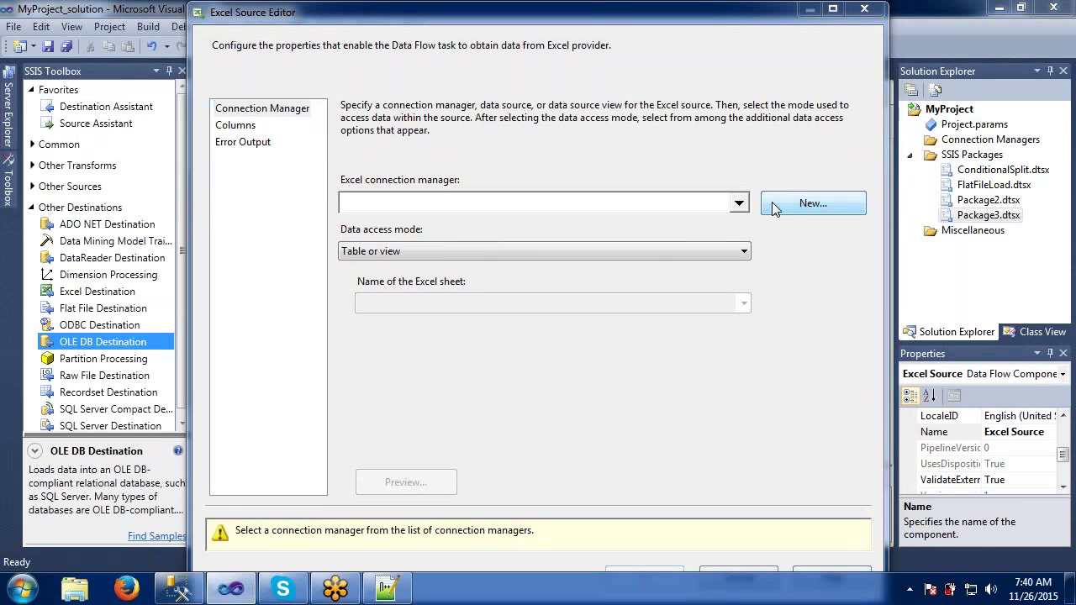
{"action": "left_click", "coordinate": [759, 249]}
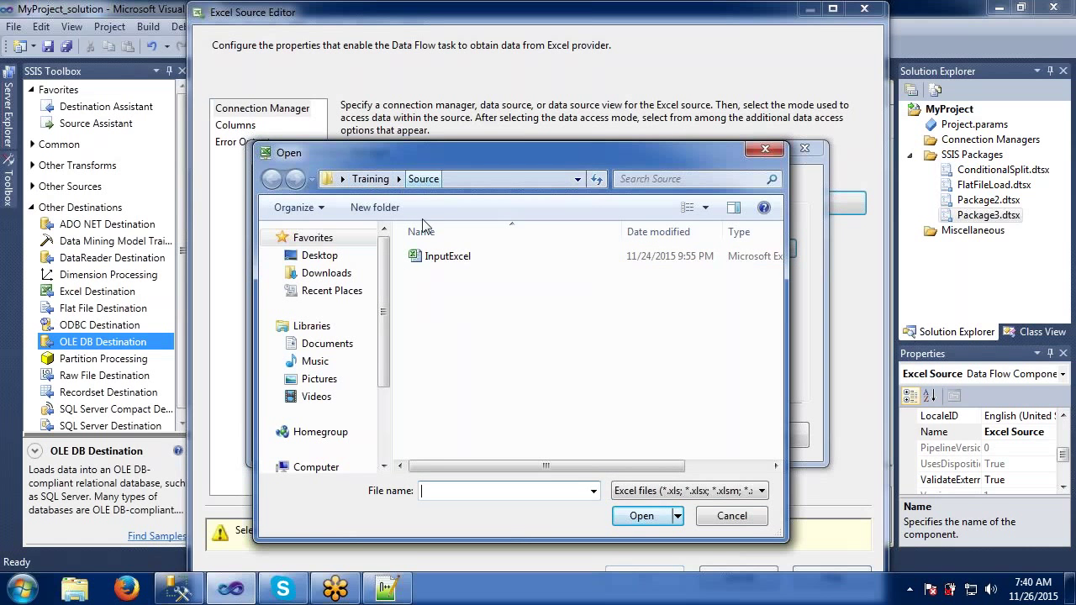
{"action": "double_click", "coordinate": [431, 257]}
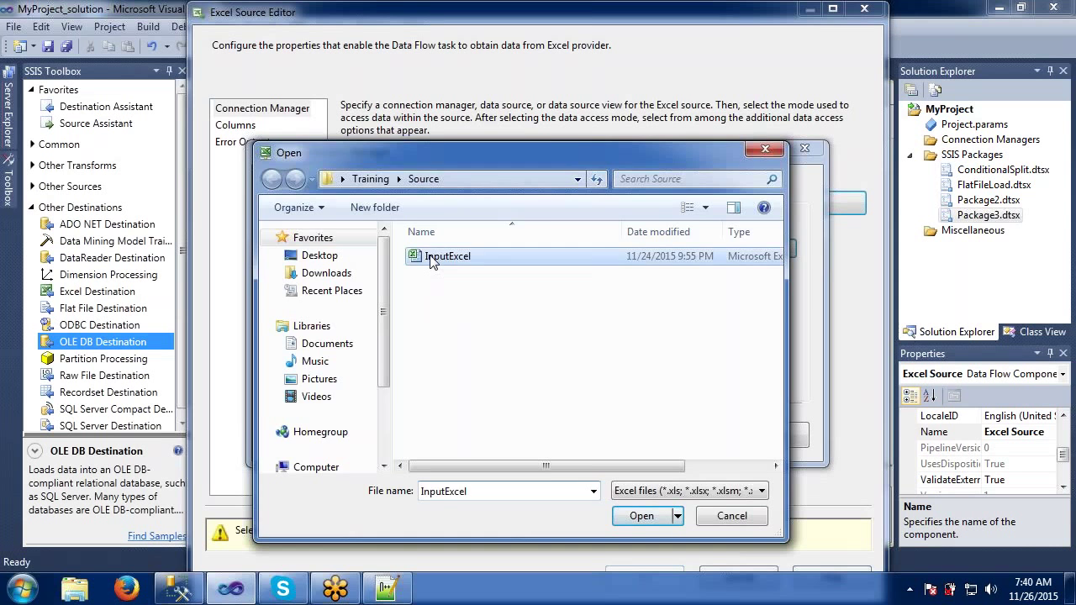
{"action": "left_click", "coordinate": [652, 437]}
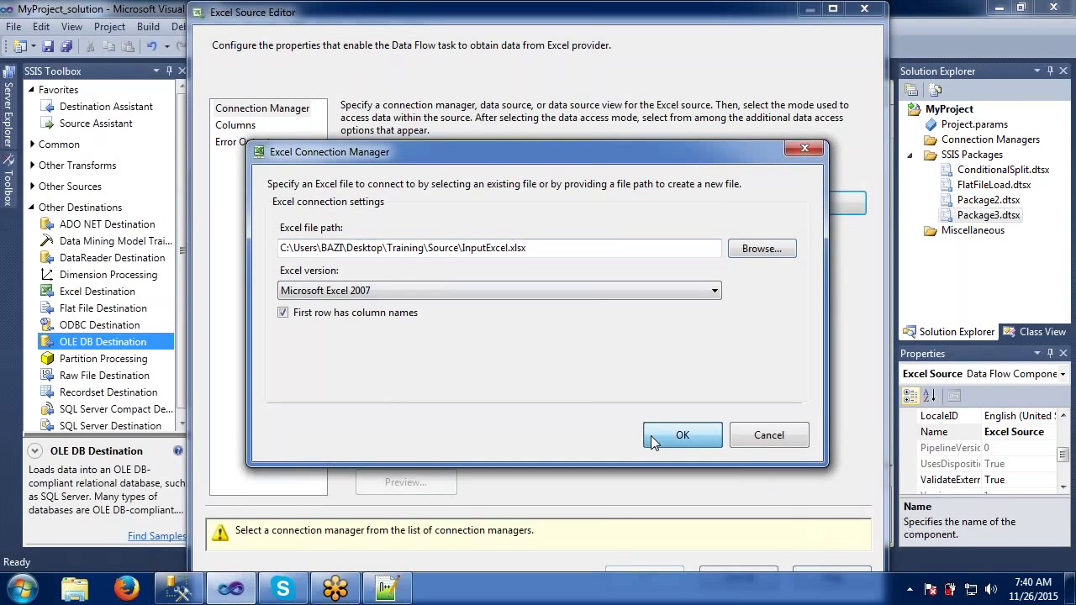
- Set the Excel Source to read Sheet1$ in Table or view mode and accept the sno, Name, Age and Location columns
{"action": "left_click", "coordinate": [247, 128]}
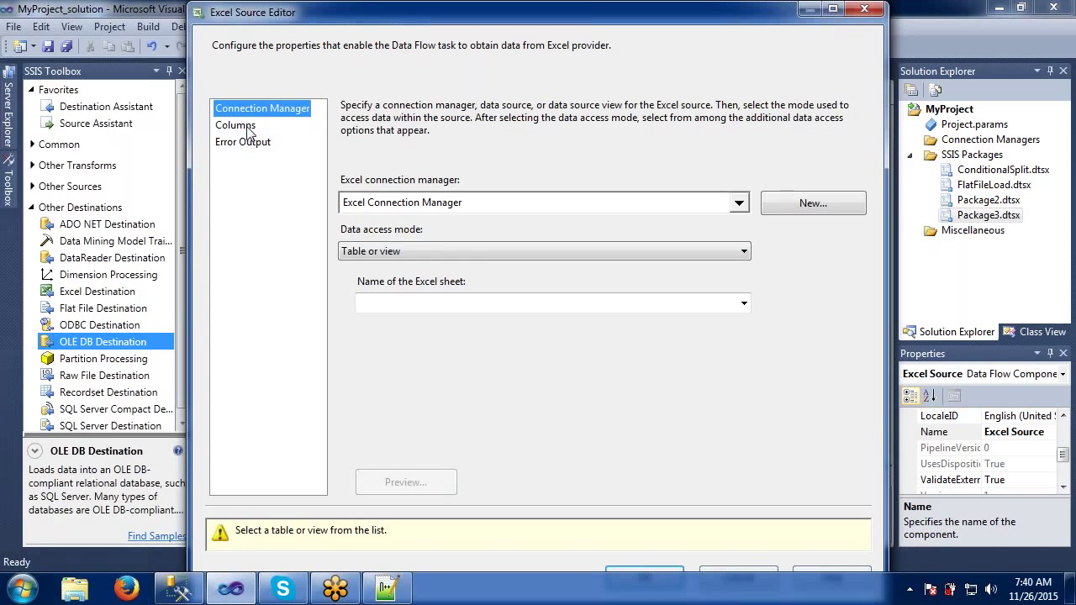
{"action": "left_click", "coordinate": [476, 253]}
{"action": "left_click", "coordinate": [475, 253]}
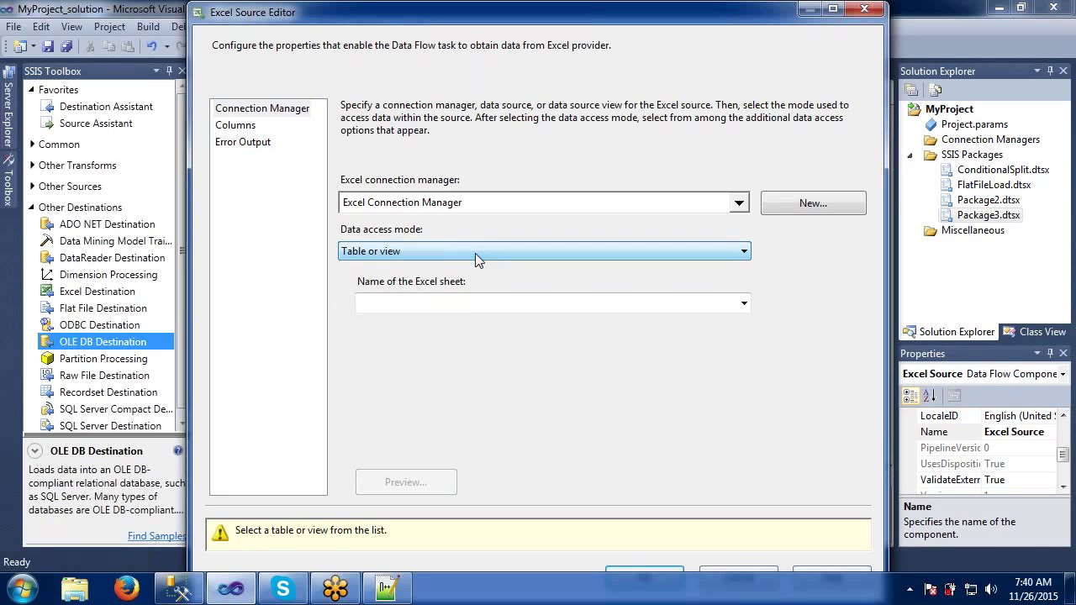
{"action": "left_click", "coordinate": [471, 302]}
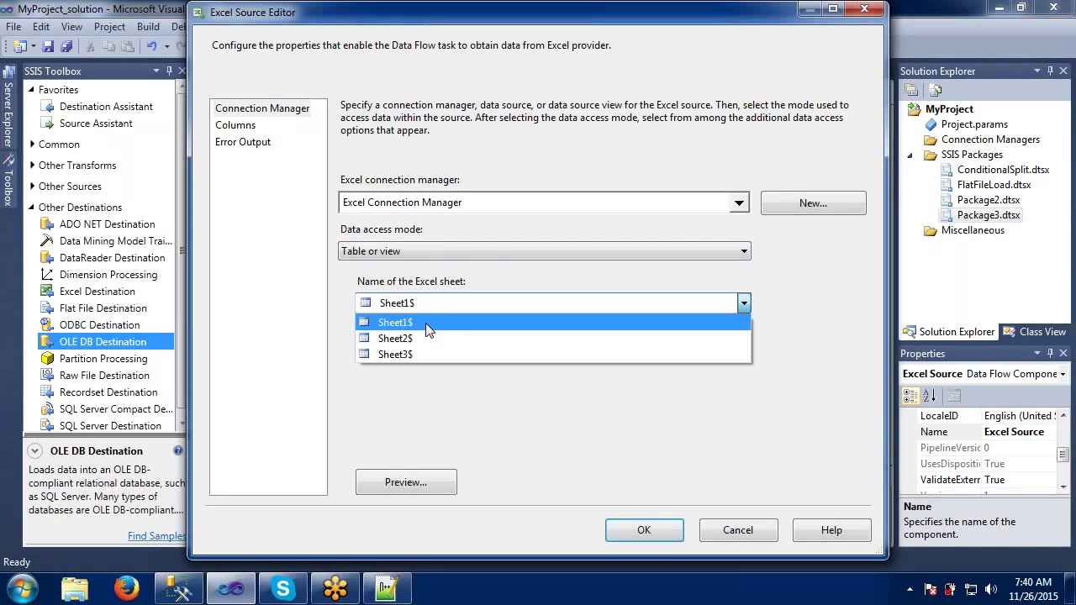
{"action": "left_click", "coordinate": [427, 324]}
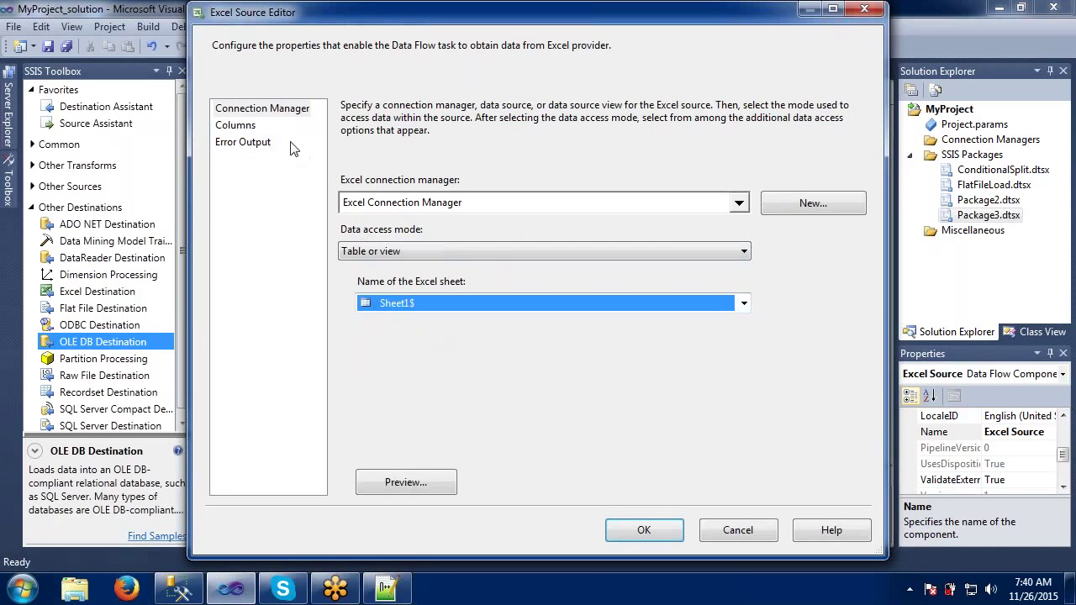
{"action": "left_click", "coordinate": [249, 131]}
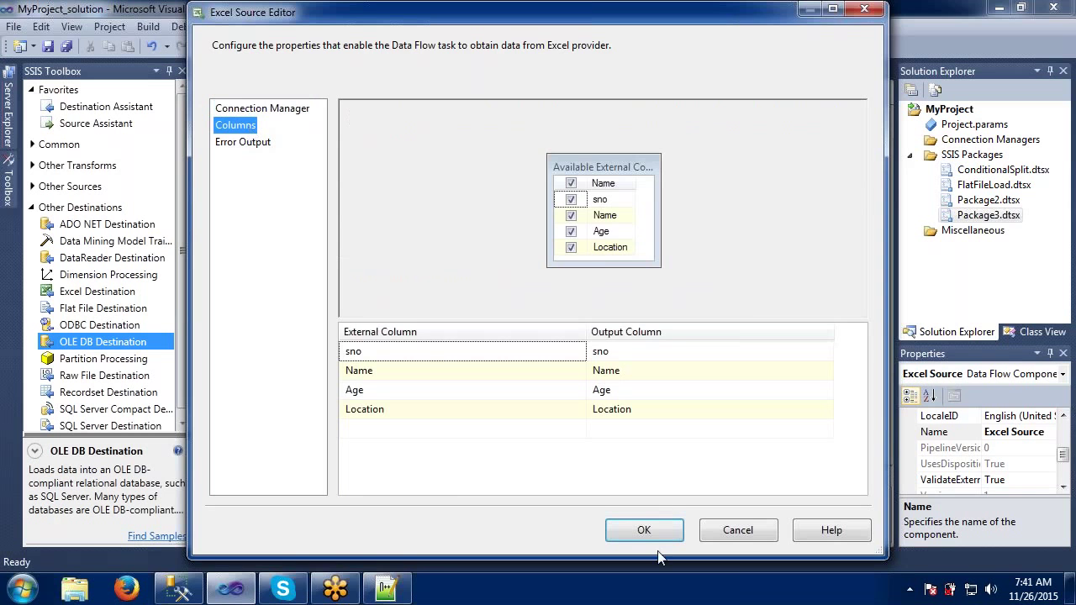
{"action": "left_click", "coordinate": [658, 535]}
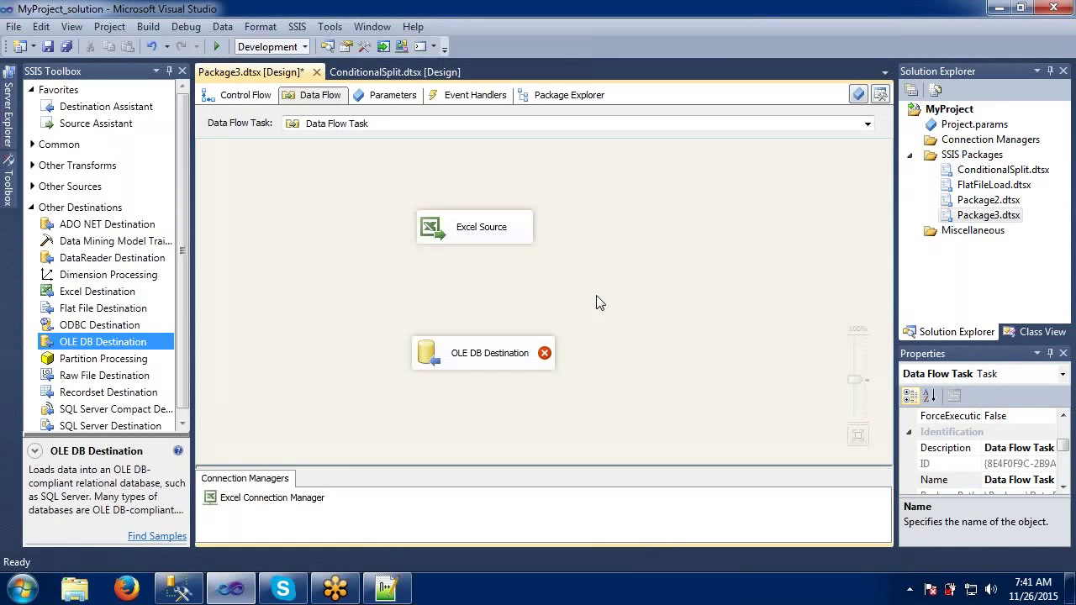
- Switch to the desktop and open the InputExcel workbook from the Training\Source folder, dismissing the activation notice
{"action": "key", "text": "super+d"}
{"action": "left_click", "coordinate": [45, 513]}
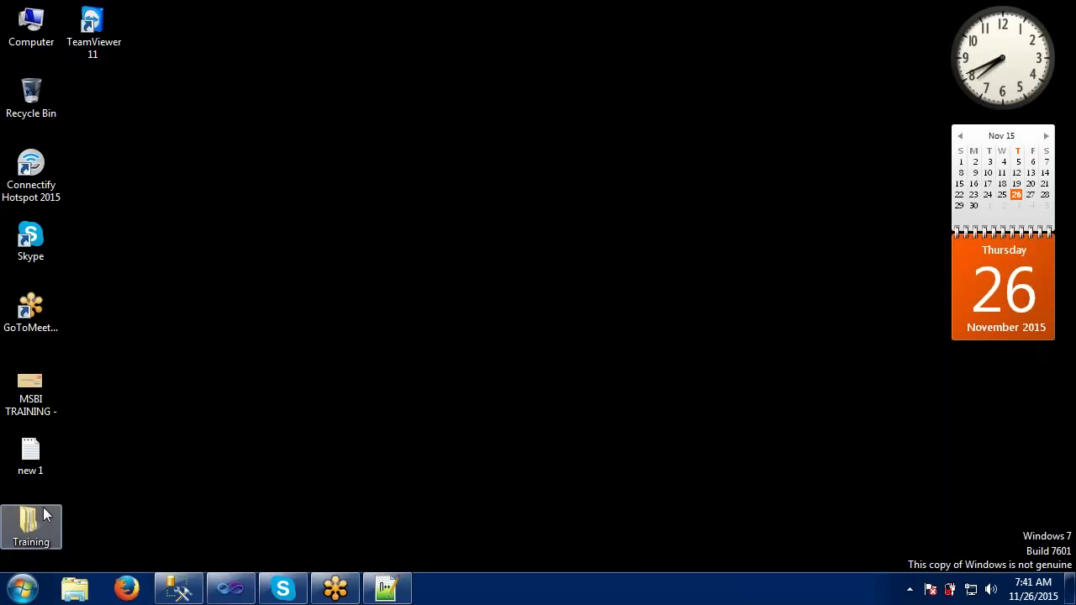
{"action": "double_click", "coordinate": [43, 510]}
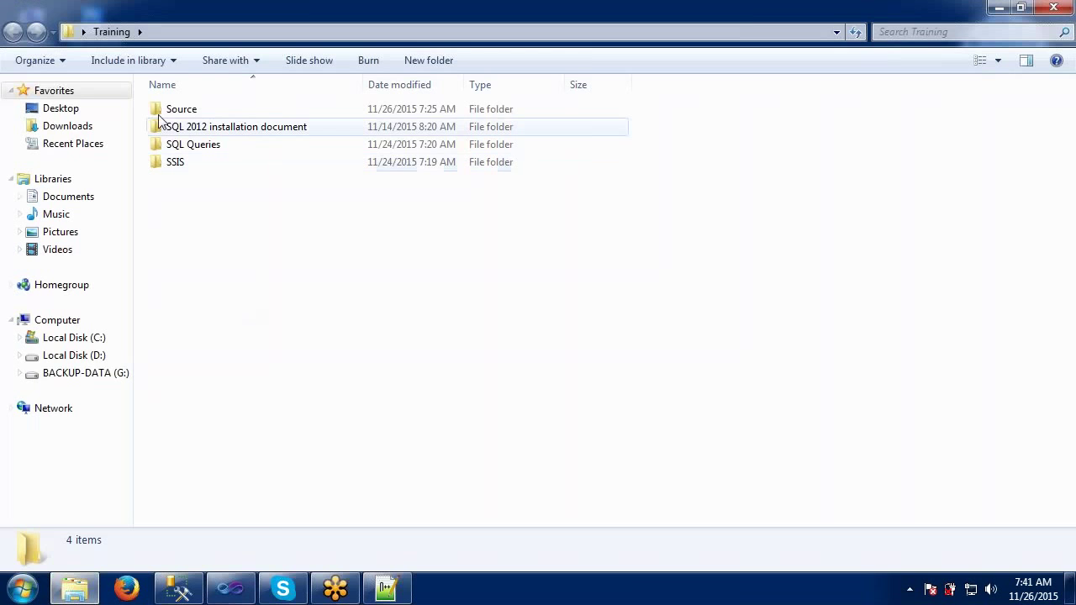
{"action": "double_click", "coordinate": [163, 111]}
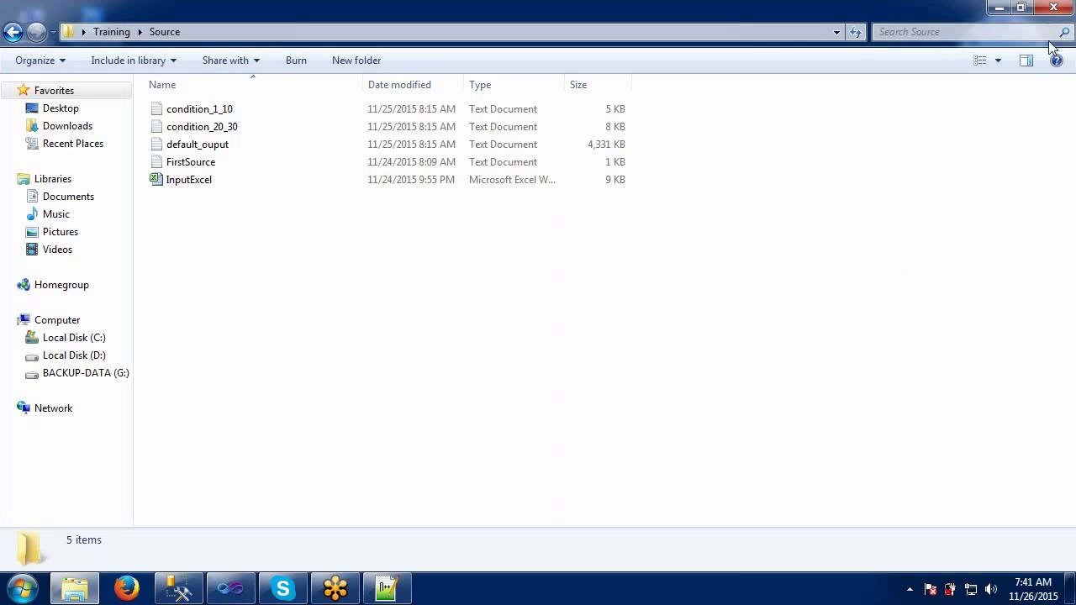
{"action": "left_click", "coordinate": [164, 185]}
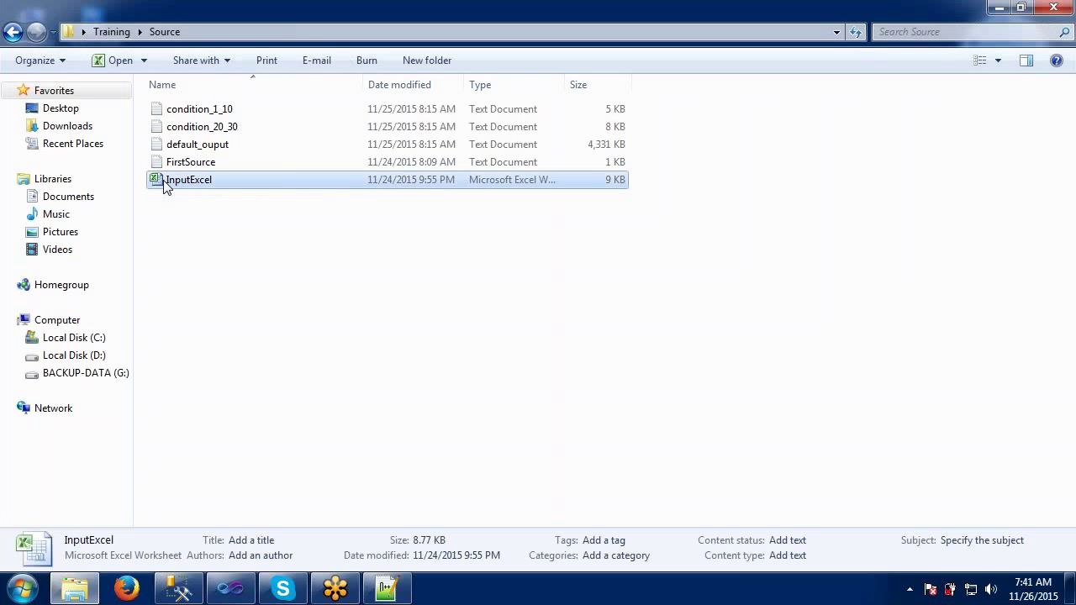
{"action": "double_click", "coordinate": [166, 183]}
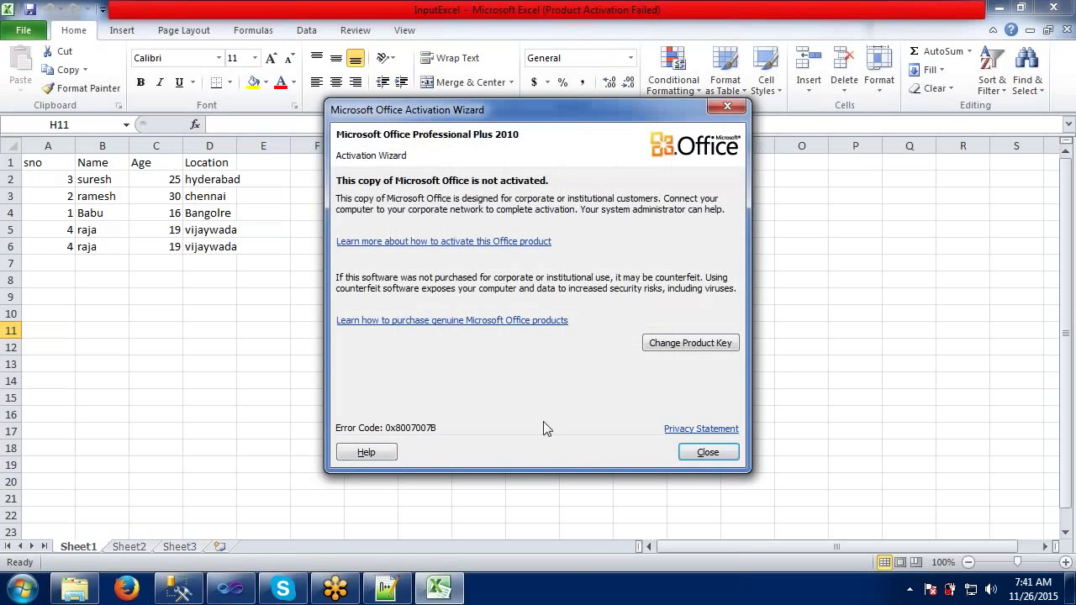
{"action": "left_click", "coordinate": [702, 454]}
- Examine the column headers and data rows on Sheet1 of the source workbook, and close the workbook
{"action": "left_click", "coordinate": [36, 161]}
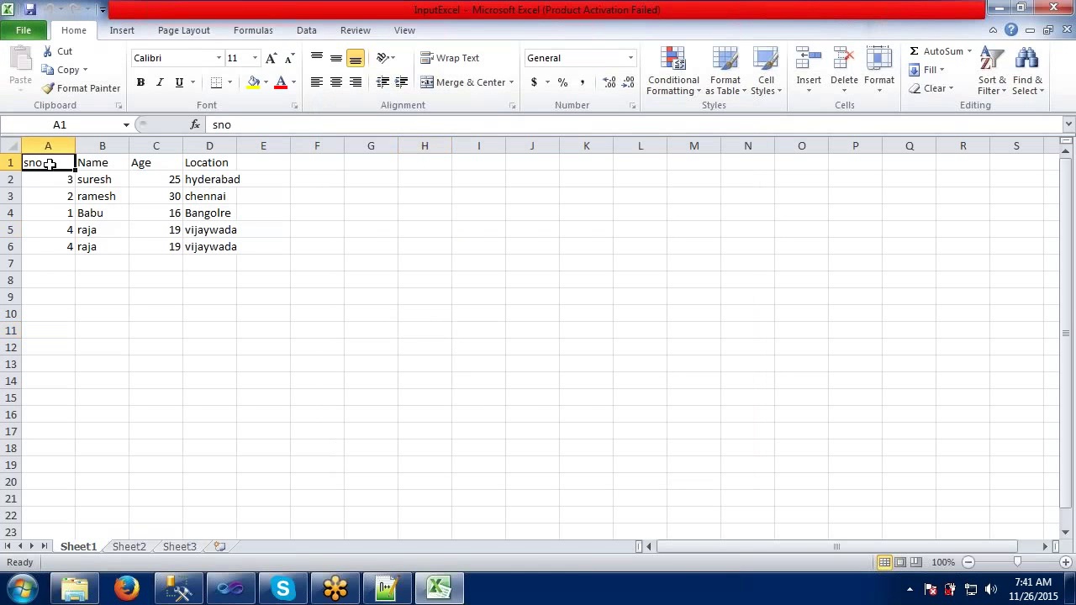
{"action": "left_click", "coordinate": [108, 164]}
{"action": "left_click", "coordinate": [137, 166]}
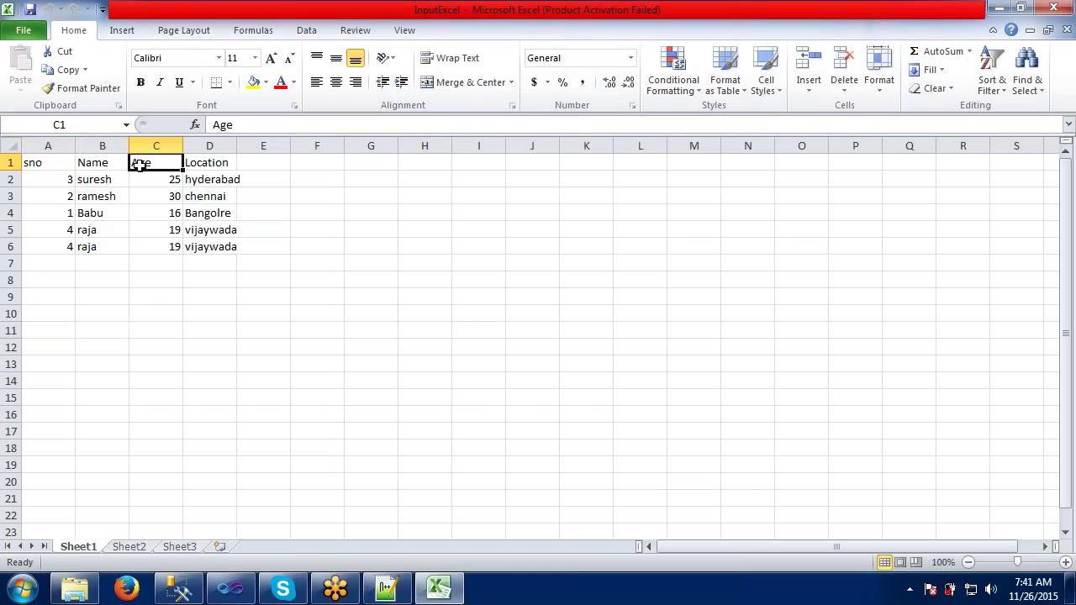
{"action": "left_click", "coordinate": [197, 165]}
{"action": "left_click_drag", "start_coordinate": [44, 162], "coordinate": [192, 162]}
{"action": "left_click_drag", "start_coordinate": [67, 178], "coordinate": [194, 247]}
{"action": "left_click", "coordinate": [124, 292]}
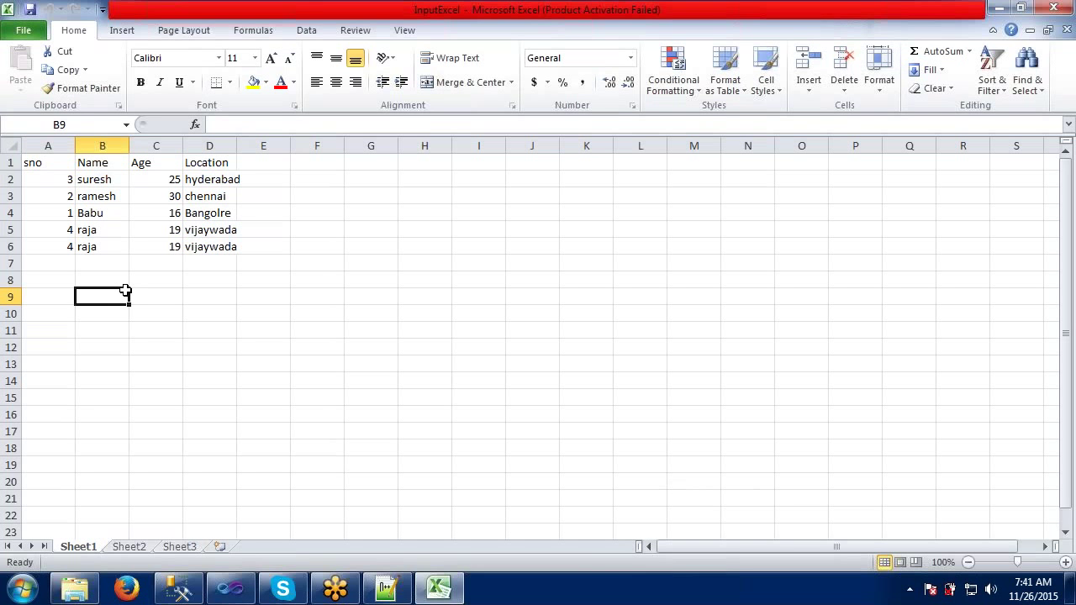
{"action": "left_click", "coordinate": [1061, 7]}
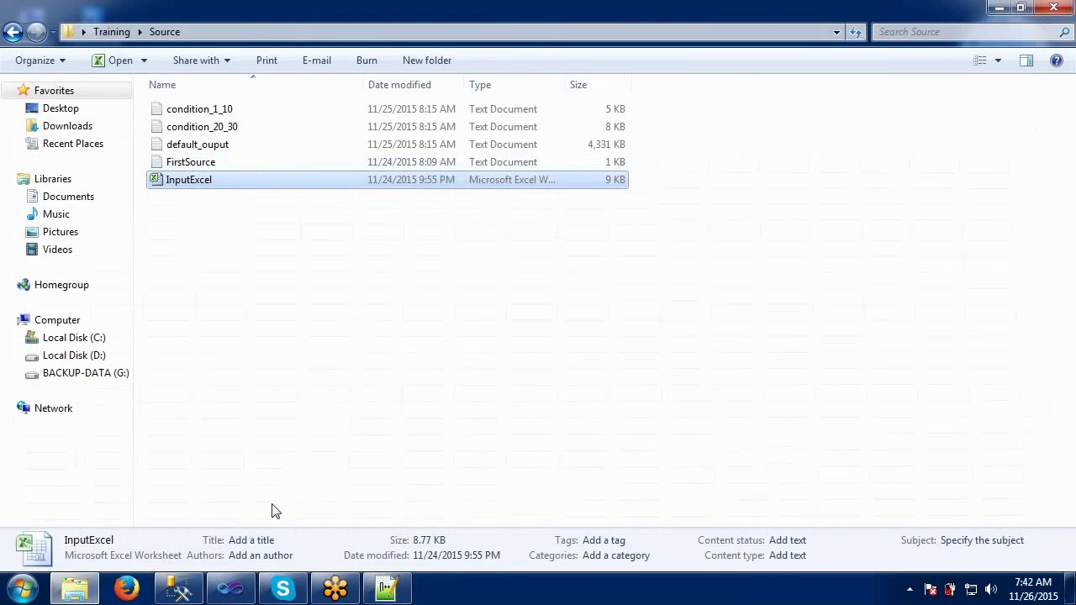
- Switch back to Visual Studio, move the OLE DB Destination slightly closer to the Excel Source, and connect the source's output to it
{"action": "left_click", "coordinate": [230, 588]}
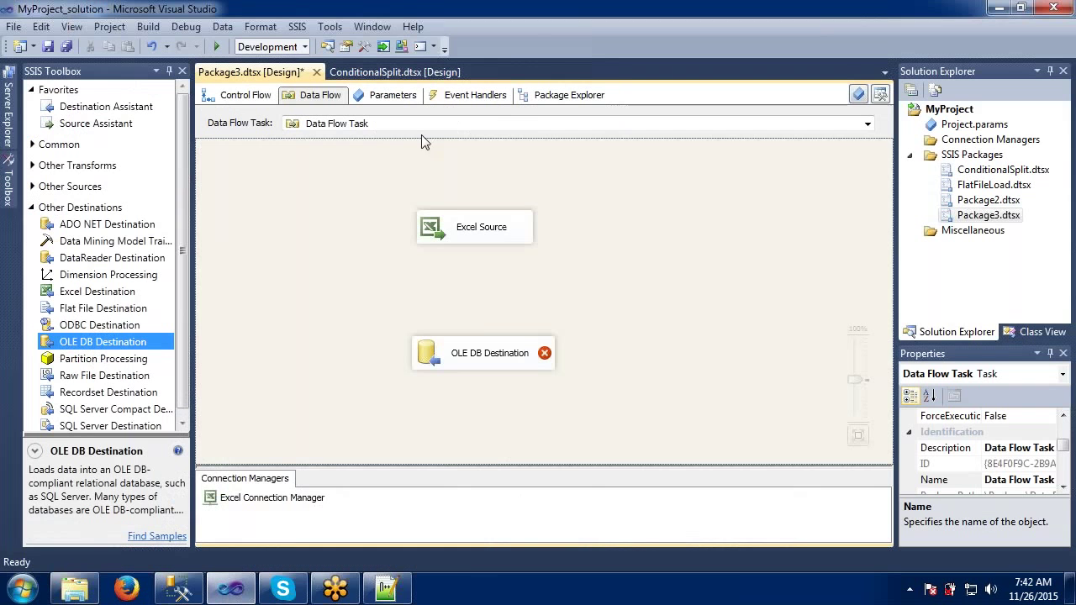
{"action": "left_click", "coordinate": [456, 353]}
{"action": "left_click_drag", "start_coordinate": [457, 353], "coordinate": [447, 338]}
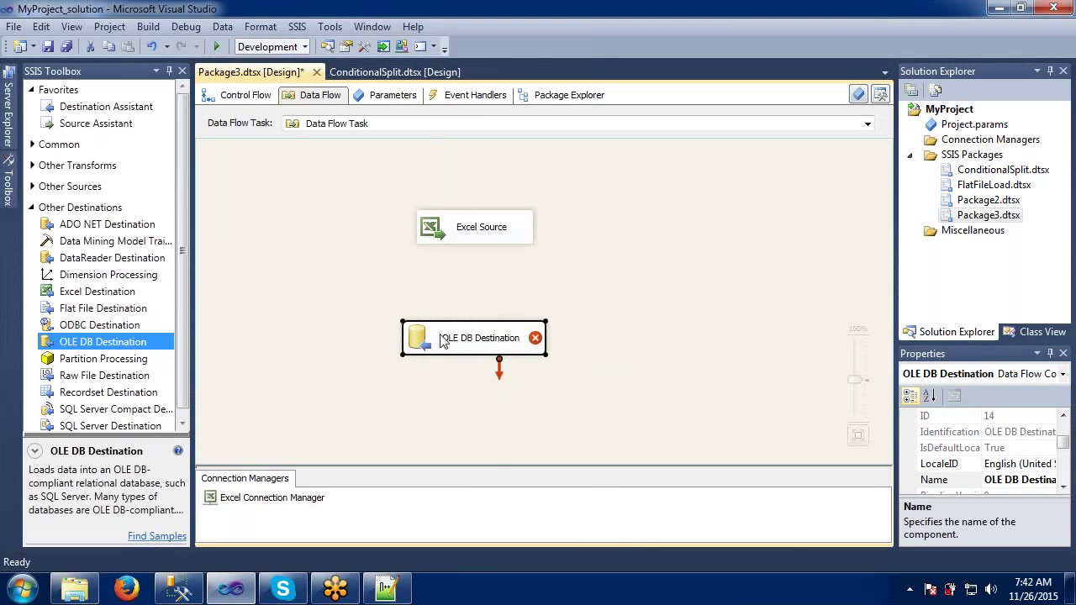
{"action": "left_click", "coordinate": [476, 231]}
{"action": "left_click_drag", "start_coordinate": [483, 266], "coordinate": [484, 334]}
- Assign the existing DEV database connection as the OLE DB Destination's connection manager
{"action": "double_click", "coordinate": [484, 335]}
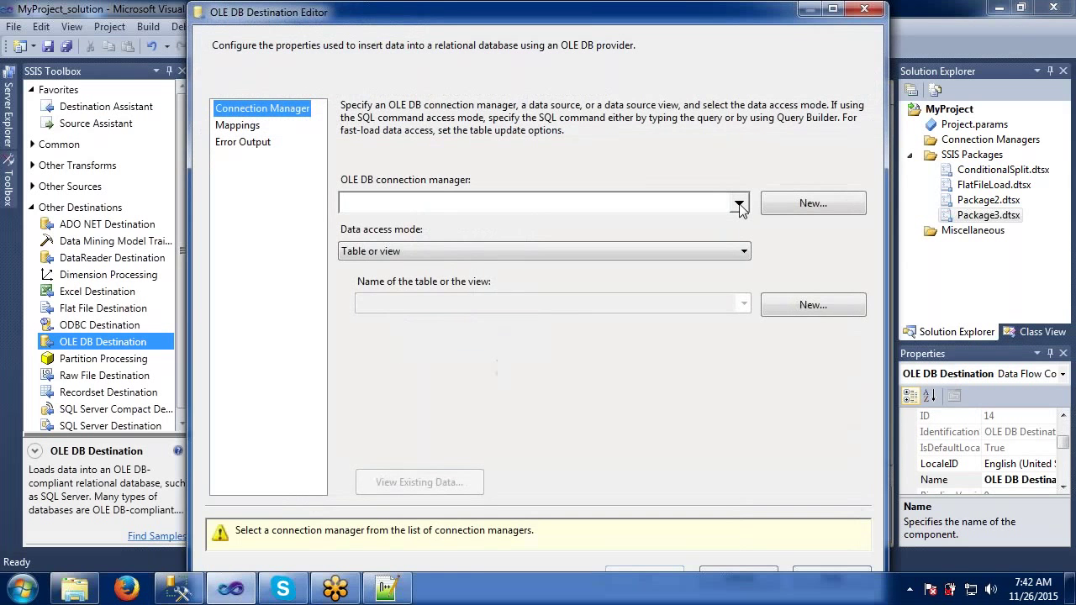
{"action": "left_click", "coordinate": [739, 205]}
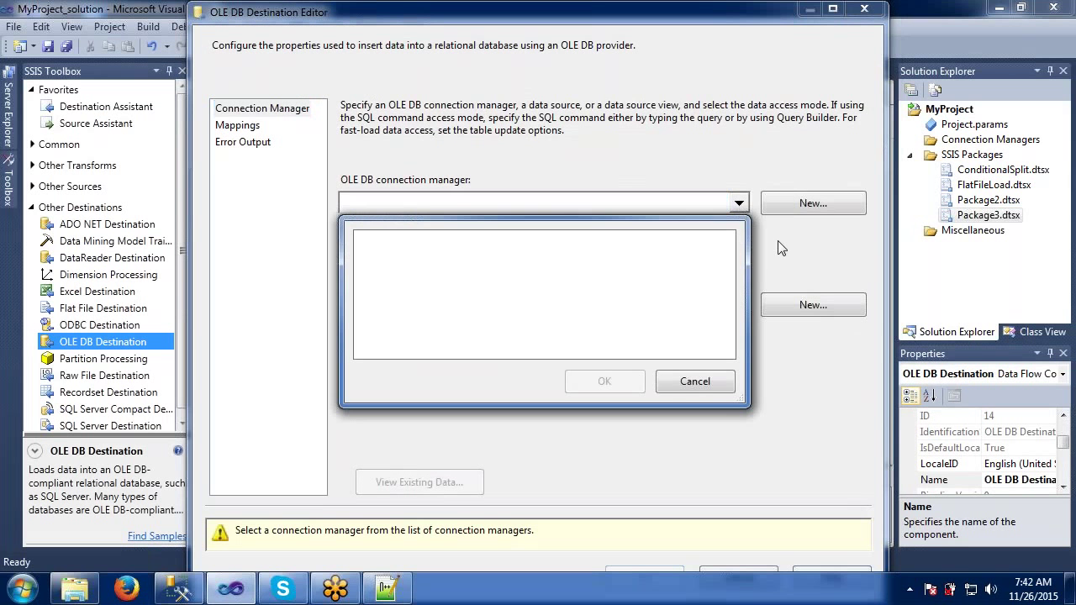
{"action": "left_click", "coordinate": [704, 382]}
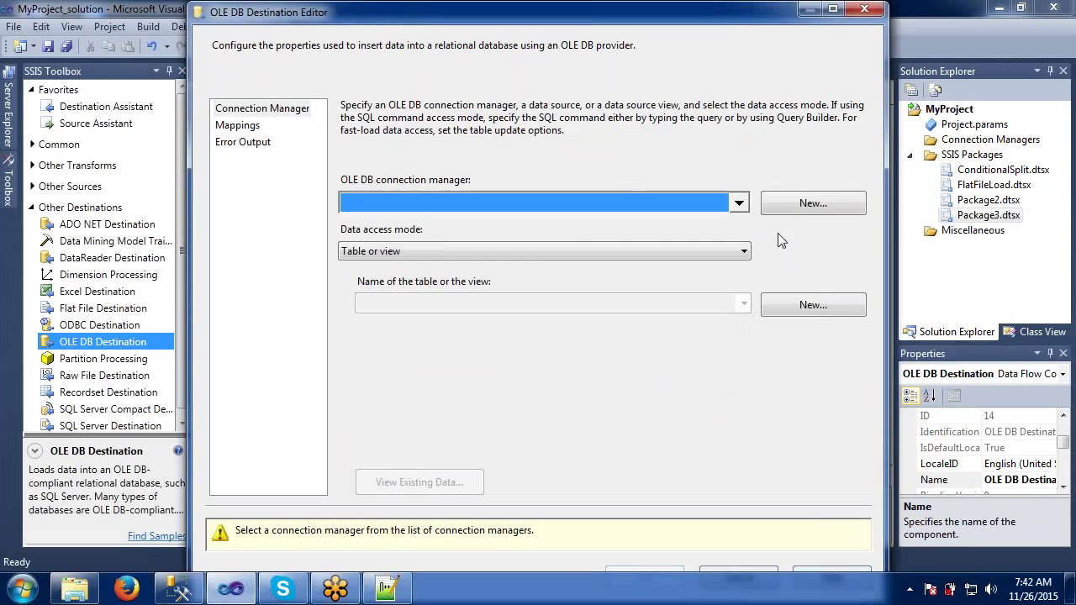
{"action": "left_click", "coordinate": [790, 205]}
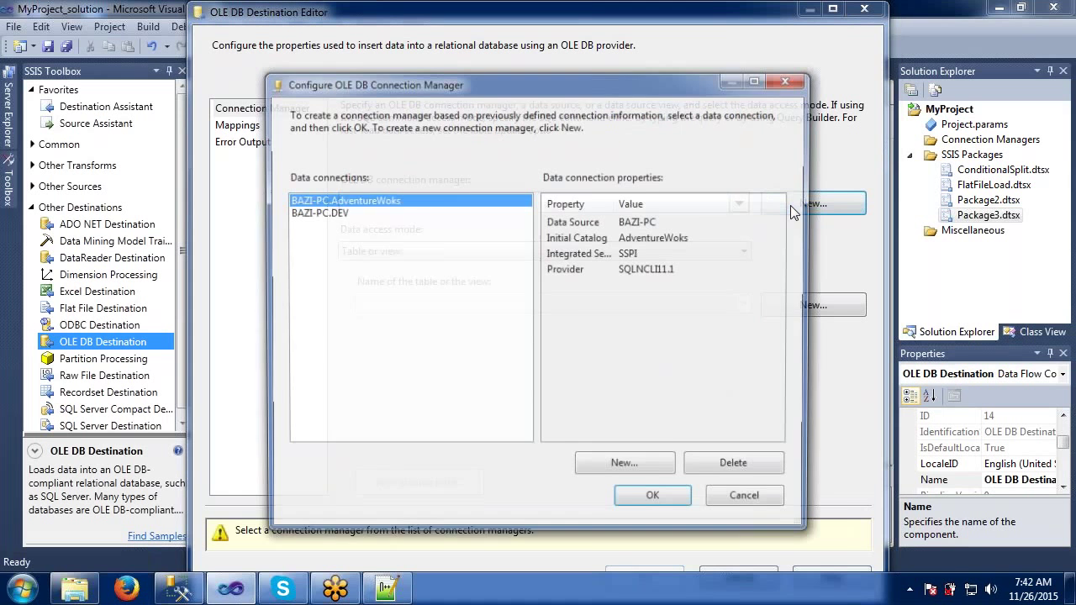
{"action": "left_click", "coordinate": [325, 214]}
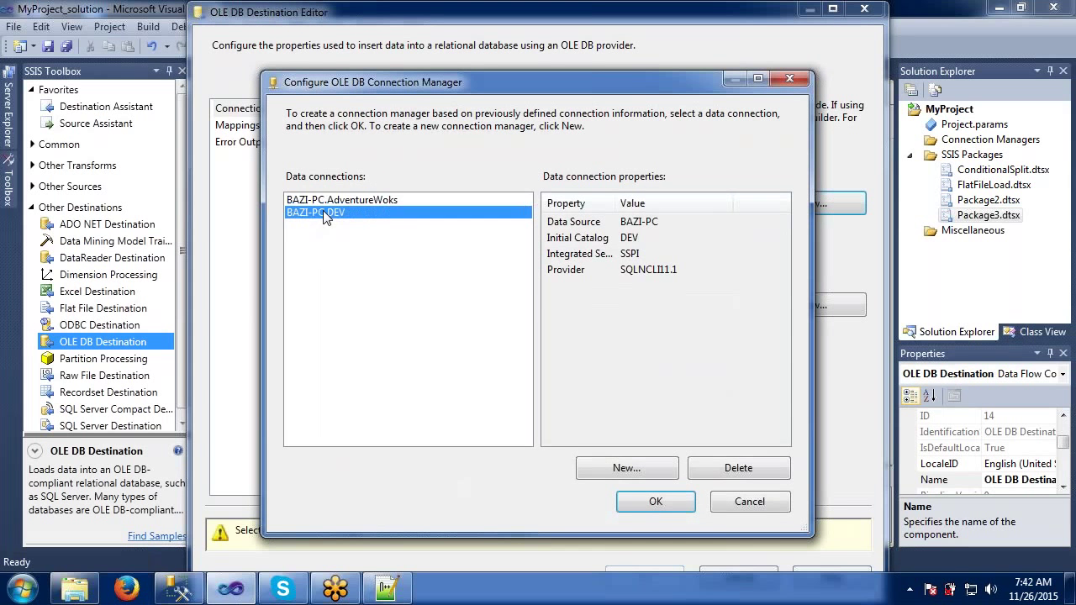
{"action": "left_click", "coordinate": [636, 502]}
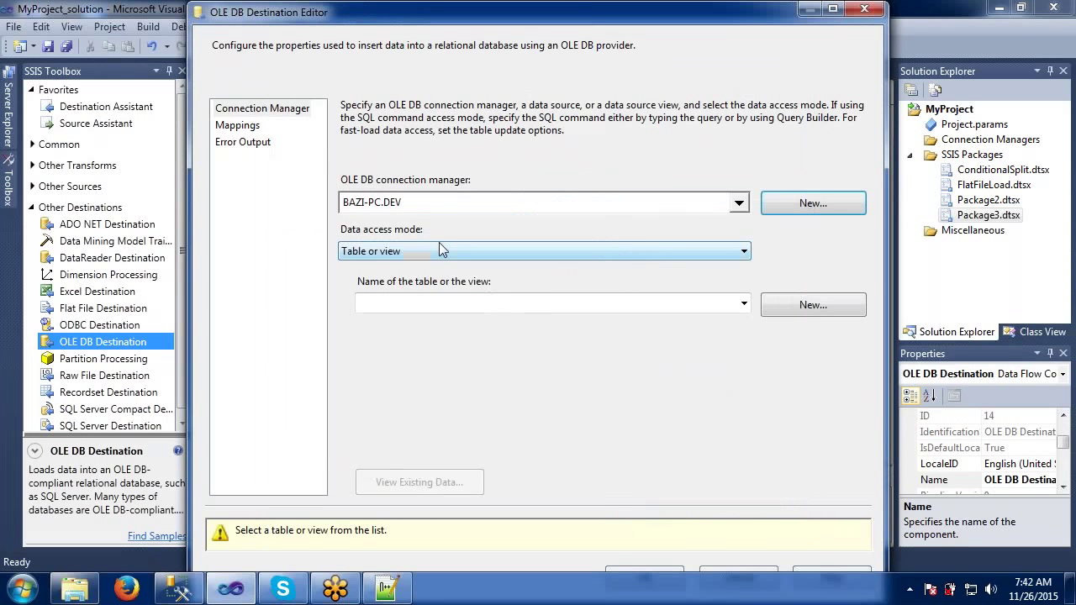
- Set the destination's data access mode to Table or view - fast load and look through the available tables
{"action": "left_click", "coordinate": [440, 243]}
{"action": "left_click", "coordinate": [440, 282]}
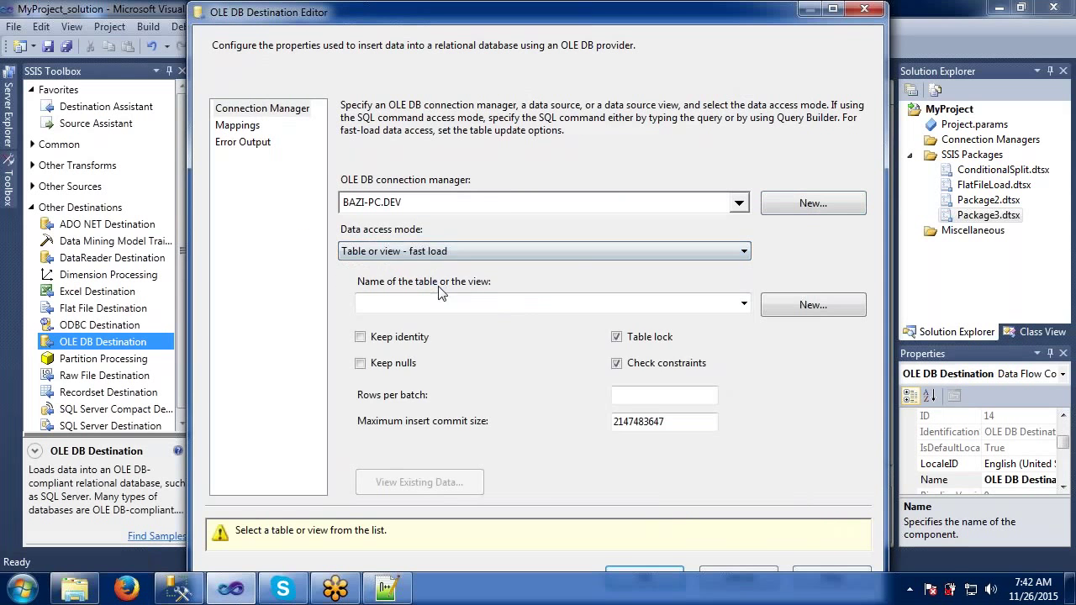
{"action": "left_click", "coordinate": [442, 304]}
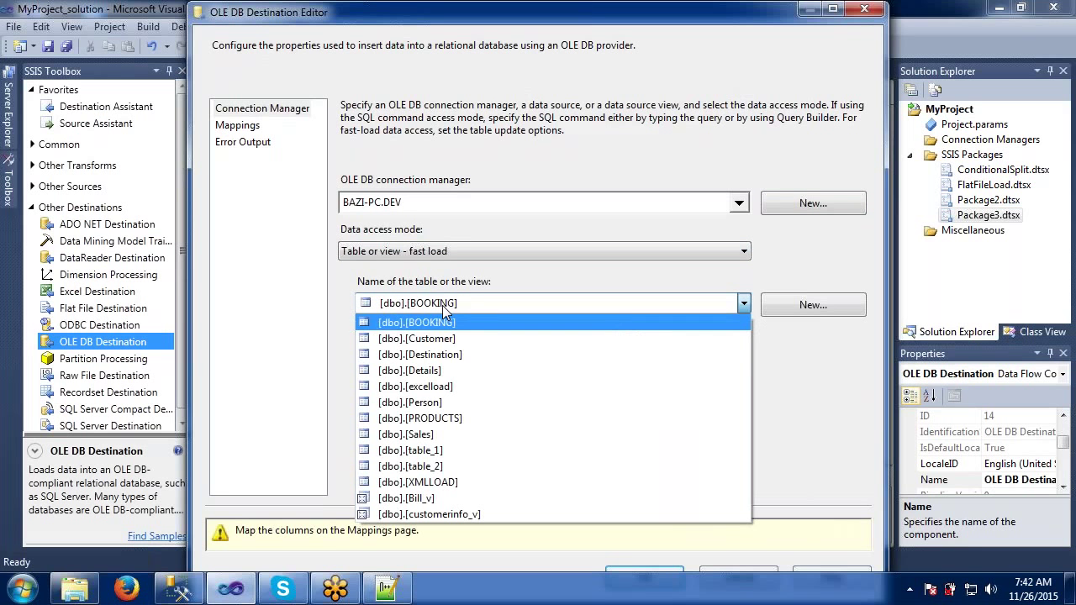
{"action": "left_click", "coordinate": [336, 295]}
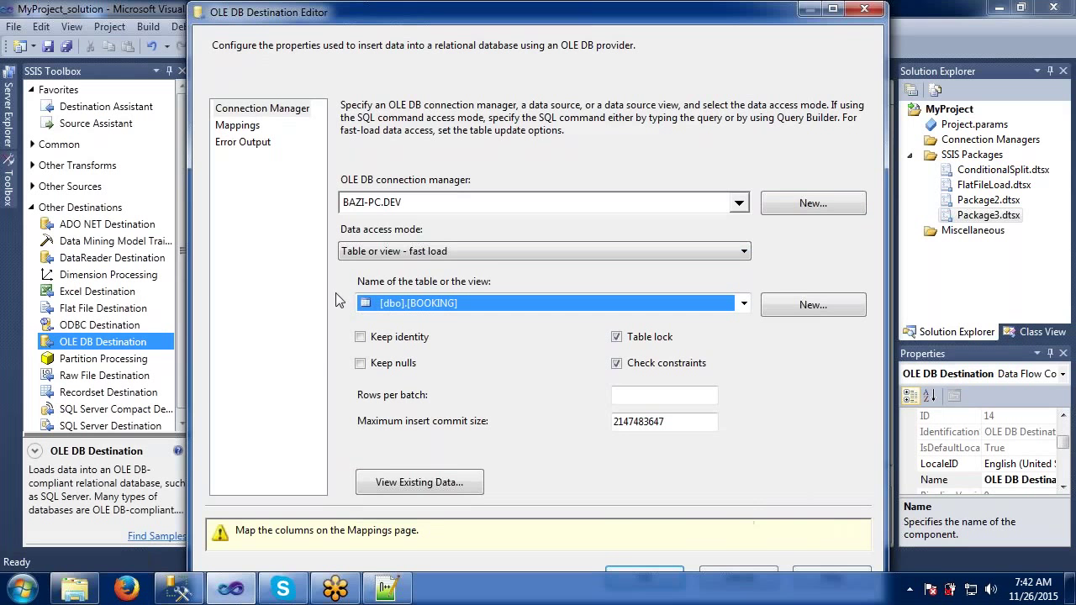
- Create a new destination table named ExcelOutput and accept the column mappings for sno, Name, Age and Location
{"action": "left_click", "coordinate": [781, 304]}
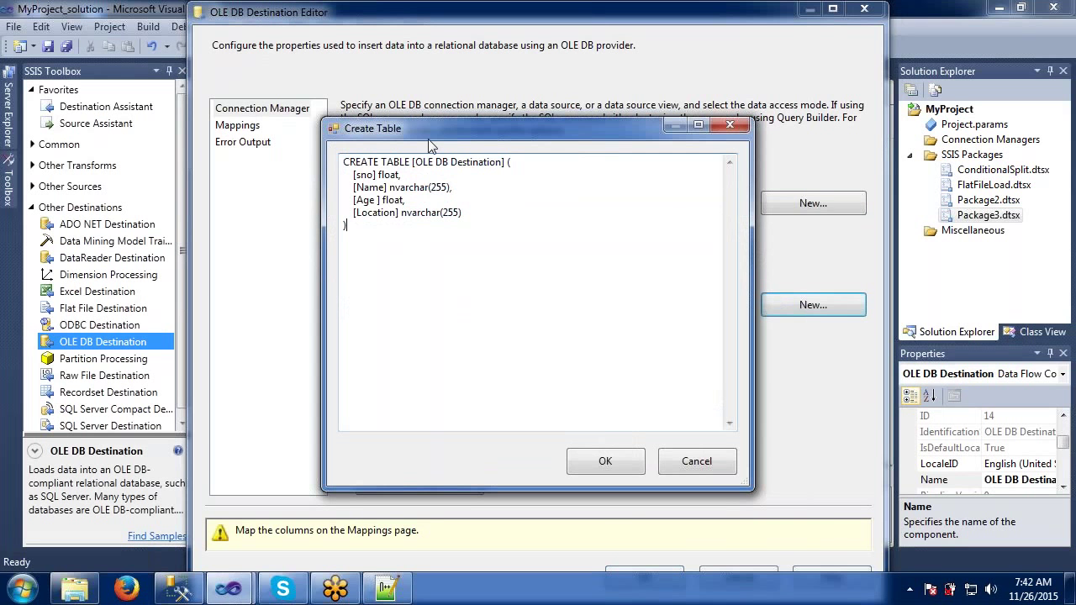
{"action": "left_click_drag", "start_coordinate": [415, 161], "coordinate": [502, 163]}
{"action": "type", "text": "ExcelOutput"}
{"action": "left_click", "coordinate": [595, 462]}
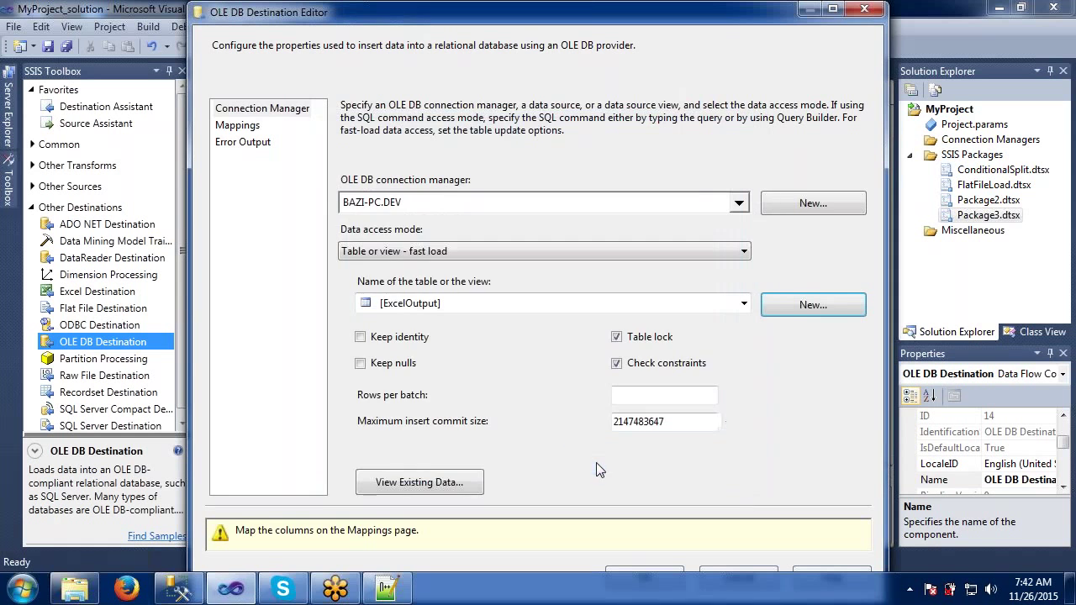
{"action": "left_click", "coordinate": [249, 126]}
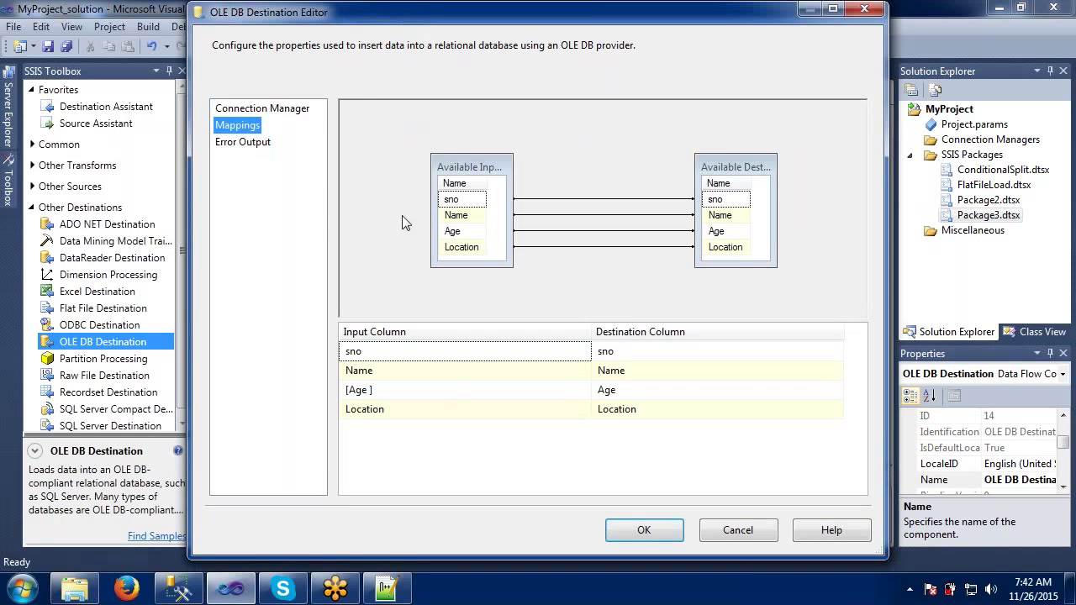
{"action": "left_click", "coordinate": [614, 531]}
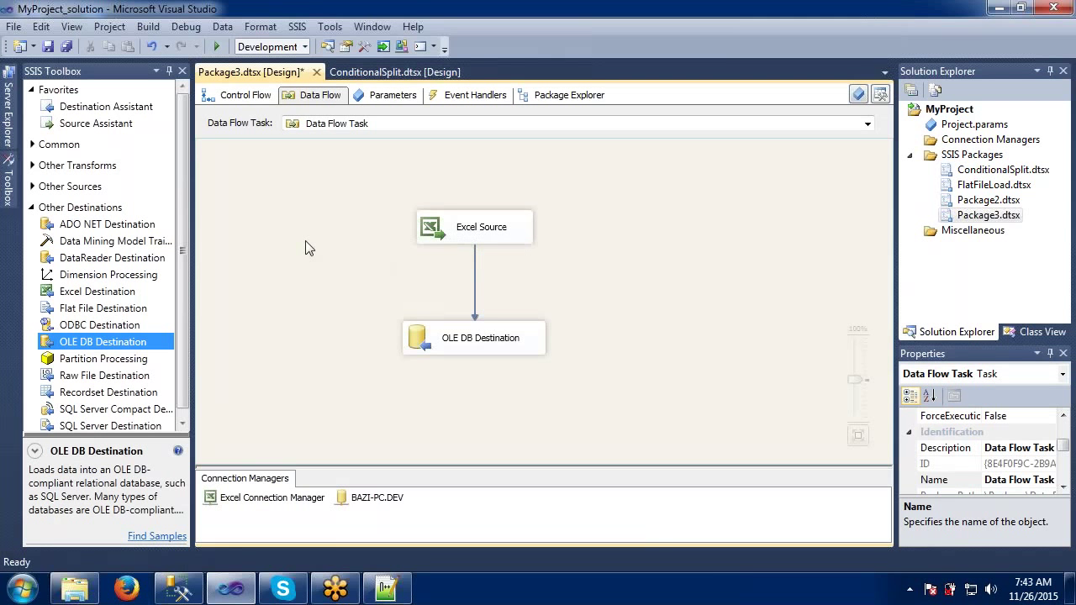
- Run the package, and in SQL Server Management Studio expand the DEV database's tables to select dbo.ExcelOutput
{"action": "left_click", "coordinate": [218, 48]}
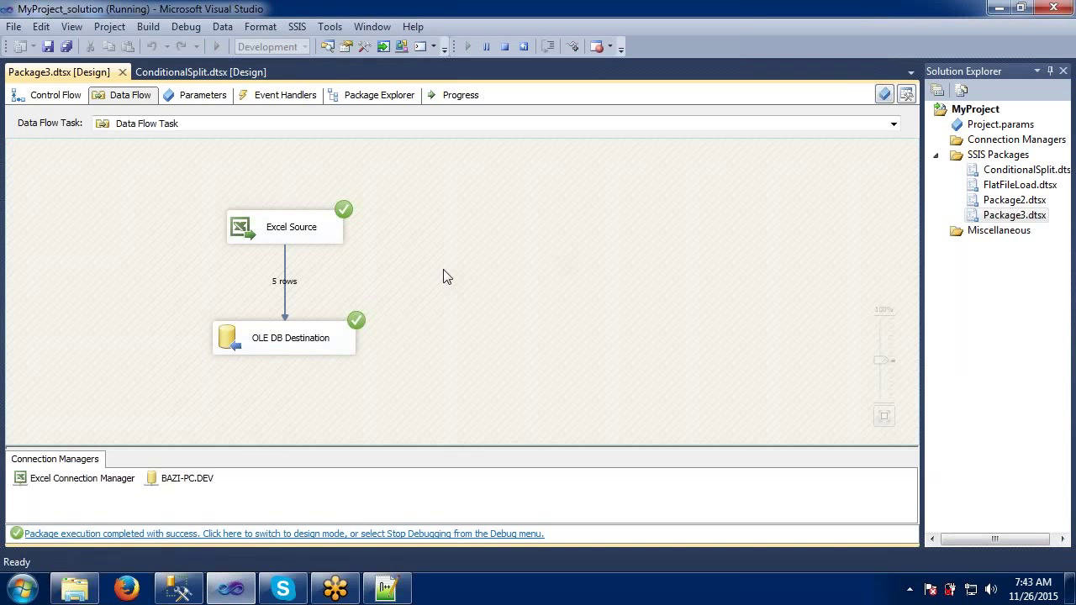
{"action": "left_click", "coordinate": [183, 588]}
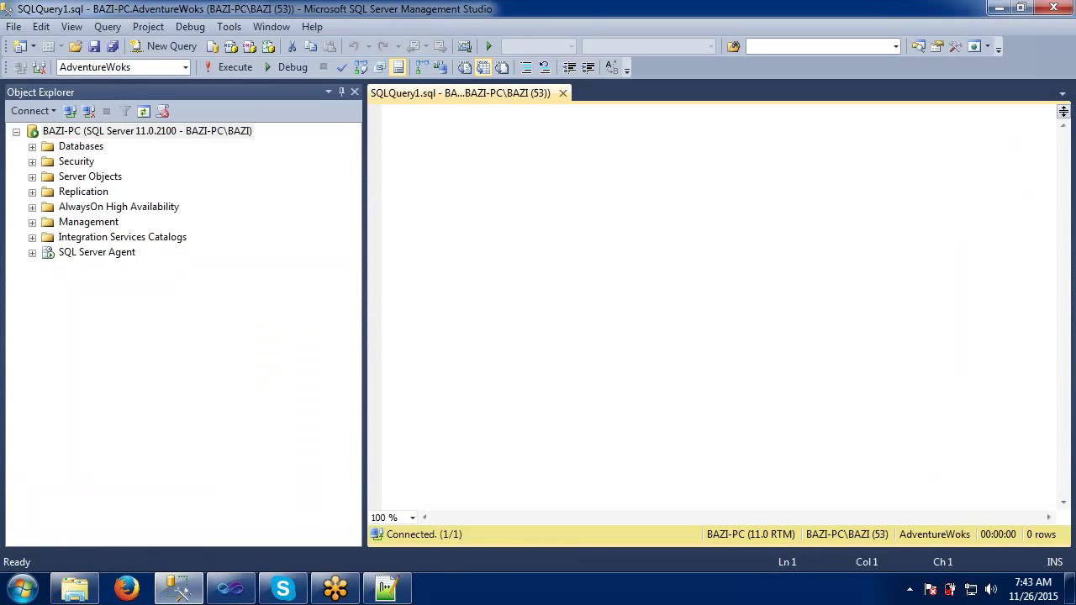
{"action": "left_click", "coordinate": [32, 147]}
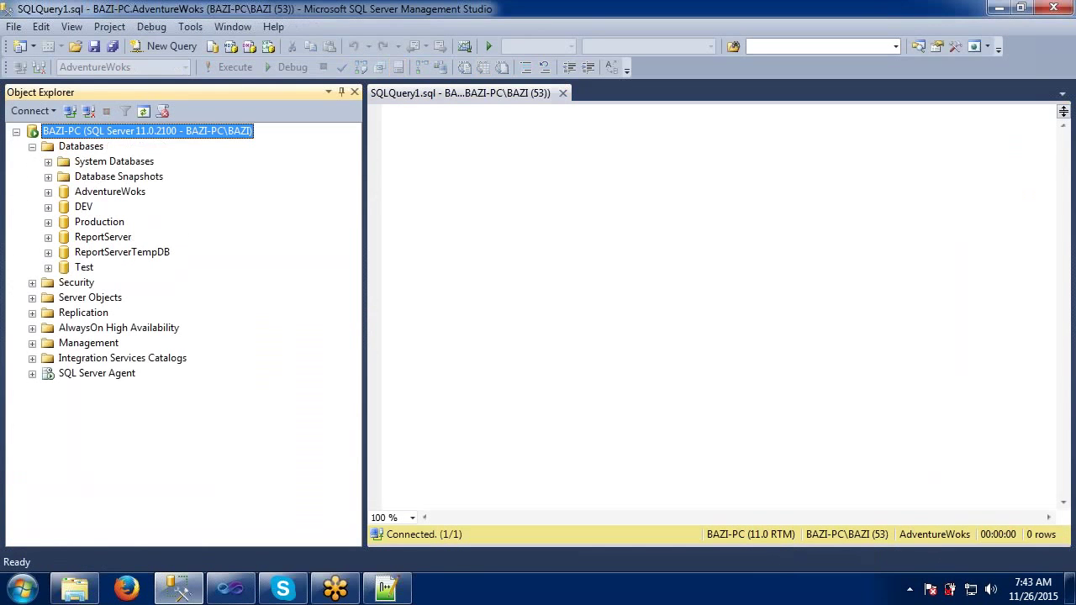
{"action": "left_click", "coordinate": [47, 207]}
{"action": "left_click", "coordinate": [64, 237]}
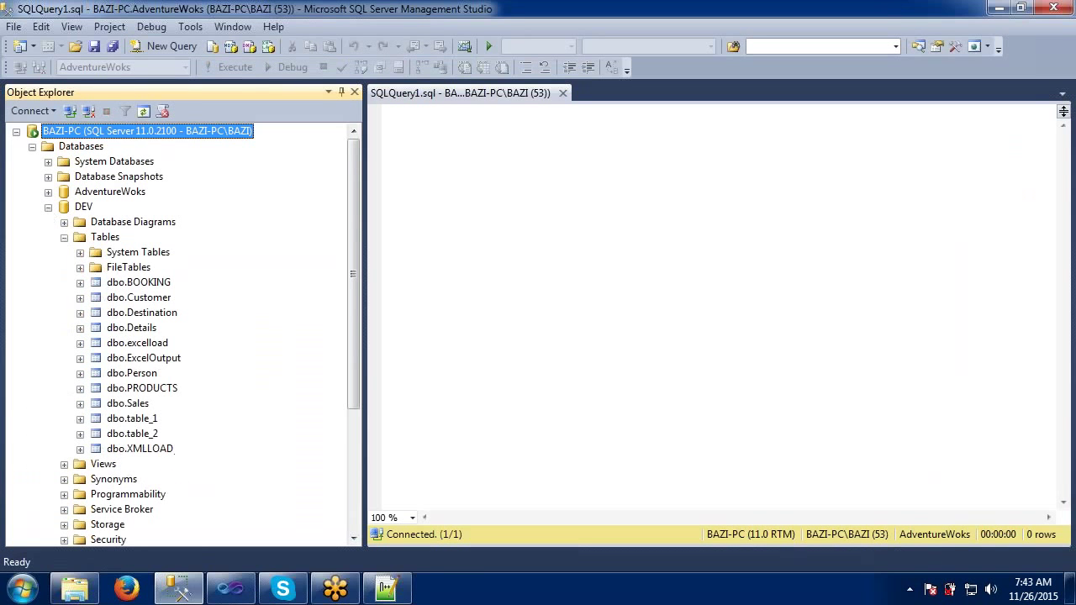
{"action": "left_click", "coordinate": [132, 360]}
- Write the query select * from [dbo].[ExcelOutput] in the open query window, taking the table name from the DEV tables
{"action": "left_click", "coordinate": [433, 194]}
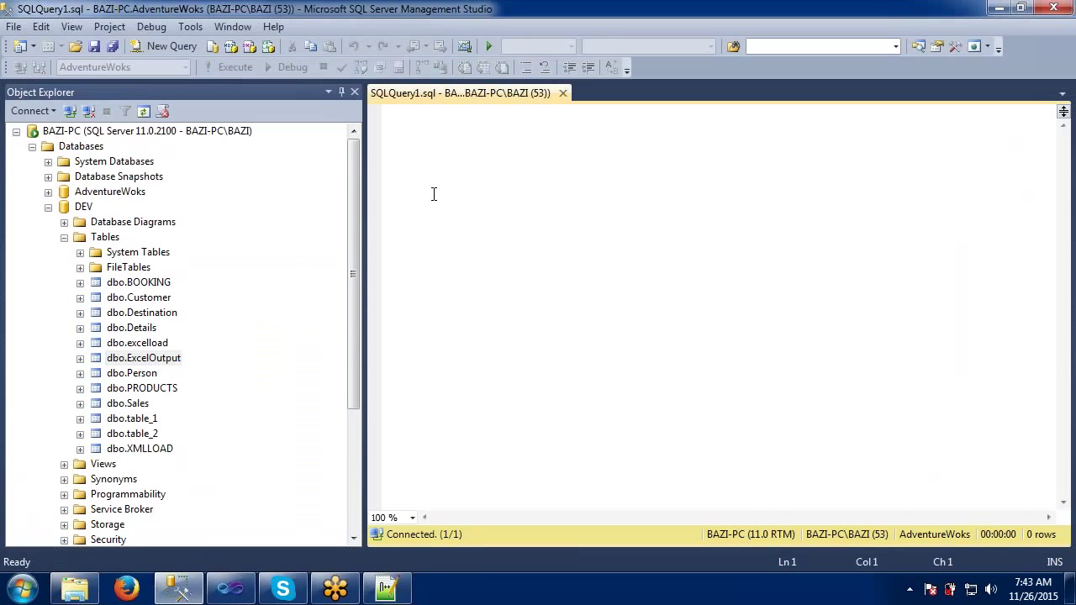
{"action": "type", "text": "select "}
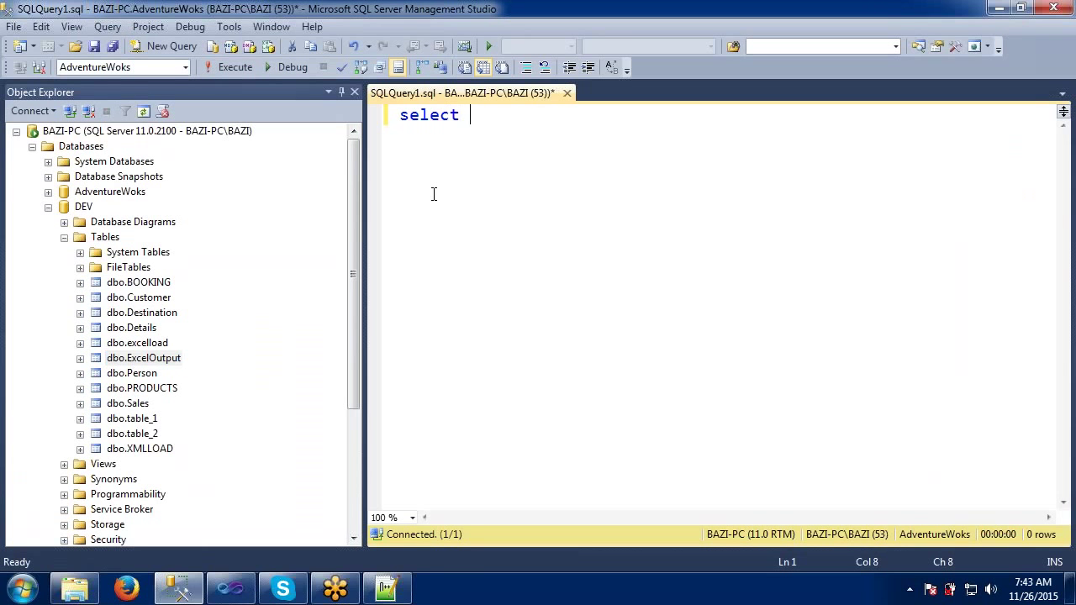
{"action": "type", "text": "* from"}
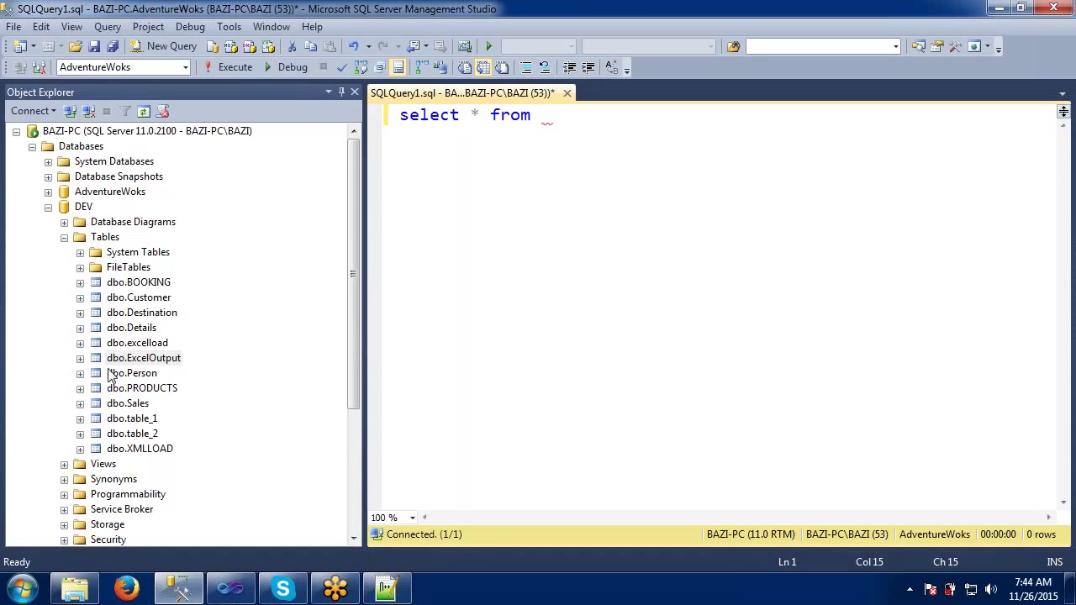
{"action": "left_click", "coordinate": [143, 358]}
{"action": "left_click_drag", "start_coordinate": [511, 117], "coordinate": [577, 162]}
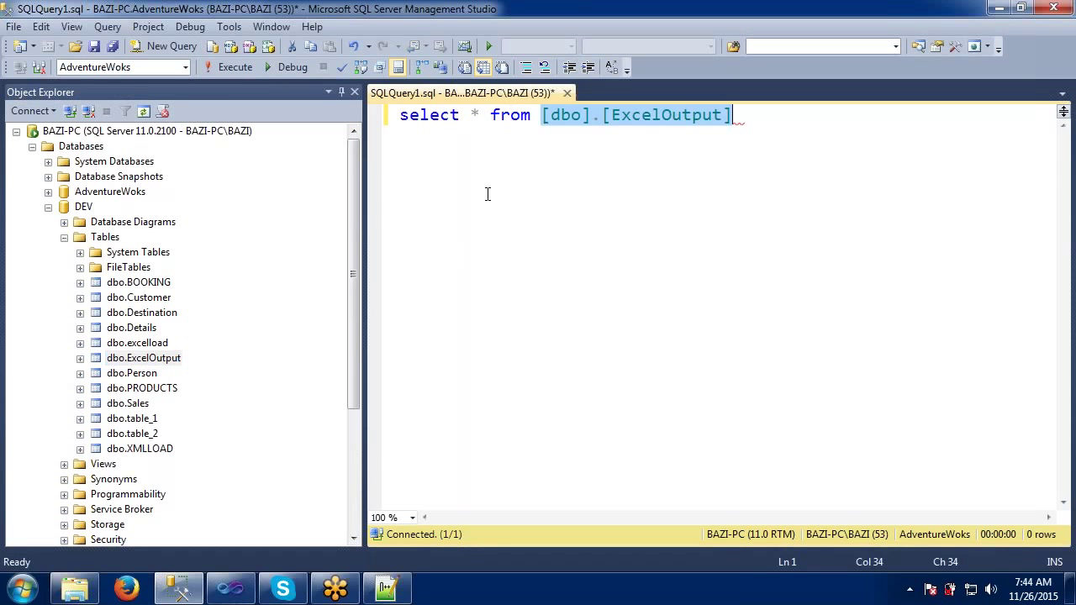
- Set the query's database to DEV and execute the select on ExcelOutput
{"action": "left_click", "coordinate": [185, 67]}
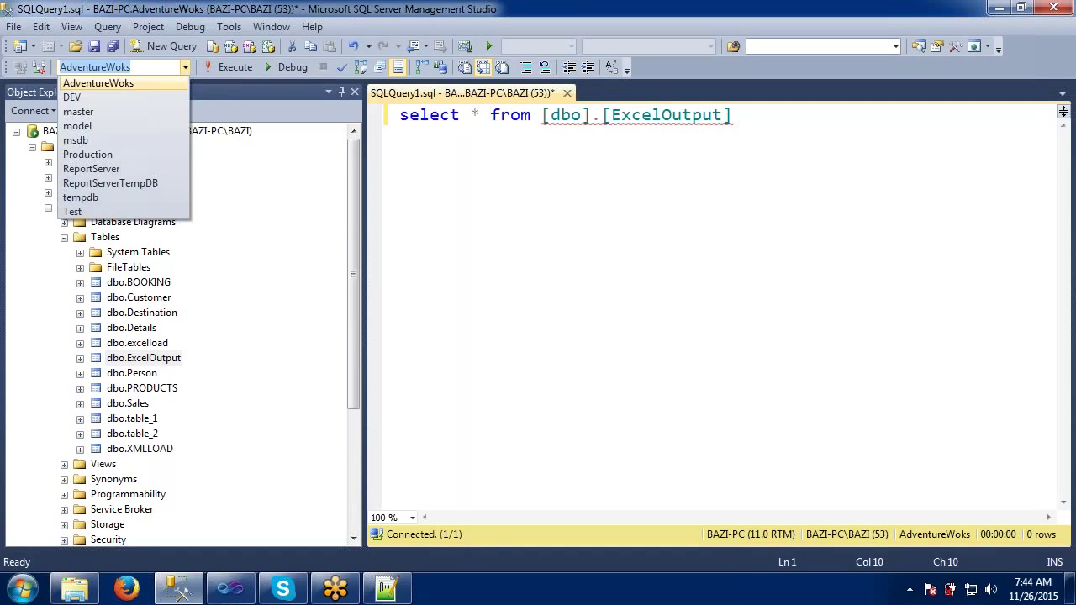
{"action": "left_click", "coordinate": [153, 98]}
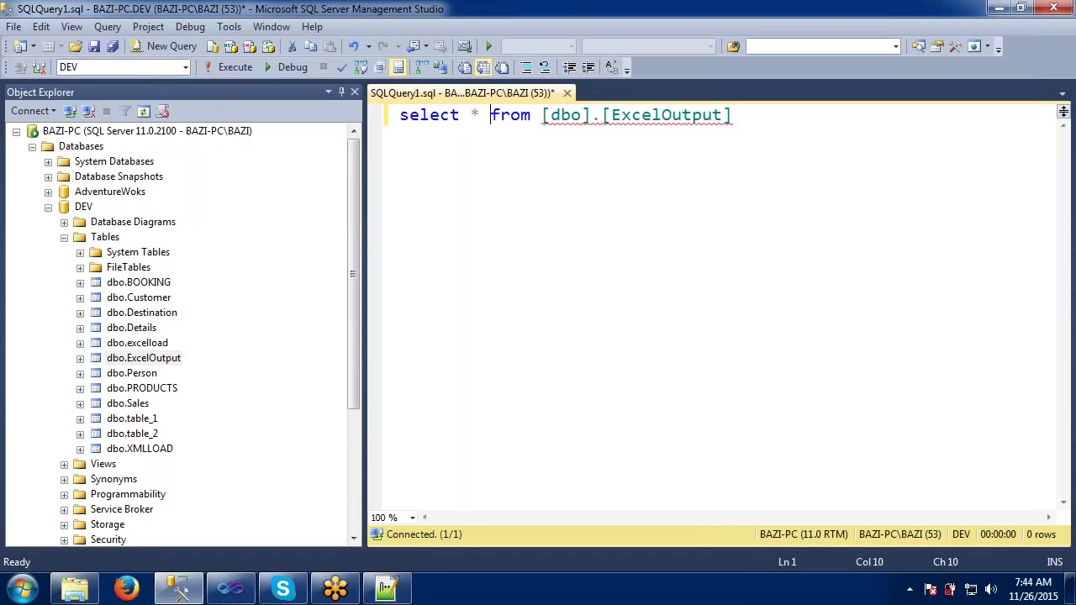
{"action": "left_click", "coordinate": [229, 67]}
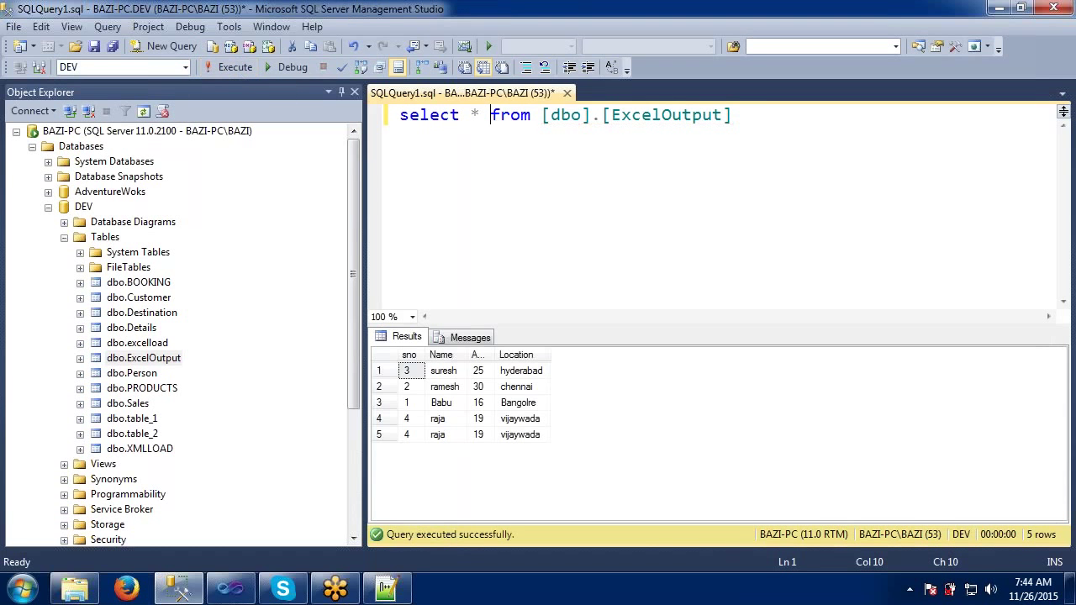
- Fit the Age column to its contents in the query results and review the Age and Name values
{"action": "left_click", "coordinate": [502, 237]}
{"action": "double_click", "coordinate": [495, 354]}
{"action": "left_click", "coordinate": [486, 386]}
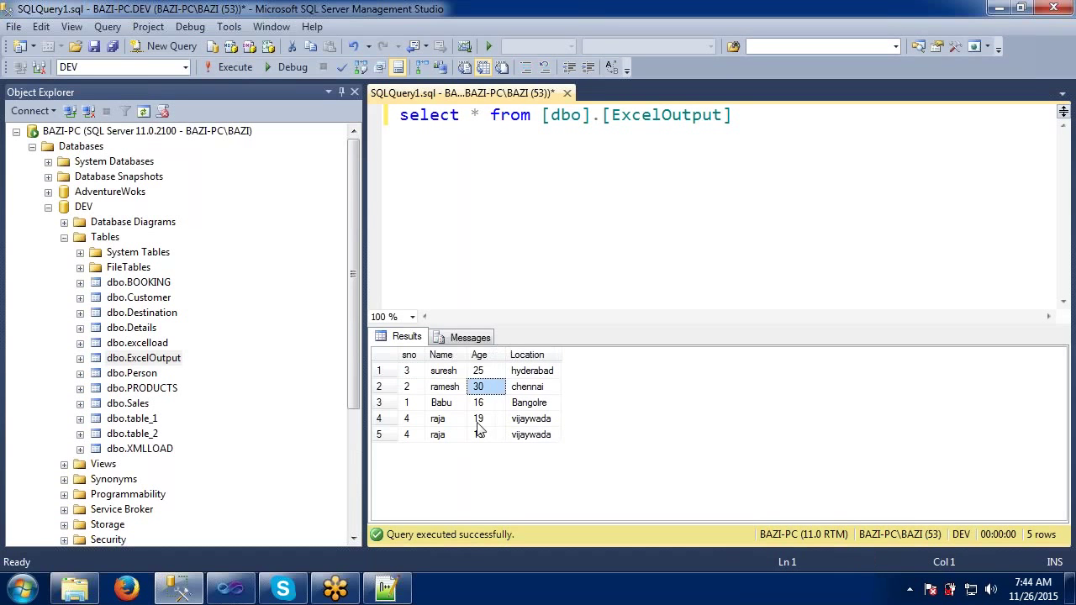
{"action": "left_click", "coordinate": [475, 418]}
{"action": "left_click", "coordinate": [452, 403]}
{"action": "left_click", "coordinate": [445, 376]}
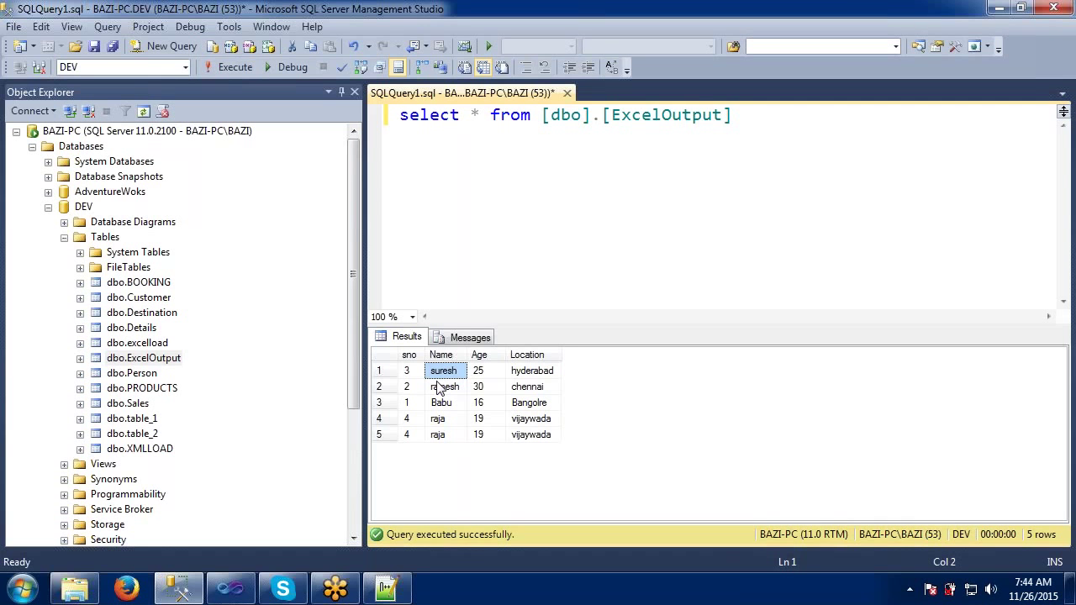
- Review the loaded rows by their sno values and compare rows 4 and 5 of the results across all columns
{"action": "left_click", "coordinate": [412, 434]}
{"action": "key", "text": "Up"}
{"action": "key", "text": "Up"}
{"action": "key", "text": "Up"}
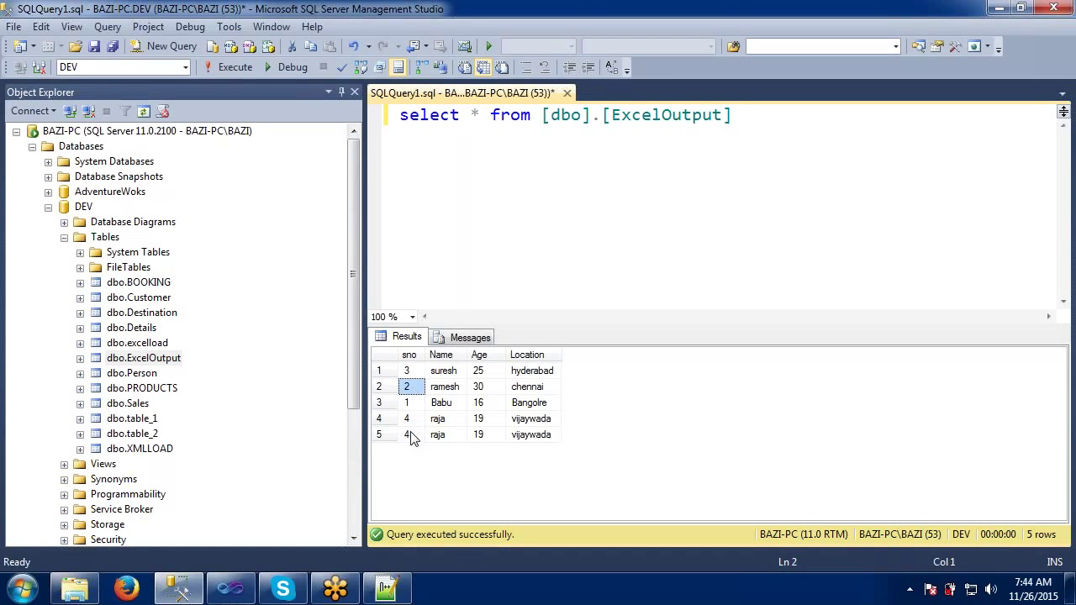
{"action": "left_click", "coordinate": [411, 434]}
{"action": "left_click", "coordinate": [408, 420]}
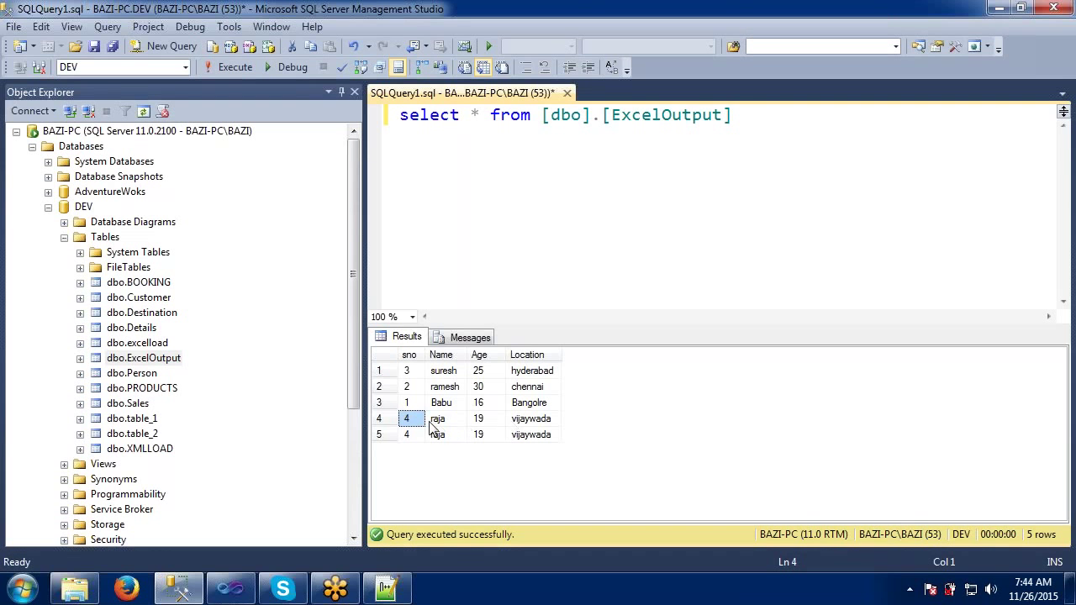
{"action": "key", "text": "Right"}
{"action": "key", "text": "Right"}
{"action": "key", "text": "Right"}
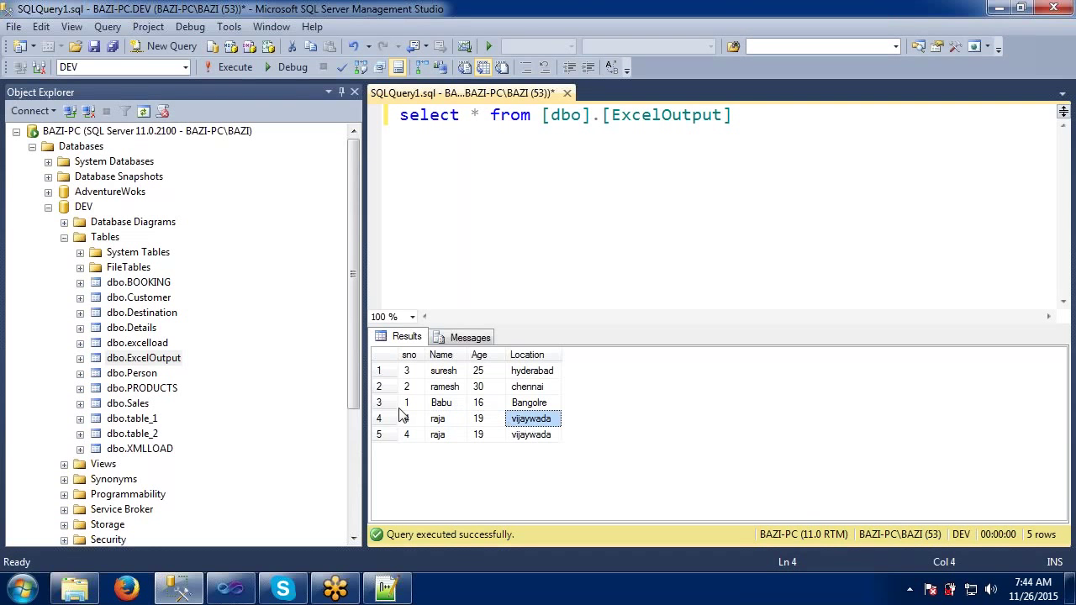
{"action": "left_click", "coordinate": [410, 408]}
{"action": "left_click", "coordinate": [407, 386]}
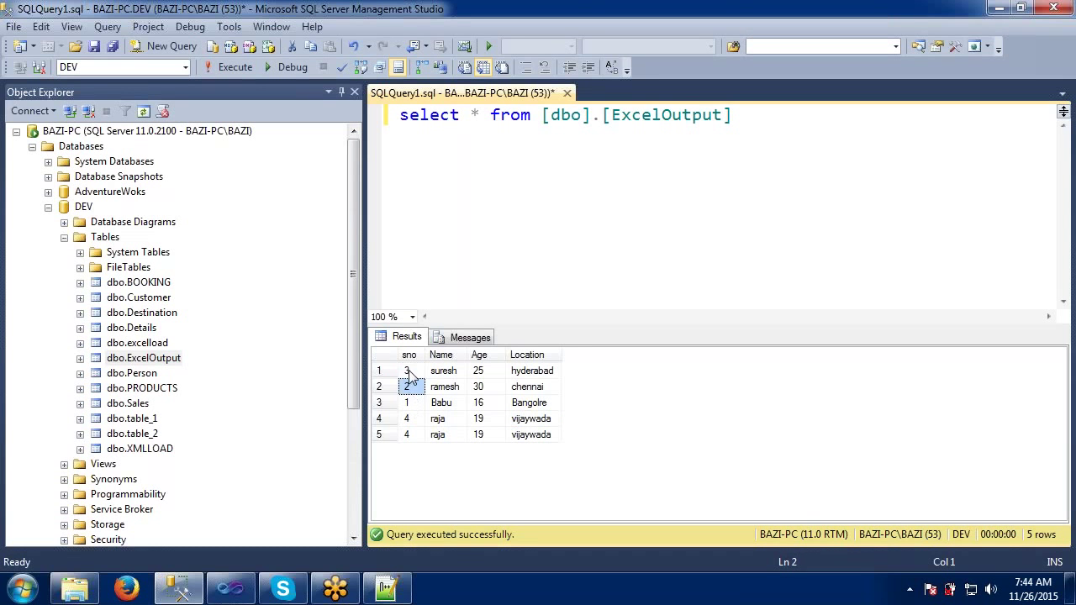
{"action": "left_click", "coordinate": [409, 373]}
{"action": "left_click", "coordinate": [410, 388]}
{"action": "left_click", "coordinate": [412, 405]}
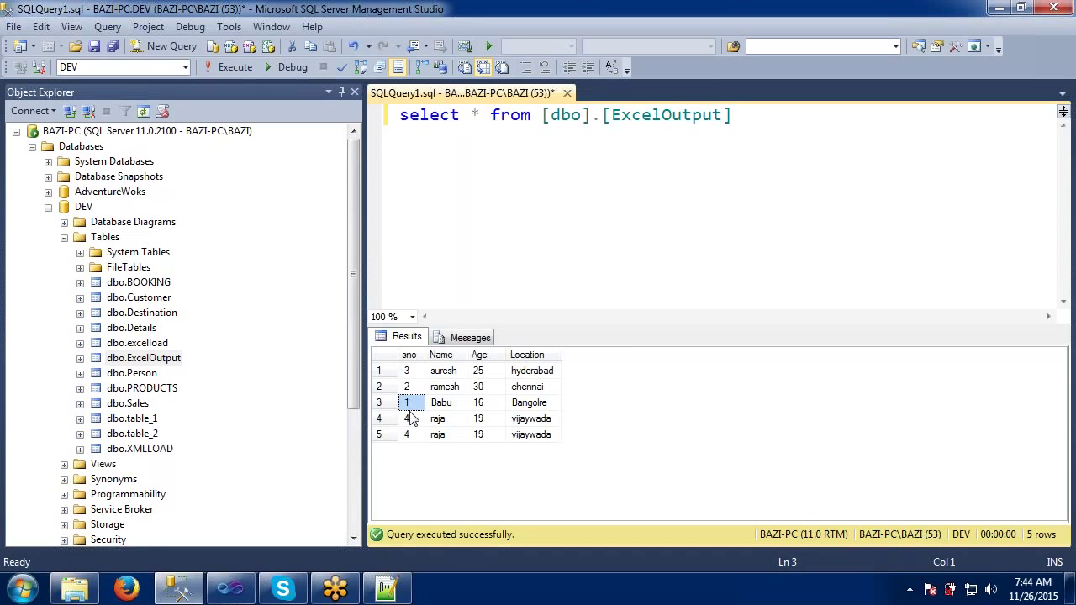
{"action": "left_click", "coordinate": [411, 419]}
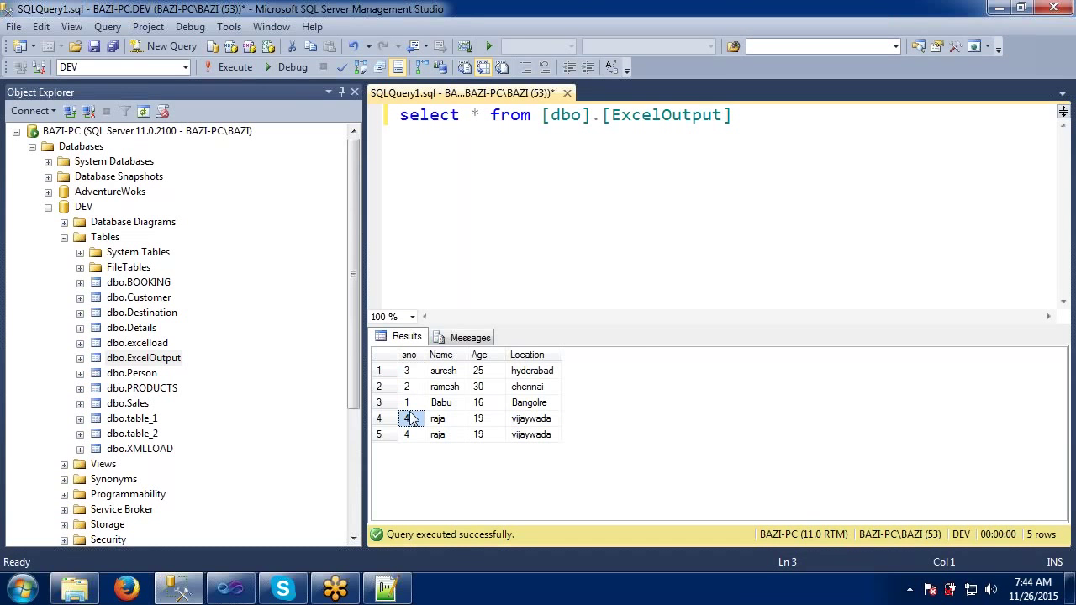
{"action": "left_click", "coordinate": [522, 420]}
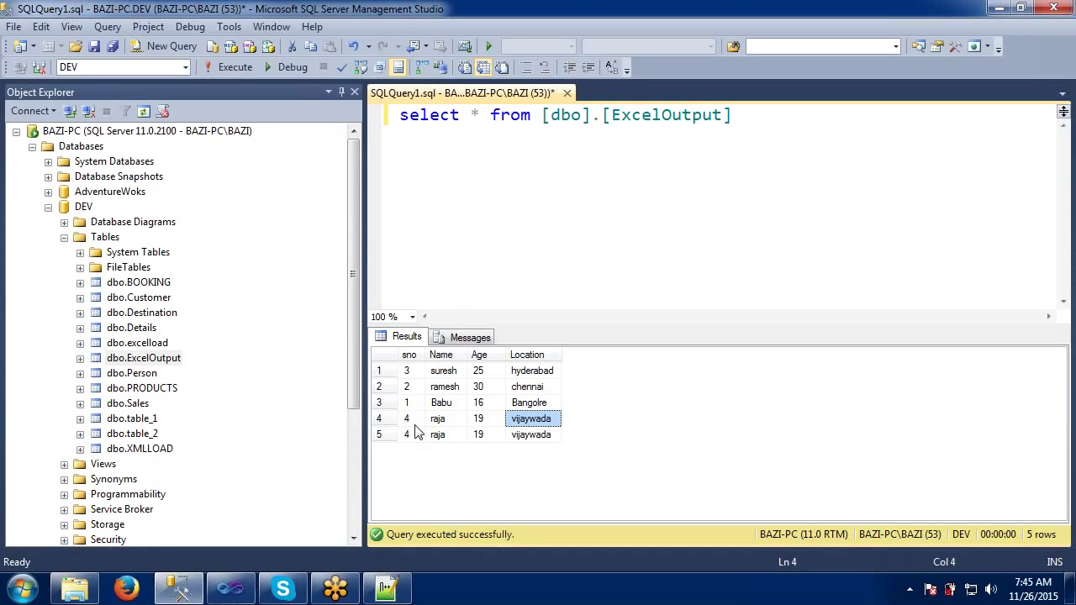
{"action": "left_click", "coordinate": [563, 162]}
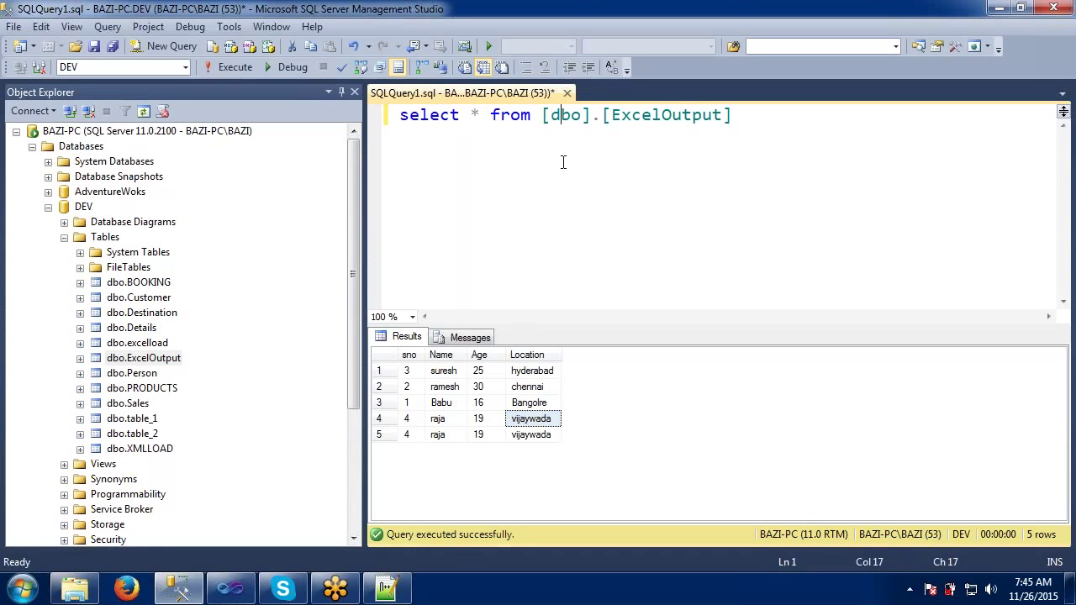
- Switch back to Visual Studio and stop debugging the package
{"action": "left_click", "coordinate": [227, 592]}
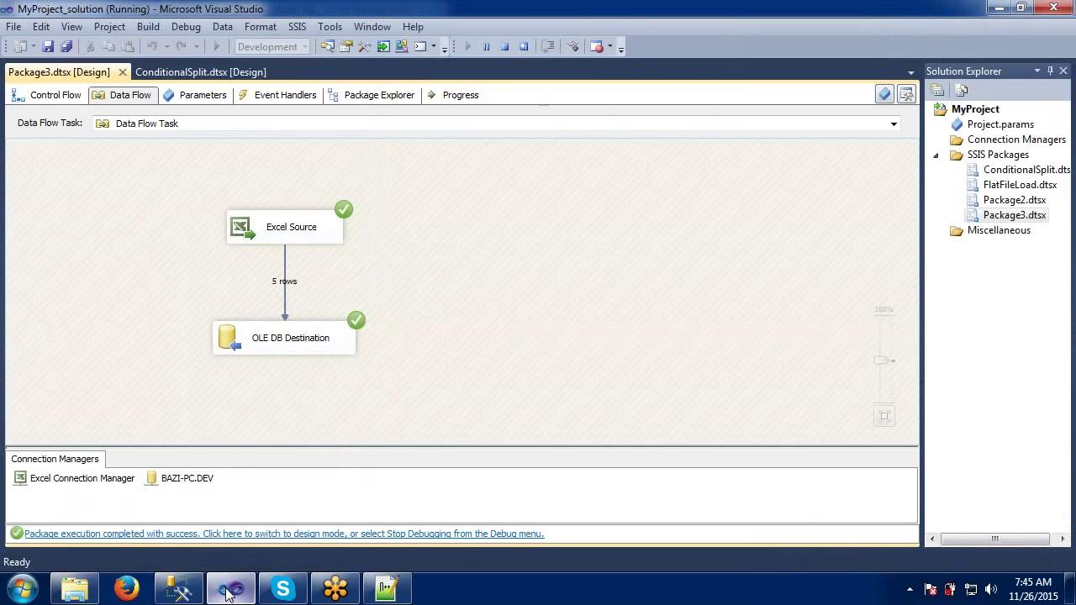
{"action": "left_click", "coordinate": [506, 46]}
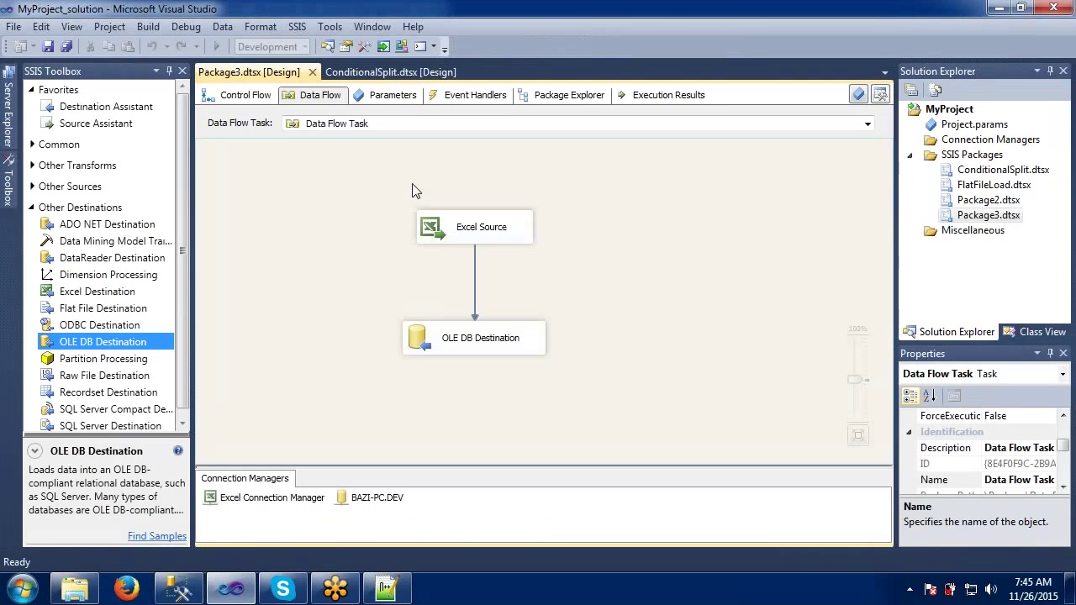
- Add an Execute SQL Task to the control flow above the Data Flow Task and shift the Data Flow Task beneath it
{"action": "left_click", "coordinate": [258, 97]}
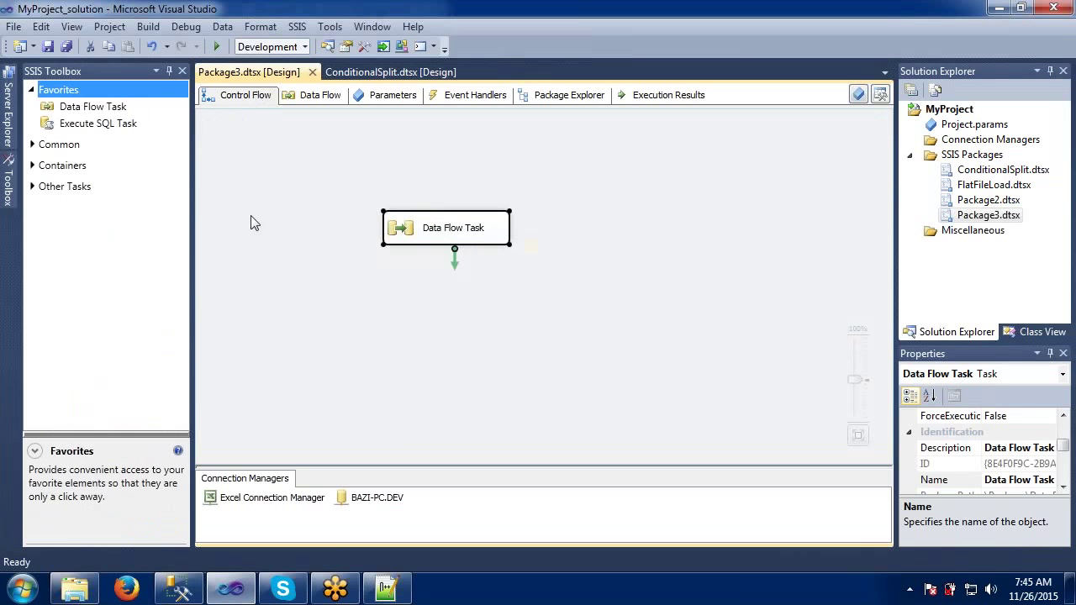
{"action": "left_click_drag", "start_coordinate": [97, 124], "coordinate": [410, 149]}
{"action": "left_click", "coordinate": [443, 223]}
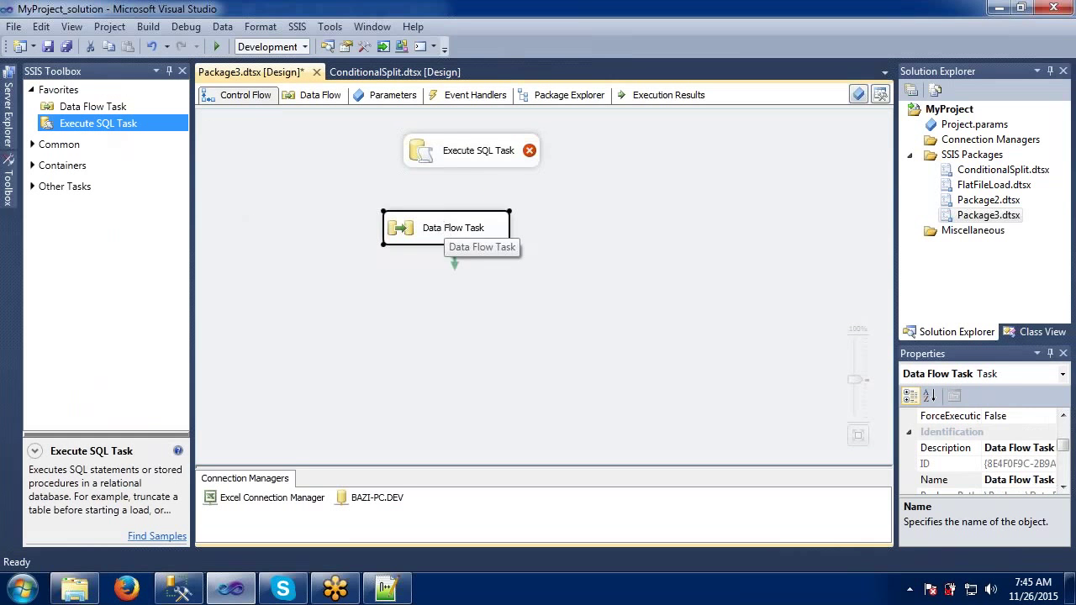
{"action": "left_click_drag", "start_coordinate": [445, 227], "coordinate": [469, 243]}
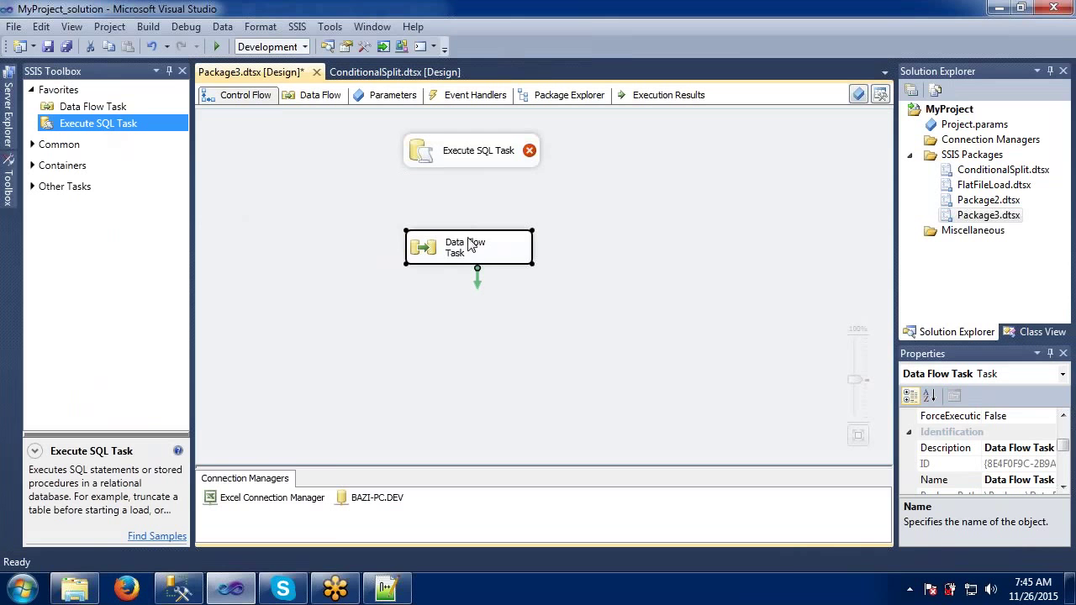
- In SQL Server Management Studio, write the statement truncate table exceloutput below the select query and copy it
{"action": "left_click", "coordinate": [185, 595]}
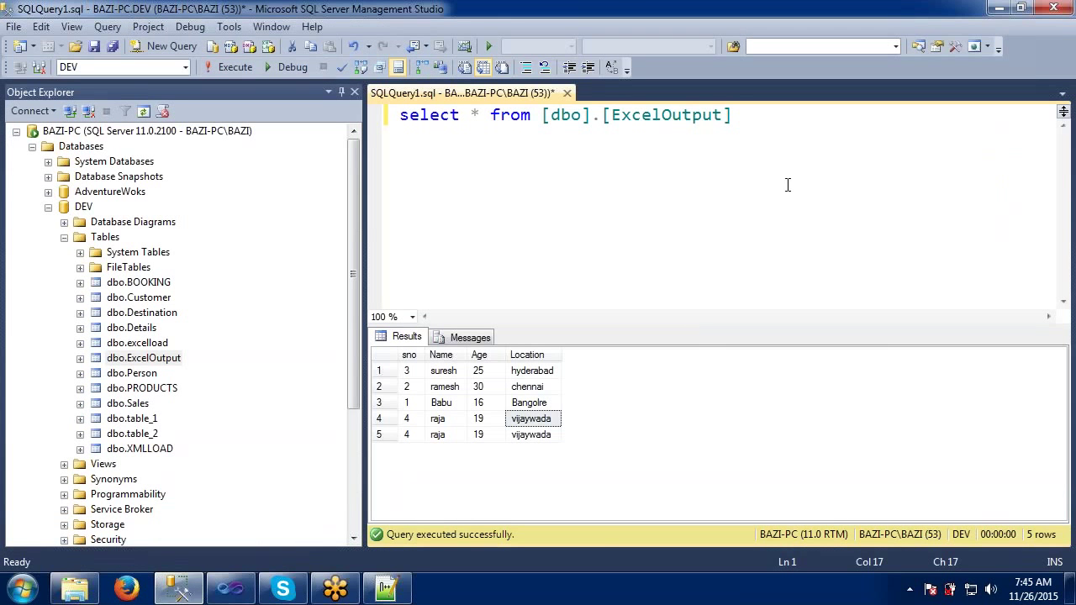
{"action": "left_click", "coordinate": [738, 116]}
{"action": "key", "text": "Return"}
{"action": "key", "text": "Return"}
{"action": "type", "text": "trunca"}
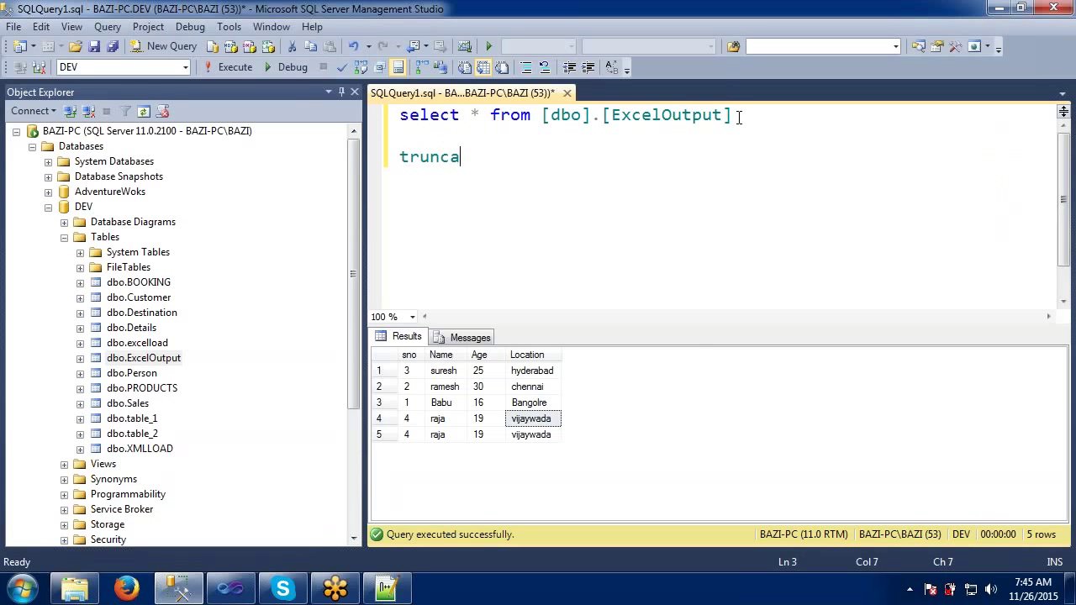
{"action": "type", "text": "te table "}
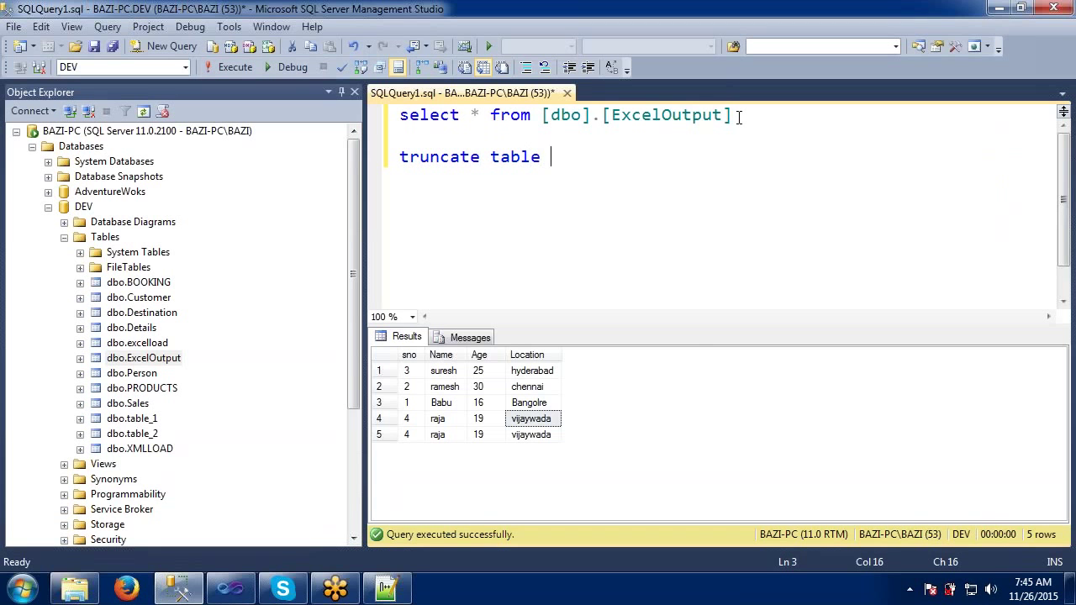
{"action": "type", "text": "excel"}
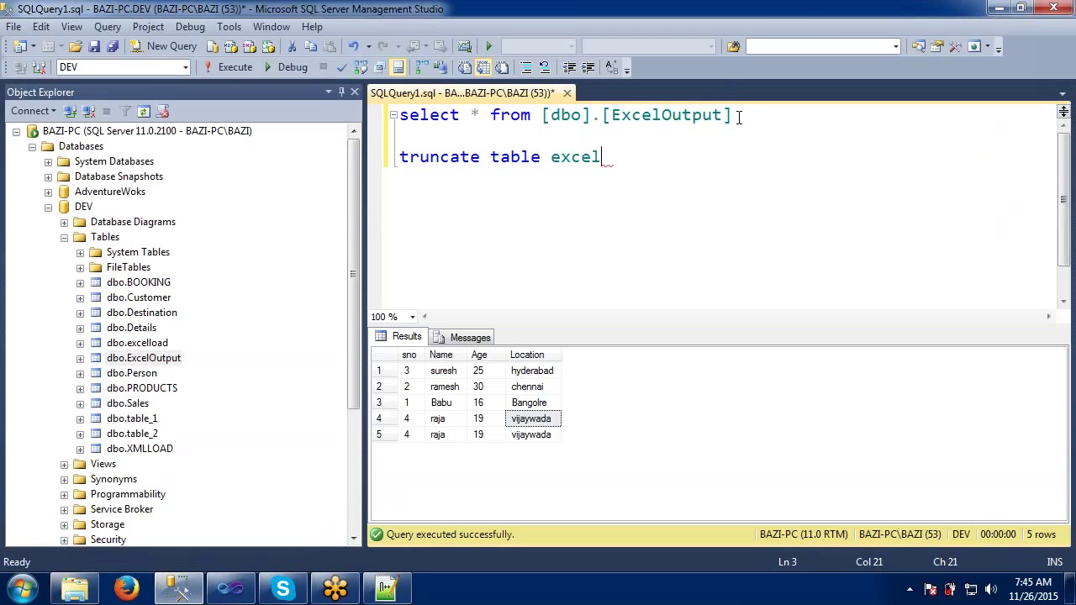
{"action": "type", "text": "output"}
{"action": "left_click_drag", "start_coordinate": [661, 157], "coordinate": [394, 165]}
{"action": "key", "text": "ctrl+c"}
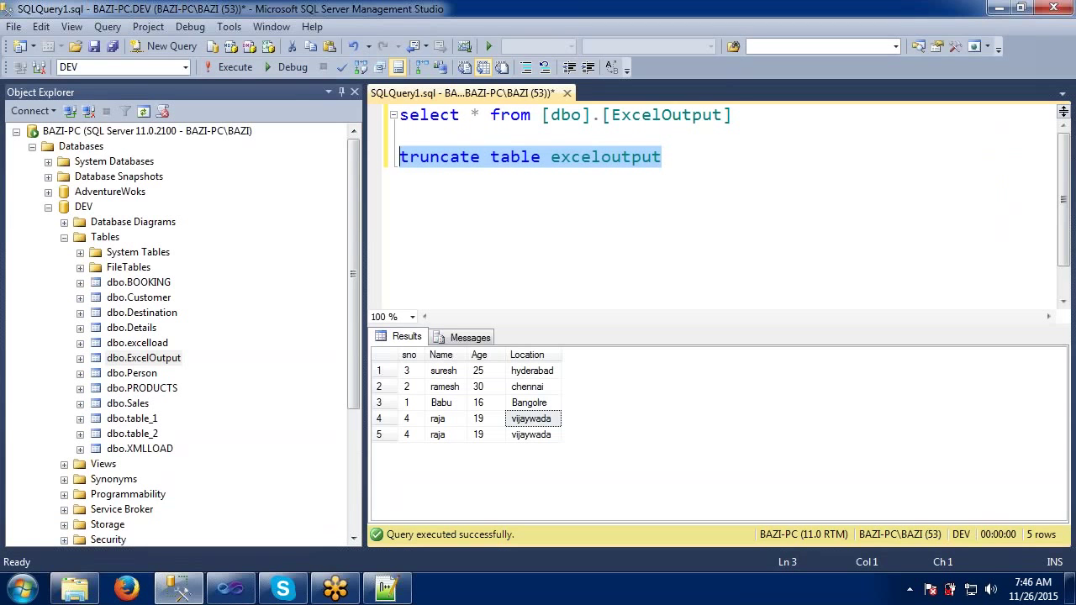
- Switch to Visual Studio, open the Execute SQL Task for editing and set its connection to BAZI-PC.DEV
{"action": "left_click", "coordinate": [226, 594]}
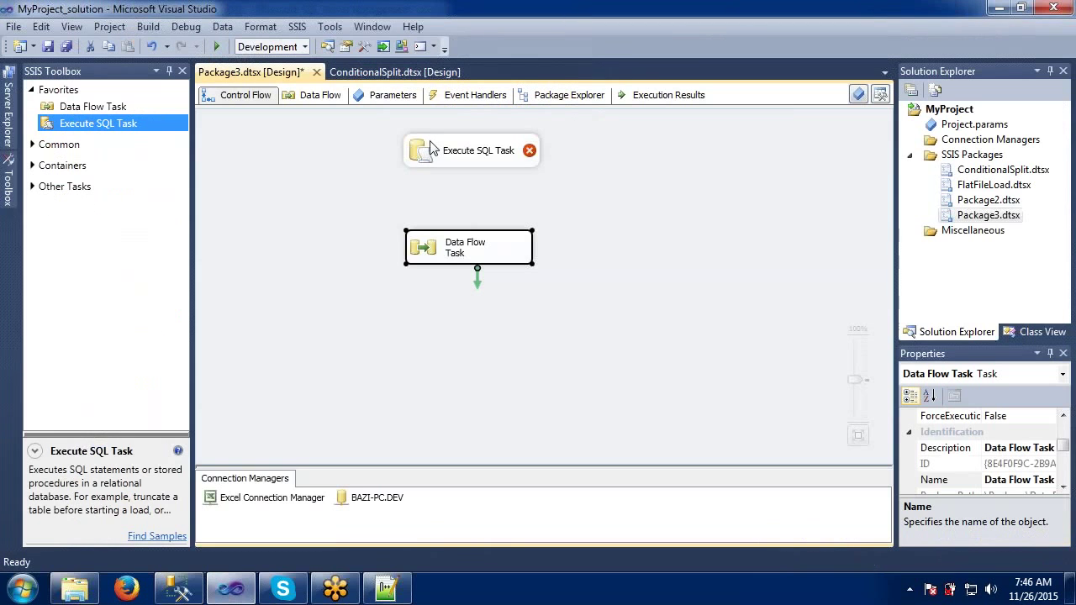
{"action": "double_click", "coordinate": [434, 151]}
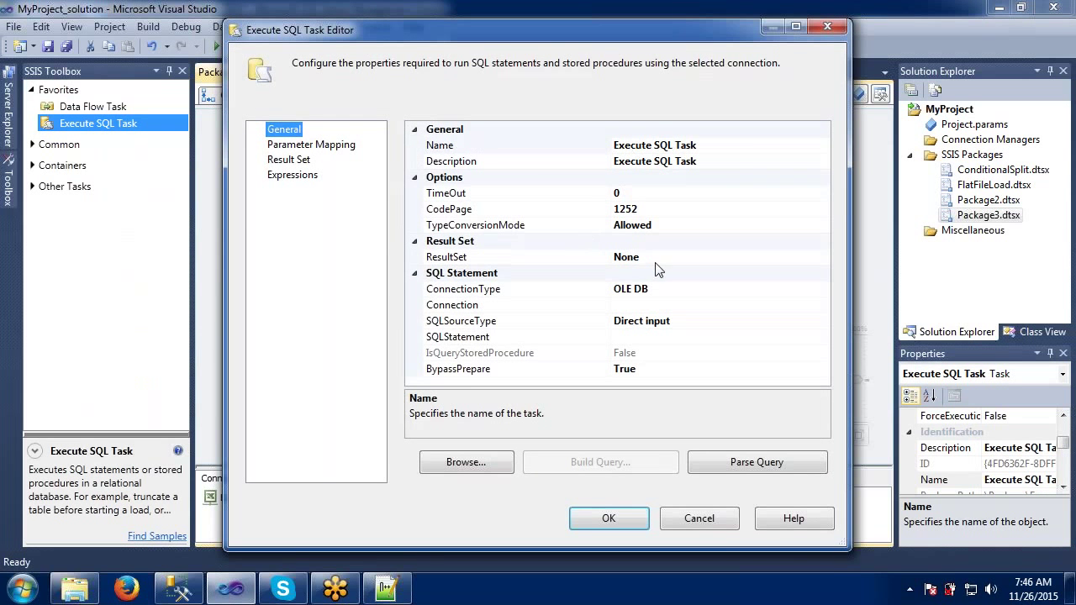
{"action": "left_click", "coordinate": [676, 305]}
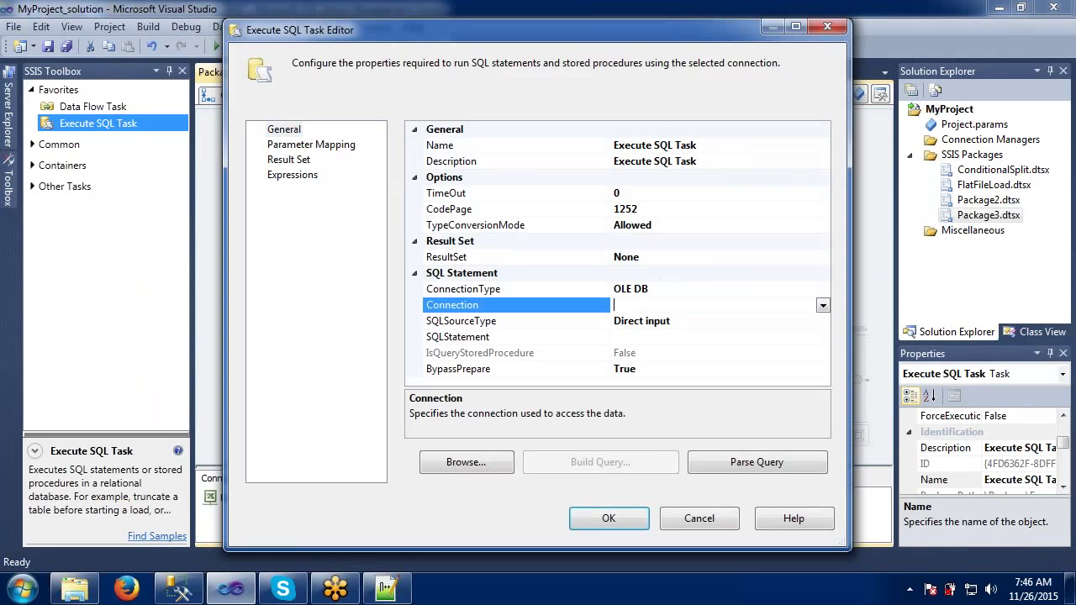
{"action": "left_click", "coordinate": [823, 306]}
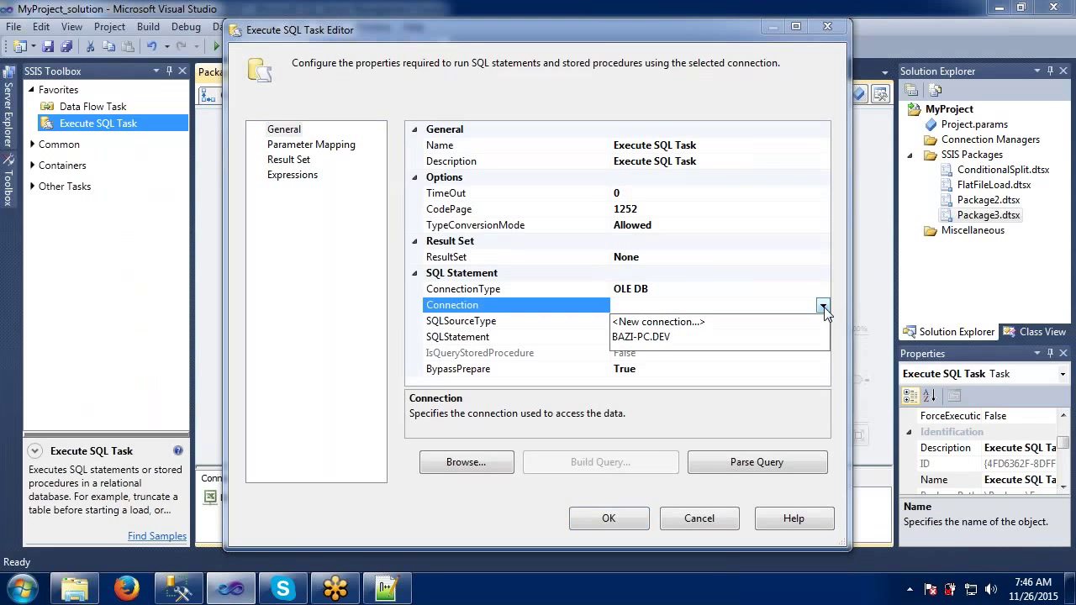
{"action": "left_click", "coordinate": [666, 339]}
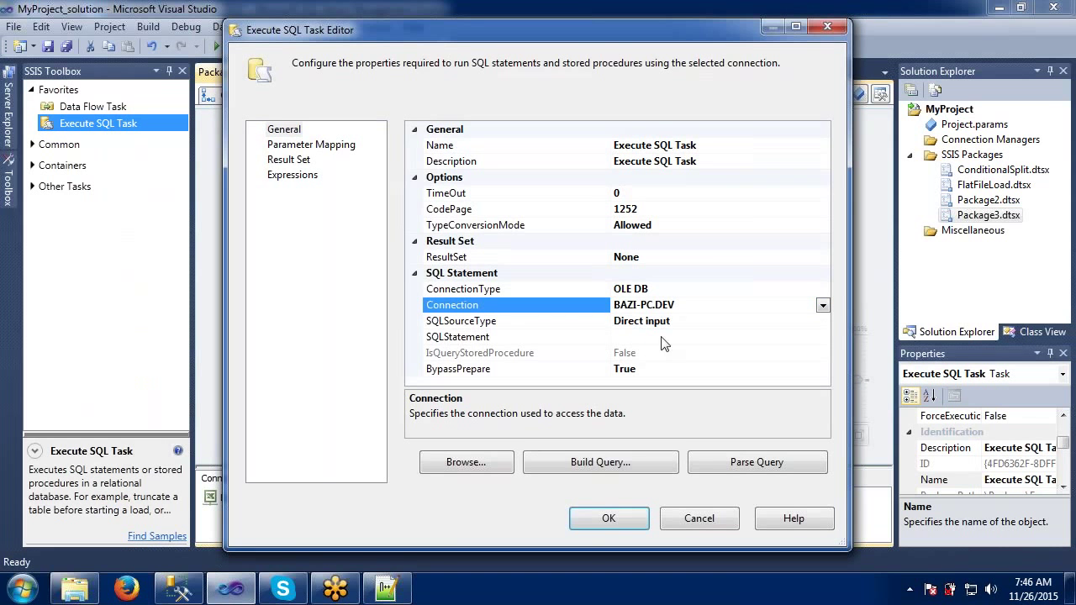
- Paste the copied statement truncate table exceloutput as the task's SQL statement and accept the query
{"action": "left_click", "coordinate": [664, 341]}
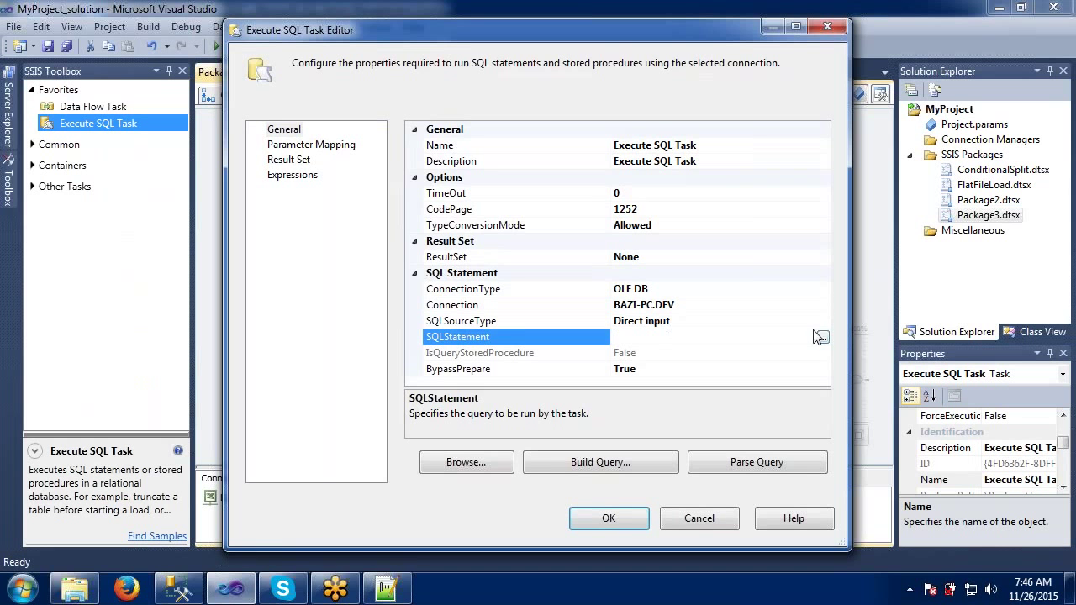
{"action": "left_click", "coordinate": [822, 338]}
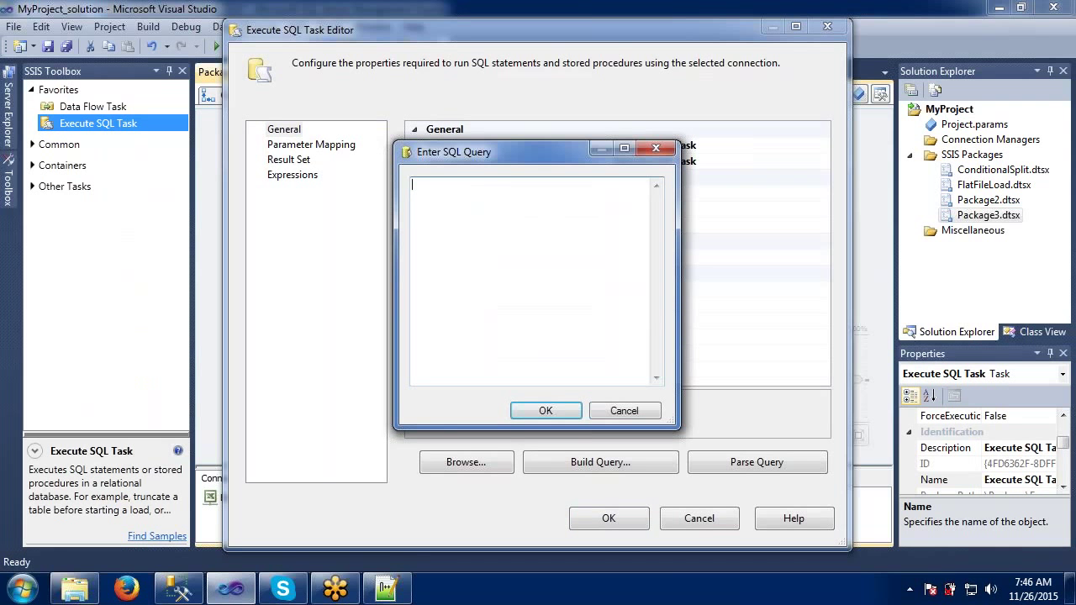
{"action": "key", "text": "ctrl+v"}
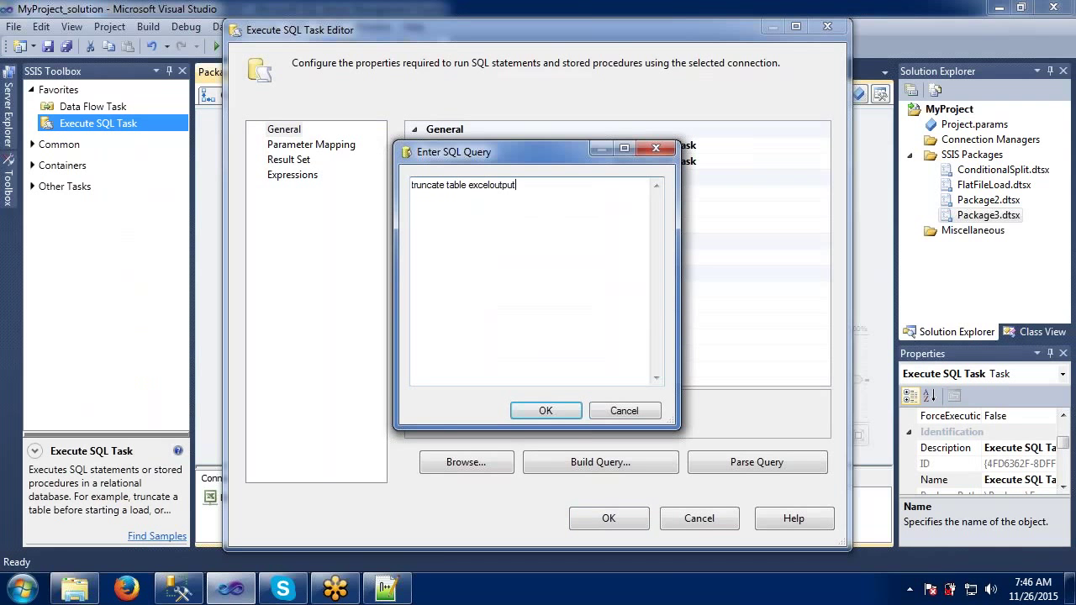
{"action": "left_click", "coordinate": [564, 410]}
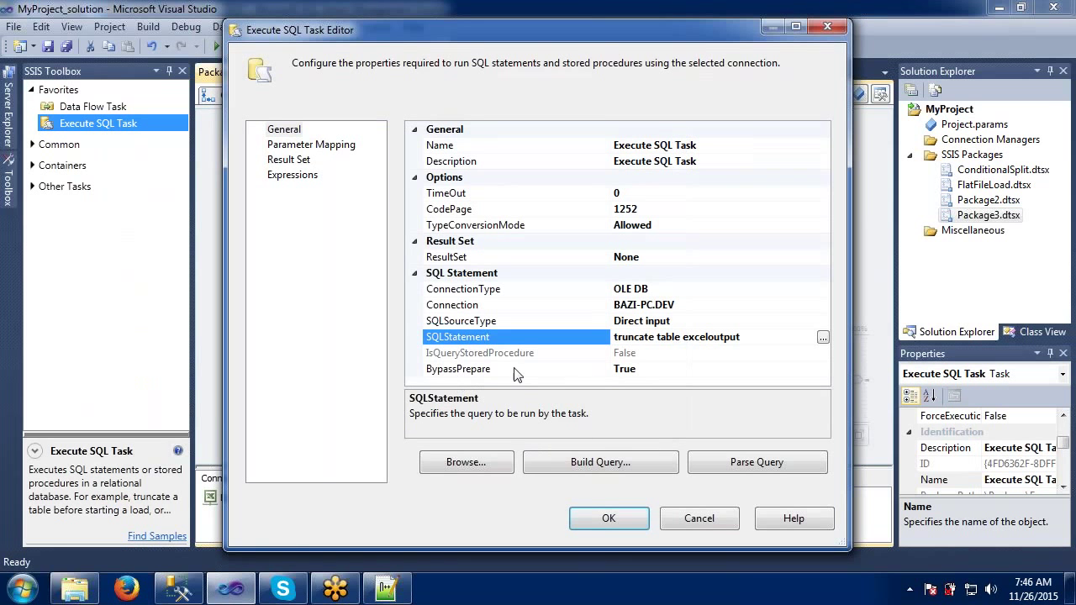
- Set the task's BypassPrepare option to False, parse the query and dismiss the result message
{"action": "left_click", "coordinate": [646, 372]}
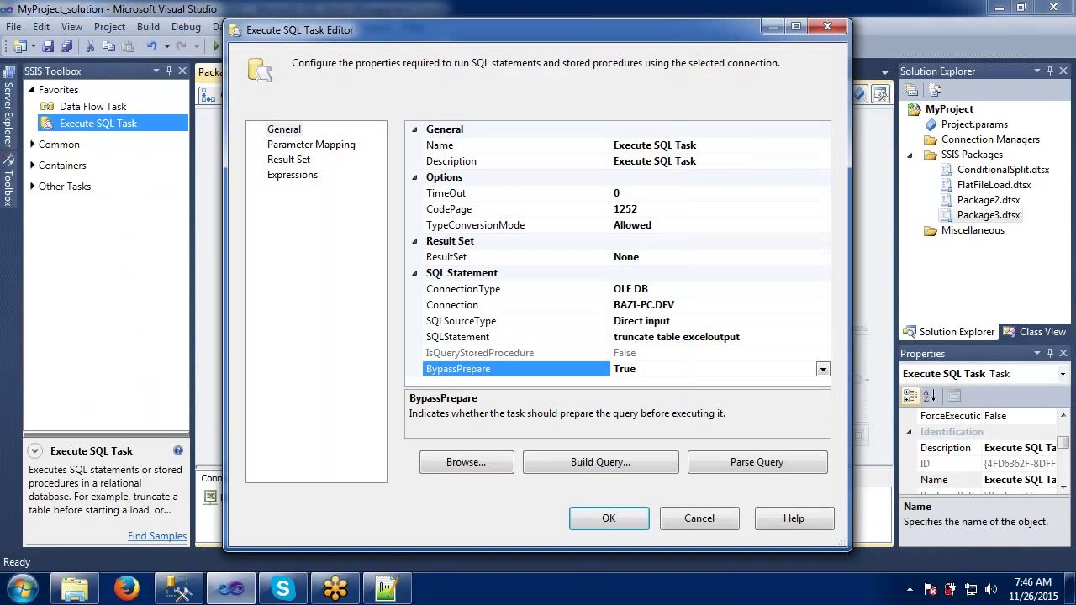
{"action": "left_click", "coordinate": [822, 369]}
{"action": "left_click", "coordinate": [636, 400]}
{"action": "left_click", "coordinate": [721, 469]}
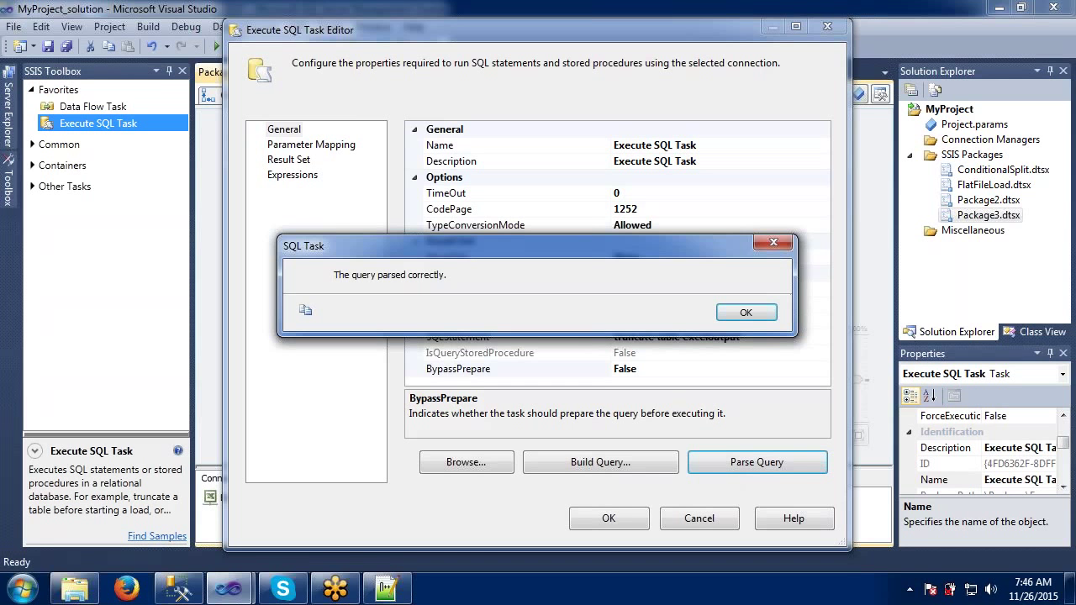
{"action": "left_click", "coordinate": [744, 313]}
- Rename the Execute SQL Task as Truncate Table
{"action": "left_click", "coordinate": [709, 153]}
{"action": "left_click", "coordinate": [548, 149]}
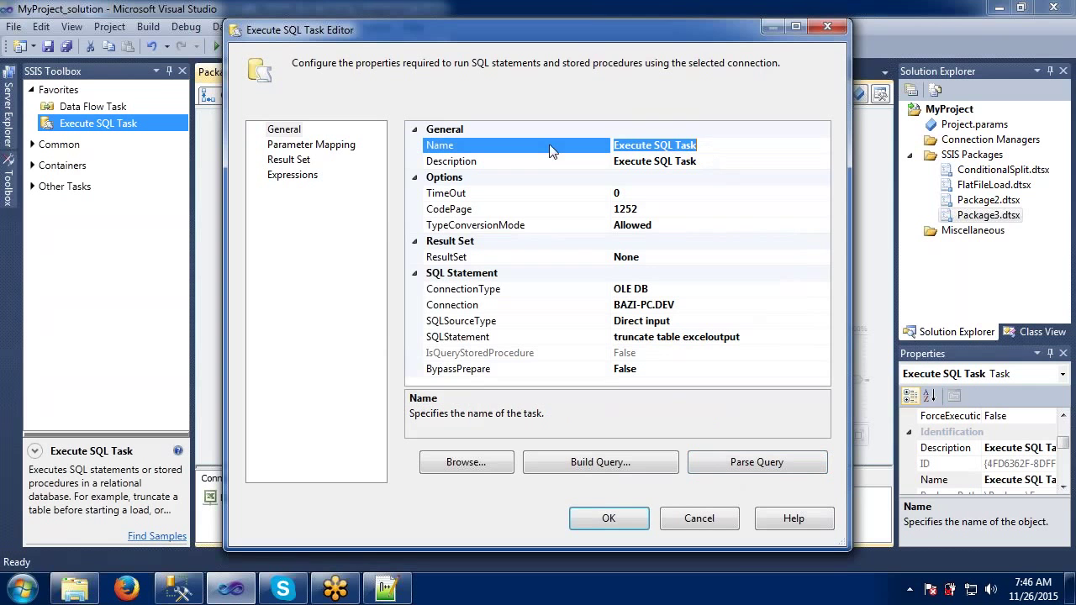
{"action": "type", "text": "Trunca"}
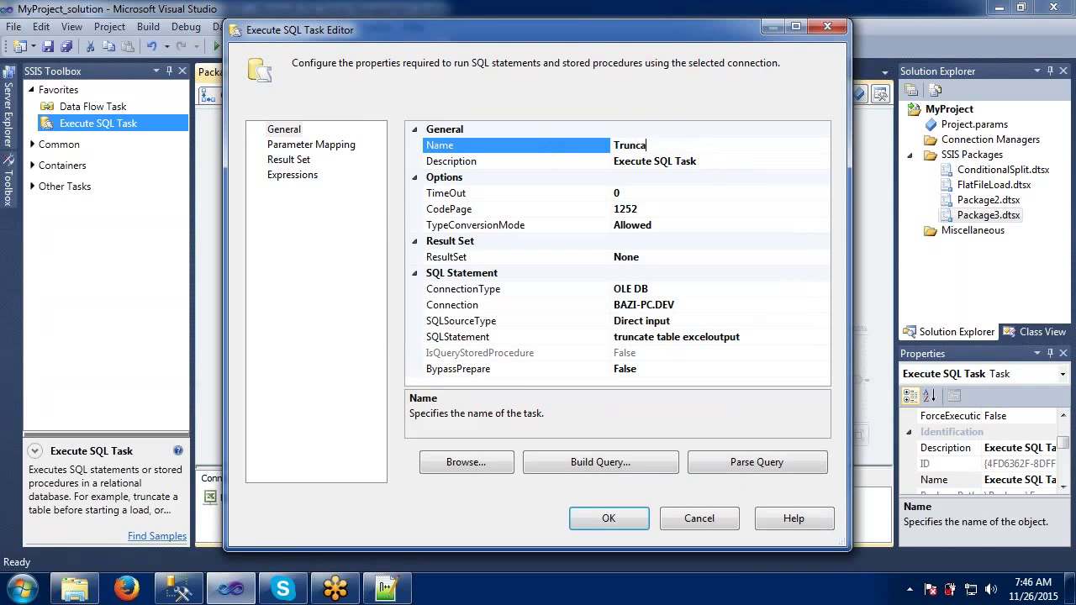
{"action": "type", "text": "te Table"}
{"action": "left_click", "coordinate": [620, 194]}
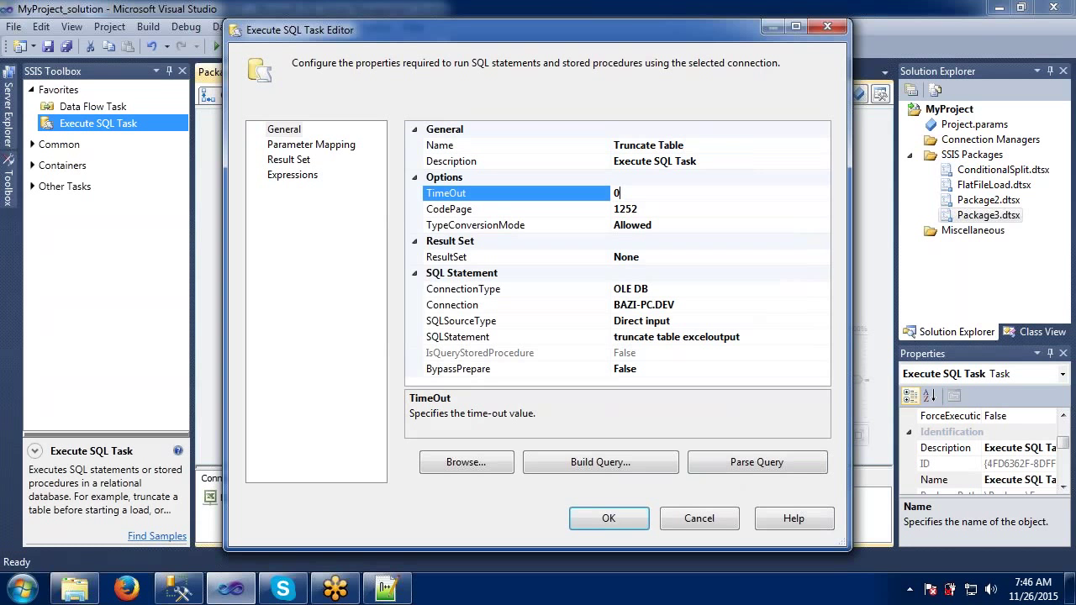
- Look through the task's parameter mapping and result set settings, and review the SQL source types while keeping Direct input
{"action": "left_click", "coordinate": [301, 148]}
{"action": "left_click", "coordinate": [300, 162]}
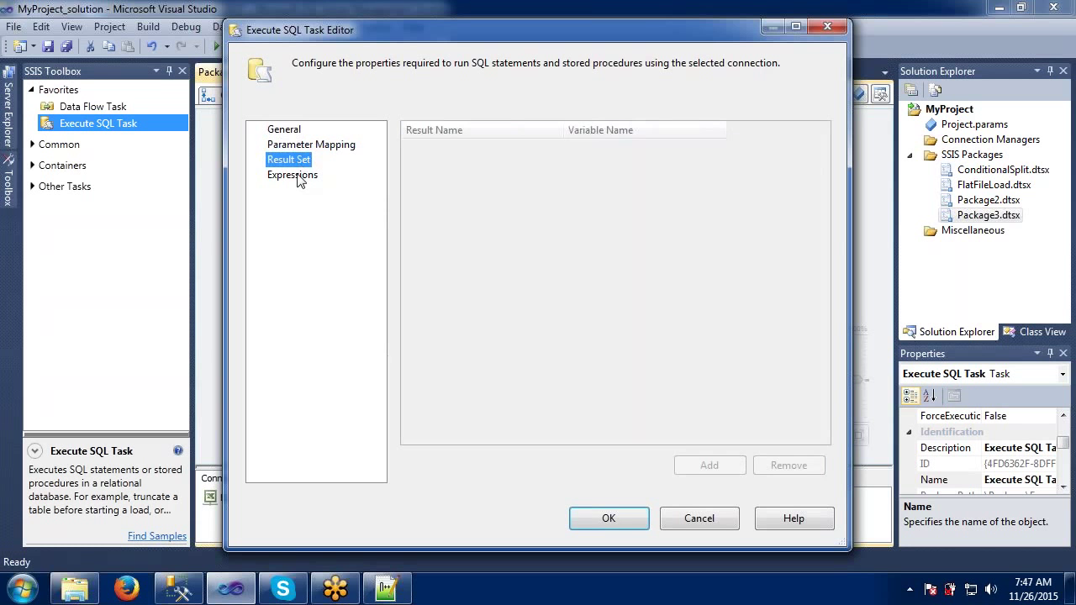
{"action": "left_click", "coordinate": [297, 148]}
{"action": "left_click", "coordinate": [290, 132]}
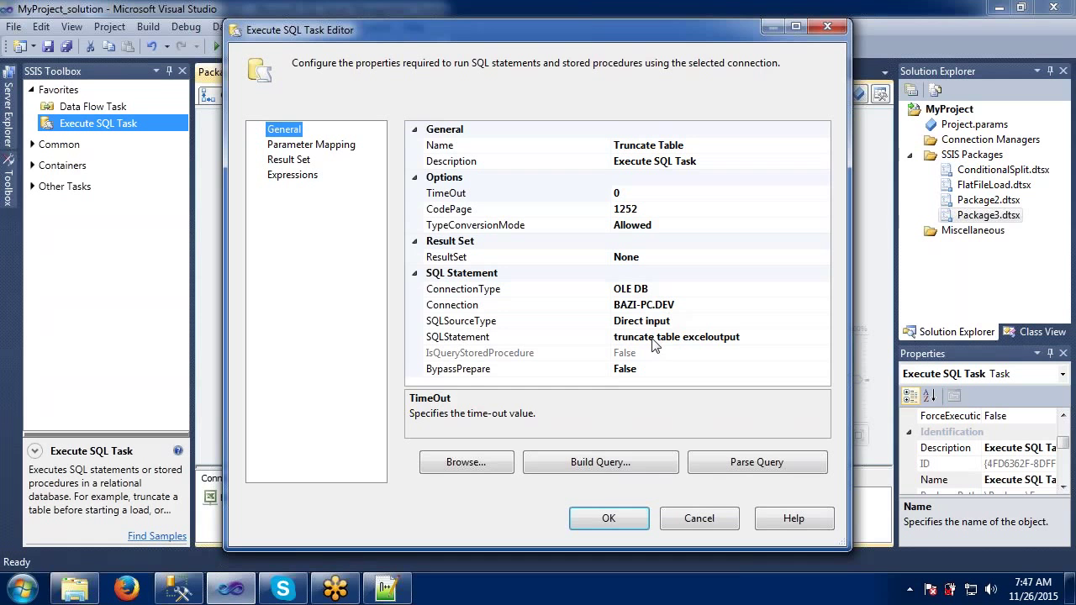
{"action": "left_click", "coordinate": [713, 322]}
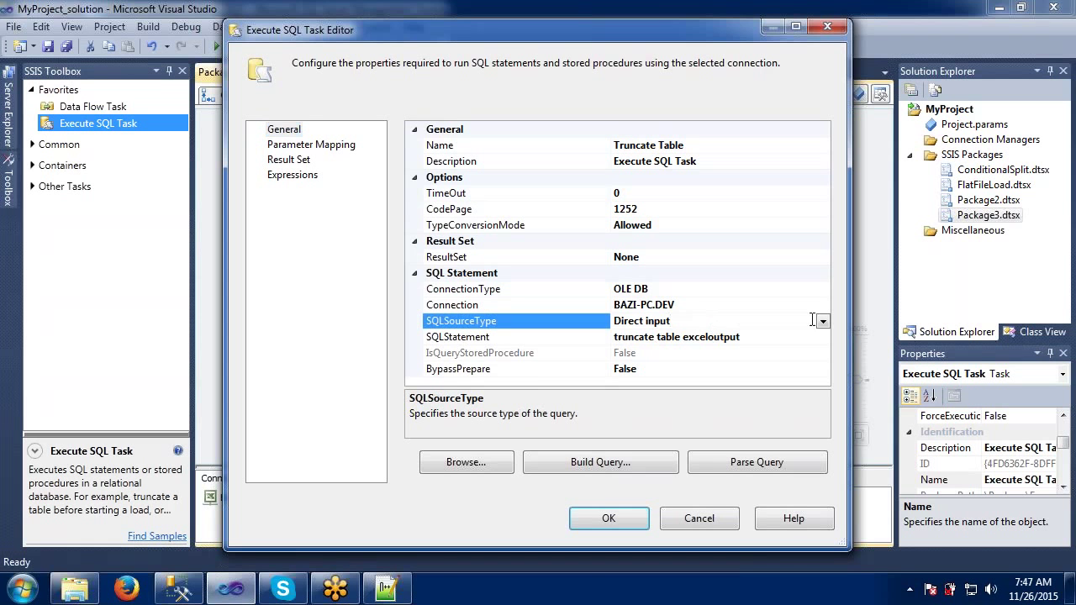
{"action": "left_click", "coordinate": [823, 322]}
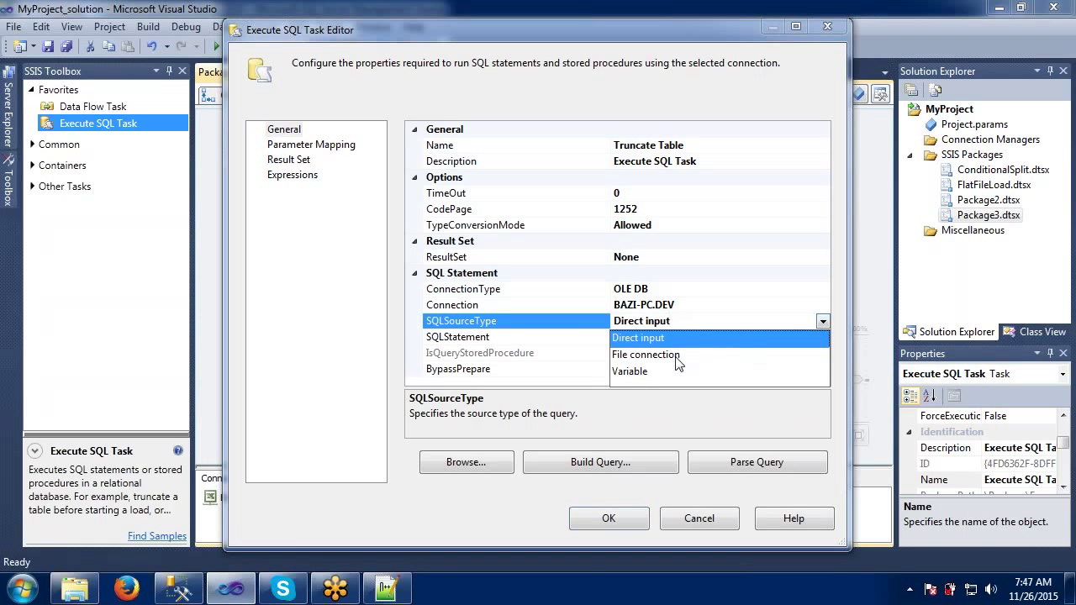
{"action": "left_click", "coordinate": [659, 340]}
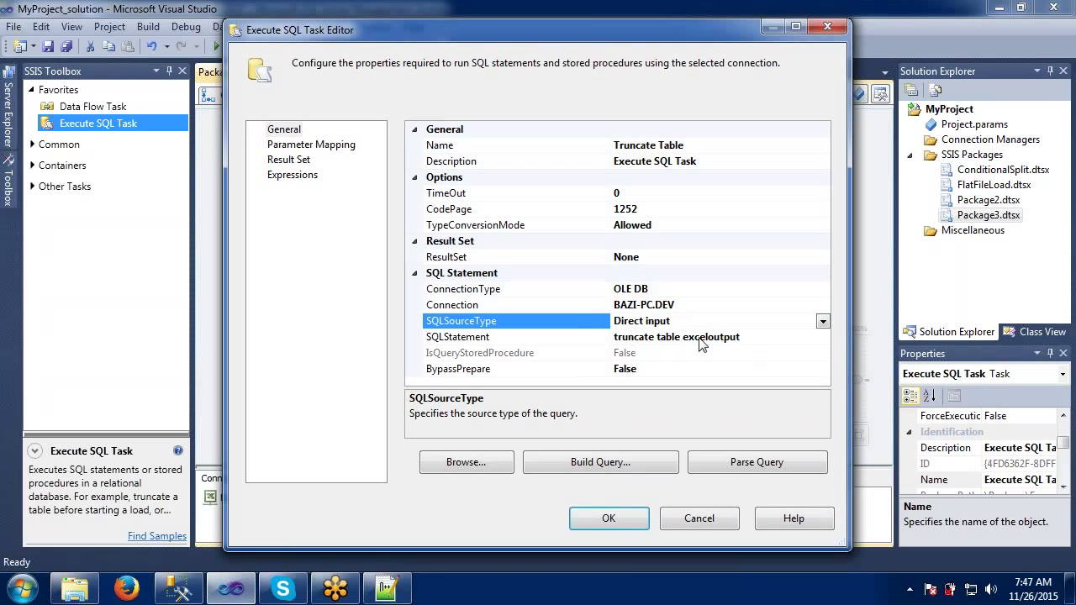
- Accept the task settings and connect the Truncate Table task to the Data Flow Task with a precedence constraint
{"action": "left_click", "coordinate": [609, 517]}
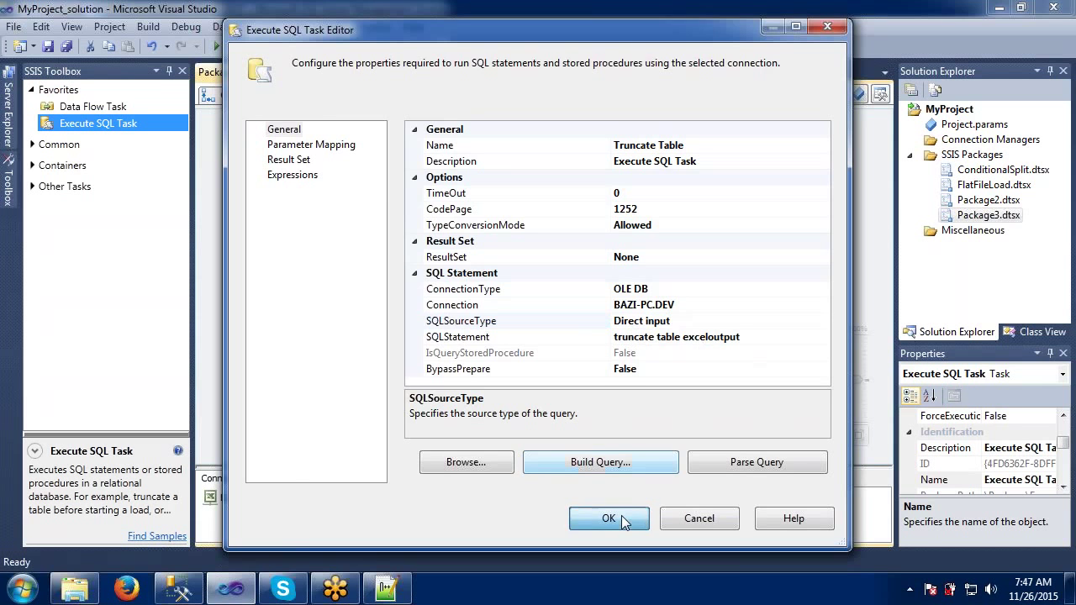
{"action": "left_click_drag", "start_coordinate": [473, 188], "coordinate": [479, 241]}
{"action": "left_click", "coordinate": [368, 310]}
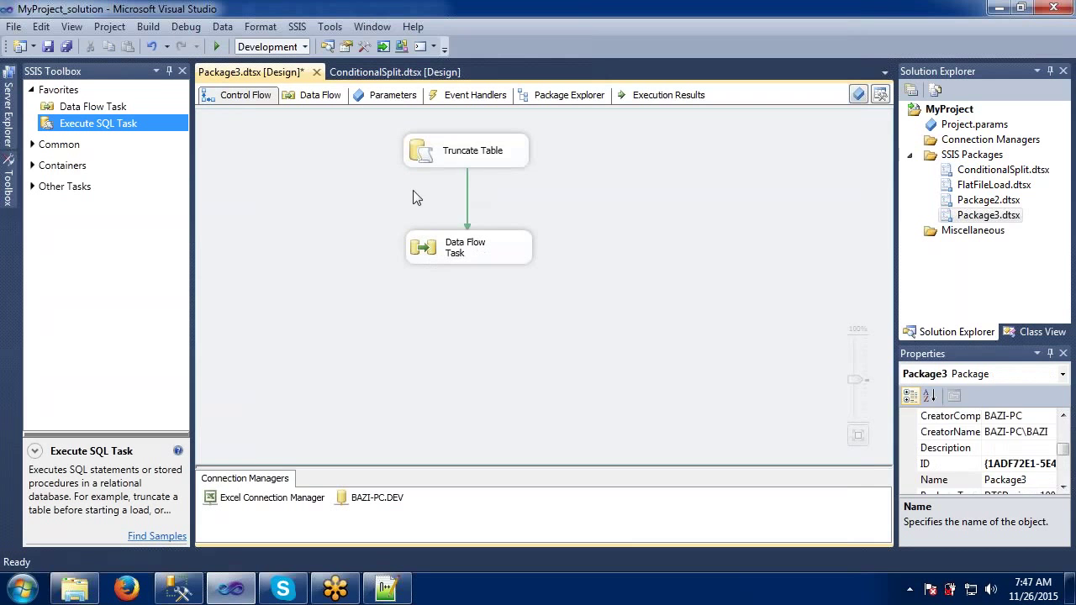
- Open the Data Flow Task's contents and delete the path between Excel Source and OLE DB Destination
{"action": "left_click", "coordinate": [442, 154]}
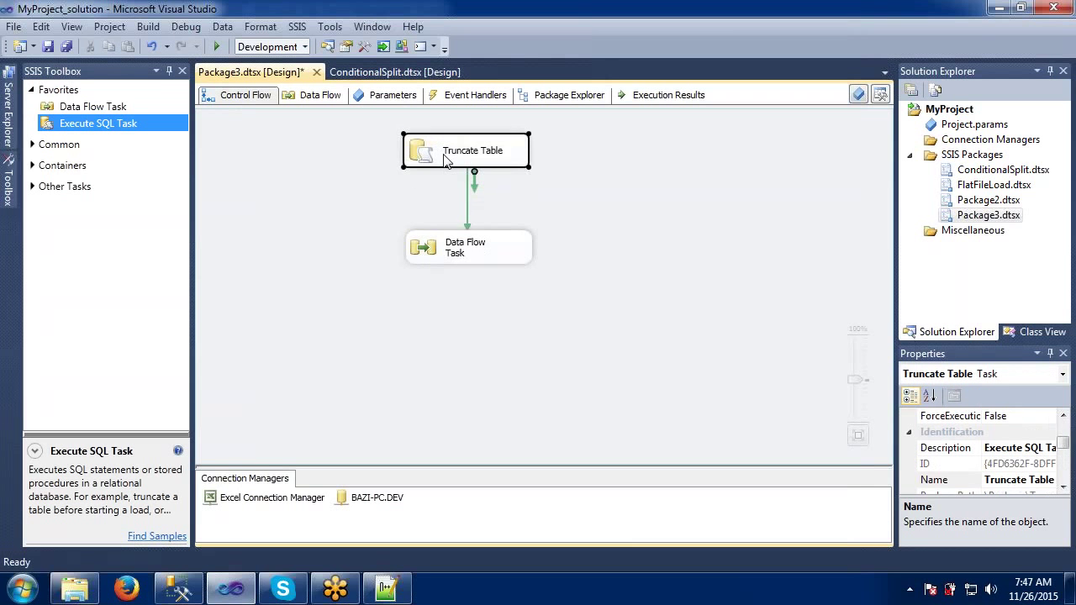
{"action": "double_click", "coordinate": [454, 255]}
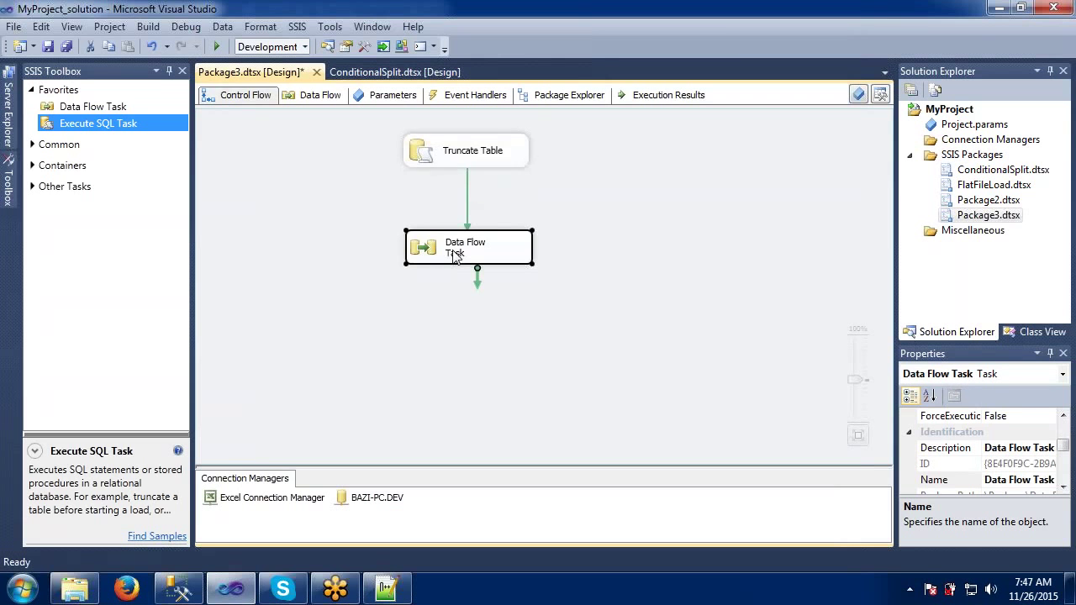
{"action": "left_click", "coordinate": [468, 233]}
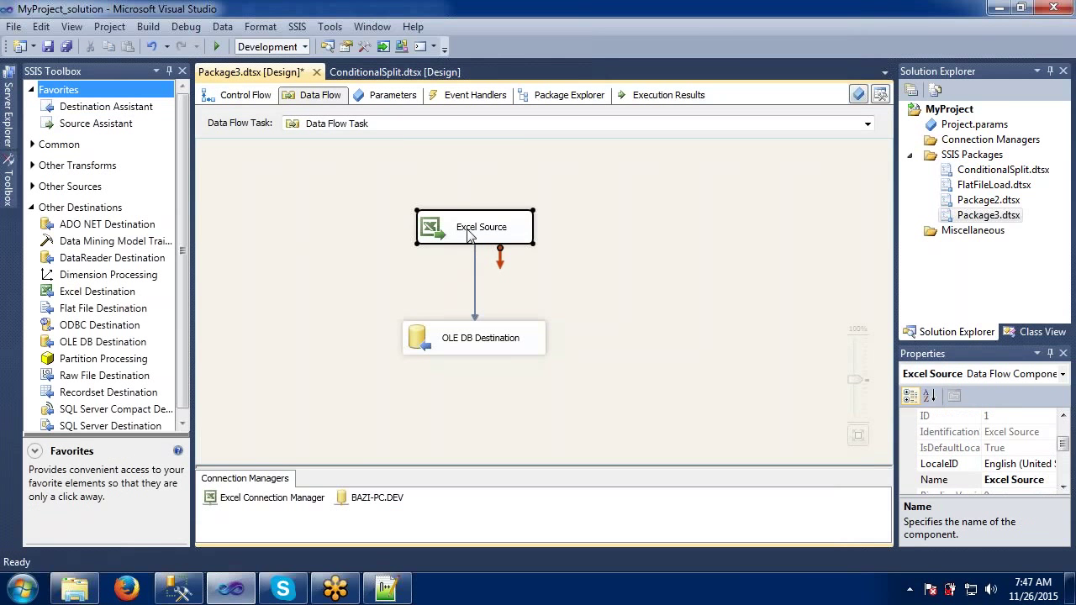
{"action": "left_click", "coordinate": [476, 332]}
{"action": "left_click", "coordinate": [332, 244]}
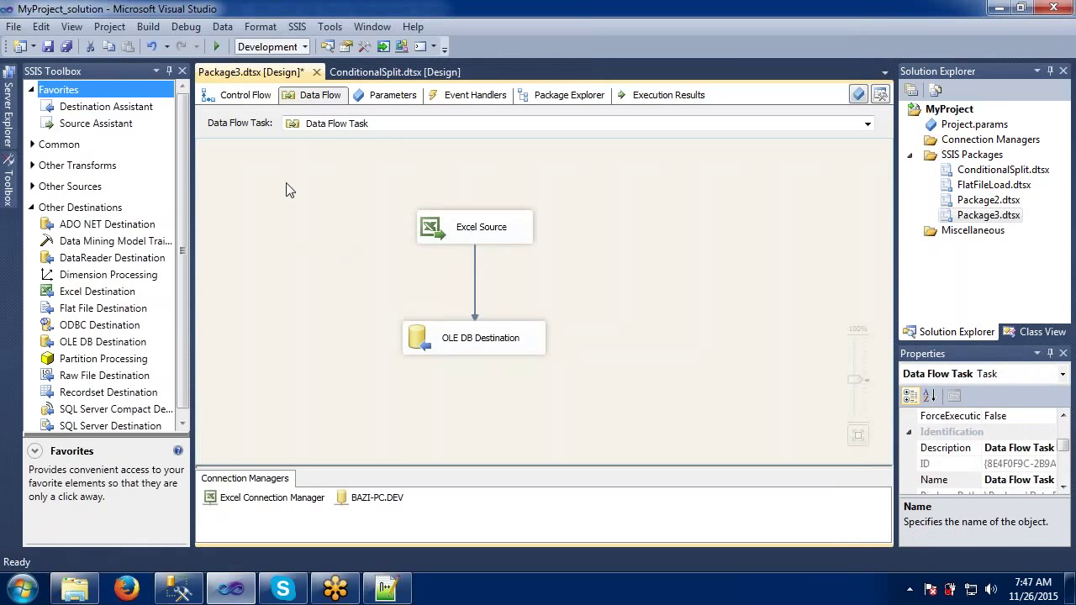
{"action": "left_click", "coordinate": [475, 280]}
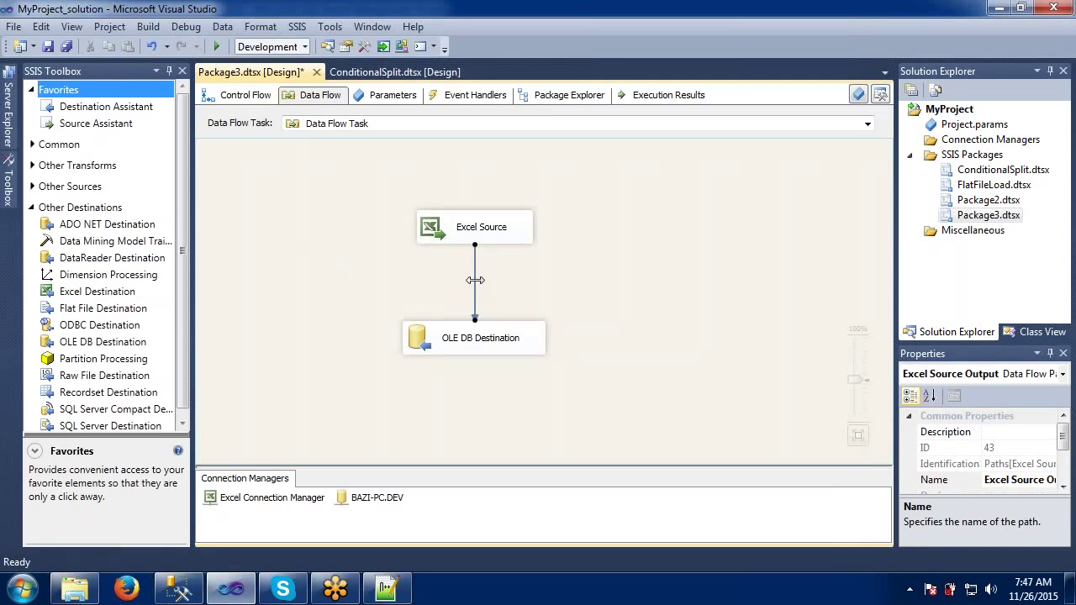
{"action": "key", "text": "Delete"}
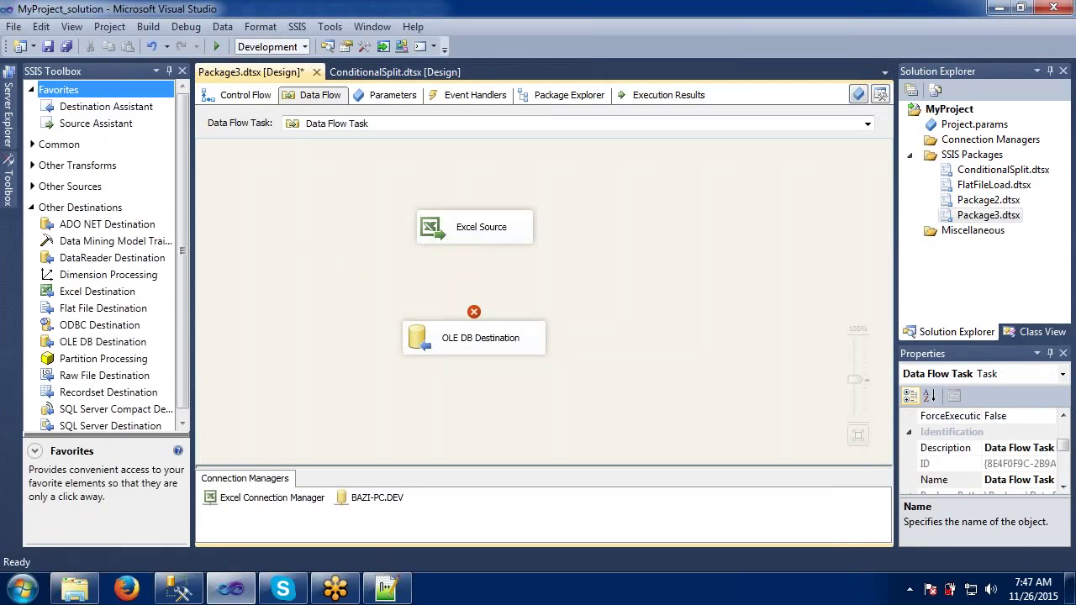
- Add a Sort transformation below Excel Source and shift OLE DB Destination down beneath it
{"action": "left_click", "coordinate": [33, 147]}
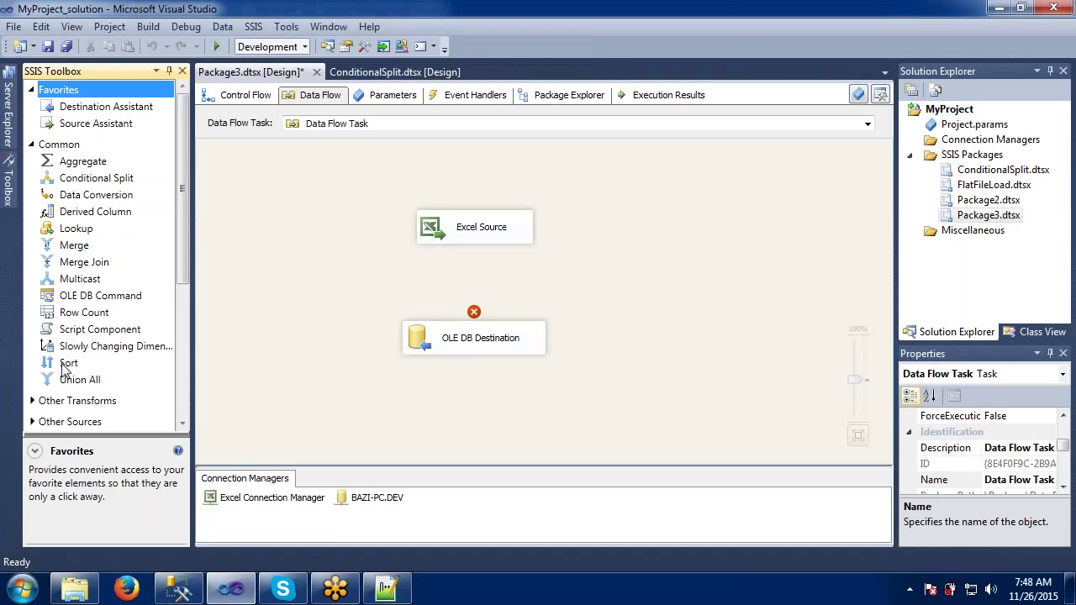
{"action": "left_click_drag", "start_coordinate": [64, 370], "coordinate": [458, 286]}
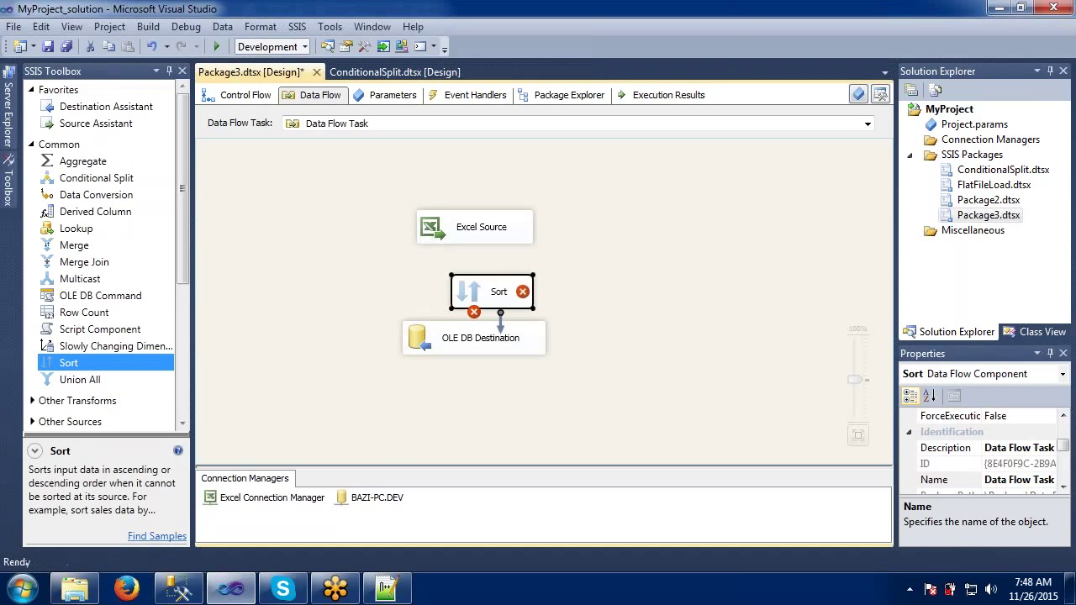
{"action": "left_click_drag", "start_coordinate": [465, 345], "coordinate": [477, 395]}
- Connect Excel Source to the Sort transformation and the Sort output to OLE DB Destination
{"action": "left_click", "coordinate": [476, 227]}
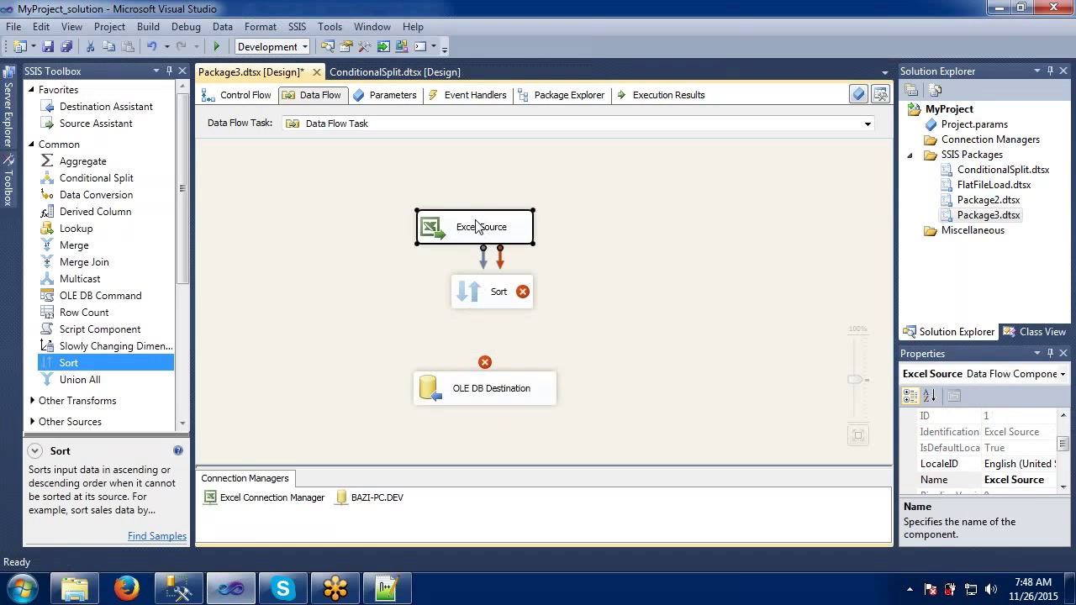
{"action": "left_click_drag", "start_coordinate": [483, 256], "coordinate": [508, 385]}
{"action": "left_click", "coordinate": [492, 300]}
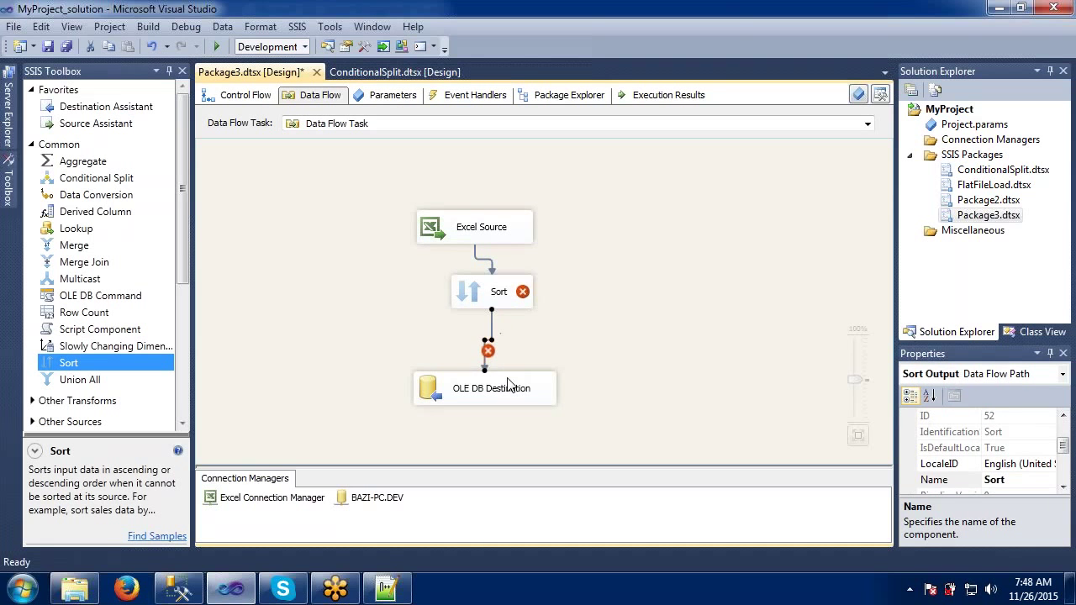
{"action": "left_click", "coordinate": [422, 353]}
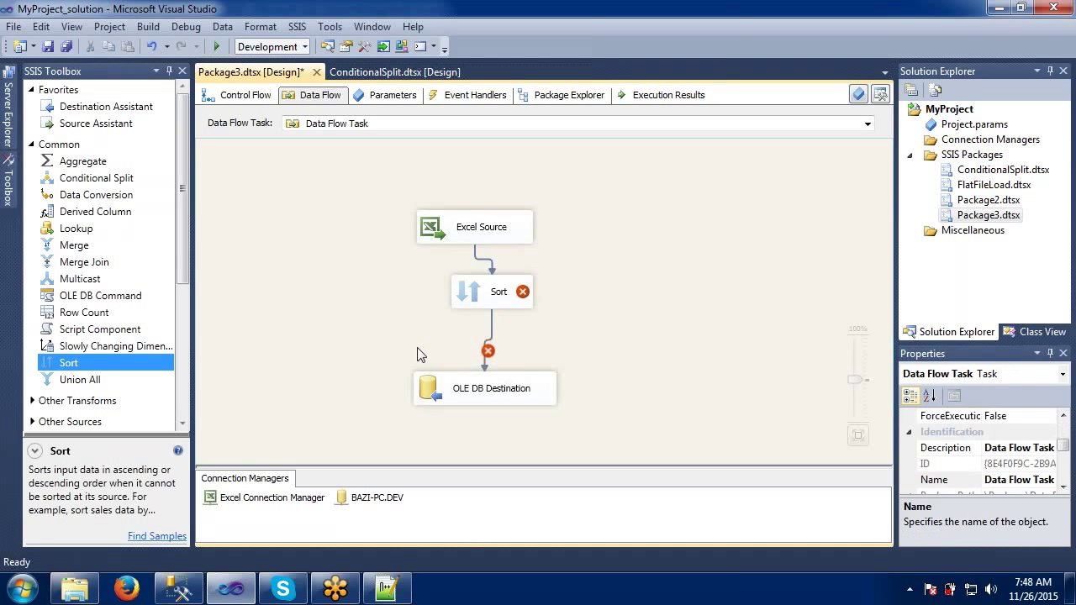
- Configure the Sort transformation to sort by sno ascending and remove rows with duplicate sort values
{"action": "double_click", "coordinate": [492, 300]}
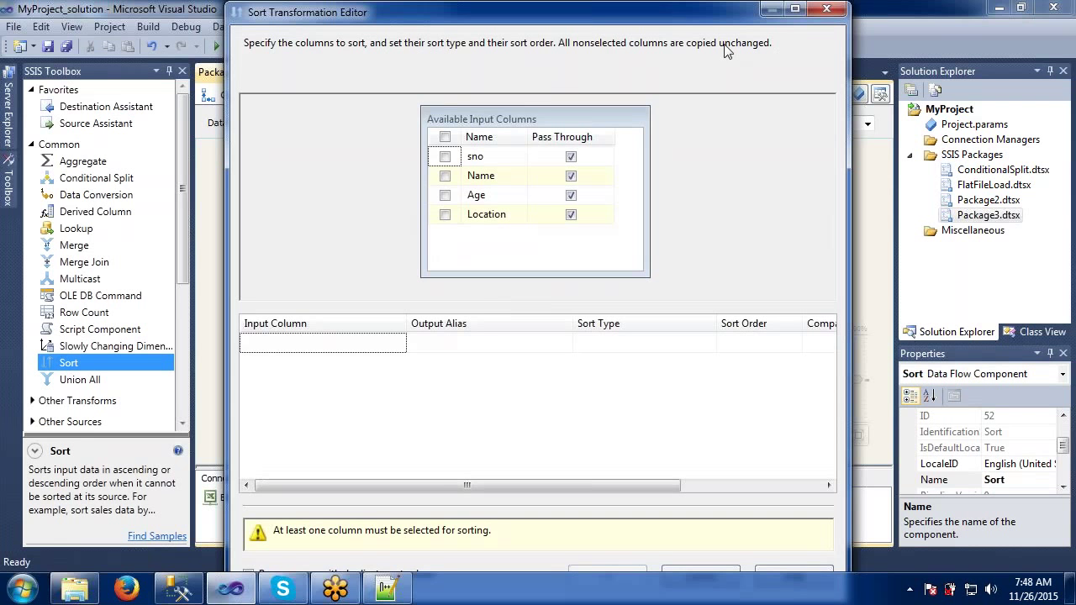
{"action": "left_click", "coordinate": [445, 156]}
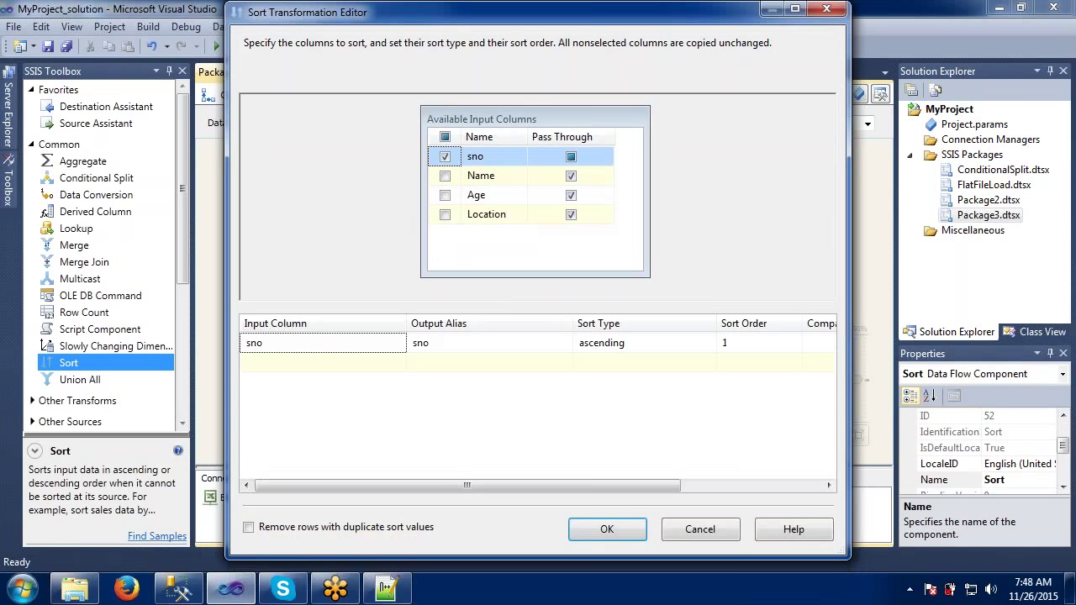
{"action": "left_click", "coordinate": [248, 528]}
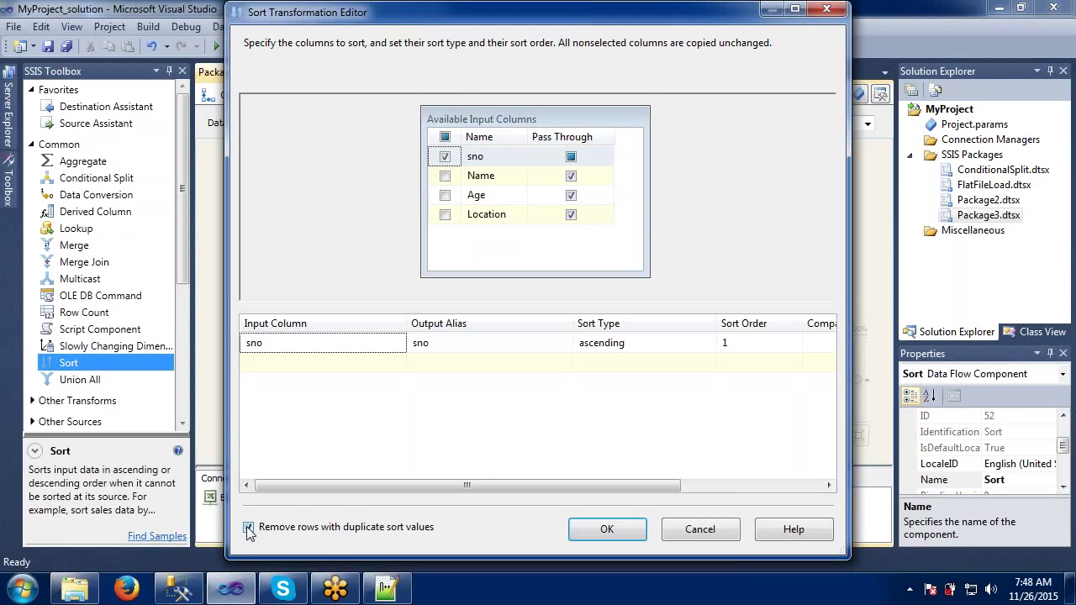
{"action": "left_click", "coordinate": [576, 529]}
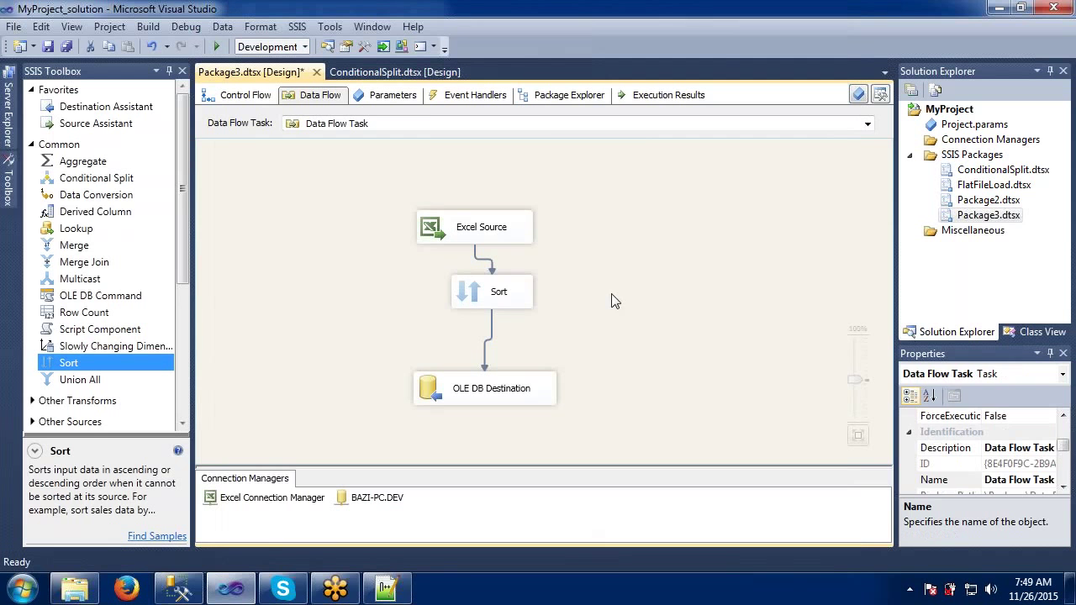
- Switch to SQL Server Management Studio, inspect the repeated sno 4 rows in the query results, and return to Visual Studio
{"action": "left_click", "coordinate": [179, 587]}
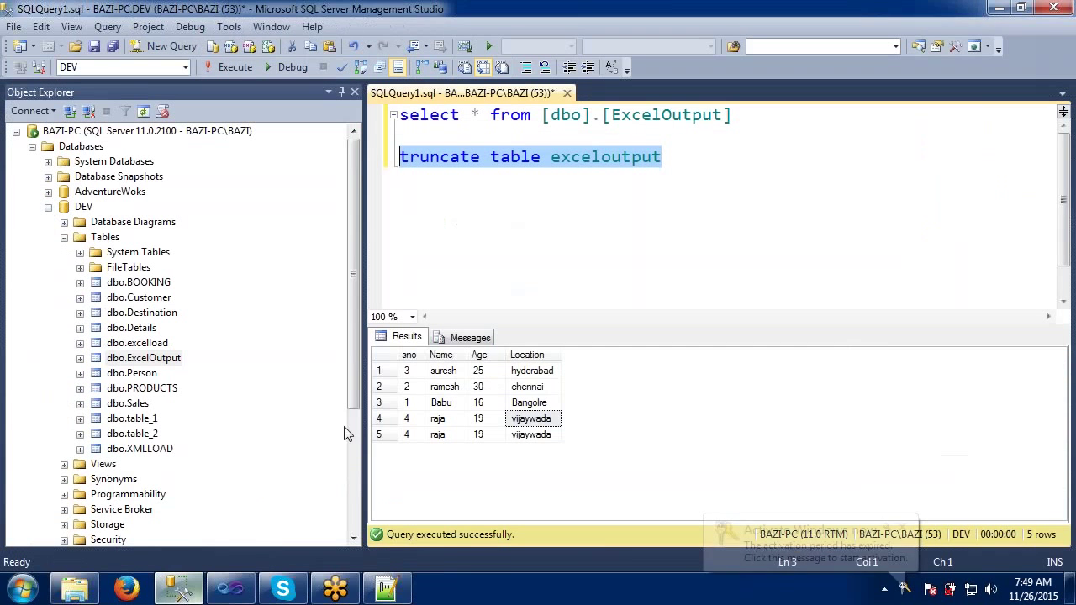
{"action": "left_click", "coordinate": [407, 420]}
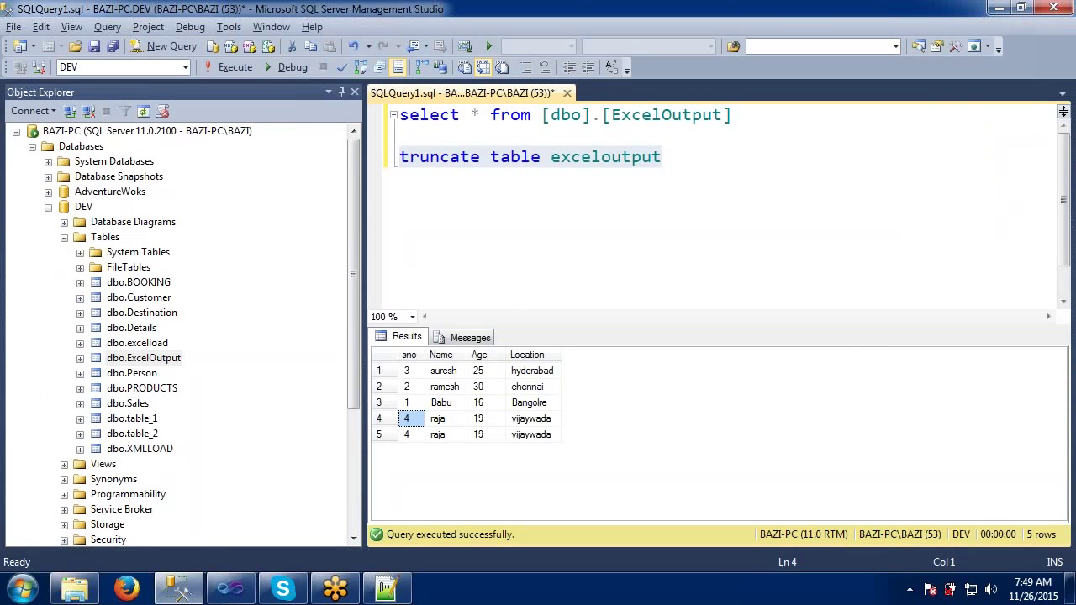
{"action": "key", "text": "alt+Tab"}
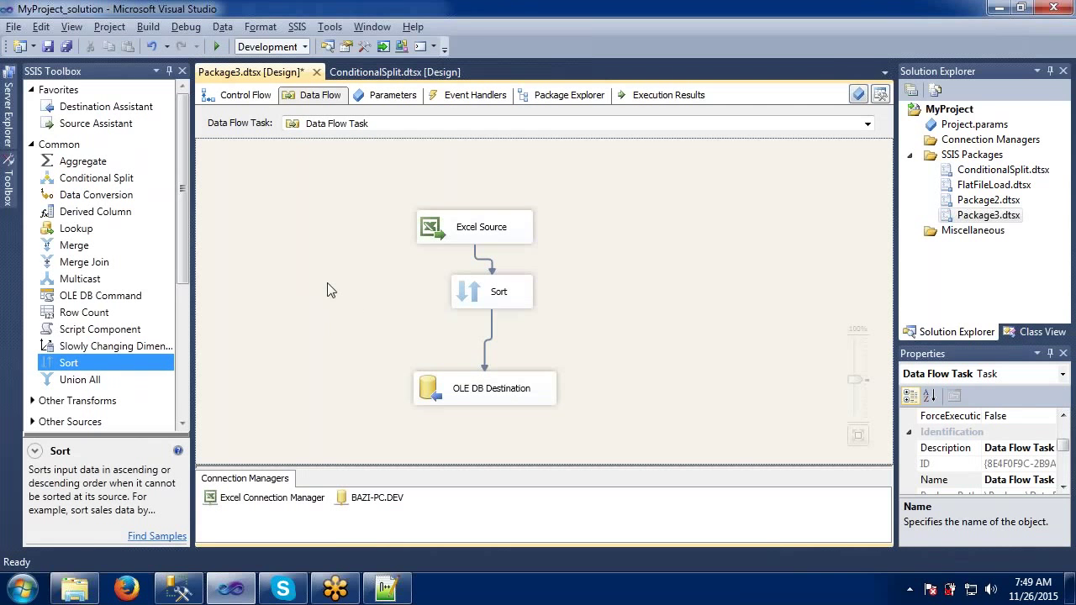
- Save the package from its control flow, run it, and open the Data Flow Task's contents to check the execution
{"action": "left_click", "coordinate": [244, 97]}
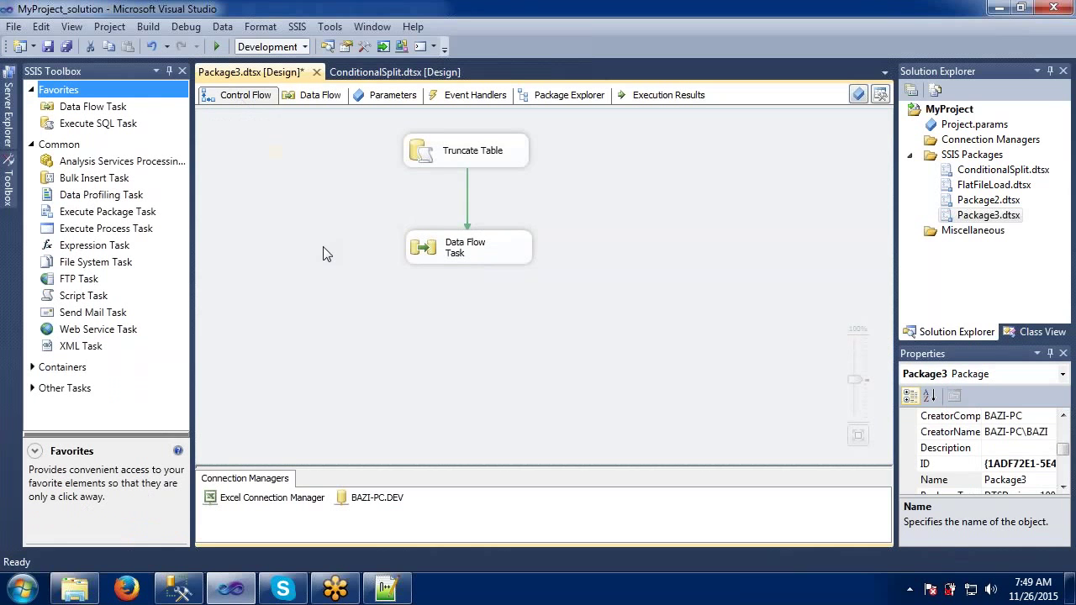
{"action": "key", "text": "ctrl+s"}
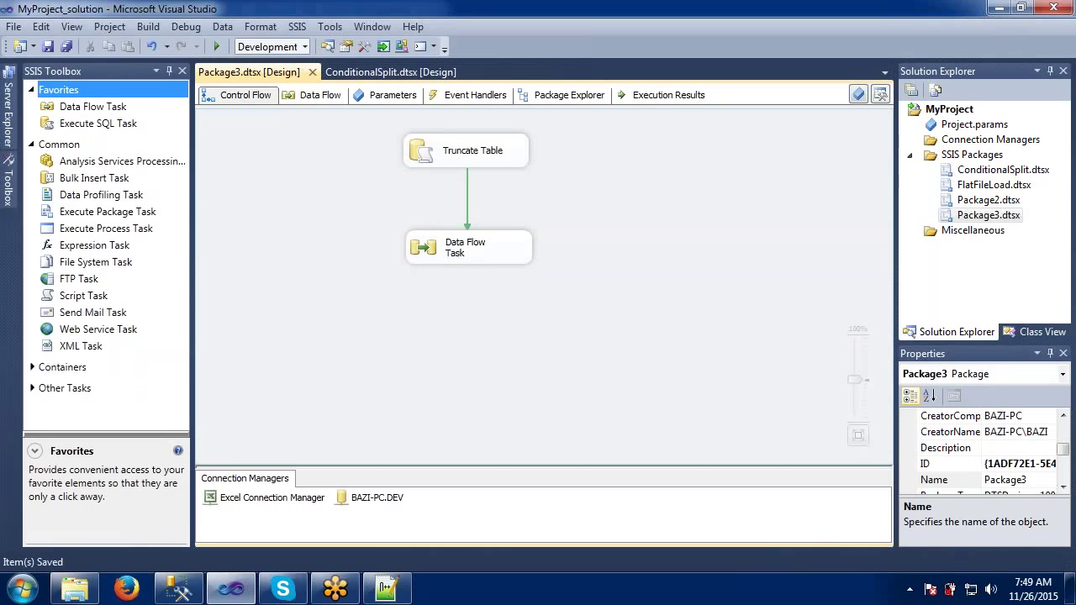
{"action": "left_click", "coordinate": [216, 47]}
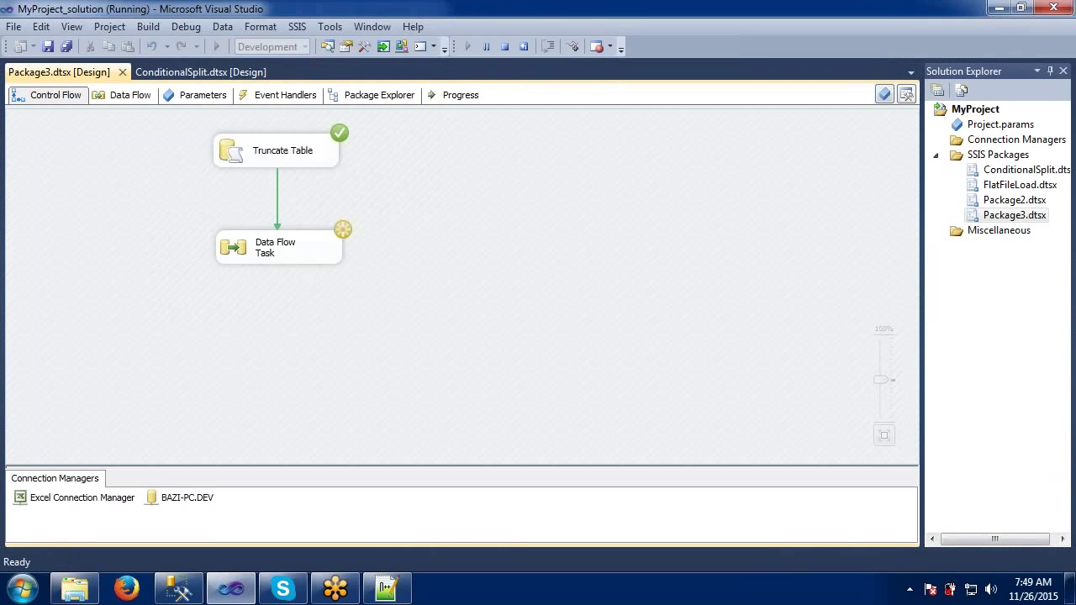
{"action": "left_click", "coordinate": [269, 245]}
{"action": "double_click", "coordinate": [269, 246]}
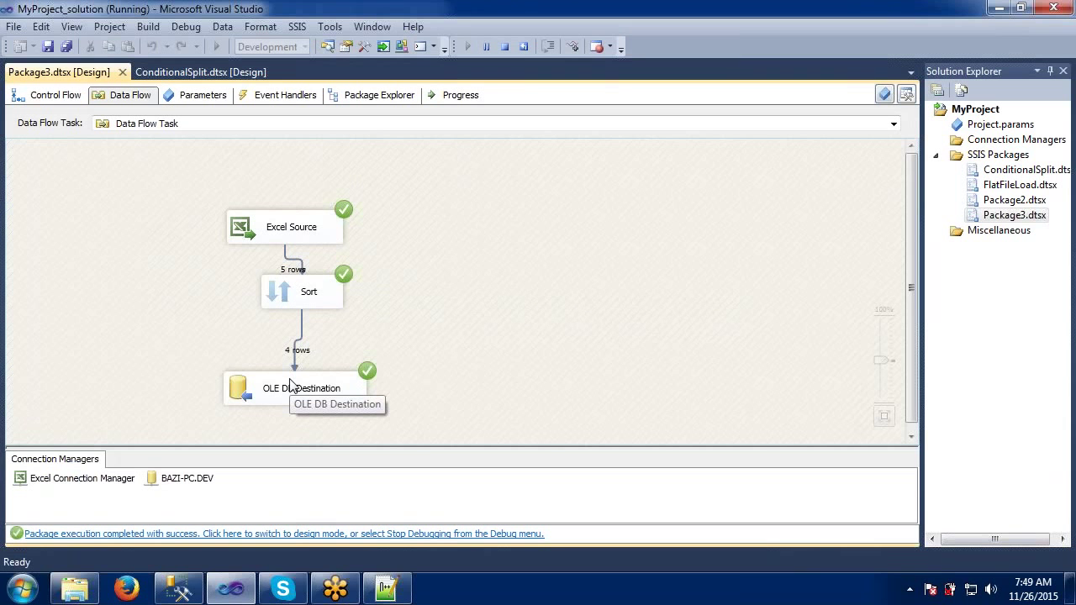
- Switch to SQL Server Management Studio and run only the select query on [dbo].[ExcelOutput]
{"action": "left_click", "coordinate": [179, 589]}
{"action": "left_click", "coordinate": [483, 236]}
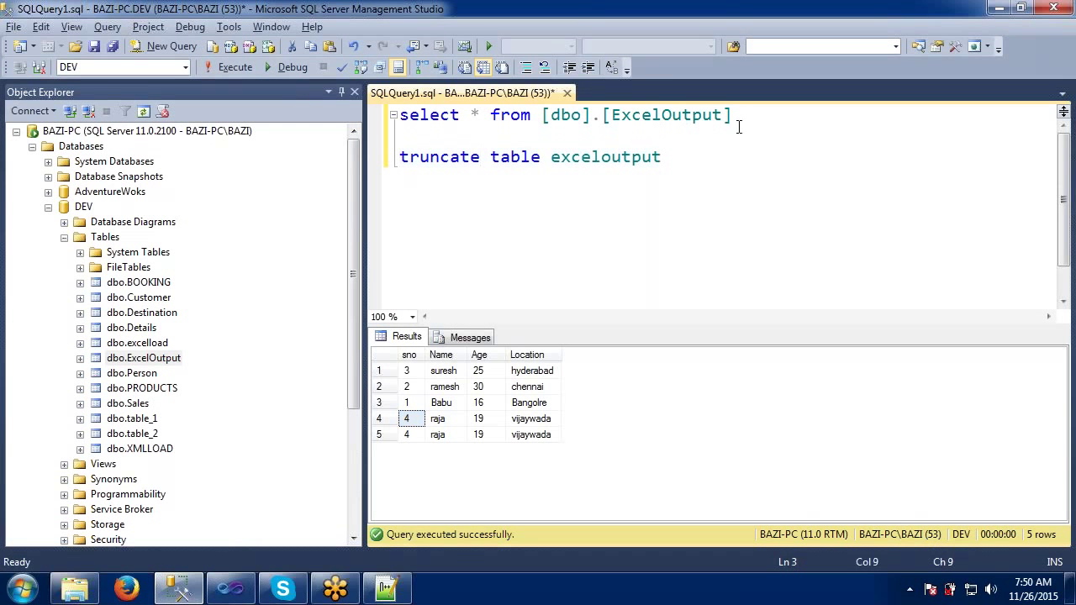
{"action": "left_click_drag", "start_coordinate": [732, 115], "coordinate": [400, 115]}
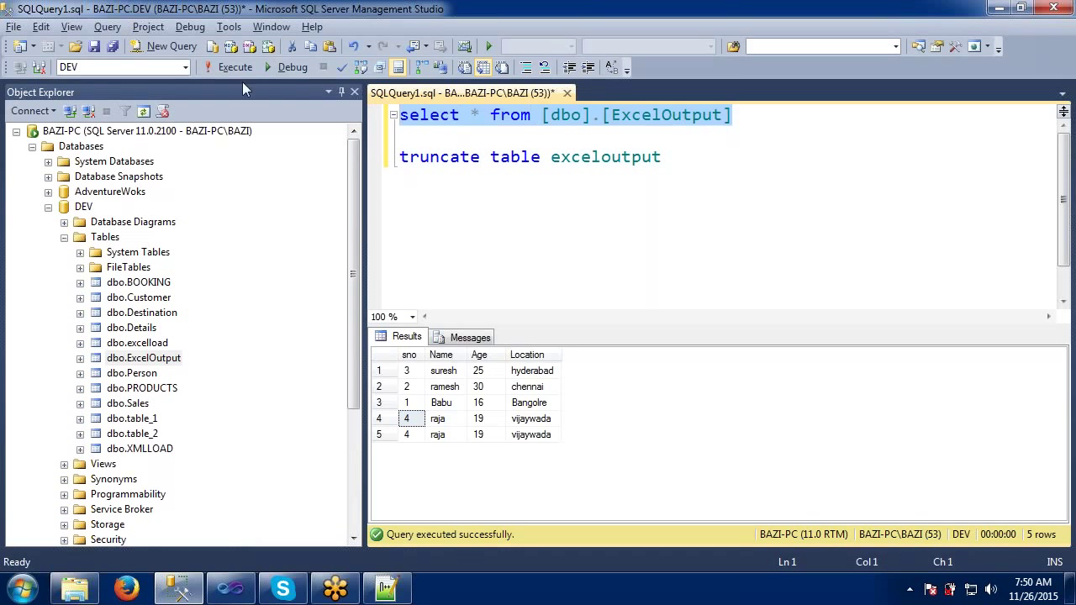
{"action": "left_click", "coordinate": [221, 70]}
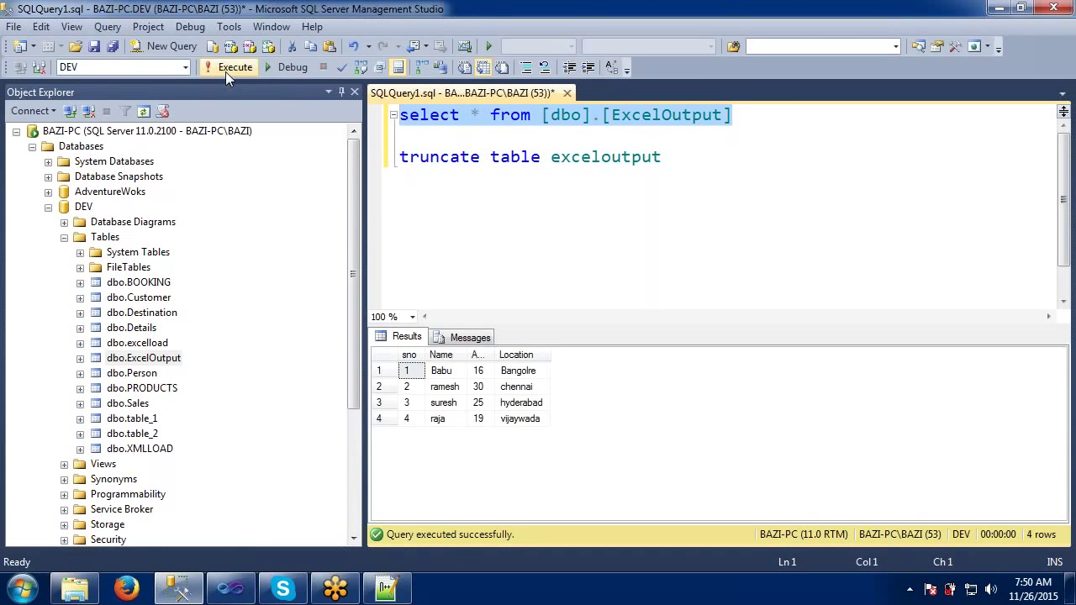
- Widen the Age column in the query results and examine all returned rows for sorting and duplicates
{"action": "left_click", "coordinate": [530, 241]}
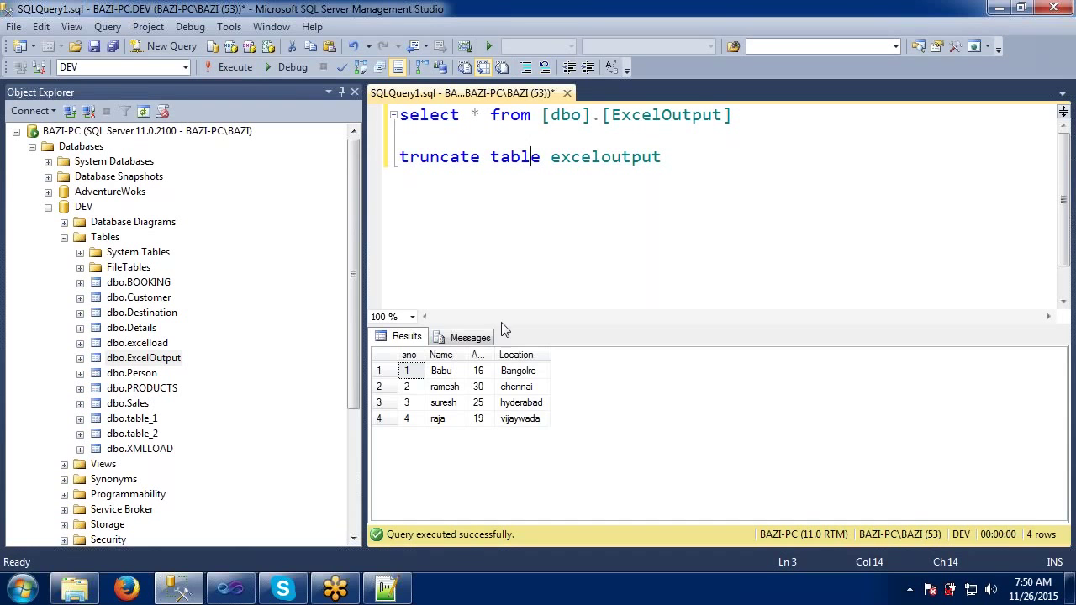
{"action": "double_click", "coordinate": [498, 354]}
{"action": "left_click_drag", "start_coordinate": [499, 354], "coordinate": [524, 354]}
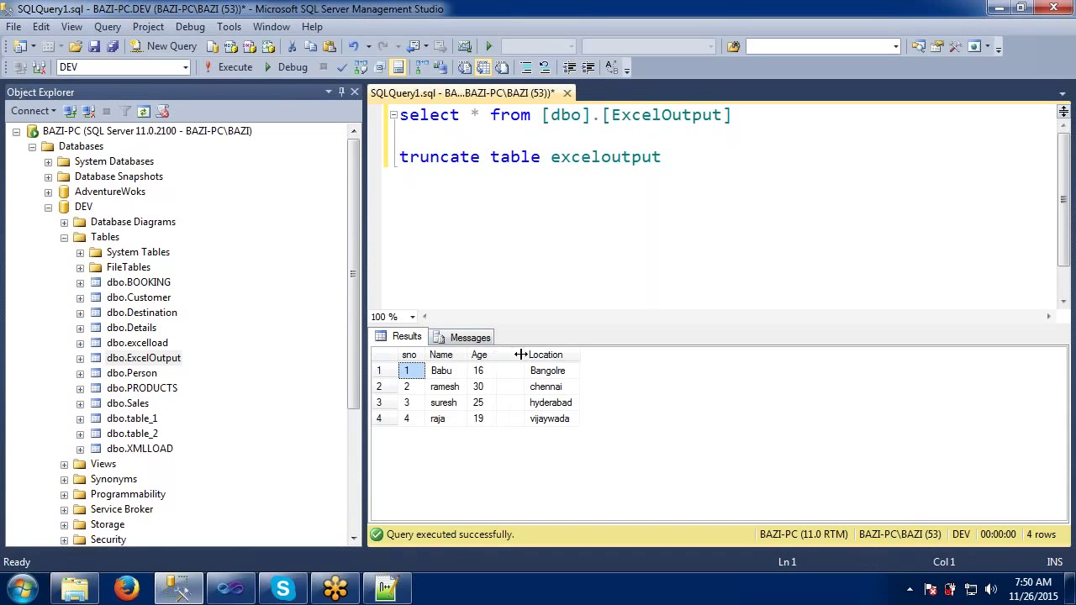
{"action": "left_click", "coordinate": [492, 390]}
{"action": "left_click_drag", "start_coordinate": [408, 371], "coordinate": [547, 423]}
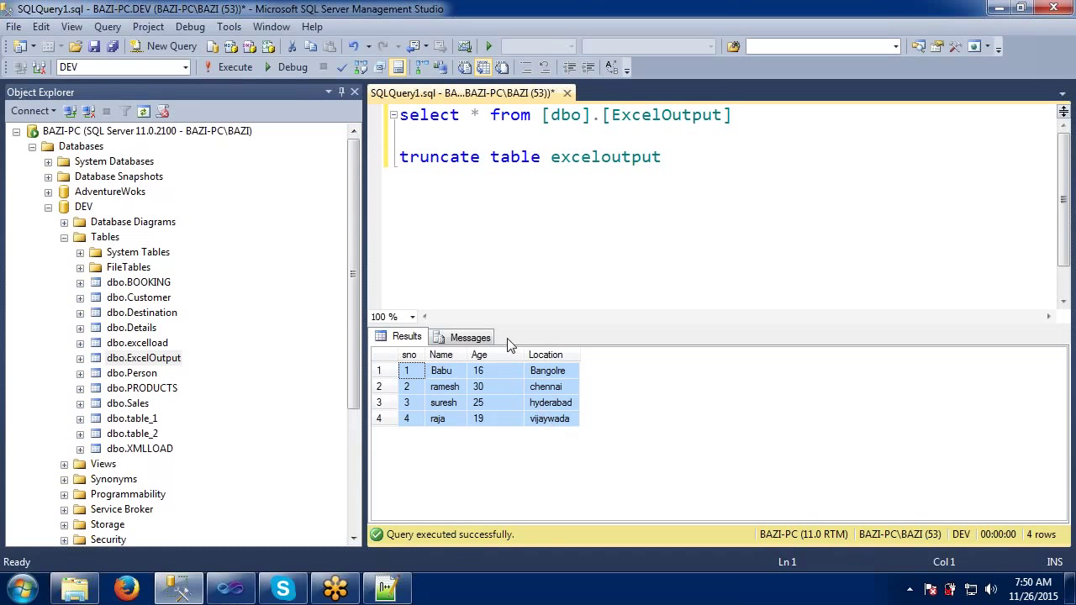
- Switch back to Visual Studio and stop debugging the package
{"action": "left_click", "coordinate": [487, 277]}
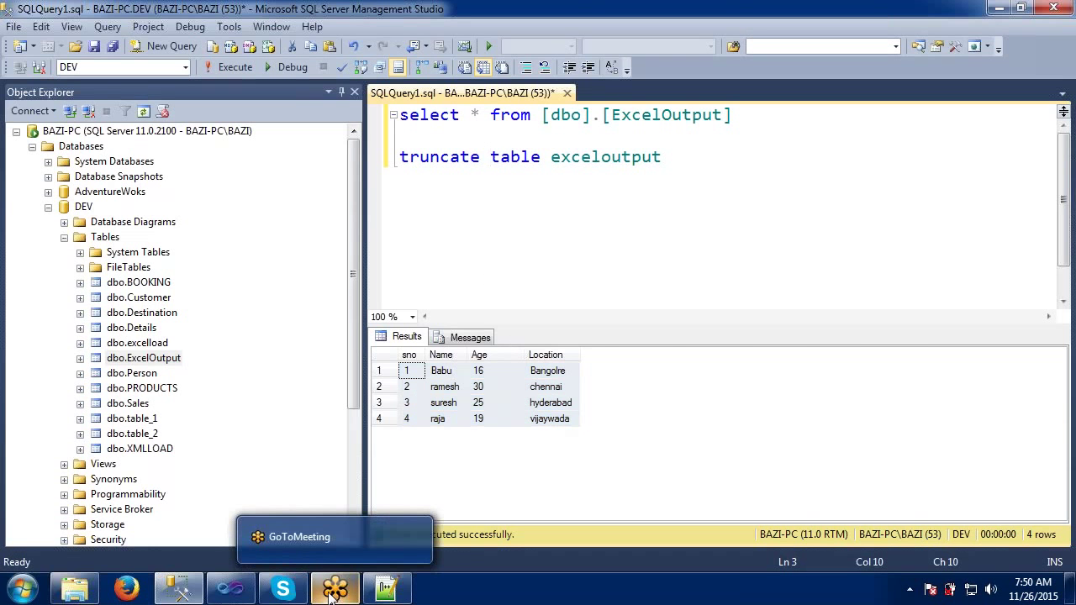
{"action": "left_click", "coordinate": [240, 595]}
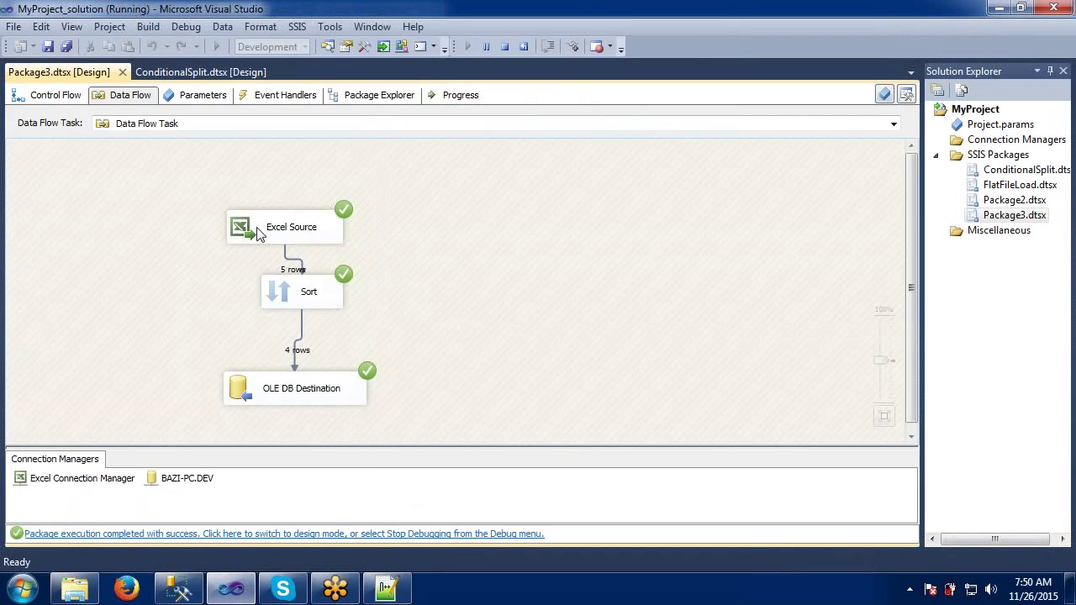
{"action": "left_click", "coordinate": [505, 47]}
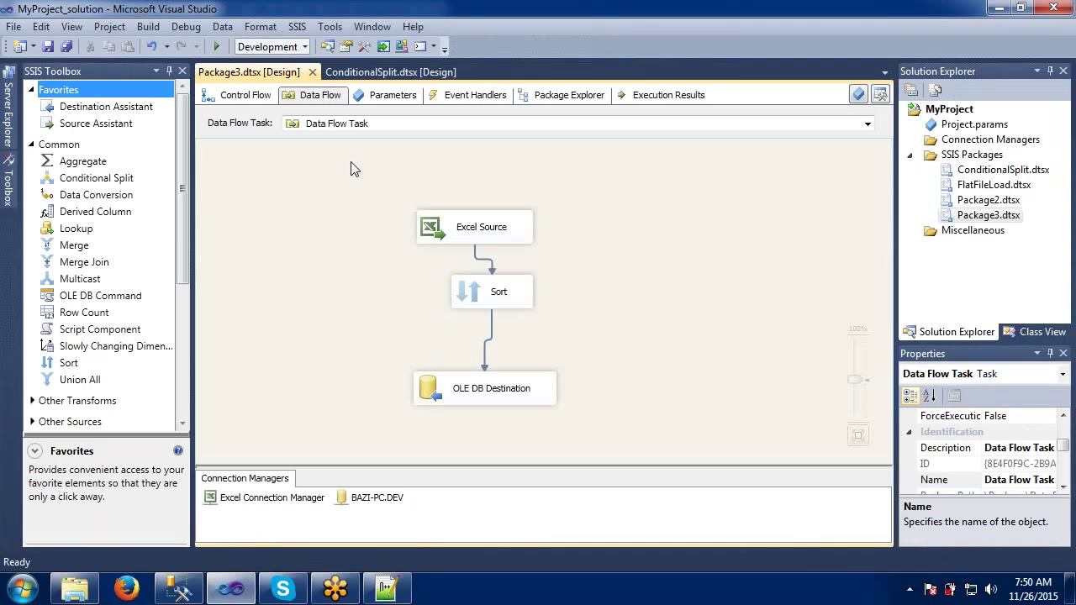
- Apply Auto Layout to the data flow diagram and save the package
{"action": "left_click", "coordinate": [267, 30]}
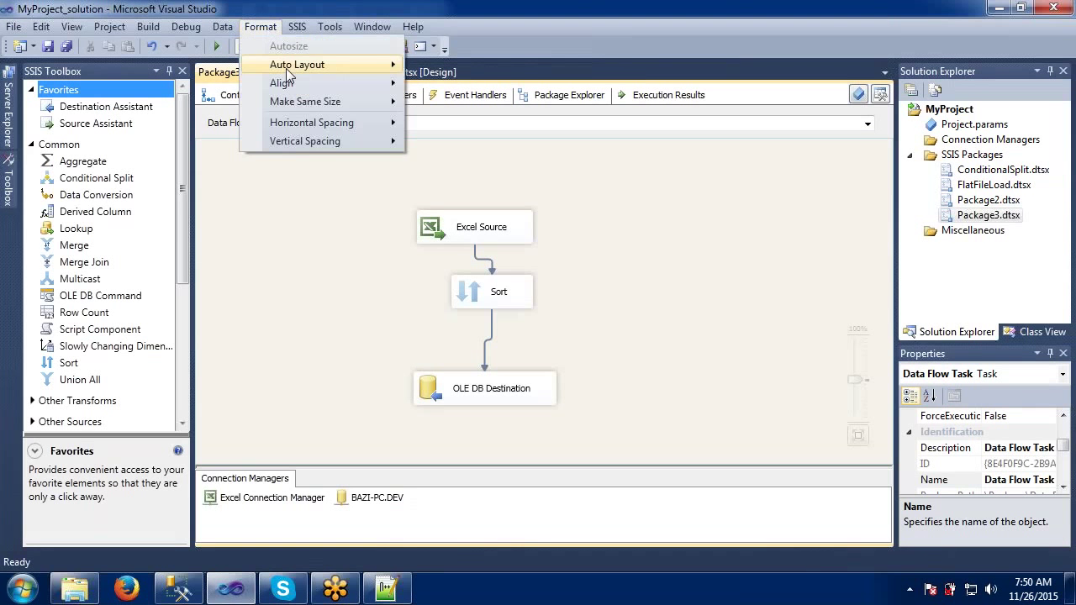
{"action": "mouse_move", "coordinate": [277, 63]}
{"action": "left_click", "coordinate": [445, 63]}
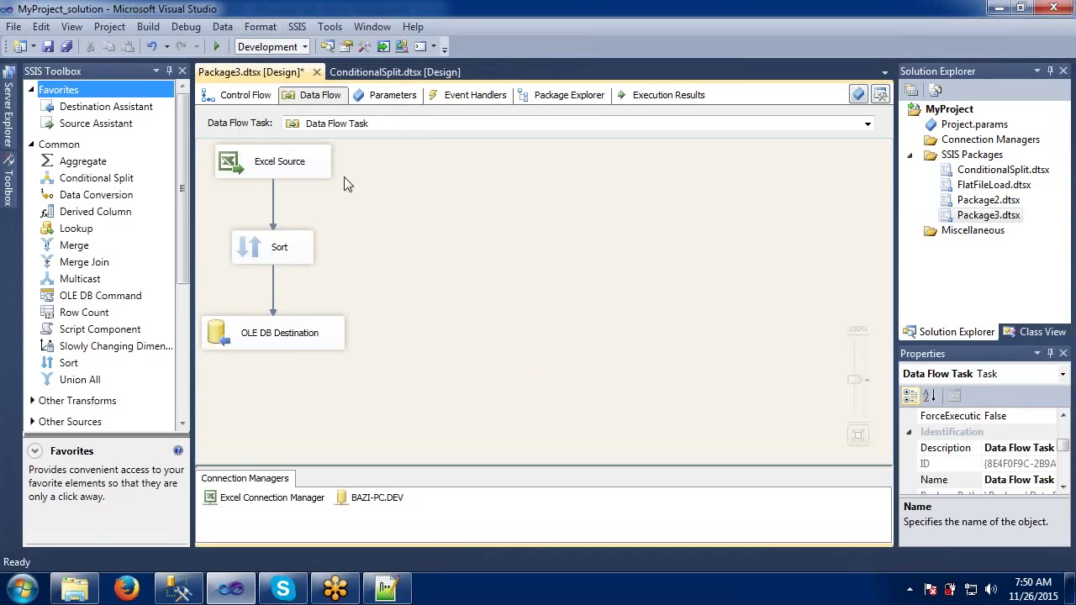
{"action": "key", "text": "ctrl+s"}
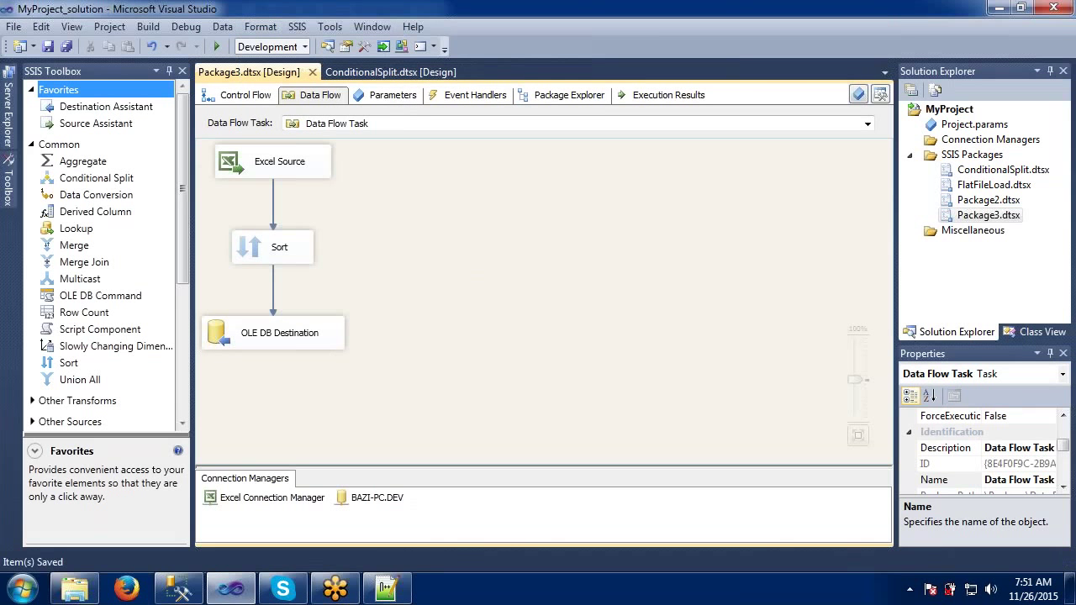
- Add the annotation "//Taken source with 4 records having some duplicates" and place it beside Excel Source
{"action": "right_click", "coordinate": [393, 177]}
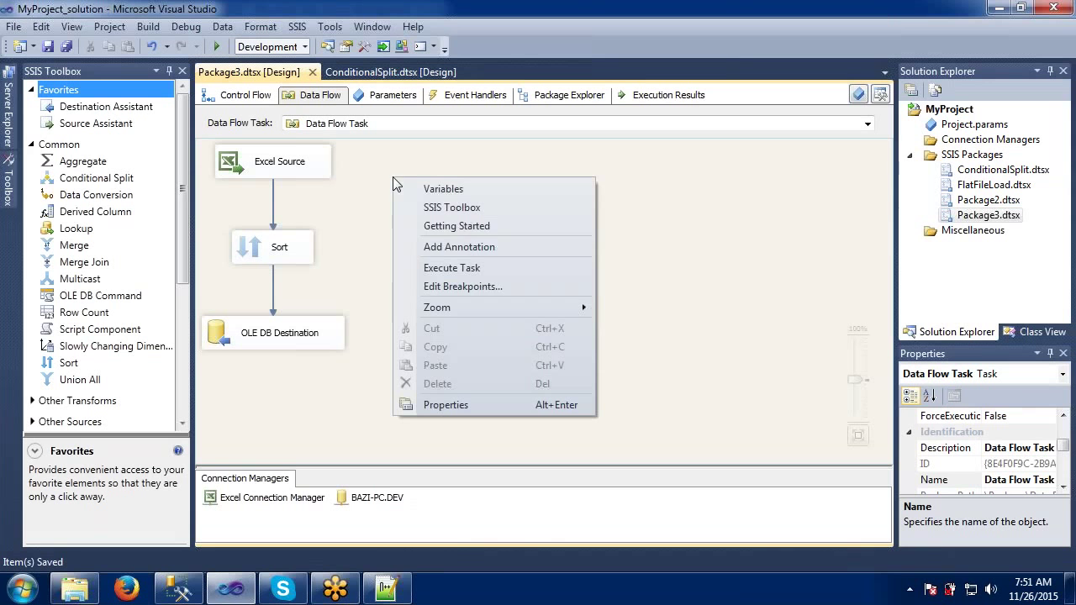
{"action": "left_click", "coordinate": [432, 247]}
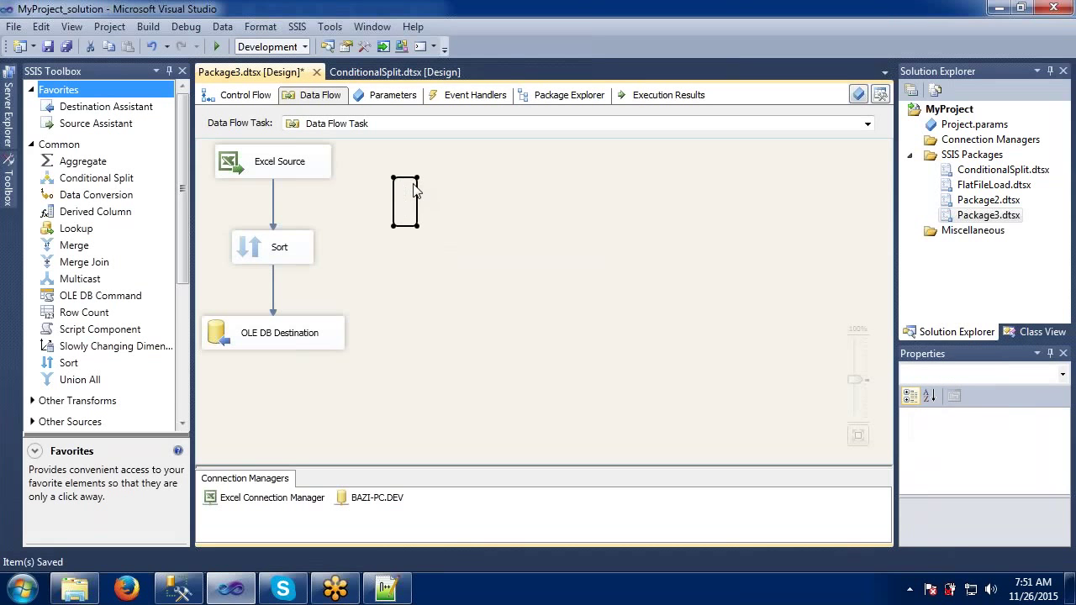
{"action": "type", "text": "//taken source with 4 records"}
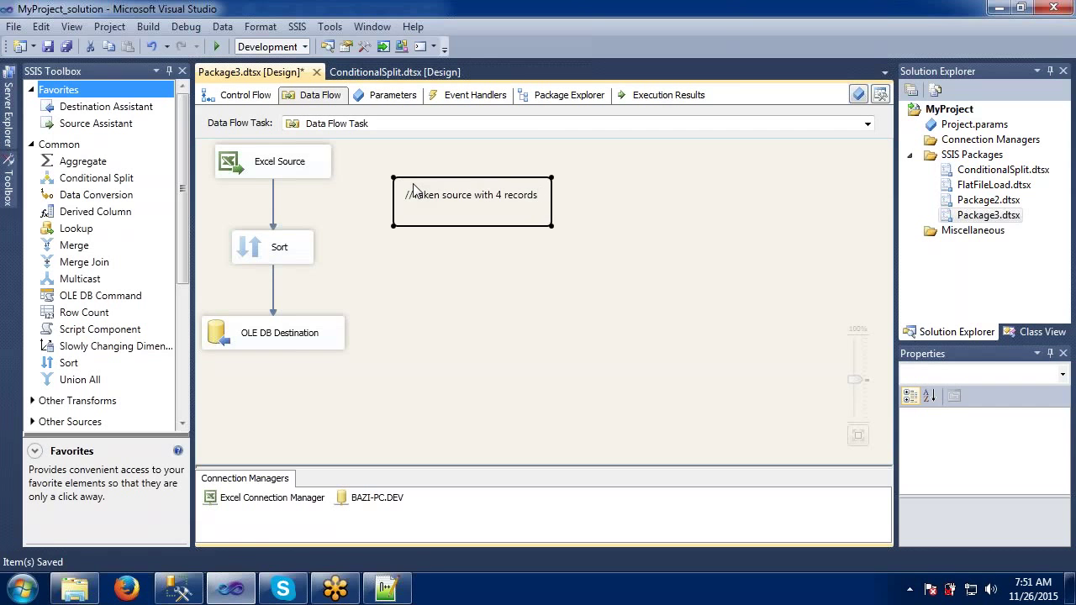
{"action": "type", "text": " having some dup"}
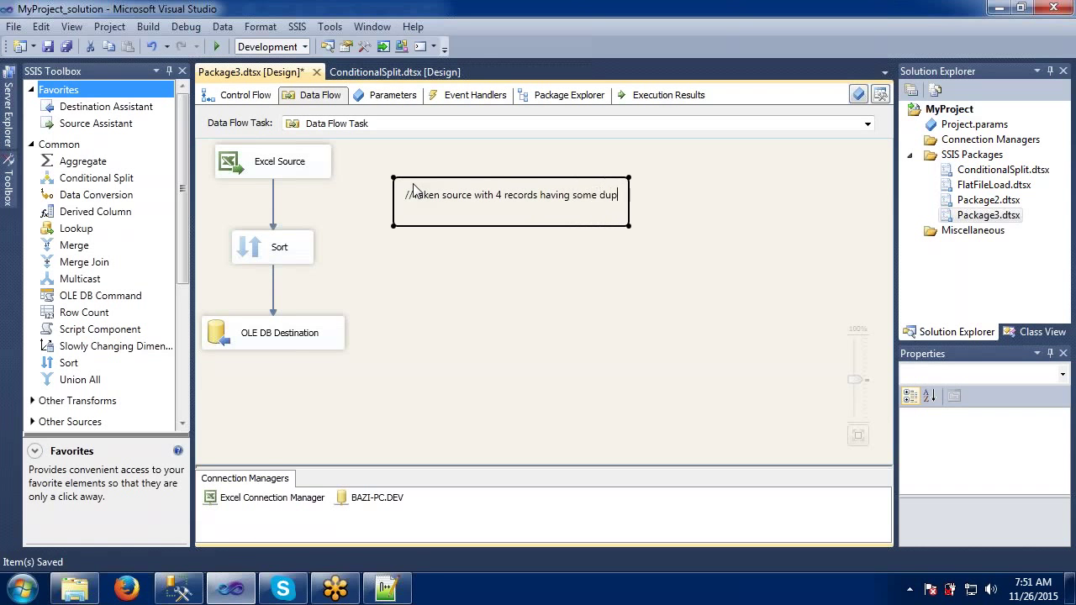
{"action": "type", "text": "licates"}
{"action": "left_click", "coordinate": [501, 326]}
{"action": "left_click", "coordinate": [499, 202]}
{"action": "left_click_drag", "start_coordinate": [499, 201], "coordinate": [445, 168]}
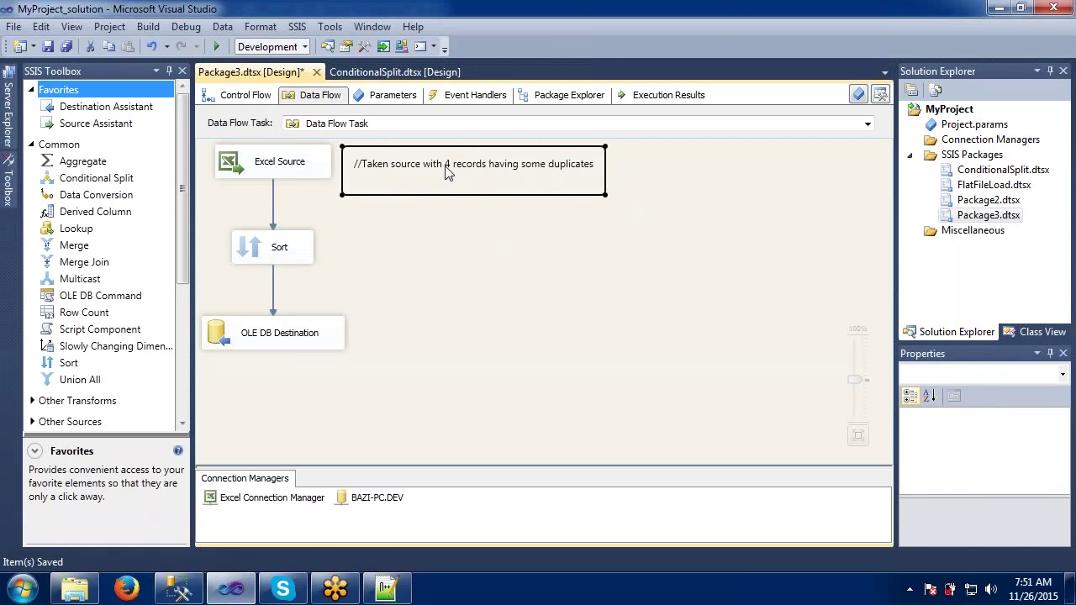
{"action": "left_click", "coordinate": [403, 251]}
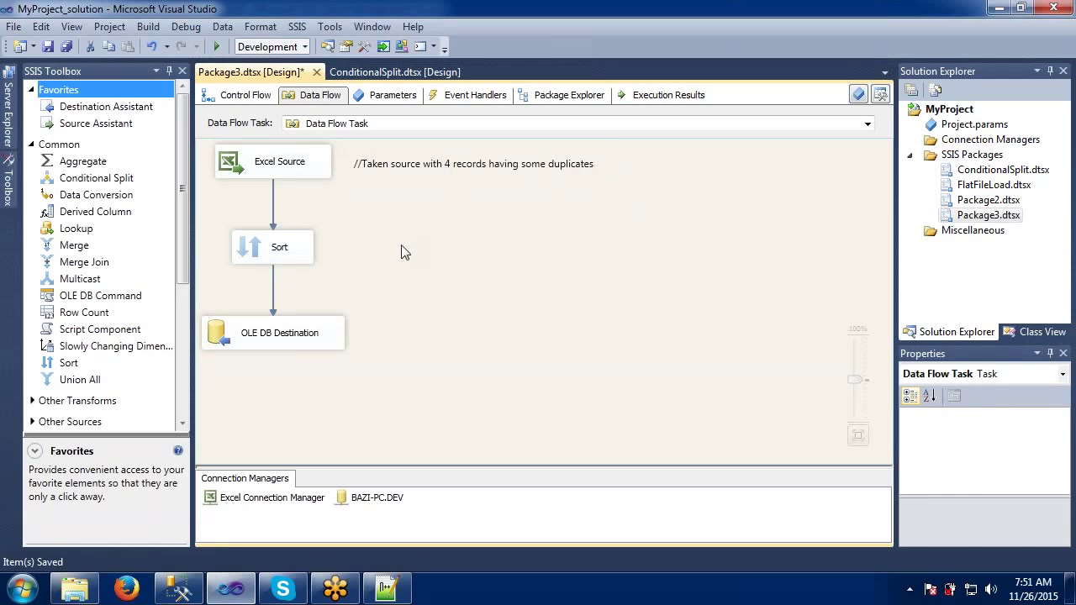
- Add the annotation "//Removing the duplicates while loading the data" to the data flow
{"action": "right_click", "coordinate": [353, 267]}
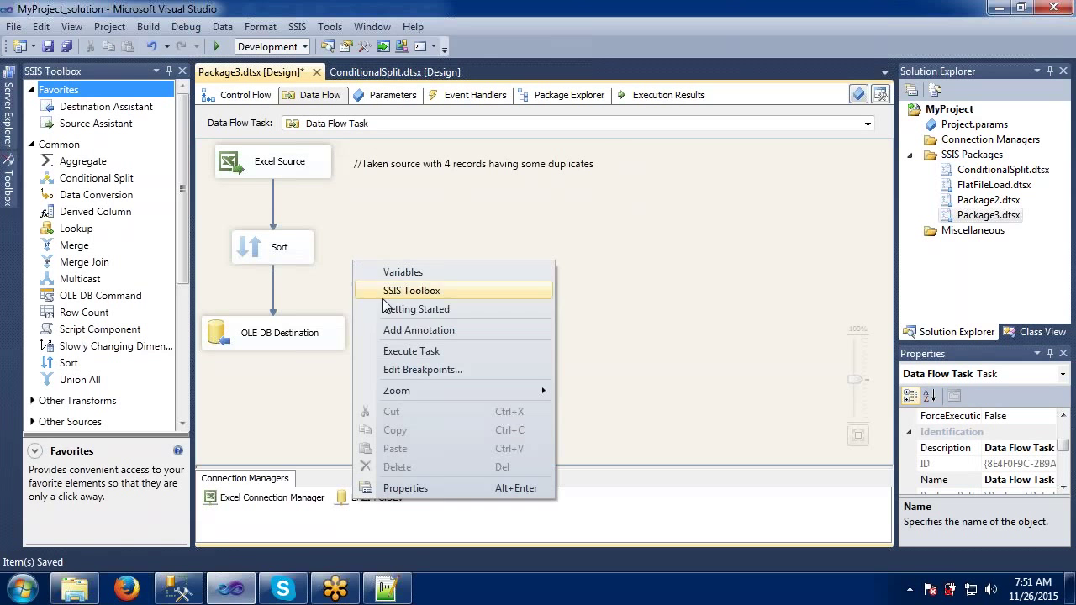
{"action": "left_click", "coordinate": [400, 329]}
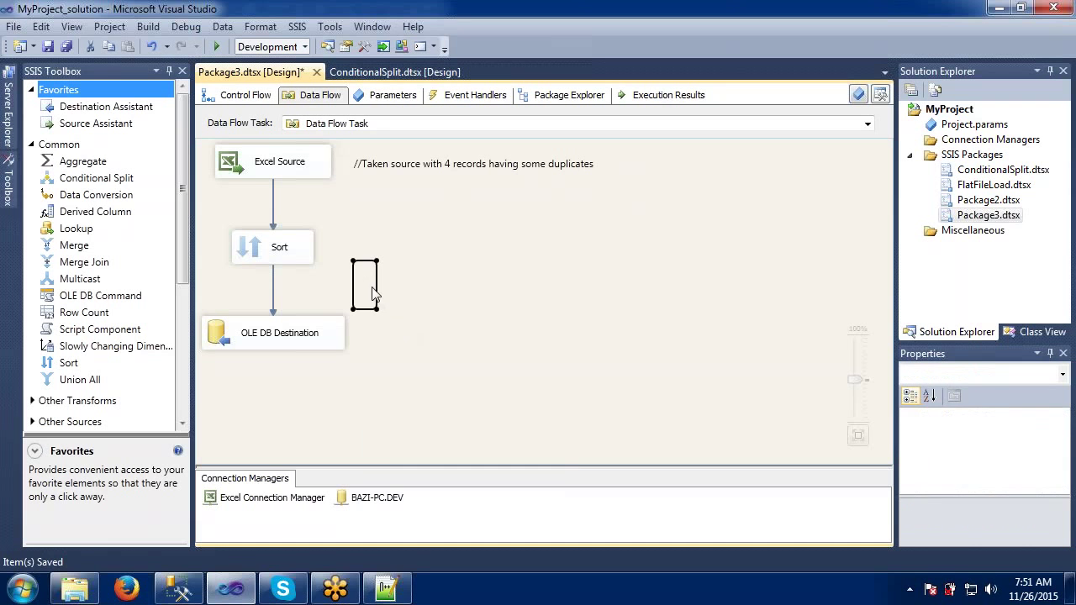
{"action": "type", "text": "//Removing t"}
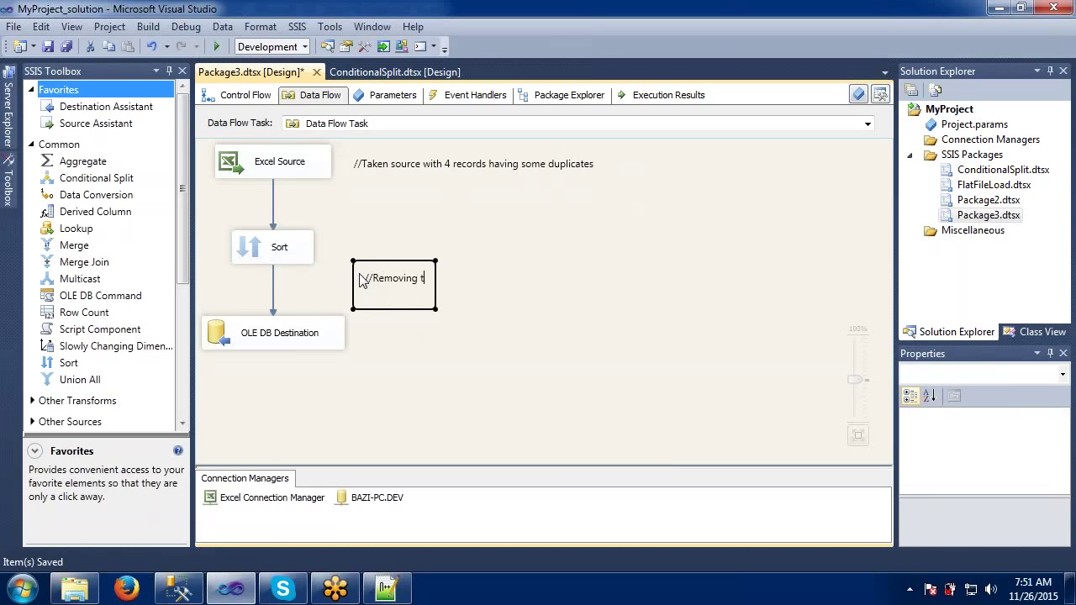
{"action": "type", "text": "he dupica"}
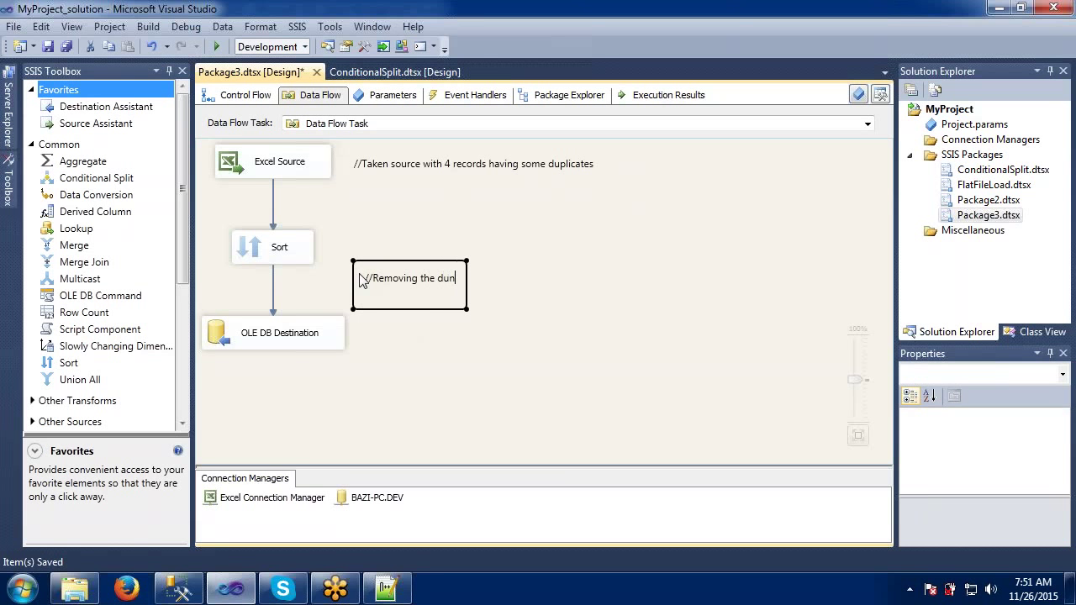
{"action": "key", "text": "BackSpace"}
{"action": "key", "text": "BackSpace"}
{"action": "key", "text": "BackSpace"}
{"action": "type", "text": "licates wh"}
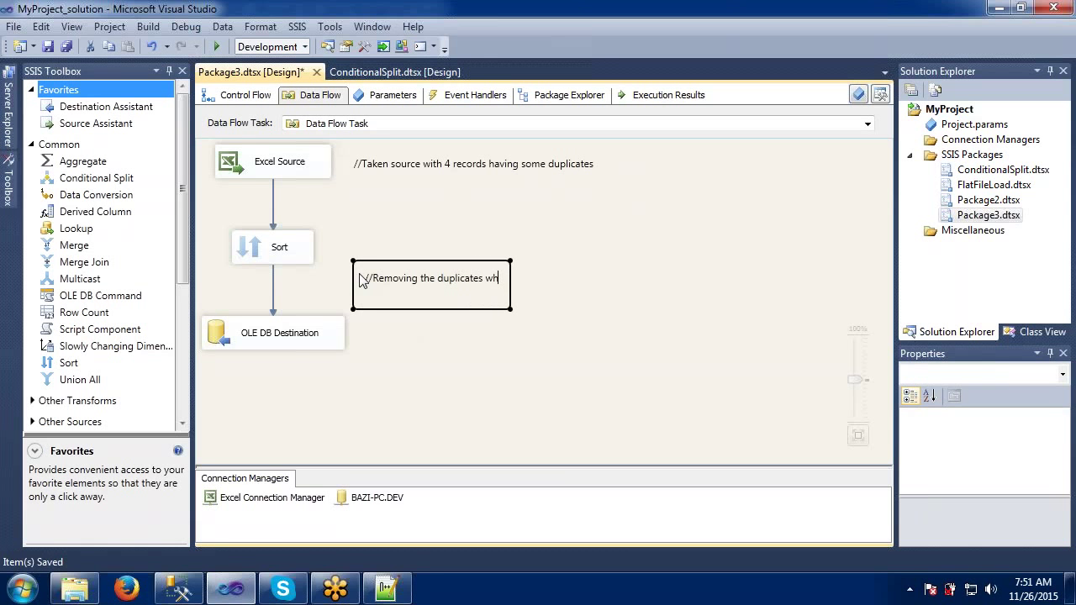
{"action": "type", "text": "ile lo"}
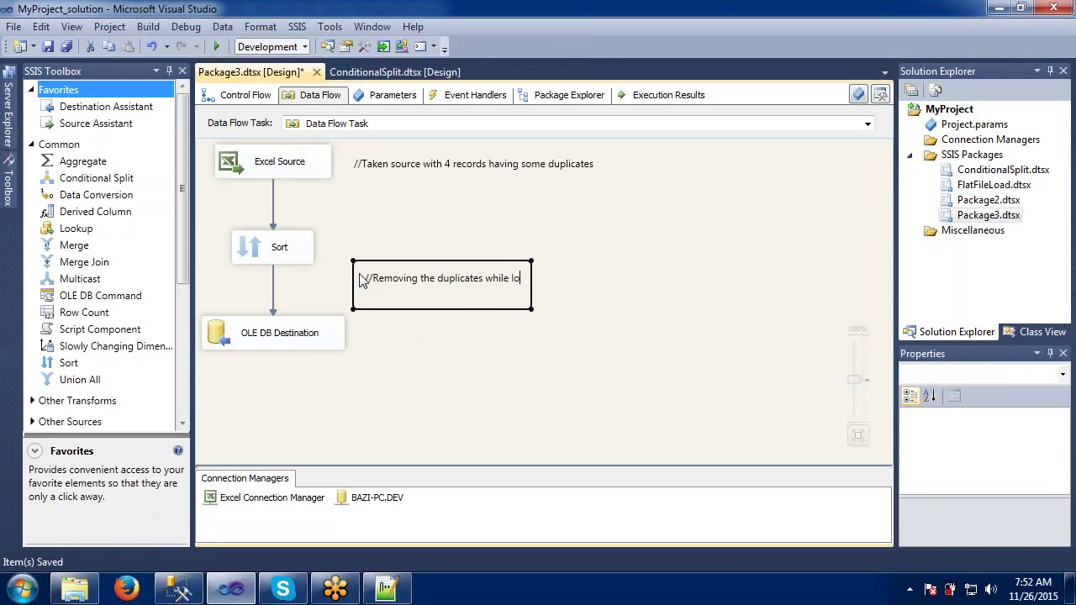
{"action": "type", "text": "ading the data"}
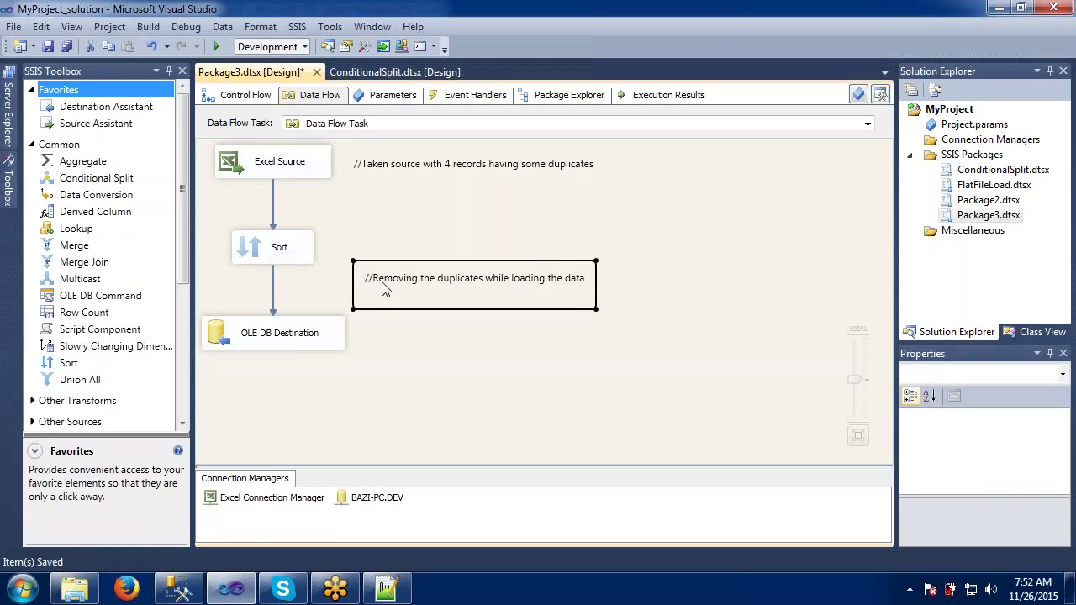
{"action": "left_click", "coordinate": [467, 385]}
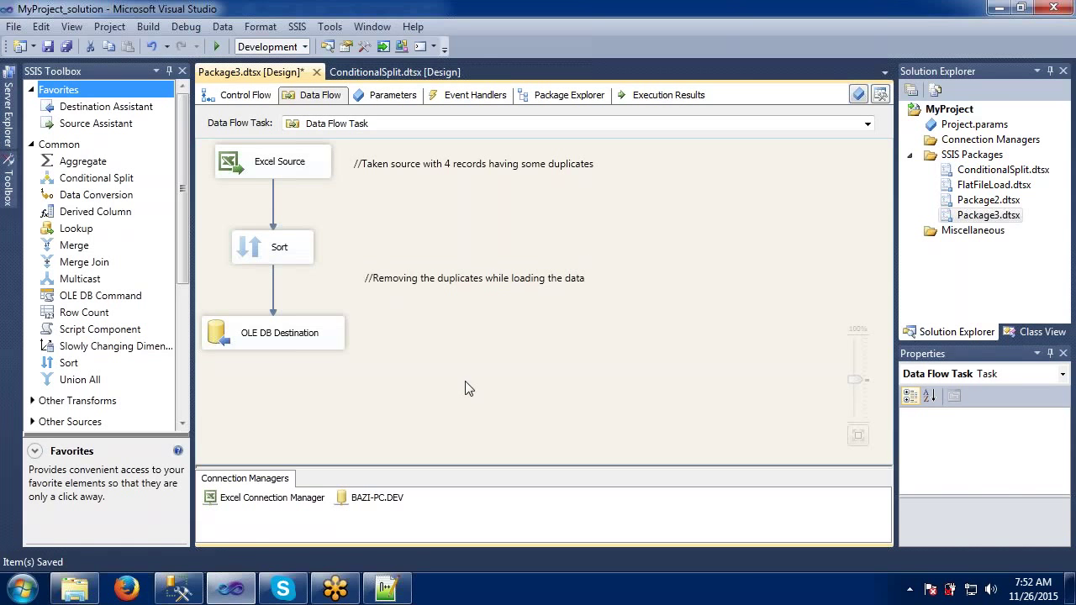
- Move the duplicate-removal annotation beside the Sort transformation and widen it so its text fits on one line
{"action": "left_click", "coordinate": [460, 288]}
{"action": "left_click_drag", "start_coordinate": [461, 288], "coordinate": [430, 248]}
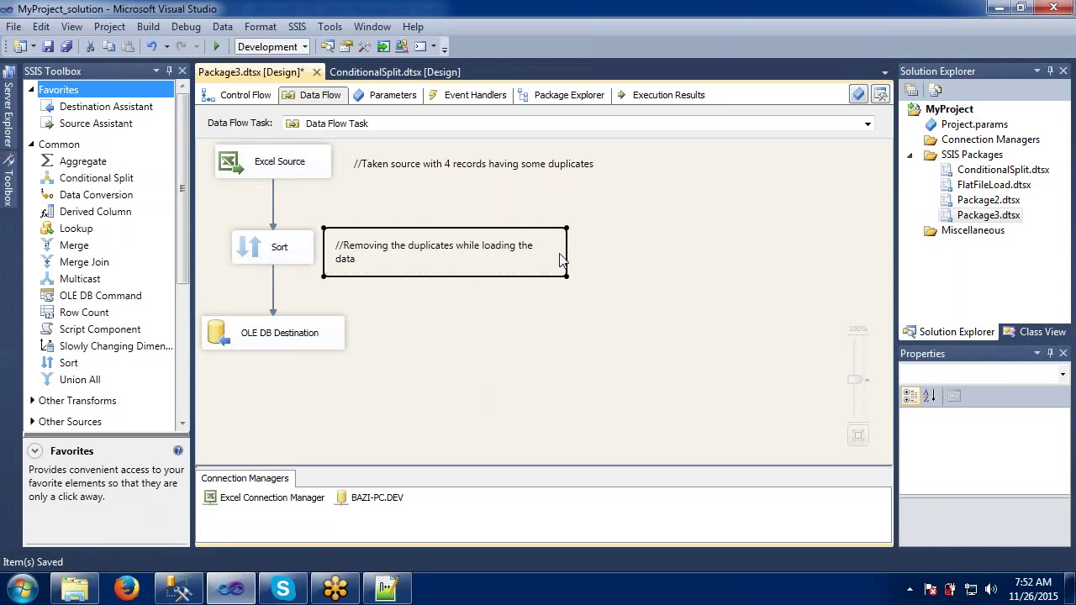
{"action": "left_click_drag", "start_coordinate": [568, 248], "coordinate": [587, 252]}
{"action": "left_click", "coordinate": [475, 356]}
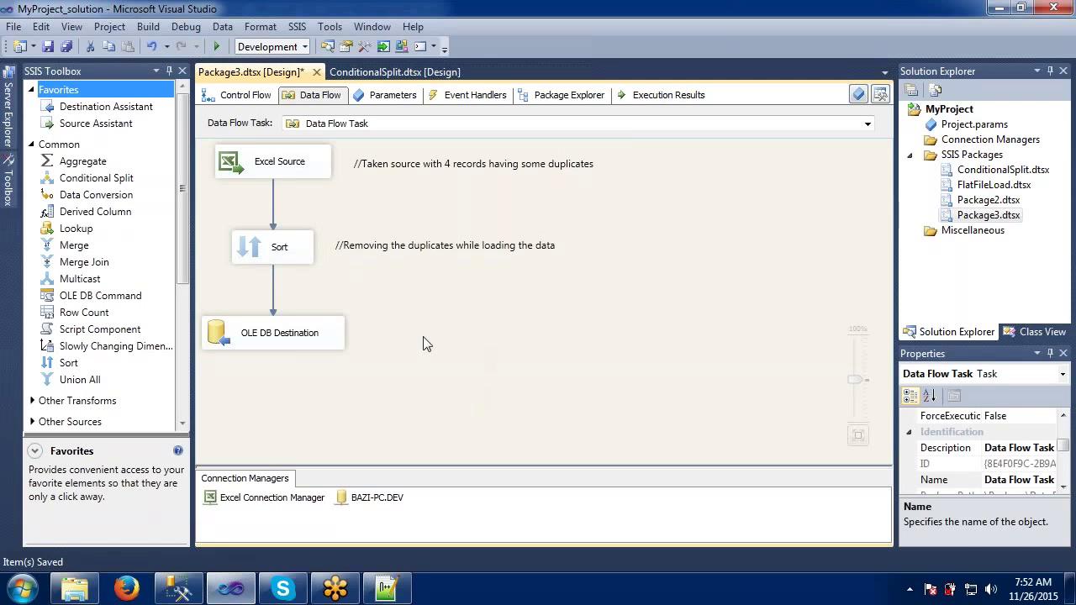
- Add the annotation "//Load the data to destination with distinct records" below the Sort annotation
{"action": "right_click", "coordinate": [423, 337]}
{"action": "left_click", "coordinate": [448, 163]}
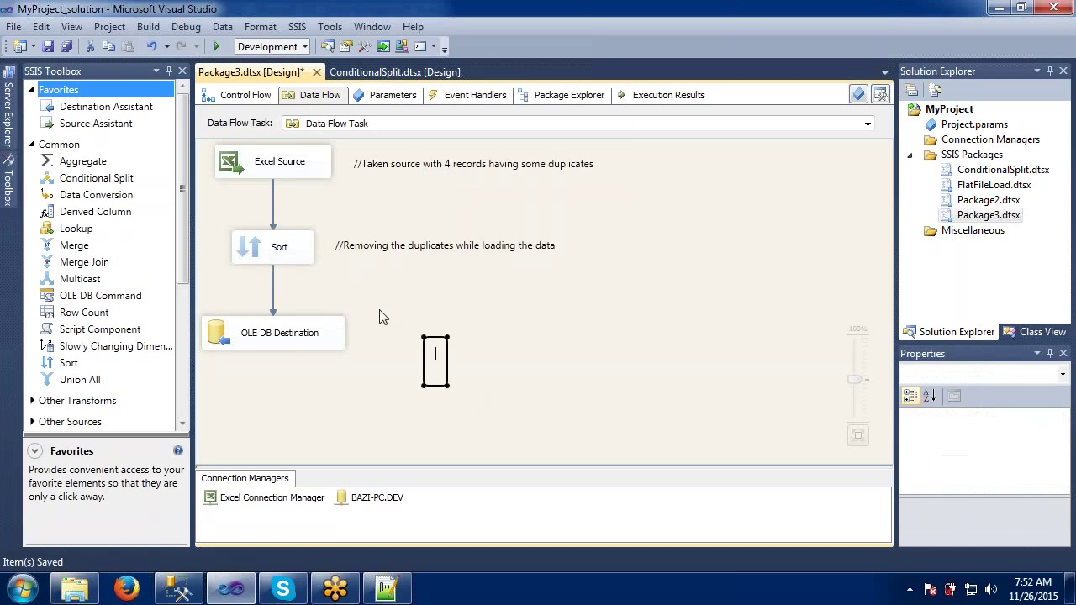
{"action": "type", "text": "//Load"}
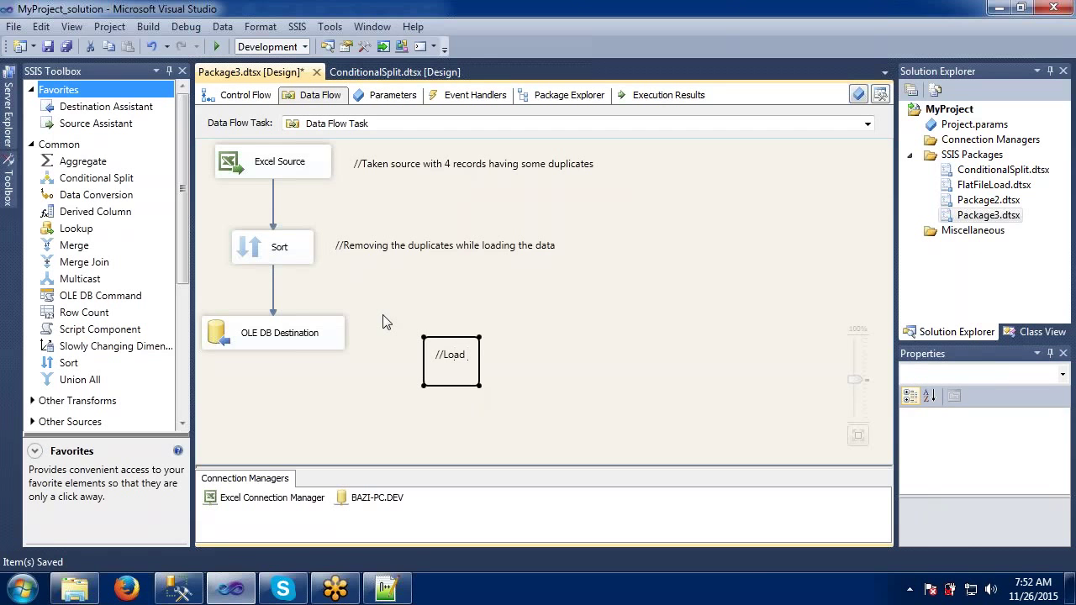
{"action": "type", "text": " the data to de"}
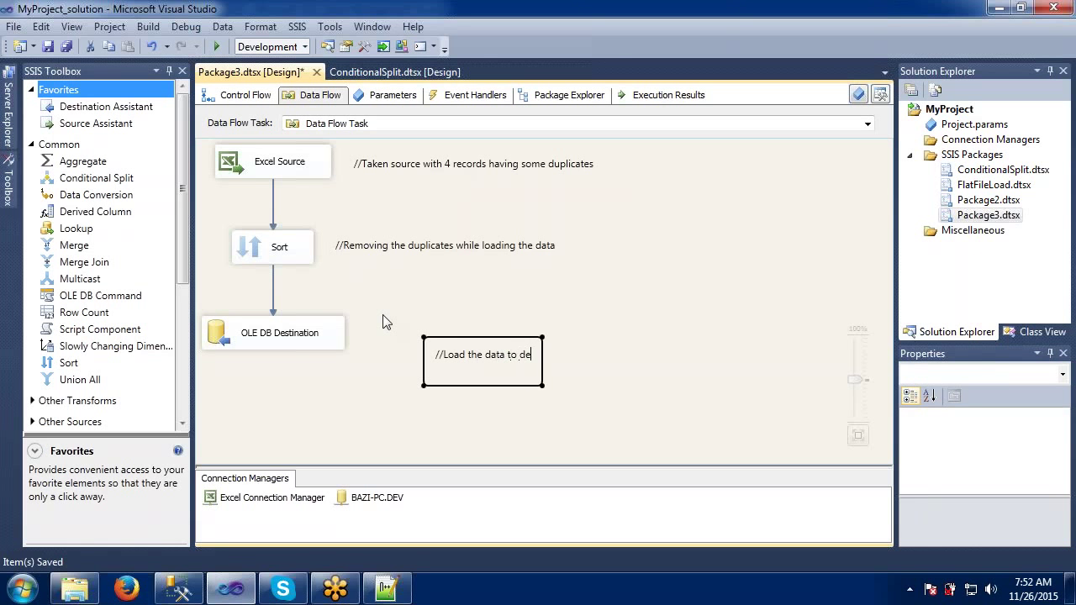
{"action": "type", "text": "stination "}
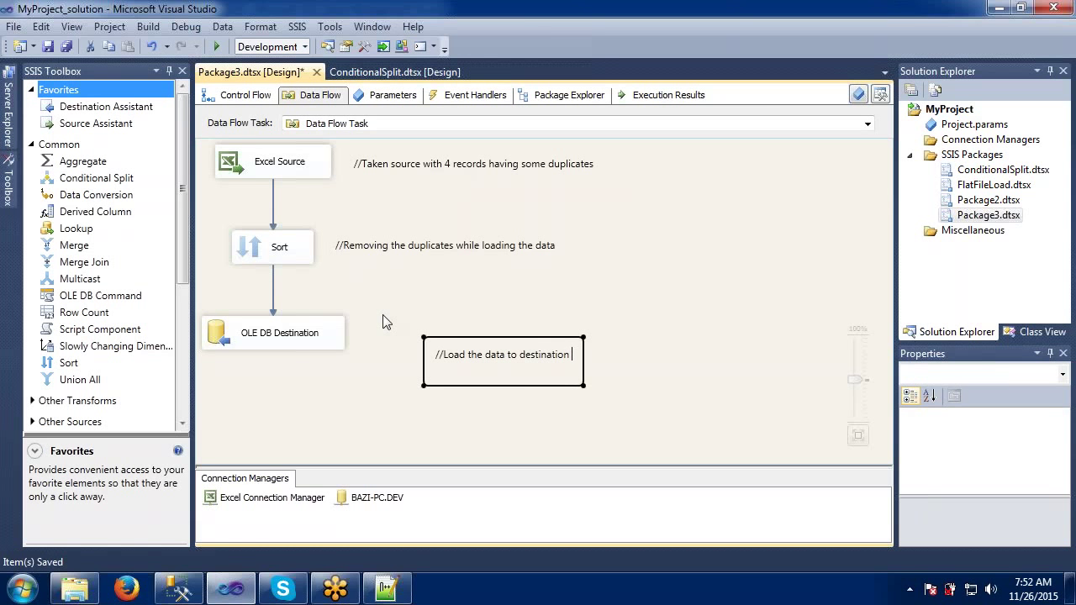
{"action": "type", "text": "with distinc"}
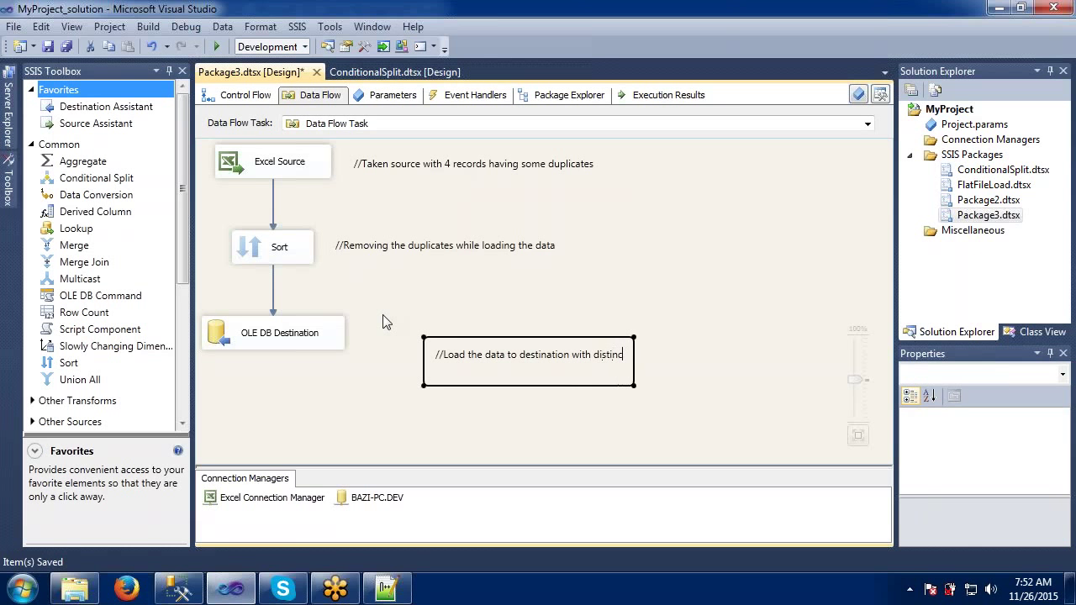
{"action": "type", "text": "t records"}
{"action": "left_click", "coordinate": [392, 426]}
- Place the distinct-records annotation beside OLE DB Destination and widen it so its text fits on one line
{"action": "left_click", "coordinate": [499, 369]}
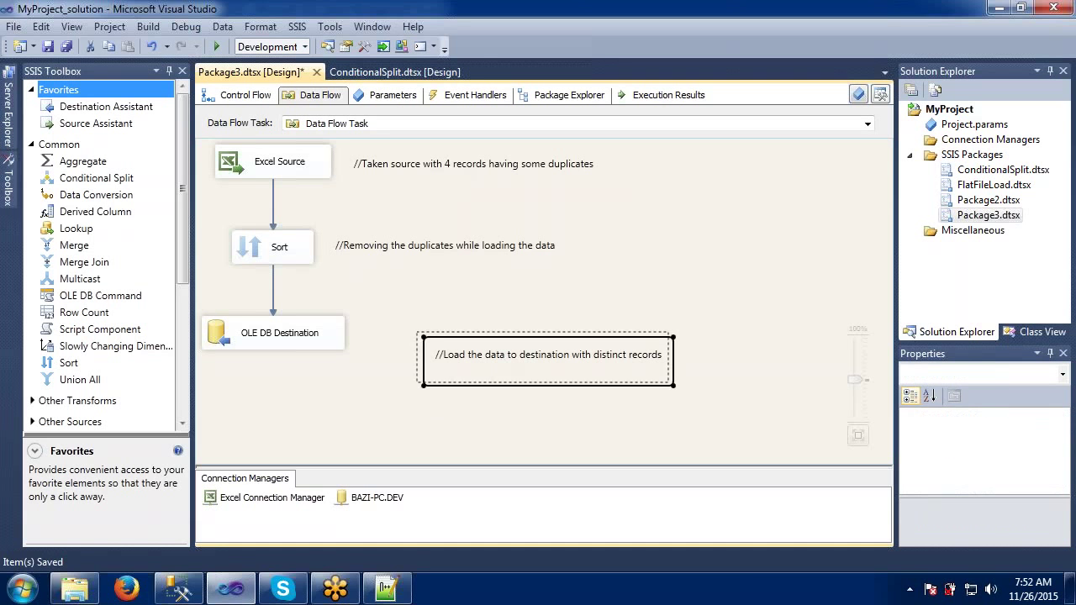
{"action": "mouse_move", "coordinate": [499, 369]}
{"action": "left_mouse_down"}
{"action": "mouse_move", "coordinate": [429, 336]}
{"action": "mouse_move", "coordinate": [436, 345]}
{"action": "left_mouse_up"}
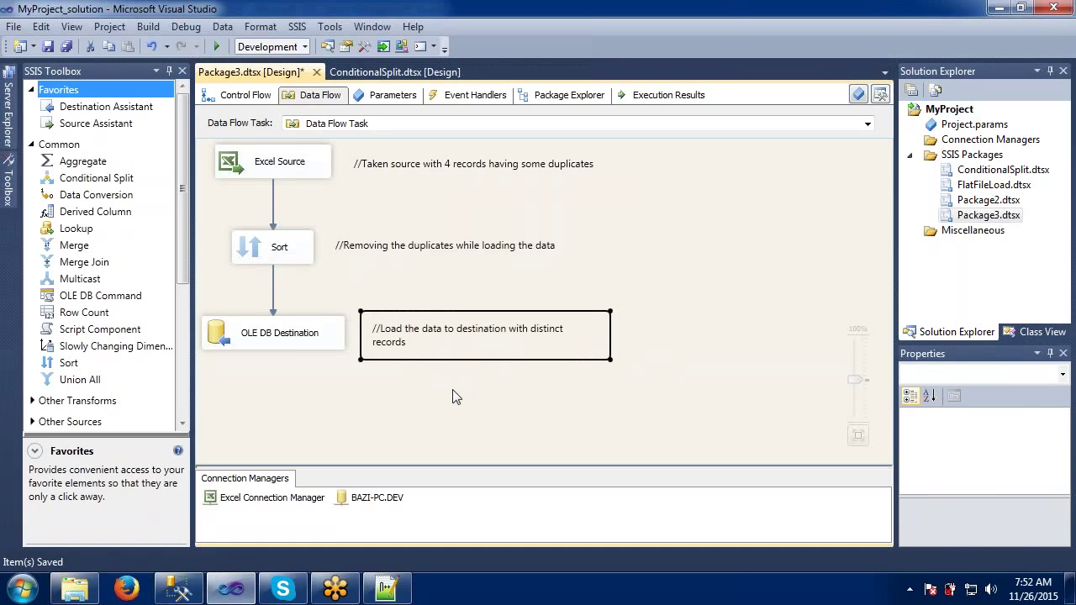
{"action": "left_click_drag", "start_coordinate": [611, 340], "coordinate": [632, 346]}
{"action": "left_click", "coordinate": [479, 411]}
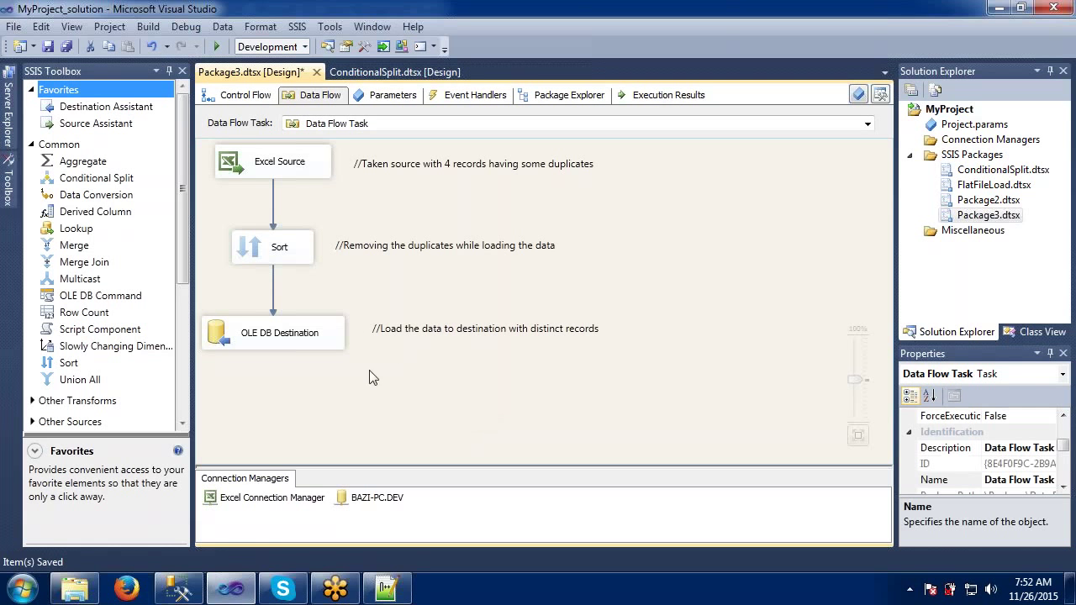
- Rename the Excel Source component as Excel_Input_Emp
{"action": "left_click", "coordinate": [286, 168]}
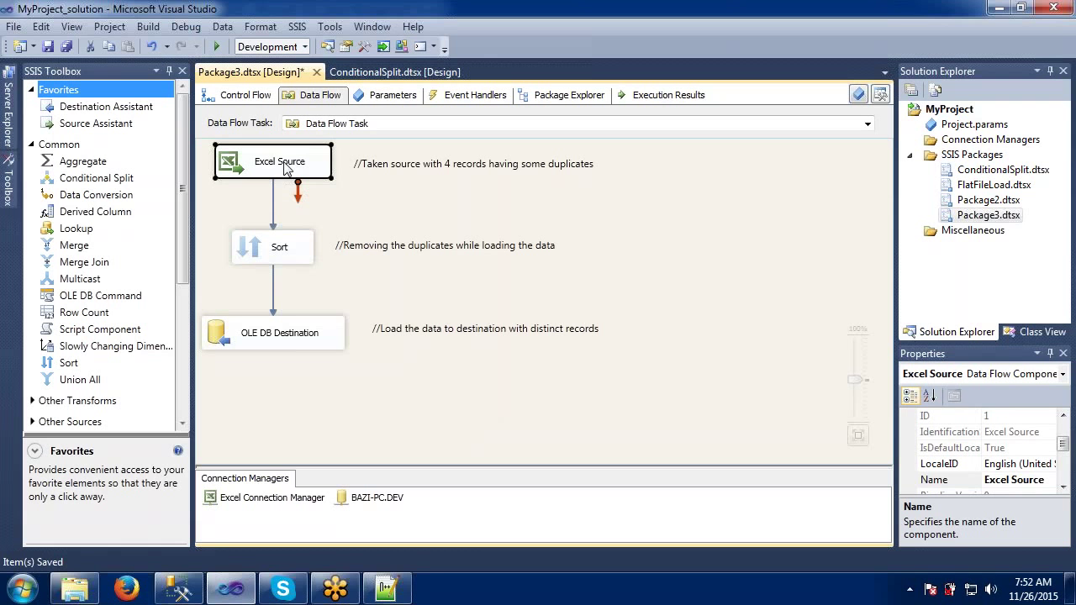
{"action": "left_click", "coordinate": [284, 167]}
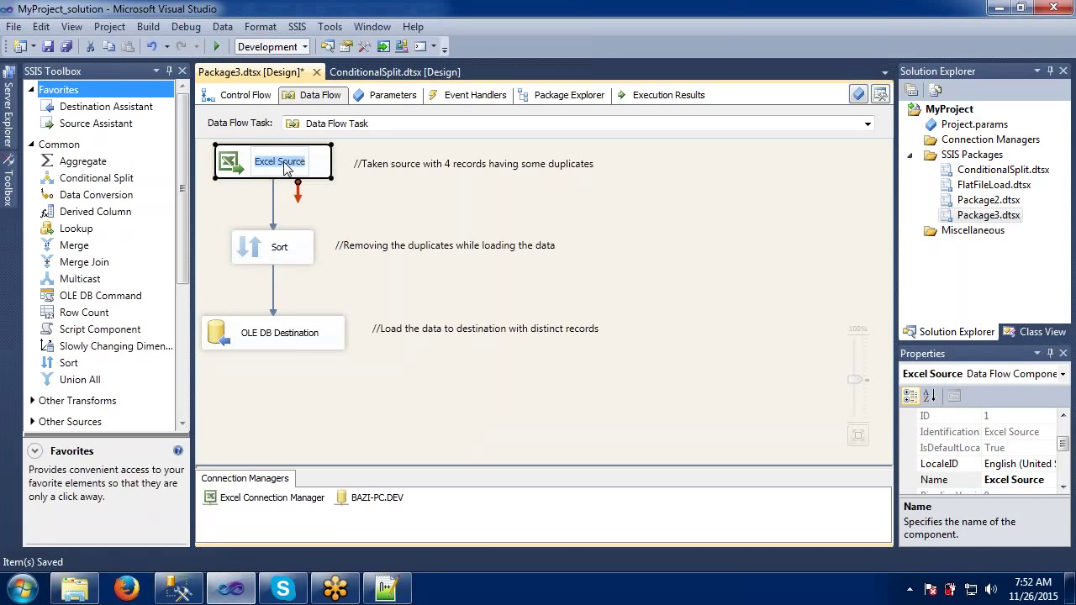
{"action": "type", "text": "Exce"}
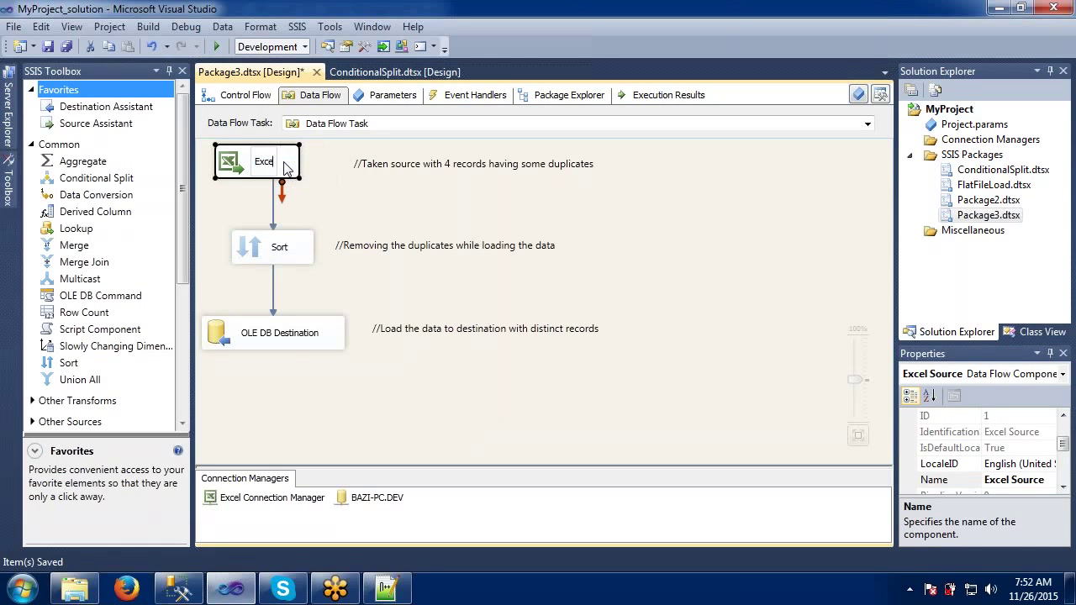
{"action": "type", "text": "l_"}
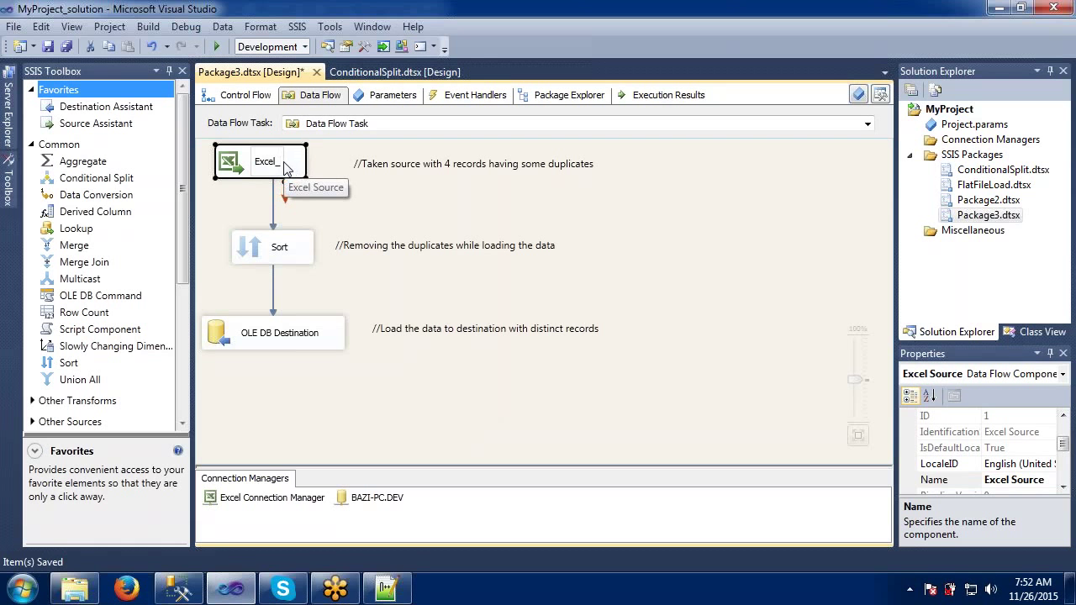
{"action": "type", "text": "Input"}
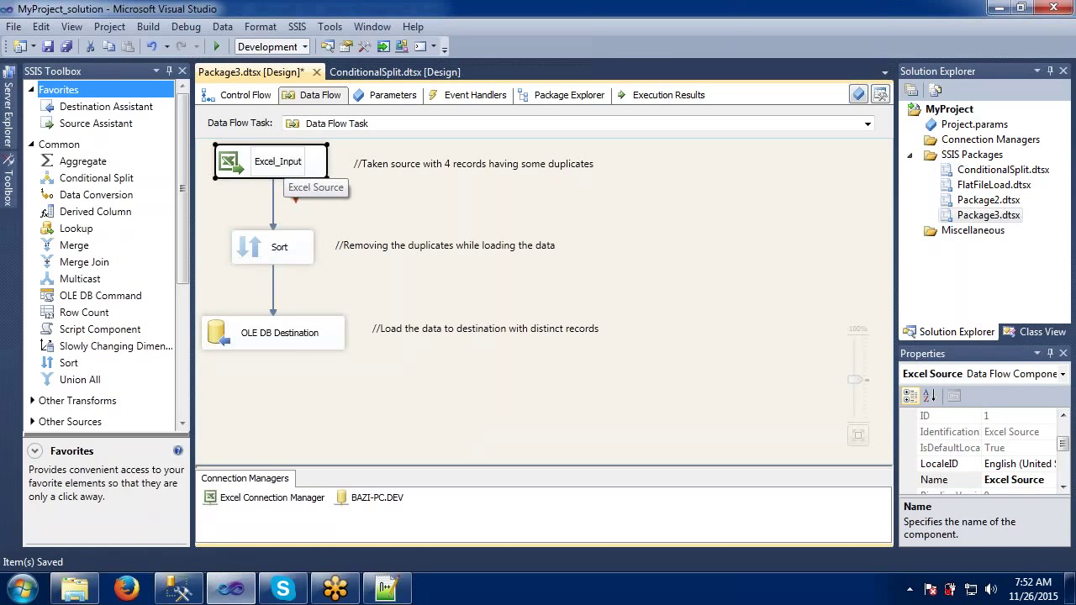
{"action": "type", "text": "_"}
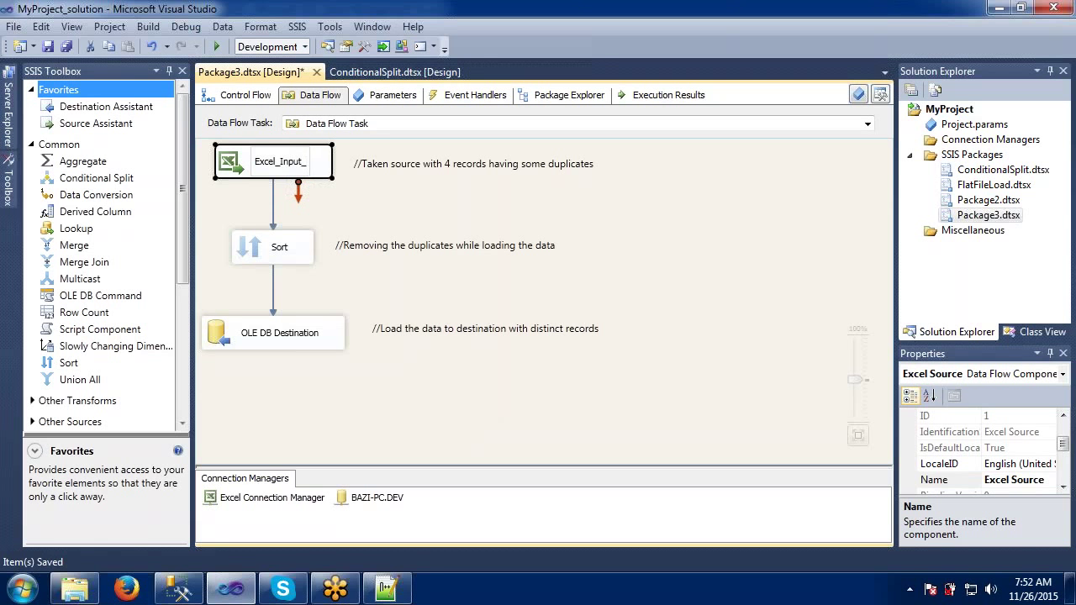
{"action": "type", "text": "Emp"}
{"action": "key", "text": "Return"}
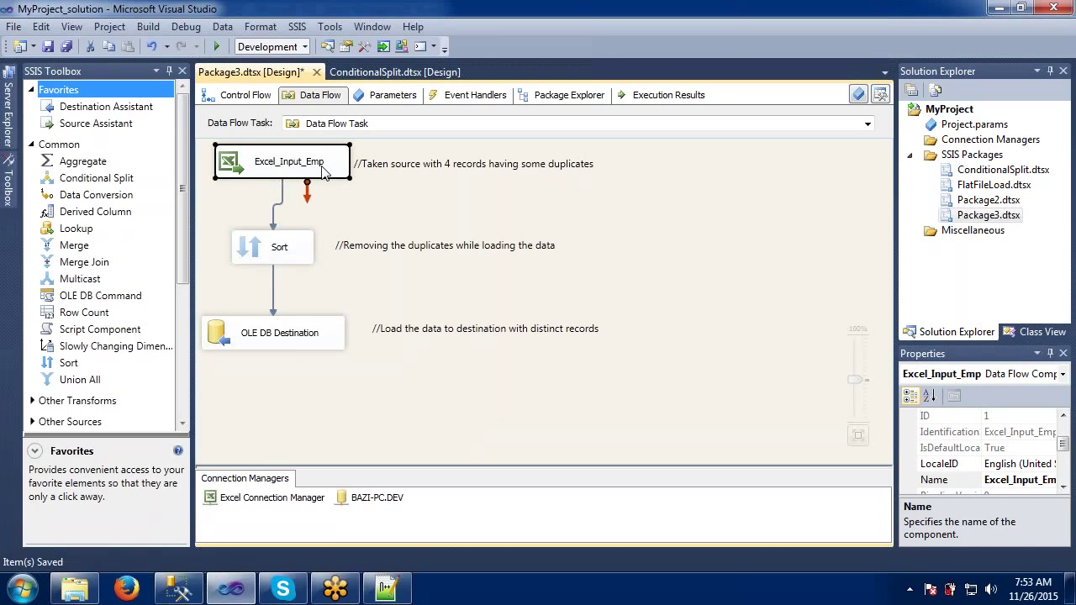
{"action": "left_click", "coordinate": [286, 256]}
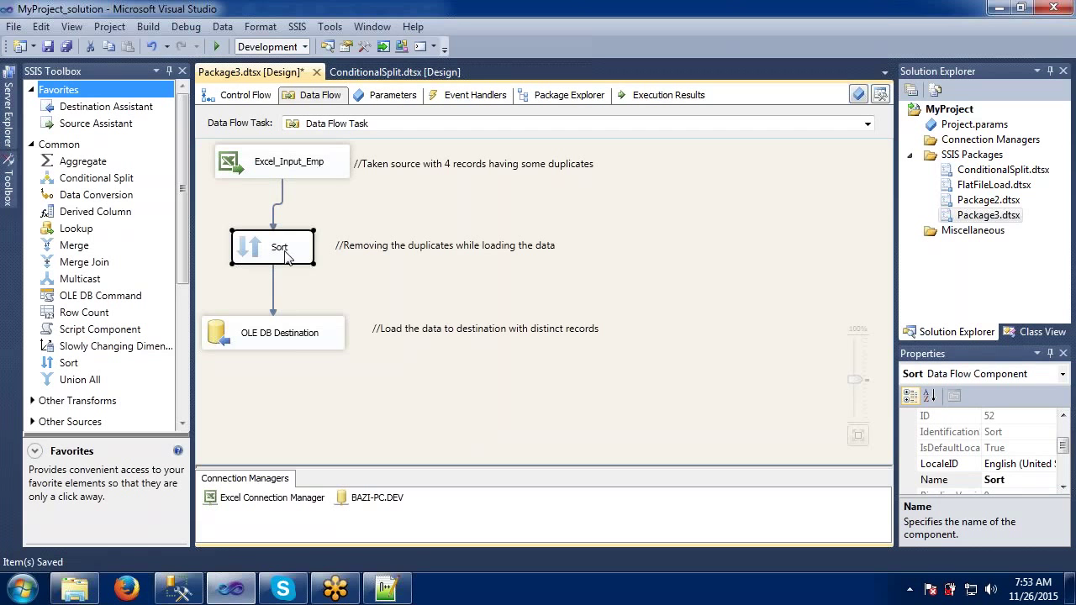
{"action": "left_click", "coordinate": [286, 337]}
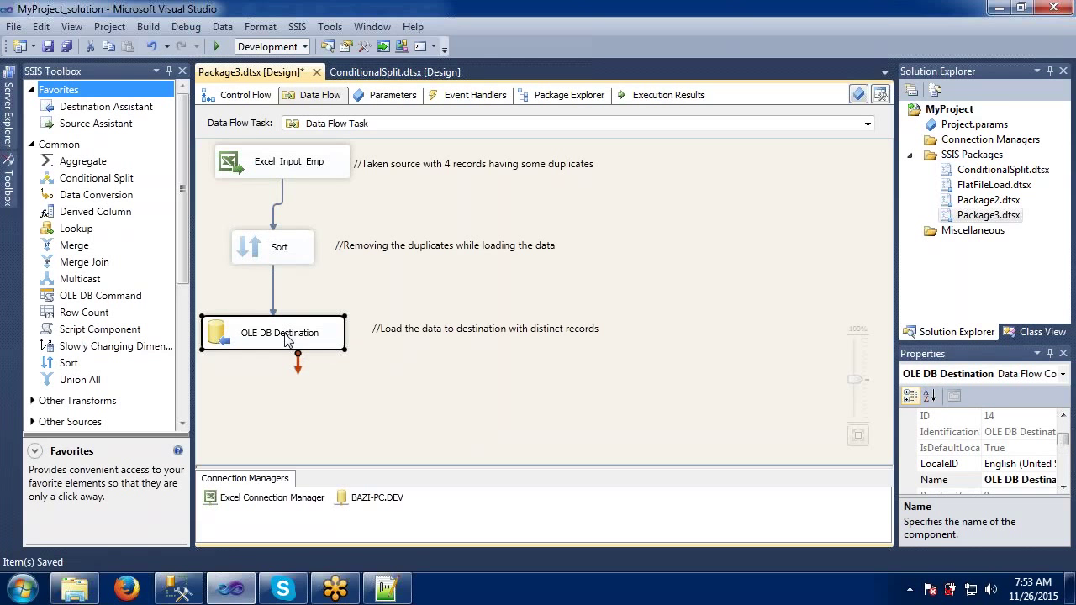
{"action": "double_click", "coordinate": [285, 338]}
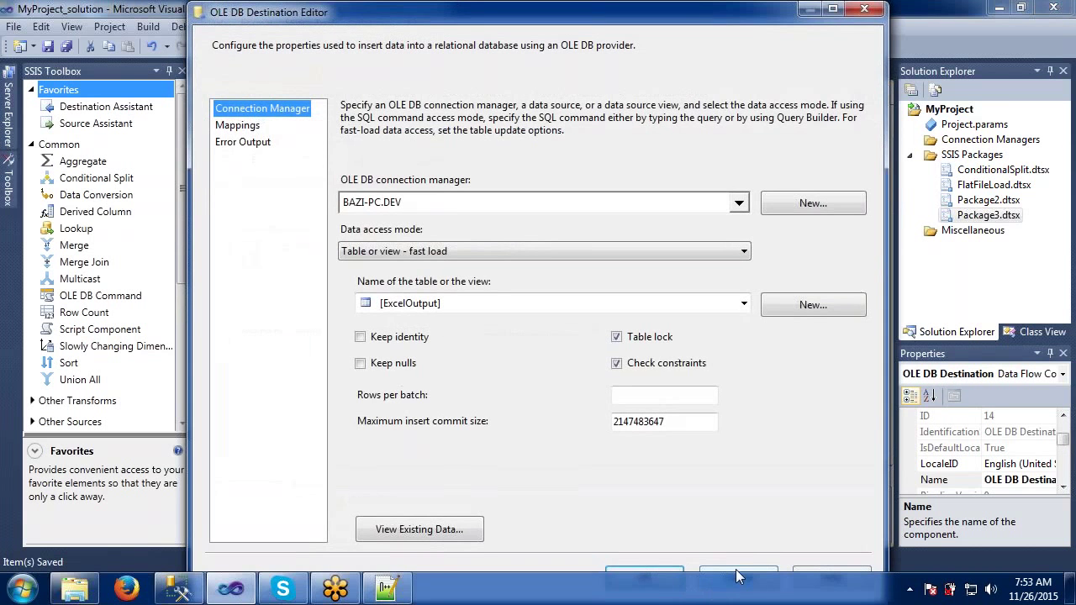
{"action": "left_click", "coordinate": [736, 579]}
- Rename the OLE DB Destination component as Excel_Ouptut_Table
{"action": "left_click", "coordinate": [219, 330]}
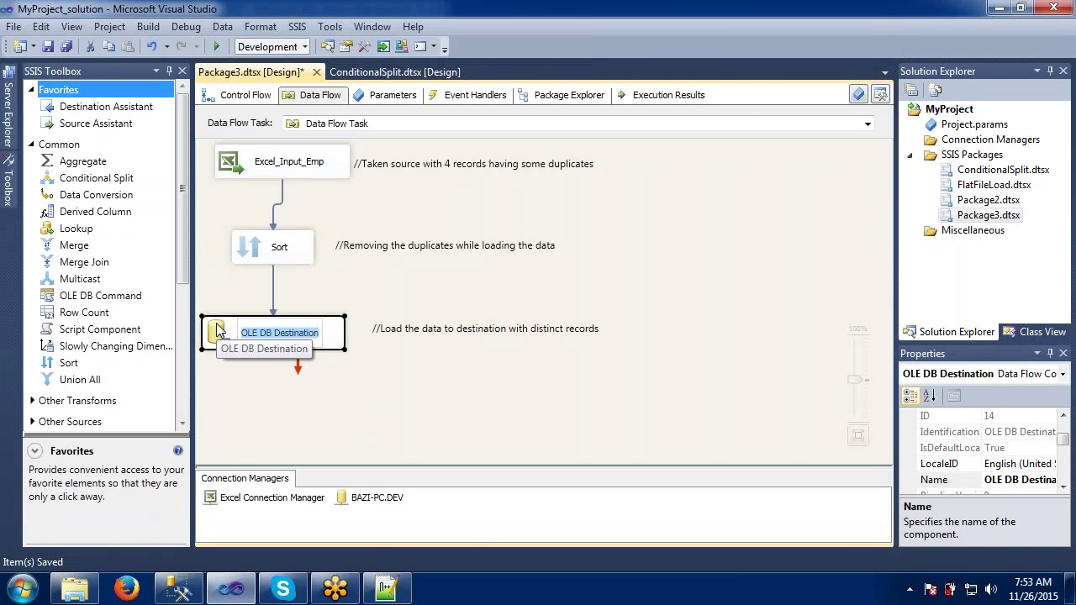
{"action": "type", "text": "Excel"}
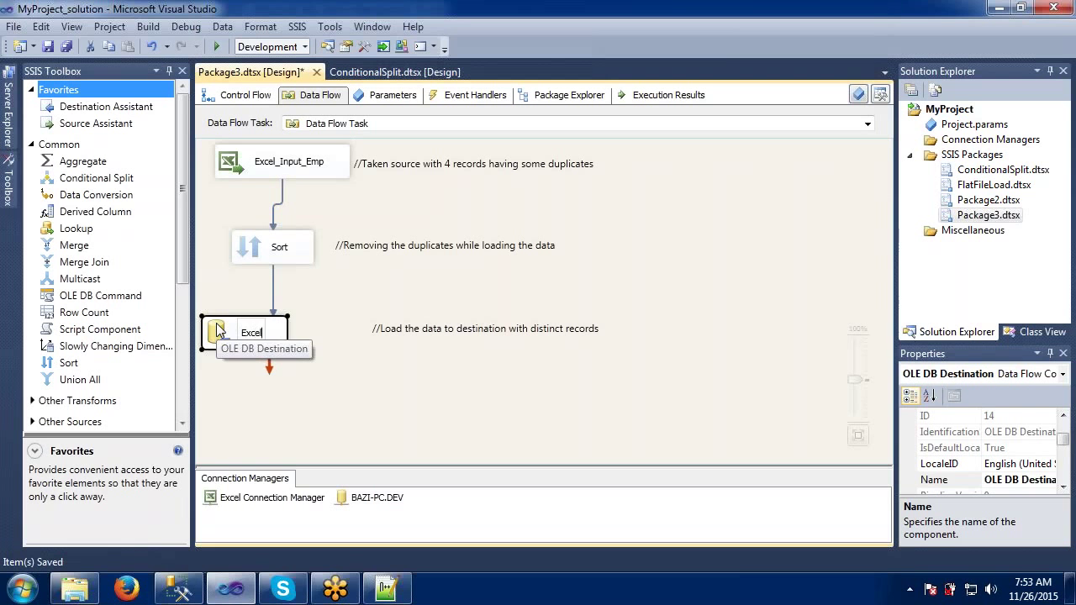
{"action": "key", "text": "Return"}
{"action": "type", "text": "_Oupt"}
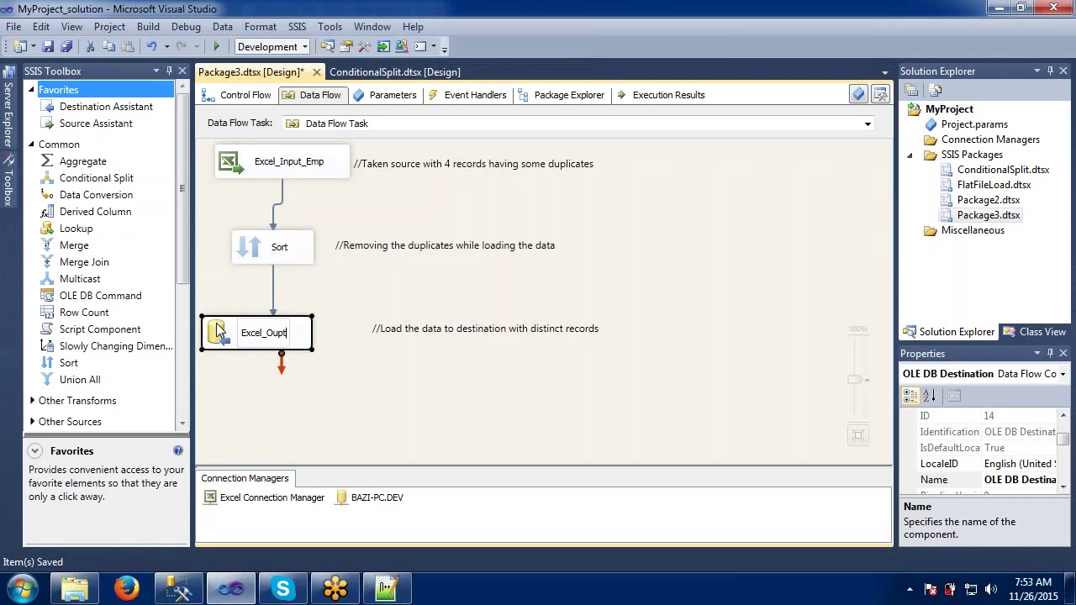
{"action": "type", "text": "ut_dest"}
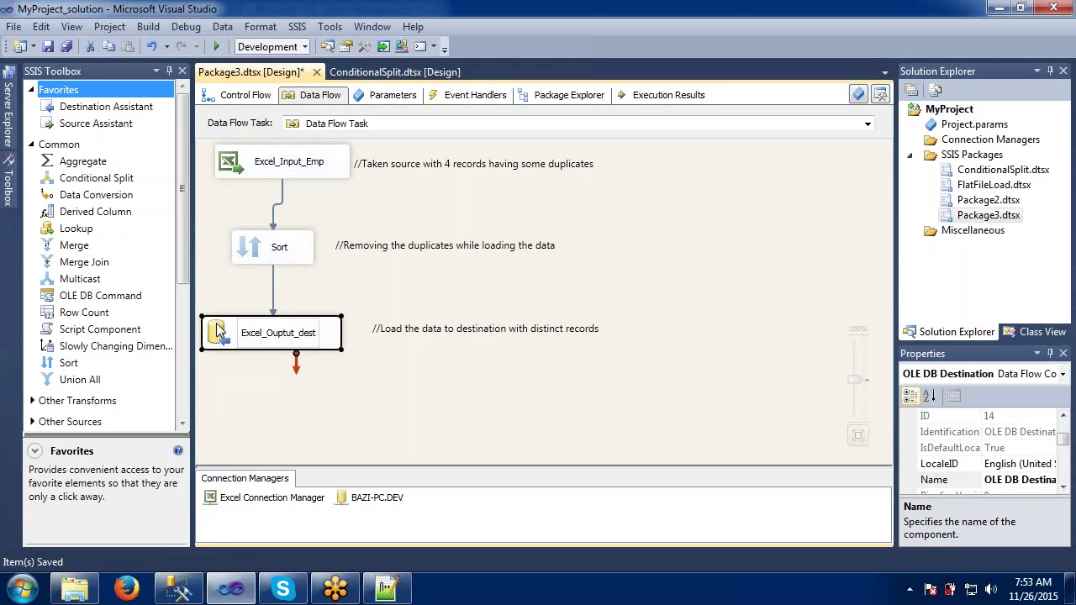
{"action": "key", "text": "BackSpace"}
{"action": "key", "text": "BackSpace"}
{"action": "key", "text": "BackSpace"}
{"action": "key", "text": "BackSpace"}
{"action": "type", "text": "Table"}
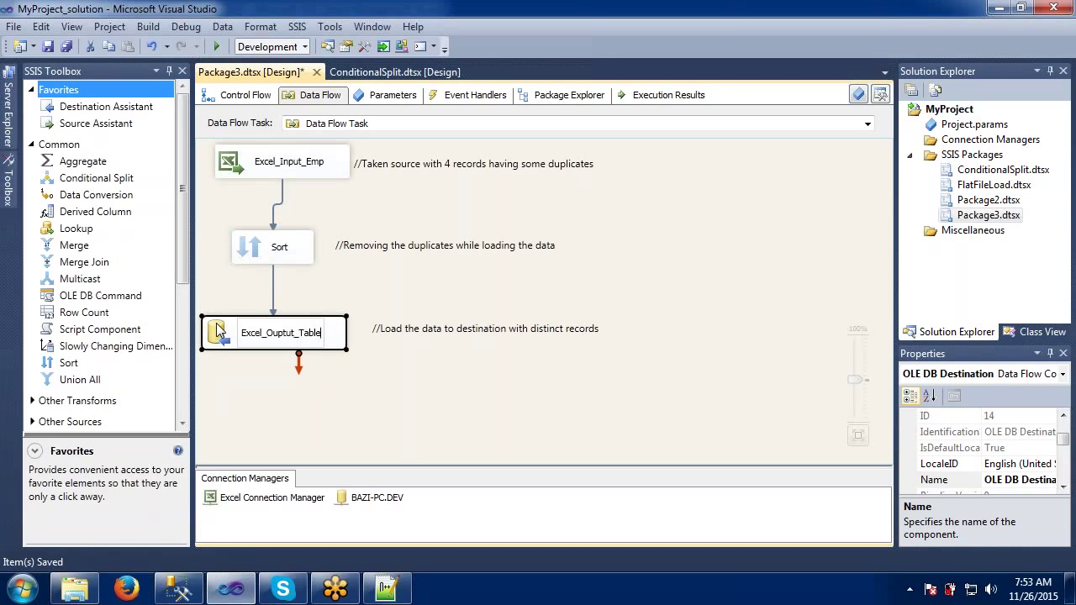
{"action": "key", "text": "Return"}
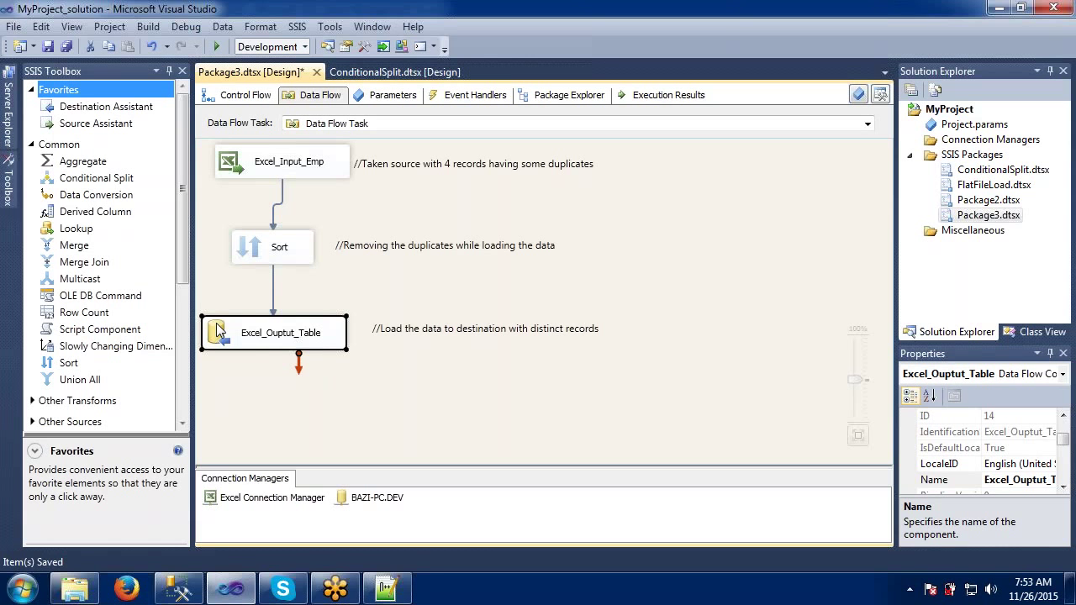
{"action": "left_click", "coordinate": [636, 291]}
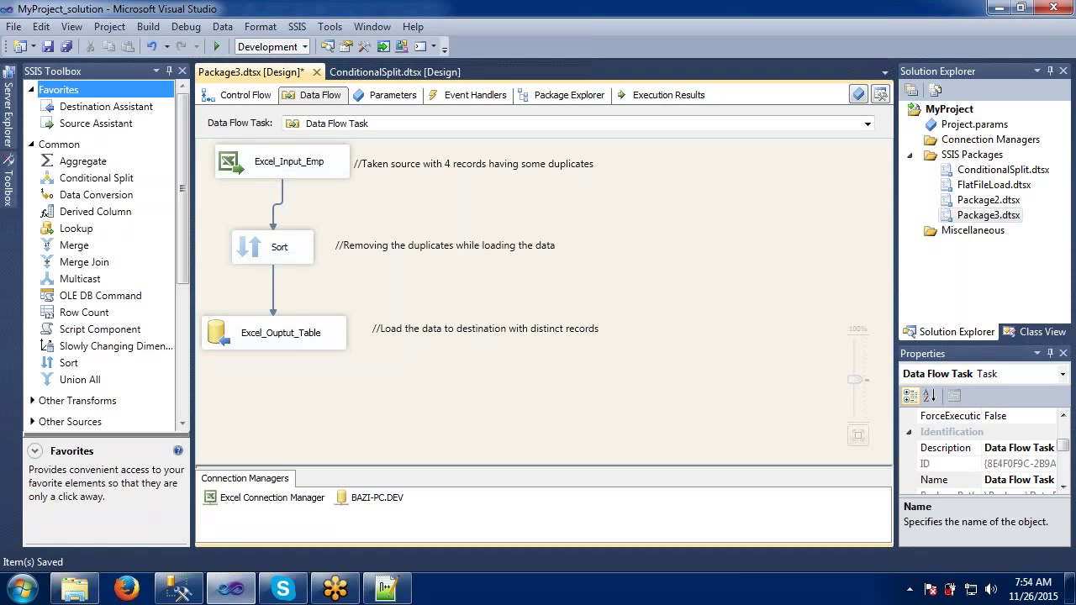
- Save the package and show its control flow
{"action": "key", "text": "ctrl+s"}
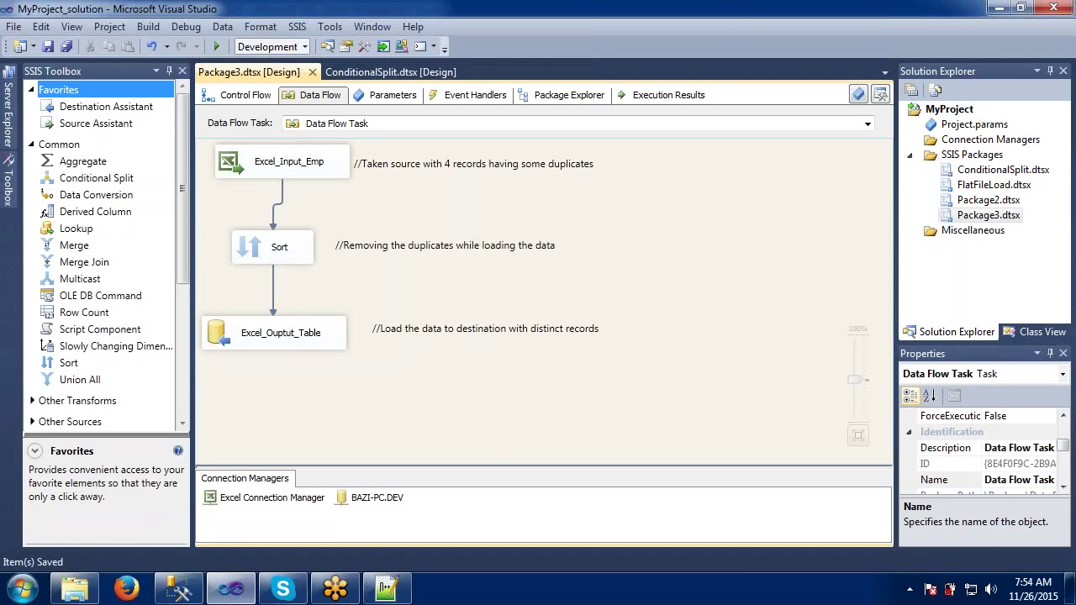
{"action": "left_click", "coordinate": [246, 95]}
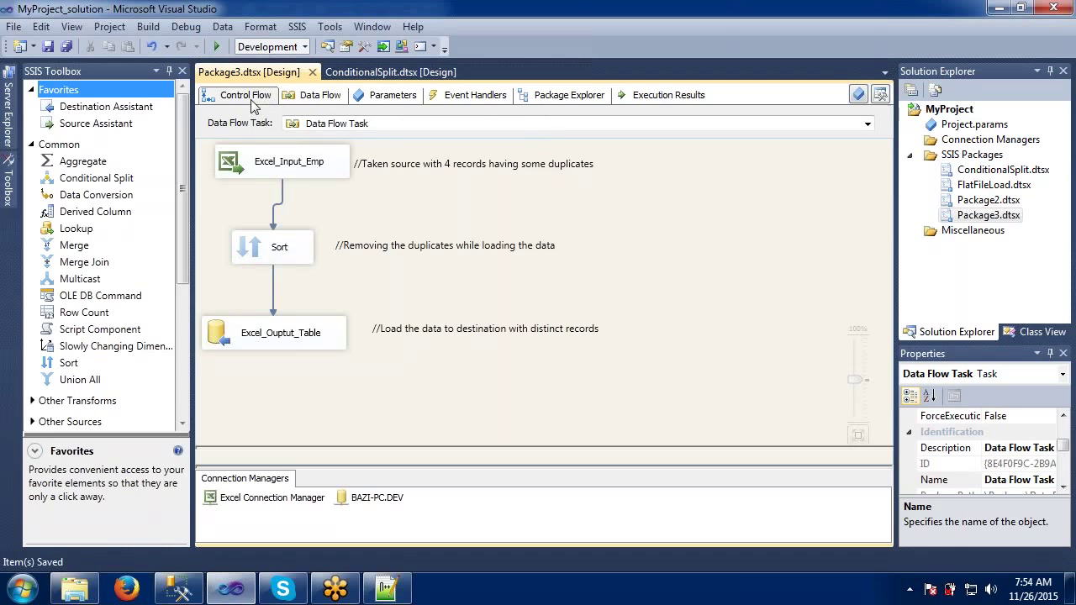
{"action": "left_click", "coordinate": [341, 209]}
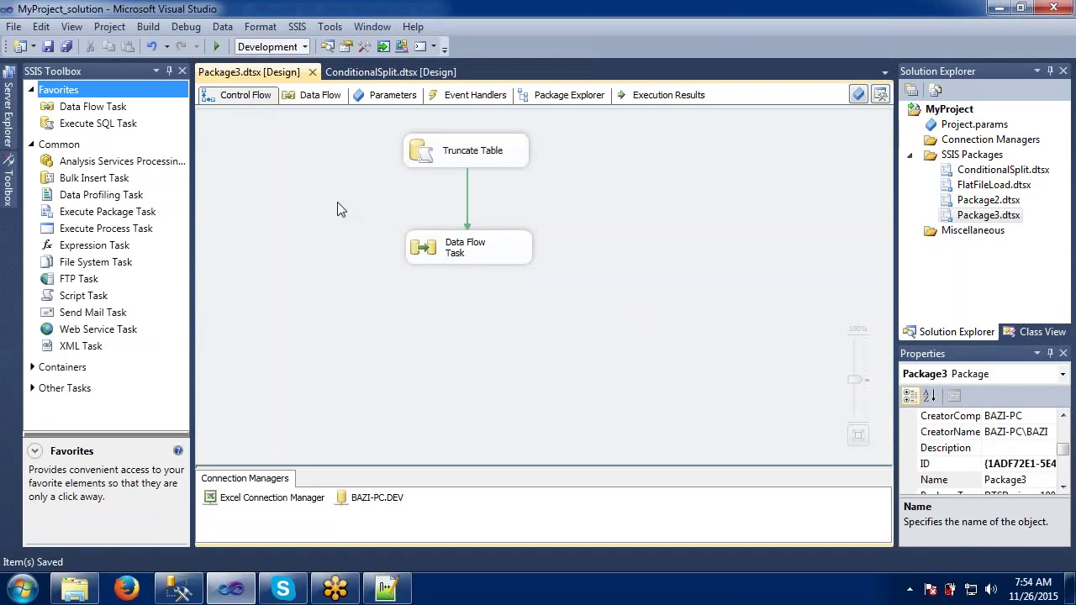
- Rename the package file Package3.dtsx as ExcelLoading.dtsx
{"action": "left_click", "coordinate": [964, 217]}
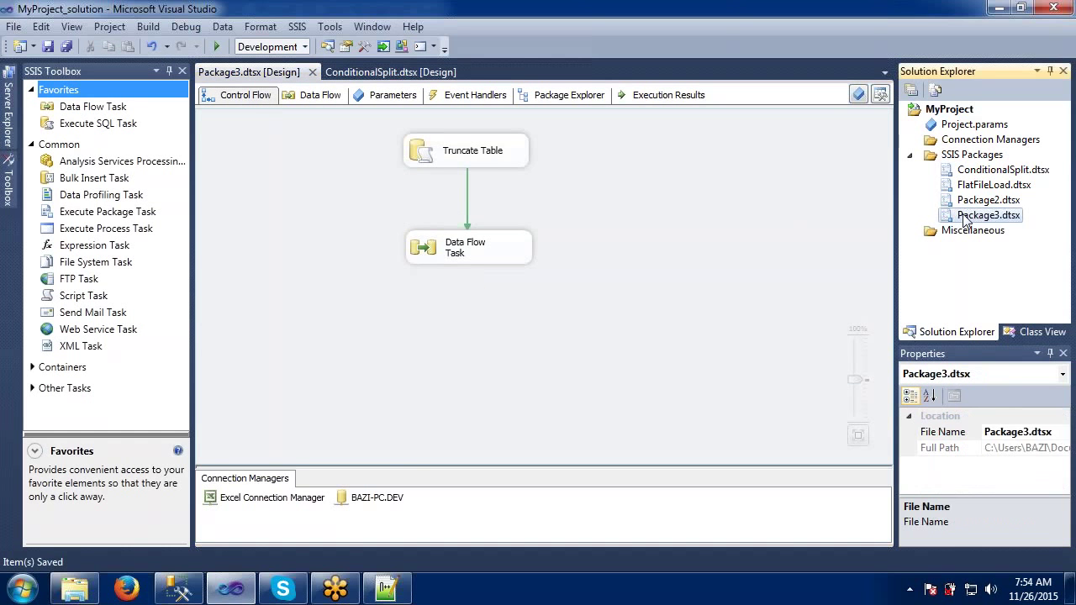
{"action": "left_click", "coordinate": [964, 217]}
{"action": "key", "text": "Left"}
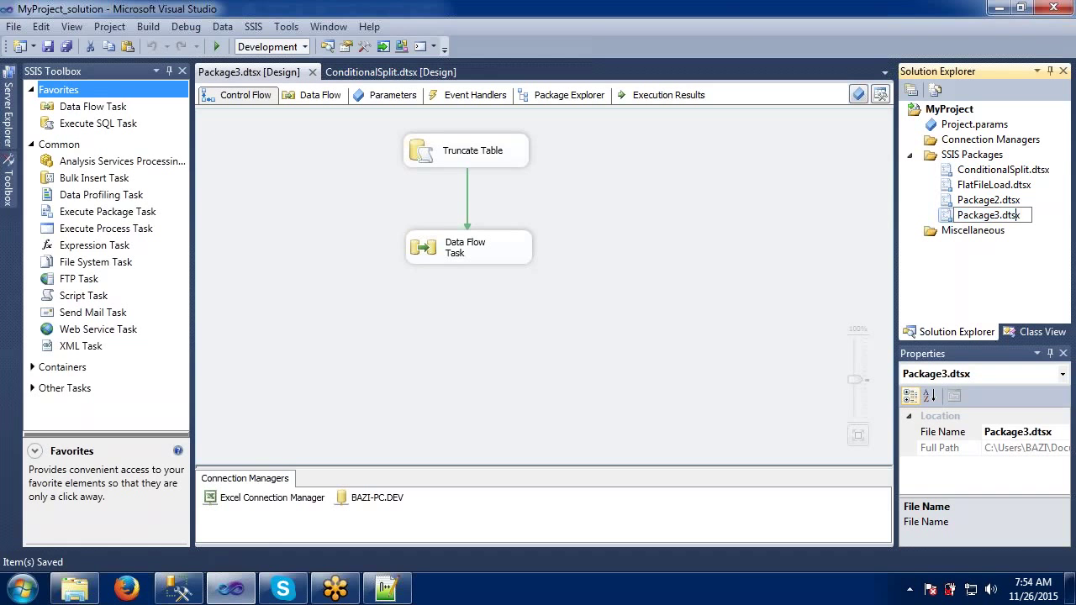
{"action": "key", "text": "BackSpace"}
{"action": "key", "text": "BackSpace"}
{"action": "key", "text": "BackSpace"}
{"action": "key", "text": "BackSpace"}
{"action": "key", "text": "BackSpace"}
{"action": "key", "text": "BackSpace"}
{"action": "key", "text": "BackSpace"}
{"action": "key", "text": "BackSpace"}
{"action": "type", "text": "Excel"}
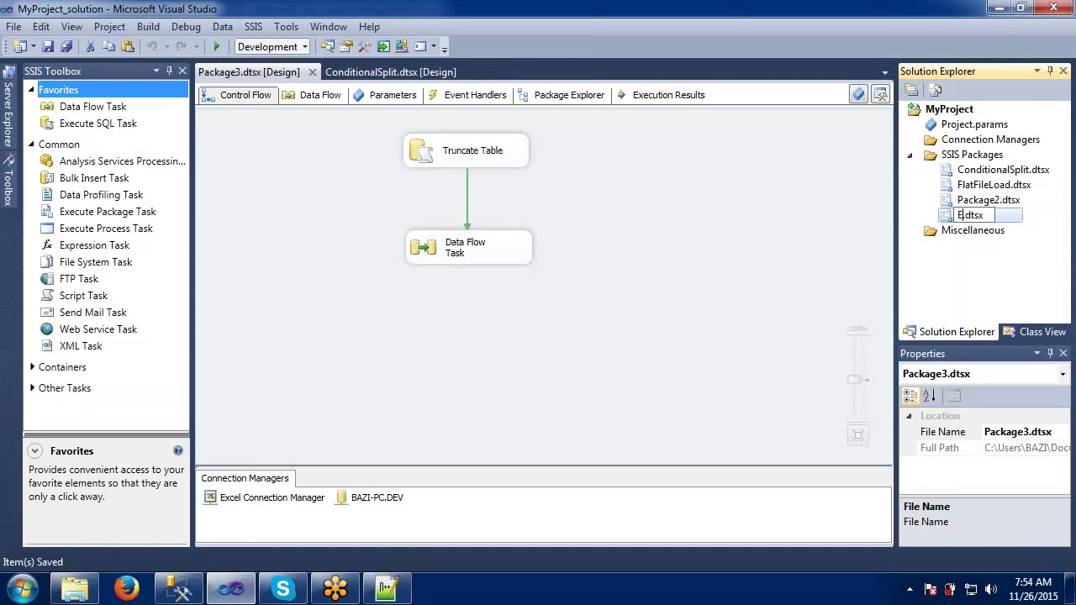
{"action": "type", "text": "Loa"}
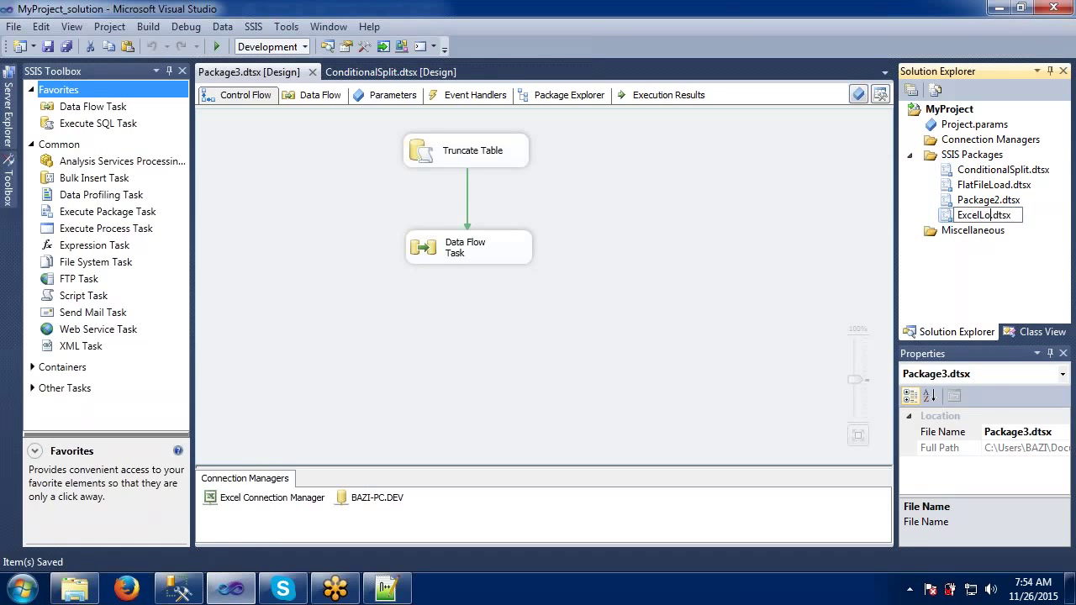
{"action": "type", "text": "ding"}
{"action": "key", "text": "Return"}
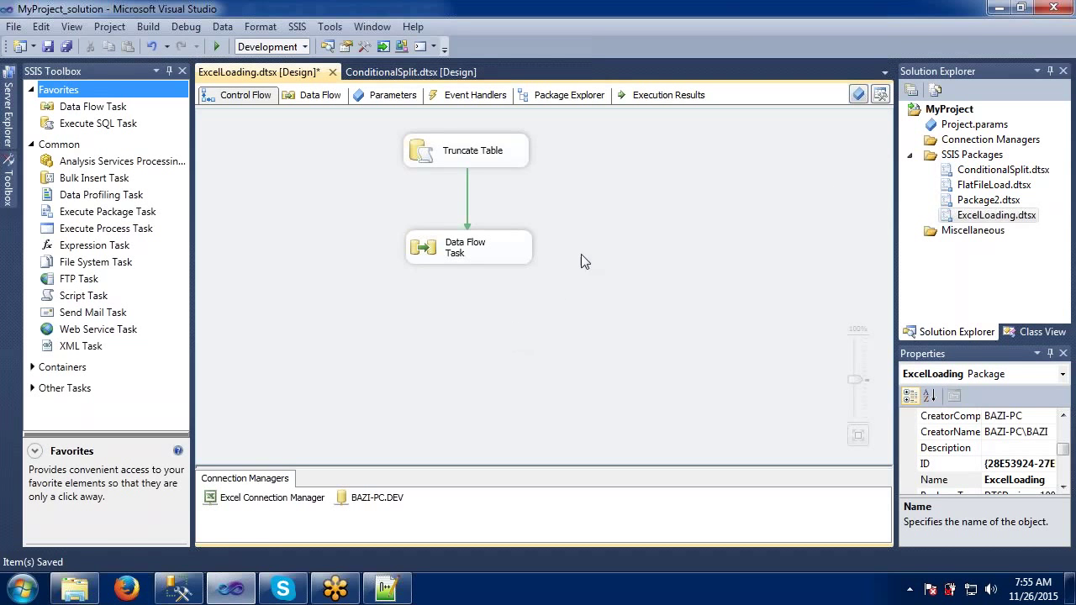
{"action": "left_click", "coordinate": [947, 160]}
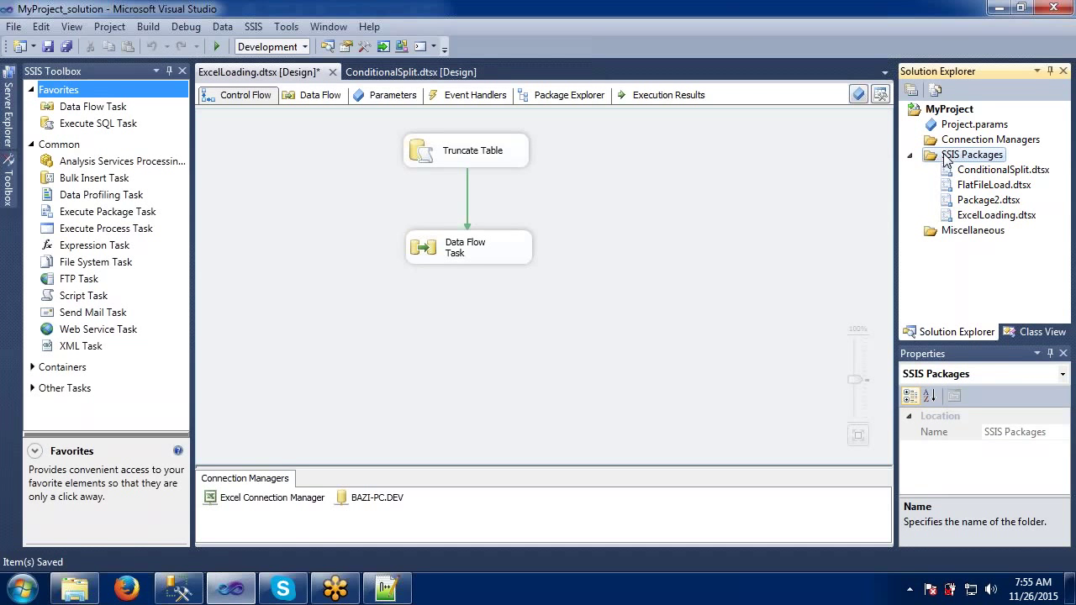
{"action": "left_click", "coordinate": [404, 597]}
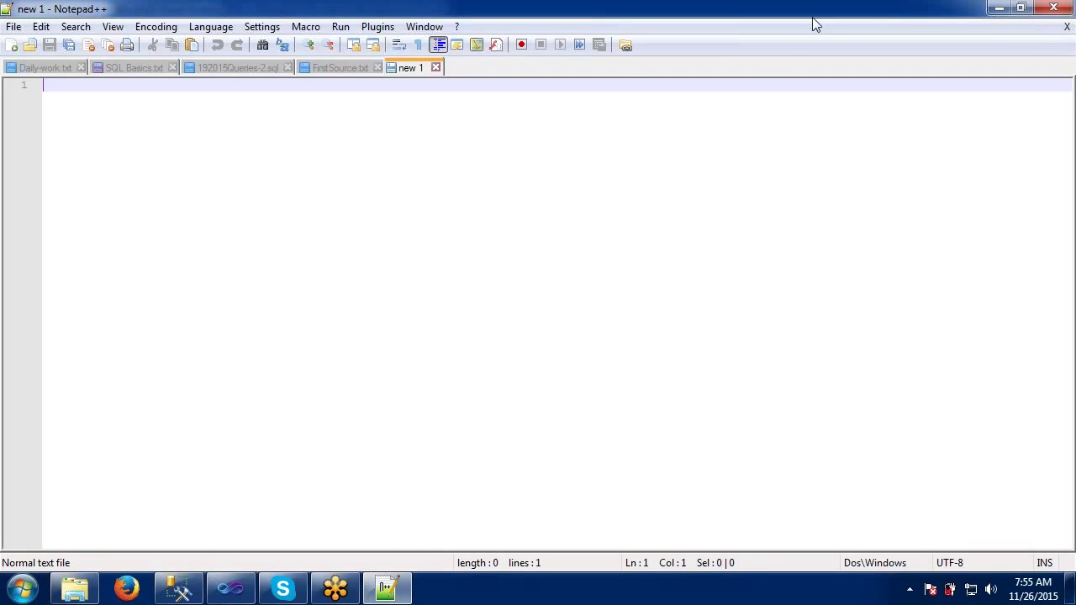
{"action": "left_click", "coordinate": [739, 51]}
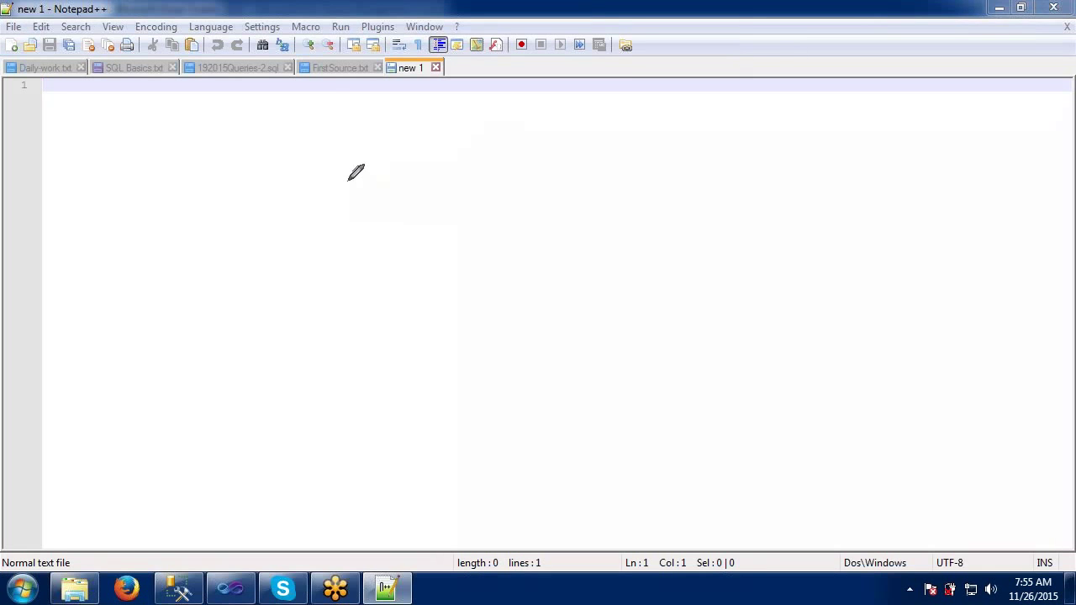
{"action": "mouse_move", "coordinate": [351, 169]}
{"action": "left_mouse_down"}
{"action": "mouse_move", "coordinate": [359, 256]}
{"action": "mouse_move", "coordinate": [497, 253]}
{"action": "mouse_move", "coordinate": [493, 160]}
{"action": "mouse_move", "coordinate": [350, 160]}
{"action": "mouse_move", "coordinate": [348, 177]}
{"action": "mouse_move", "coordinate": [502, 178]}
{"action": "left_mouse_up"}
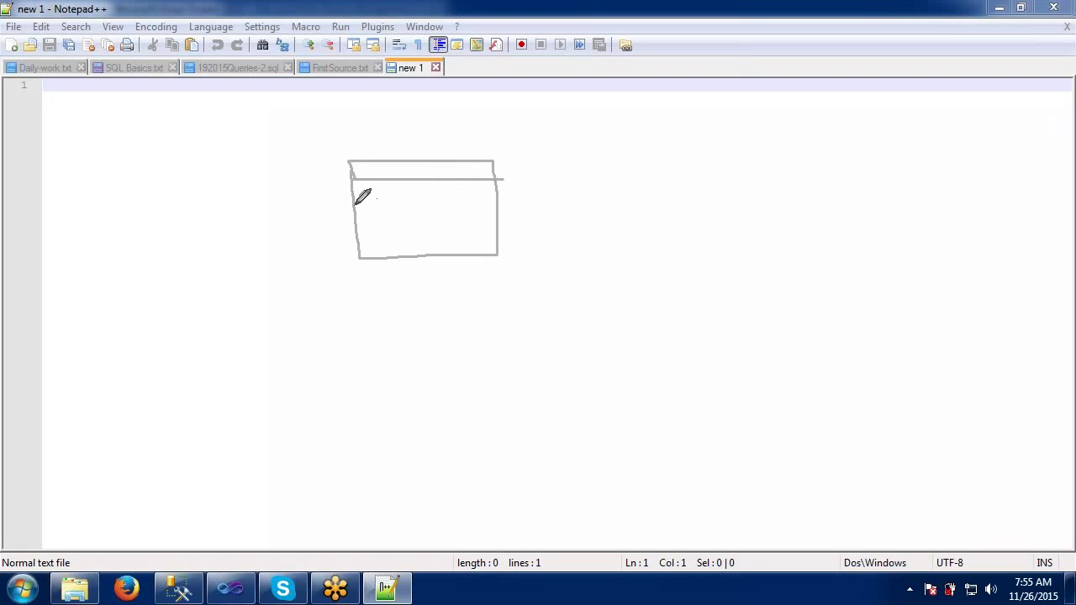
{"action": "left_click_drag", "start_coordinate": [355, 203], "coordinate": [504, 196]}
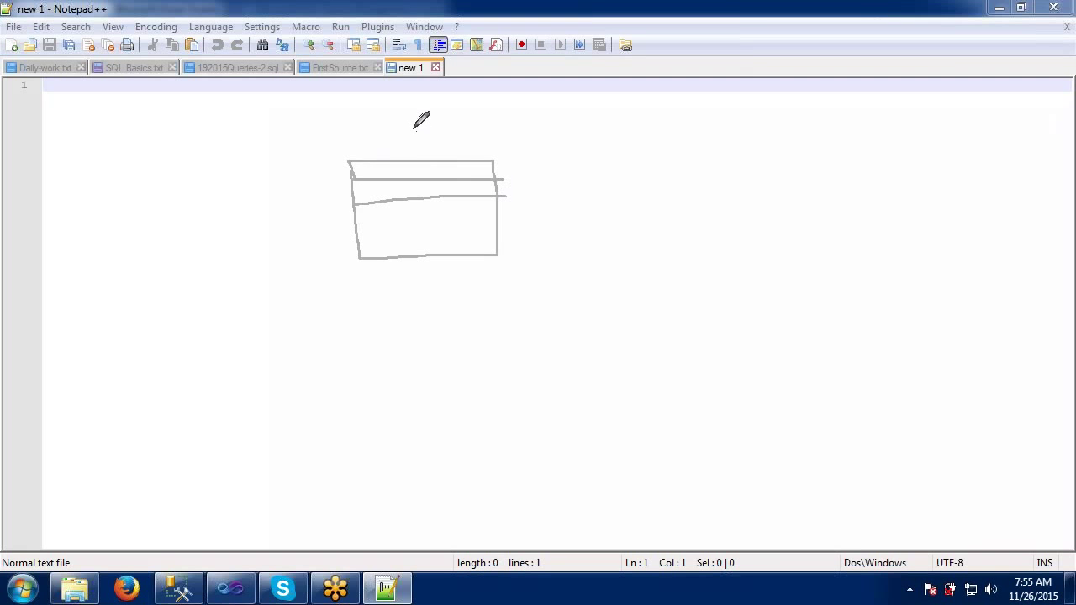
{"action": "mouse_move", "coordinate": [414, 125]}
{"action": "left_mouse_down"}
{"action": "mouse_move", "coordinate": [415, 152]}
{"action": "mouse_move", "coordinate": [397, 157]}
{"action": "left_mouse_up"}
{"action": "left_click_drag", "start_coordinate": [290, 190], "coordinate": [292, 223]}
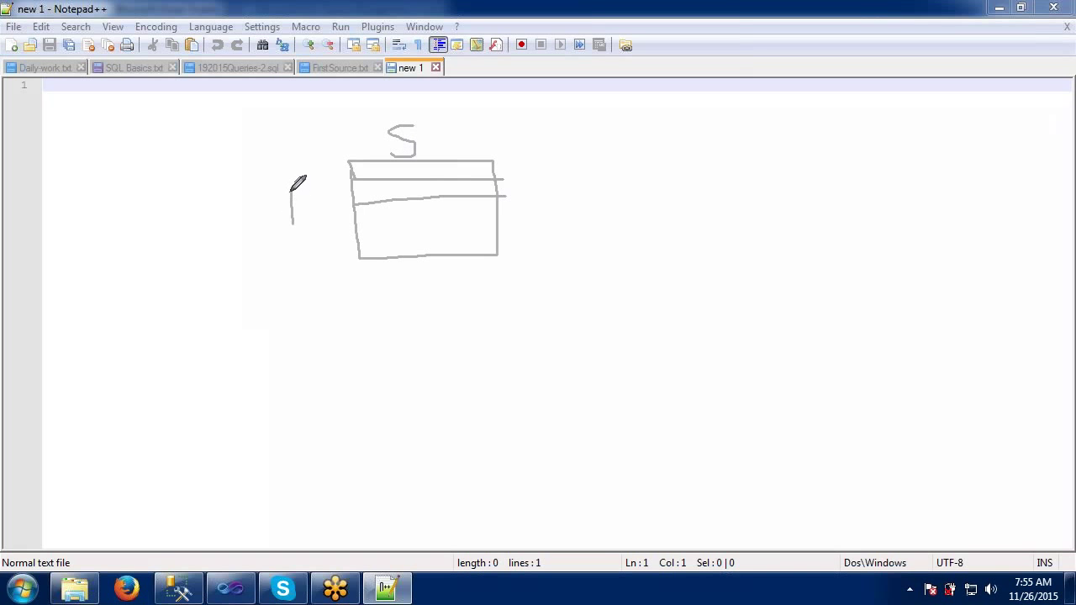
{"action": "mouse_move", "coordinate": [290, 191]}
{"action": "left_mouse_down"}
{"action": "mouse_move", "coordinate": [320, 192]}
{"action": "mouse_move", "coordinate": [327, 209]}
{"action": "mouse_move", "coordinate": [292, 234]}
{"action": "left_mouse_up"}
{"action": "left_click", "coordinate": [846, 52]}
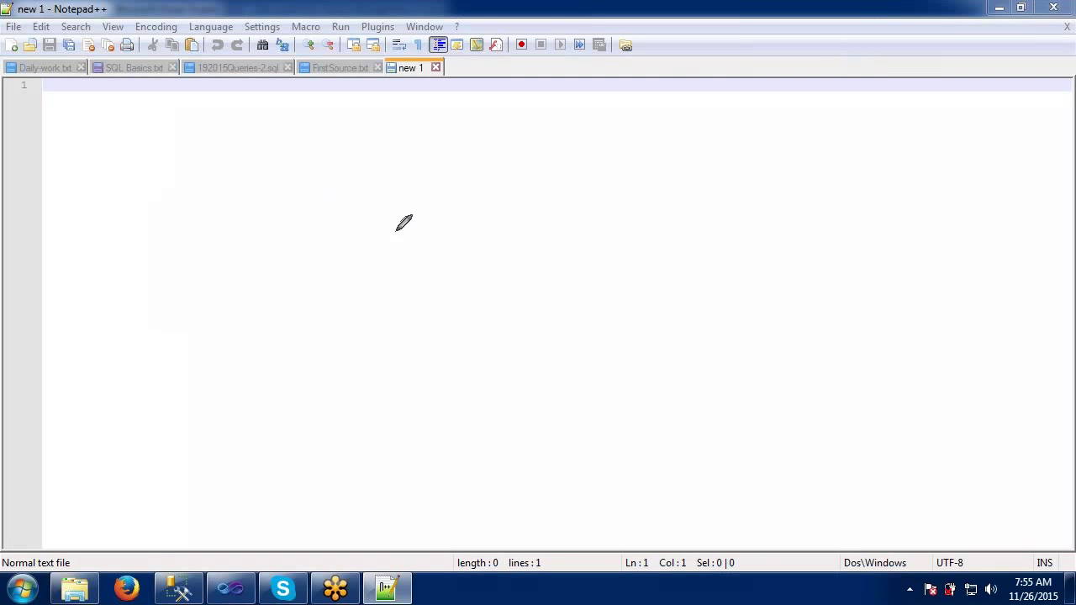
- Sketch a table with one column line and four row lines over the blank Notepad++ document, labelled S above and T beside it
{"action": "mouse_move", "coordinate": [372, 174]}
{"action": "left_mouse_down"}
{"action": "mouse_move", "coordinate": [378, 280]}
{"action": "mouse_move", "coordinate": [480, 286]}
{"action": "mouse_move", "coordinate": [485, 187]}
{"action": "mouse_move", "coordinate": [372, 178]}
{"action": "mouse_move", "coordinate": [480, 212]}
{"action": "left_mouse_up"}
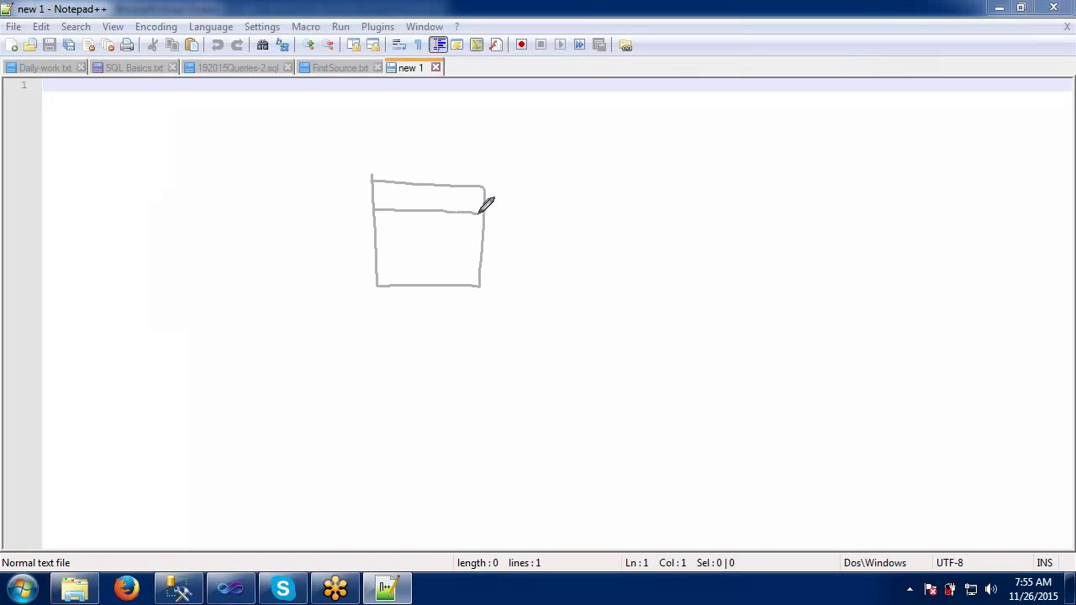
{"action": "left_click_drag", "start_coordinate": [401, 190], "coordinate": [404, 284]}
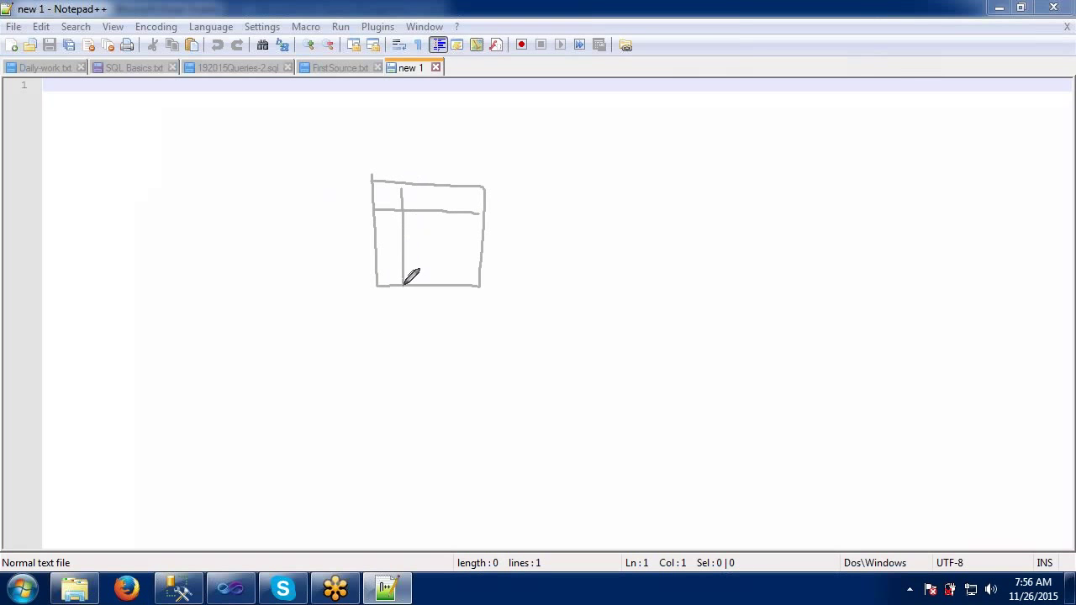
{"action": "mouse_move", "coordinate": [427, 148]}
{"action": "left_mouse_down"}
{"action": "mouse_move", "coordinate": [436, 168]}
{"action": "mouse_move", "coordinate": [408, 180]}
{"action": "left_mouse_up"}
{"action": "mouse_move", "coordinate": [313, 209]}
{"action": "left_mouse_down"}
{"action": "mouse_move", "coordinate": [353, 208]}
{"action": "mouse_move", "coordinate": [333, 237]}
{"action": "left_mouse_up"}
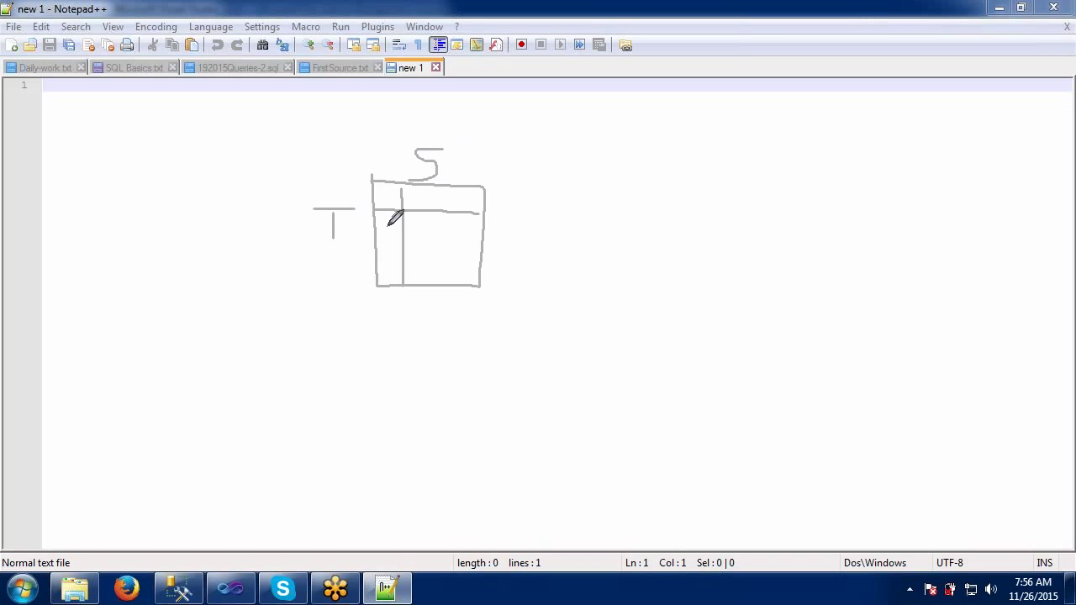
{"action": "left_click_drag", "start_coordinate": [374, 233], "coordinate": [496, 233]}
{"action": "left_click_drag", "start_coordinate": [377, 252], "coordinate": [475, 252]}
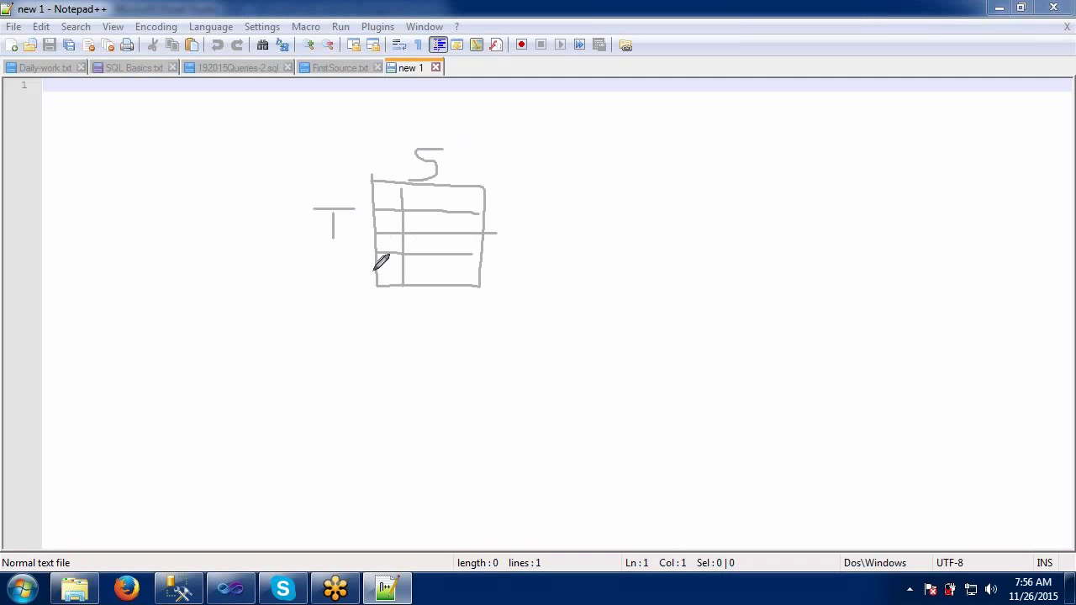
{"action": "left_click_drag", "start_coordinate": [377, 270], "coordinate": [472, 270]}
- Draw a stem below the sketched table splitting into four branches, and number the branches 1 to 4
{"action": "mouse_move", "coordinate": [422, 290]}
{"action": "left_mouse_down"}
{"action": "mouse_move", "coordinate": [428, 330]}
{"action": "mouse_move", "coordinate": [286, 397]}
{"action": "left_mouse_up"}
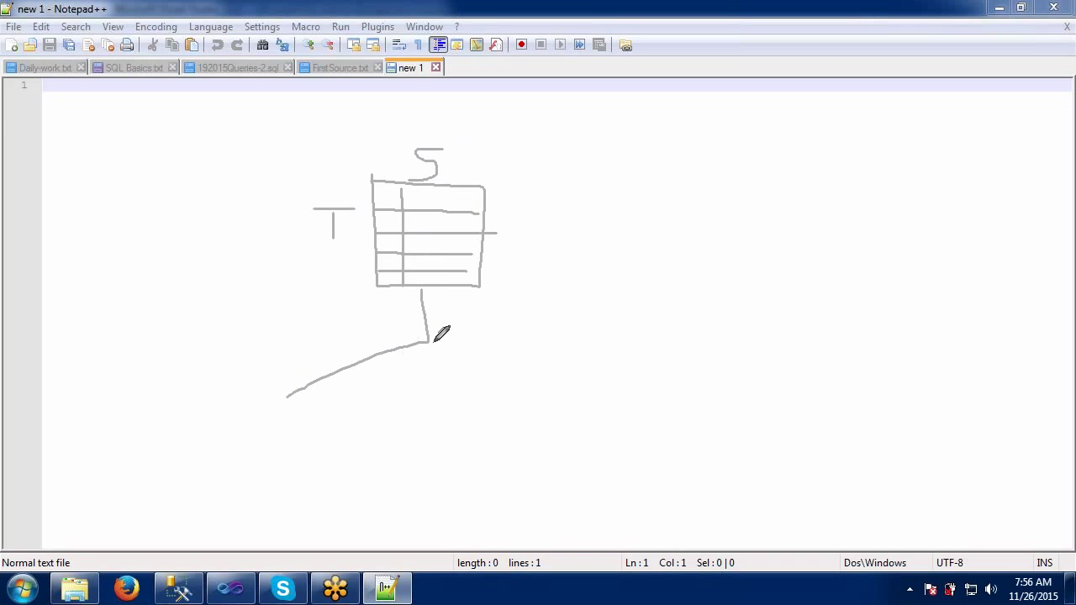
{"action": "left_click_drag", "start_coordinate": [431, 343], "coordinate": [431, 401]}
{"action": "left_click_drag", "start_coordinate": [430, 343], "coordinate": [566, 377]}
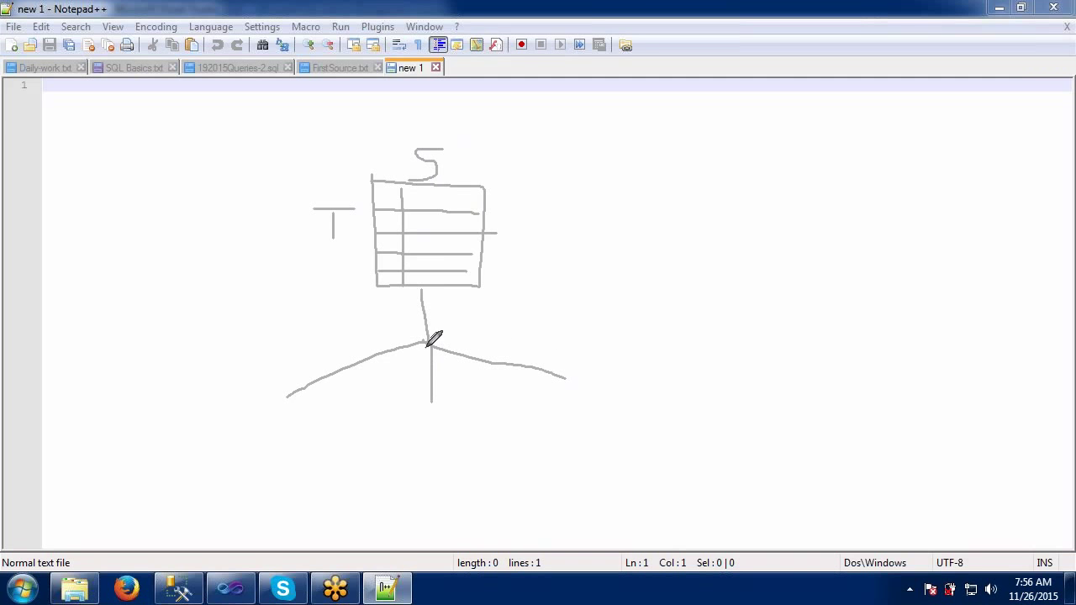
{"action": "left_click_drag", "start_coordinate": [427, 343], "coordinate": [629, 343]}
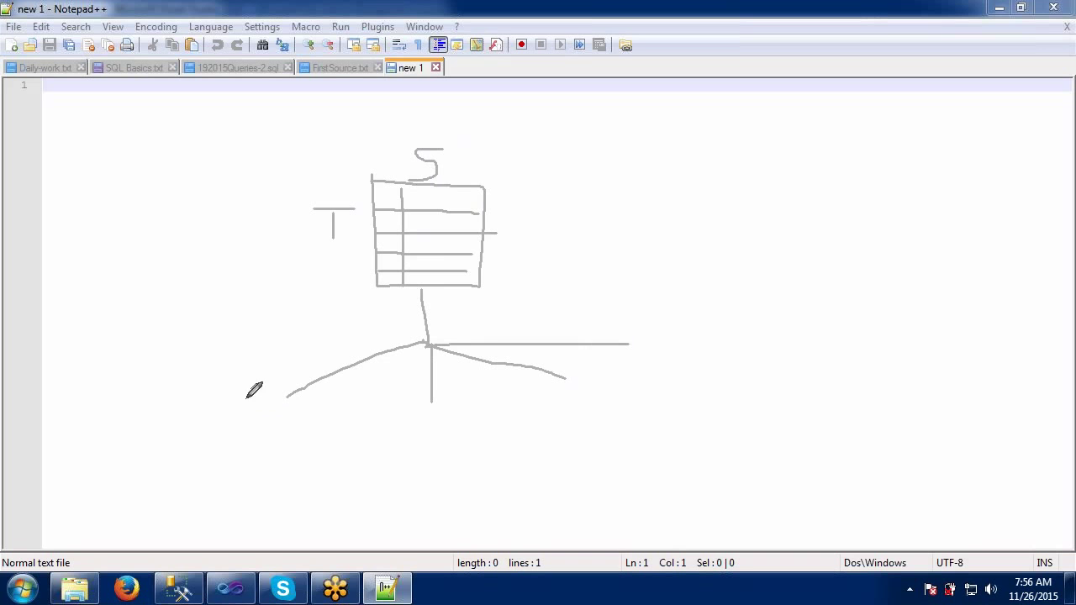
{"action": "left_click_drag", "start_coordinate": [266, 398], "coordinate": [266, 428]}
{"action": "mouse_move", "coordinate": [415, 411]}
{"action": "left_mouse_down"}
{"action": "mouse_move", "coordinate": [441, 422]}
{"action": "mouse_move", "coordinate": [412, 443]}
{"action": "mouse_move", "coordinate": [432, 445]}
{"action": "left_mouse_up"}
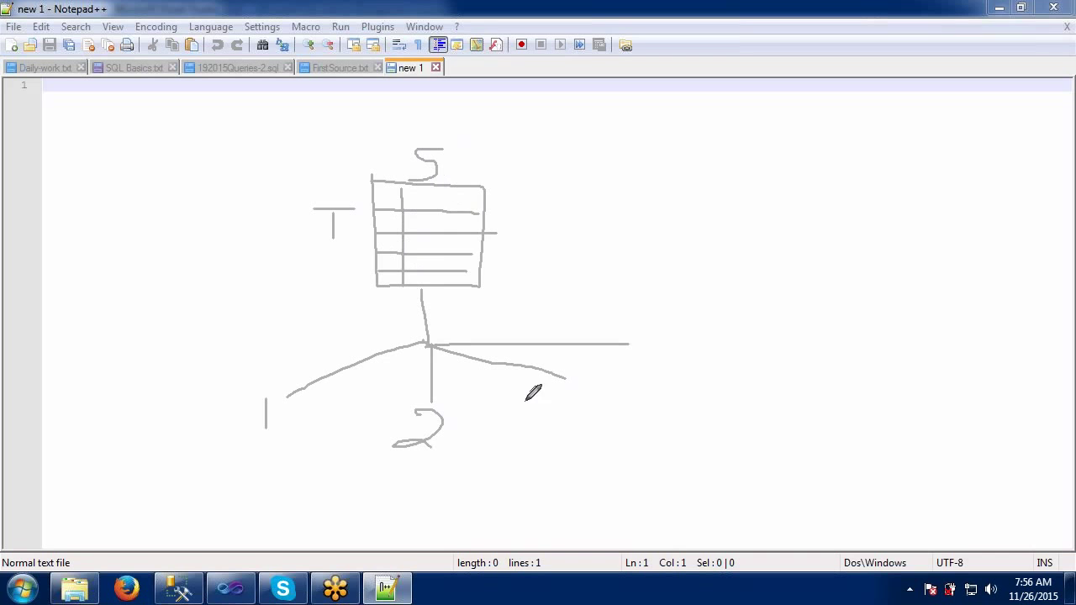
{"action": "mouse_move", "coordinate": [562, 391]}
{"action": "left_mouse_down"}
{"action": "mouse_move", "coordinate": [590, 391]}
{"action": "mouse_move", "coordinate": [563, 414]}
{"action": "mouse_move", "coordinate": [598, 427]}
{"action": "mouse_move", "coordinate": [545, 455]}
{"action": "left_mouse_up"}
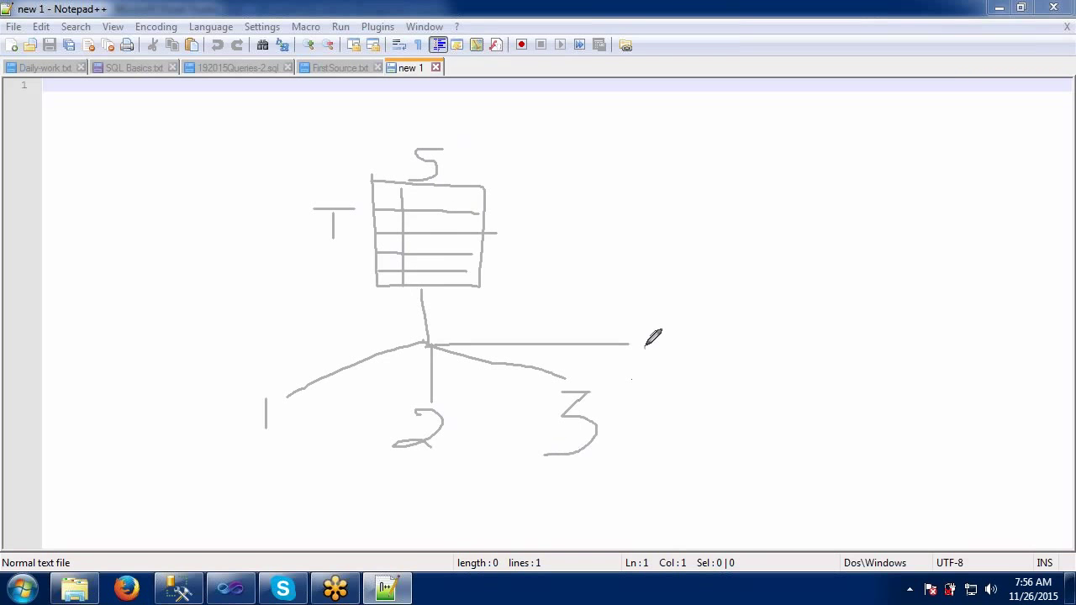
{"action": "mouse_move", "coordinate": [644, 346]}
{"action": "left_mouse_down"}
{"action": "mouse_move", "coordinate": [640, 376]}
{"action": "mouse_move", "coordinate": [662, 380]}
{"action": "mouse_move", "coordinate": [660, 400]}
{"action": "left_mouse_up"}
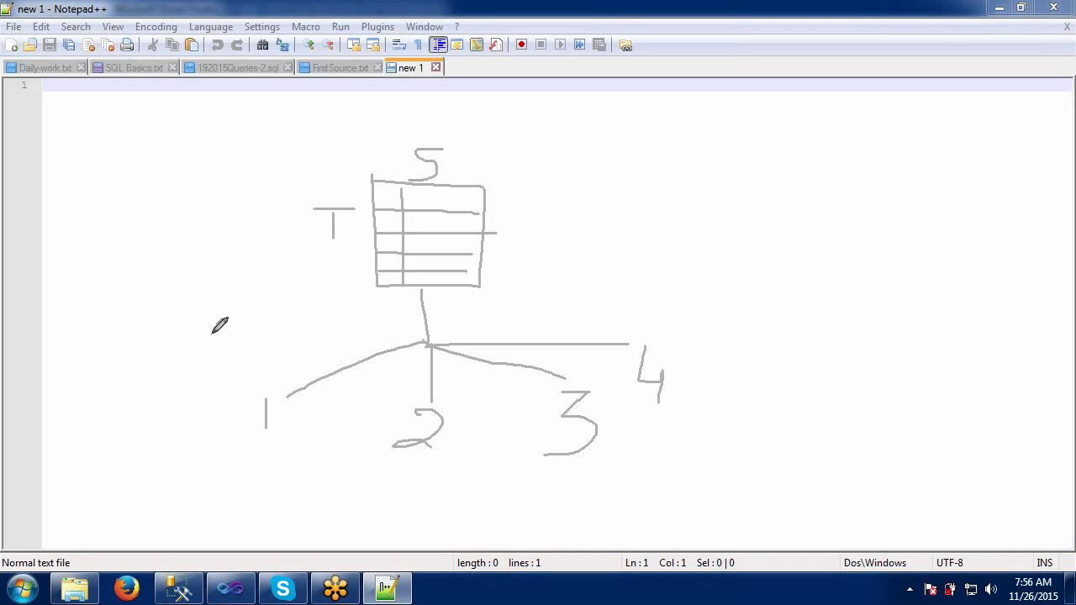
- Write the letters D and F beside branch 1 of the sketch
{"action": "mouse_move", "coordinate": [269, 337]}
{"action": "left_mouse_down"}
{"action": "mouse_move", "coordinate": [263, 379]}
{"action": "mouse_move", "coordinate": [316, 343]}
{"action": "mouse_move", "coordinate": [295, 380]}
{"action": "mouse_move", "coordinate": [255, 384]}
{"action": "left_mouse_up"}
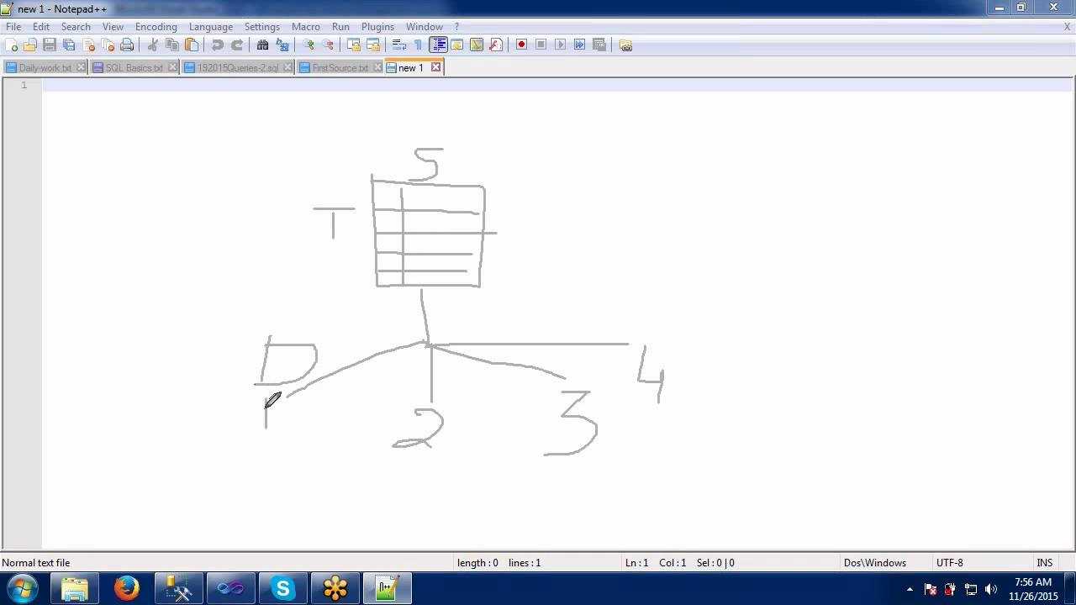
{"action": "mouse_move", "coordinate": [283, 418]}
{"action": "left_mouse_down"}
{"action": "mouse_move", "coordinate": [284, 457]}
{"action": "mouse_move", "coordinate": [283, 425]}
{"action": "mouse_move", "coordinate": [312, 422]}
{"action": "mouse_move", "coordinate": [307, 438]}
{"action": "left_mouse_up"}
{"action": "left_click", "coordinate": [644, 438]}
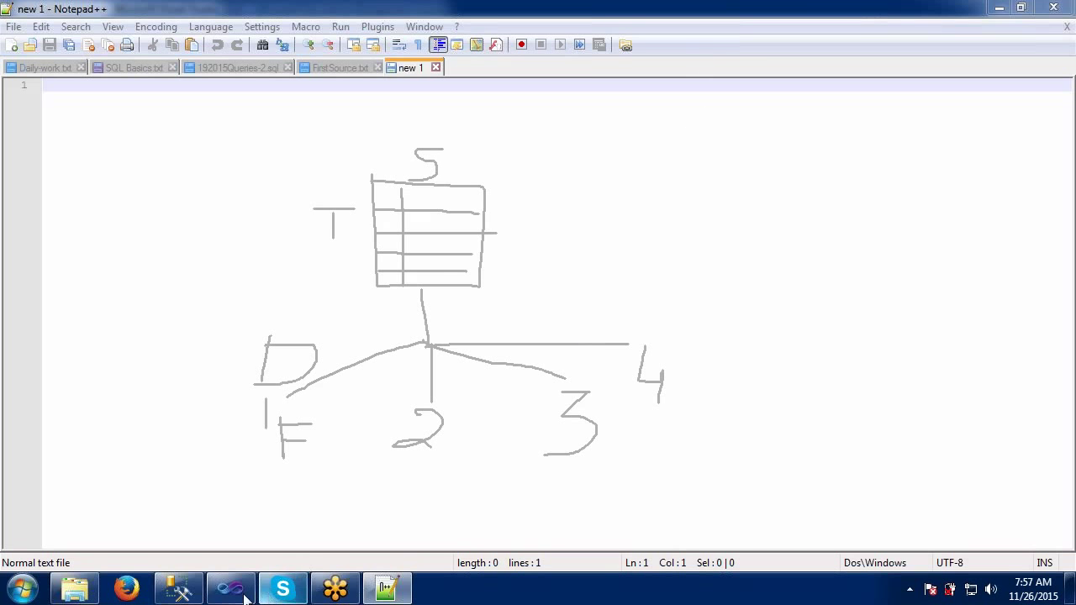
- Clear the pen sketch from the screen and switch back to Visual Studio
{"action": "mouse_move", "coordinate": [230, 588]}
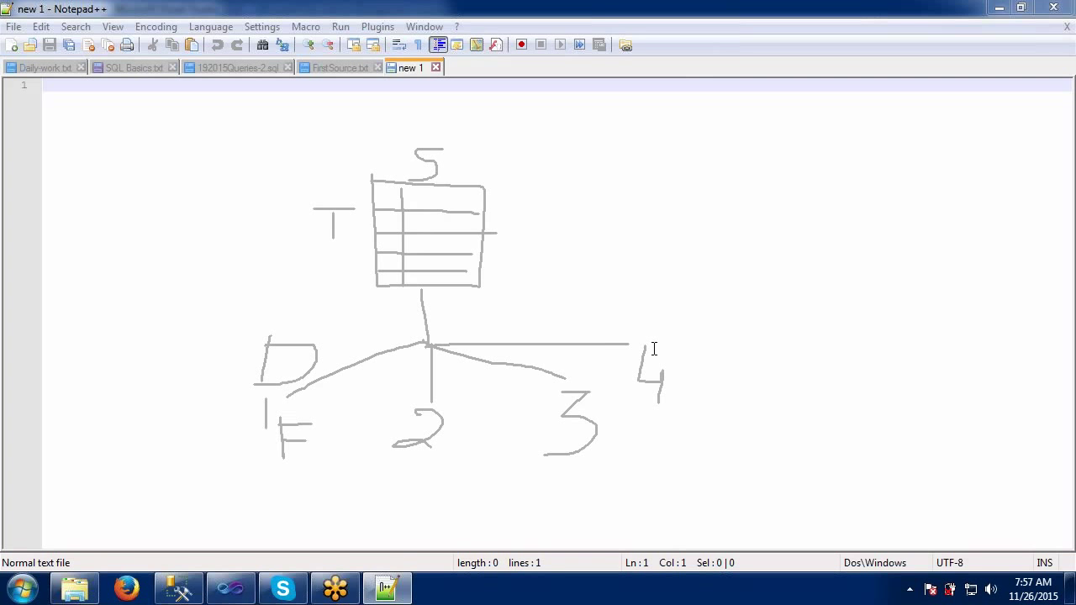
{"action": "left_click", "coordinate": [231, 588]}
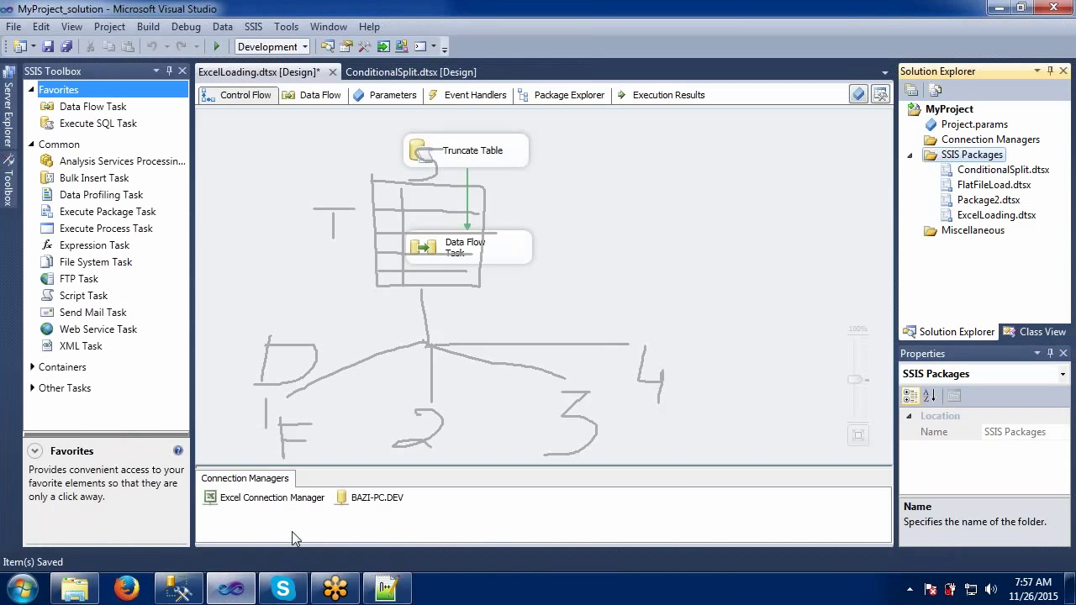
{"action": "left_click", "coordinate": [387, 588]}
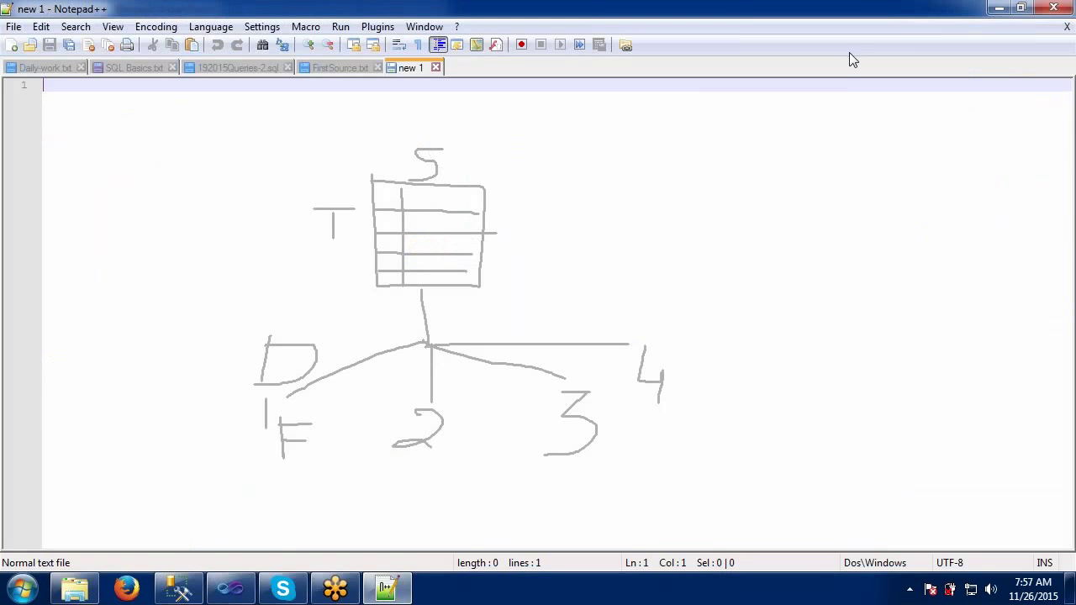
{"action": "key", "text": "Escape"}
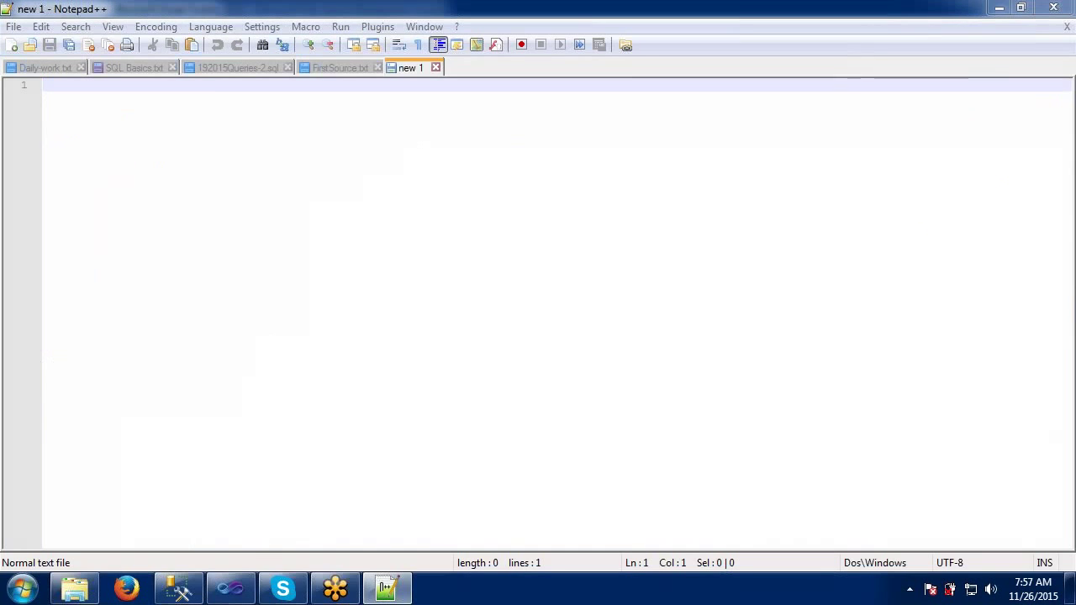
{"action": "left_click", "coordinate": [231, 589]}
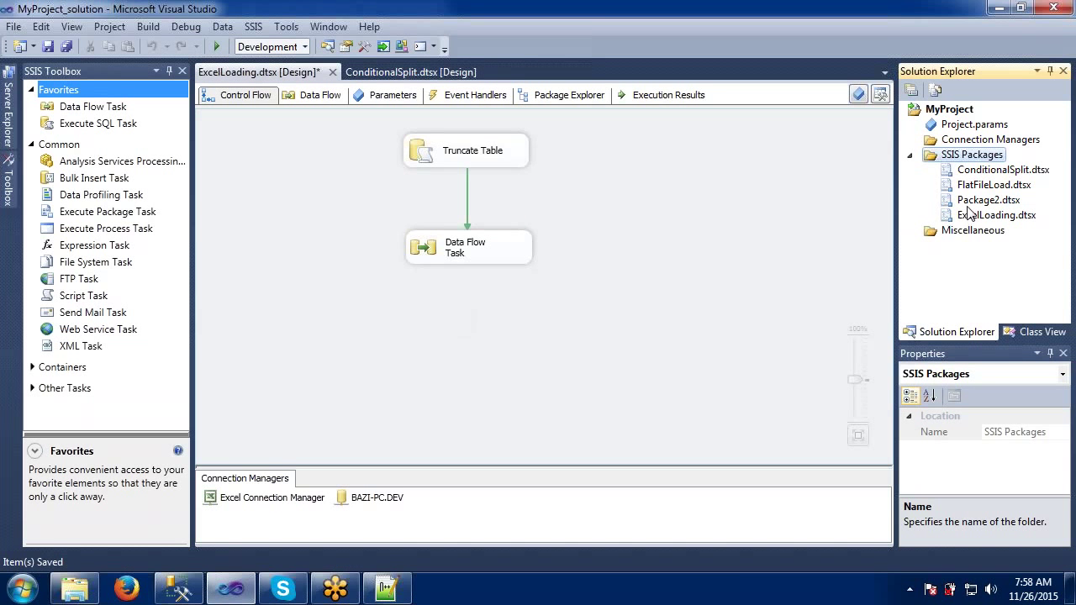
- Create a new SSIS package in the project and add a Data Flow Task to its control flow
{"action": "right_click", "coordinate": [963, 160]}
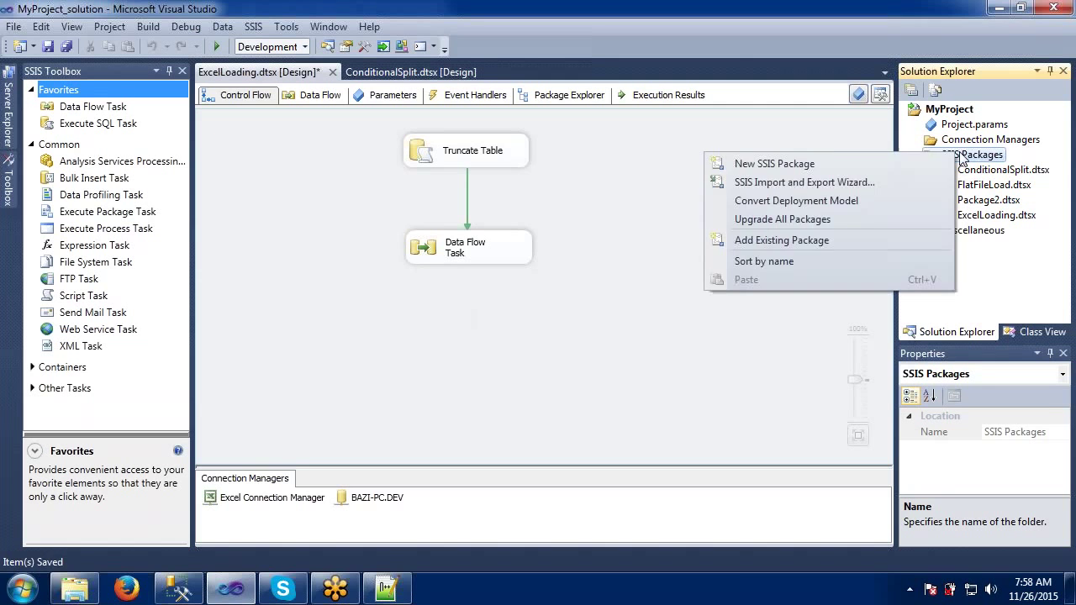
{"action": "left_click", "coordinate": [828, 164]}
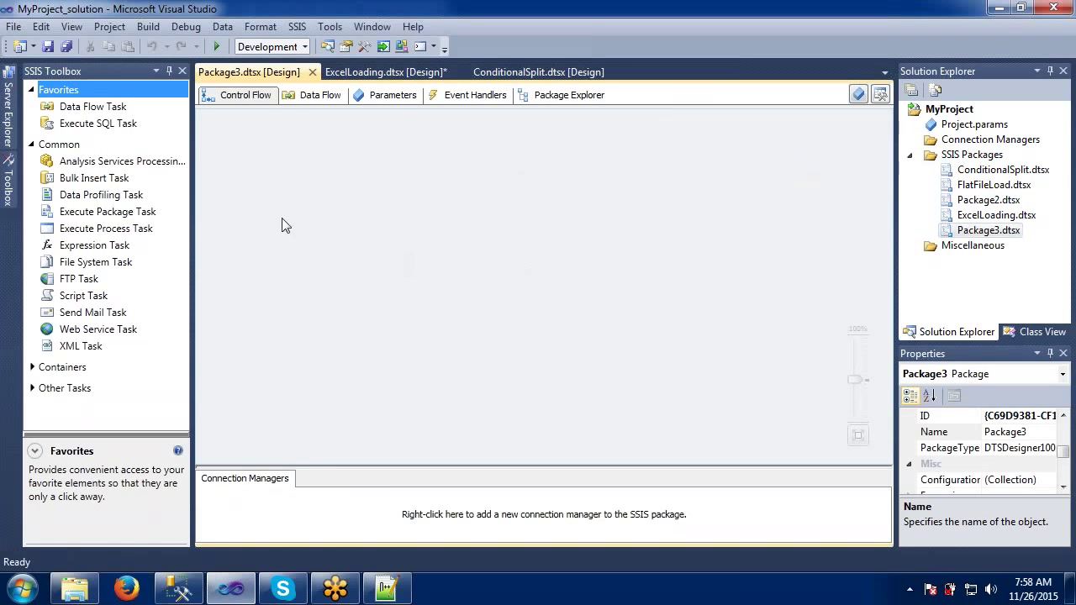
{"action": "left_click", "coordinate": [84, 109]}
{"action": "left_click_drag", "start_coordinate": [85, 111], "coordinate": [429, 191]}
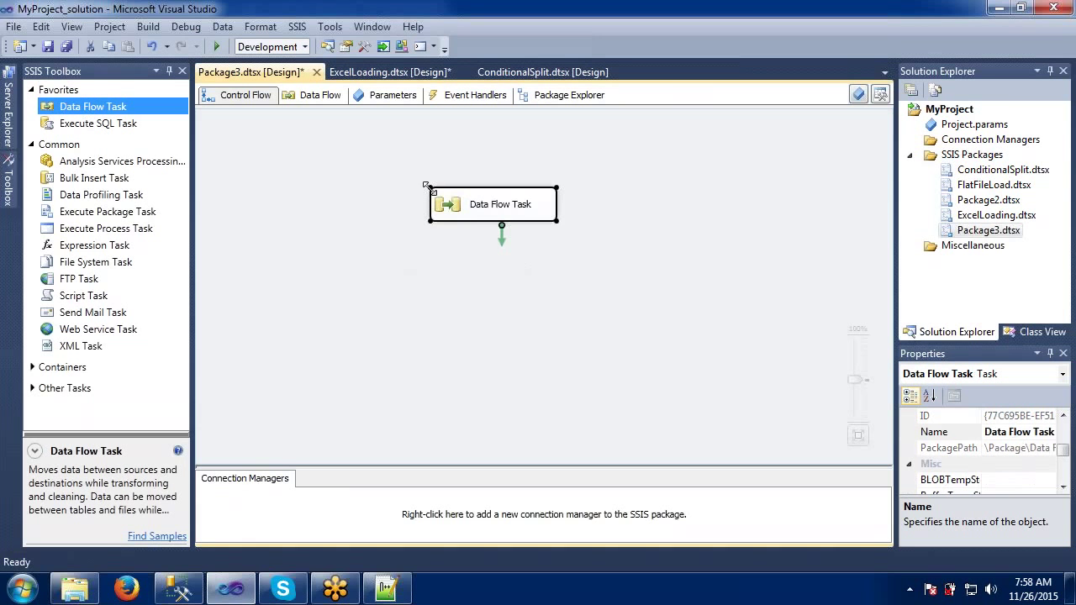
- Open the Data Flow Task's data flow and add an OLE DB Source to it
{"action": "double_click", "coordinate": [463, 220]}
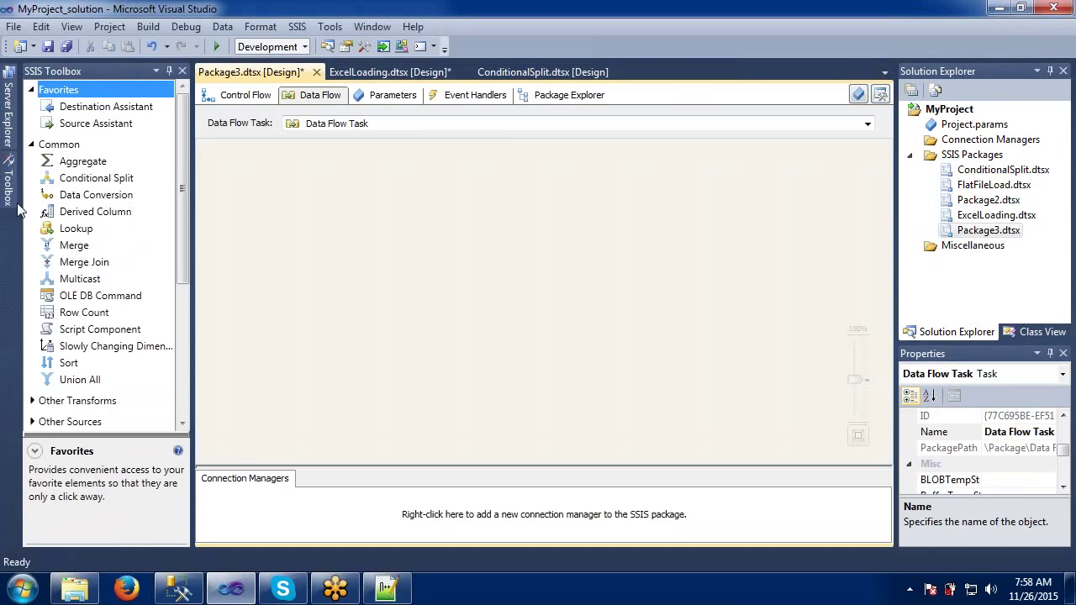
{"action": "left_click", "coordinate": [33, 145]}
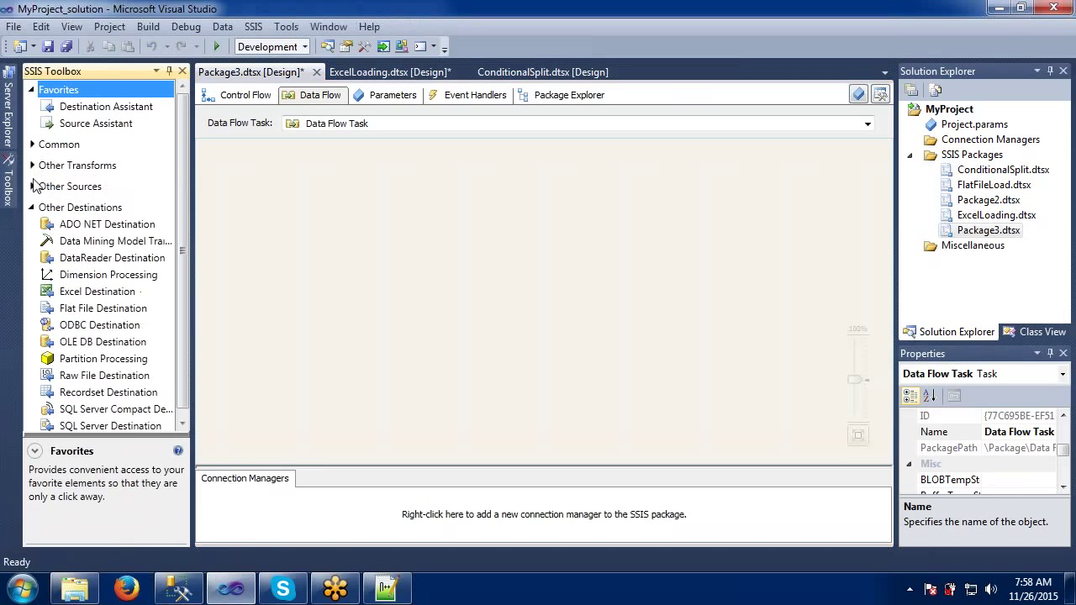
{"action": "left_click", "coordinate": [34, 209]}
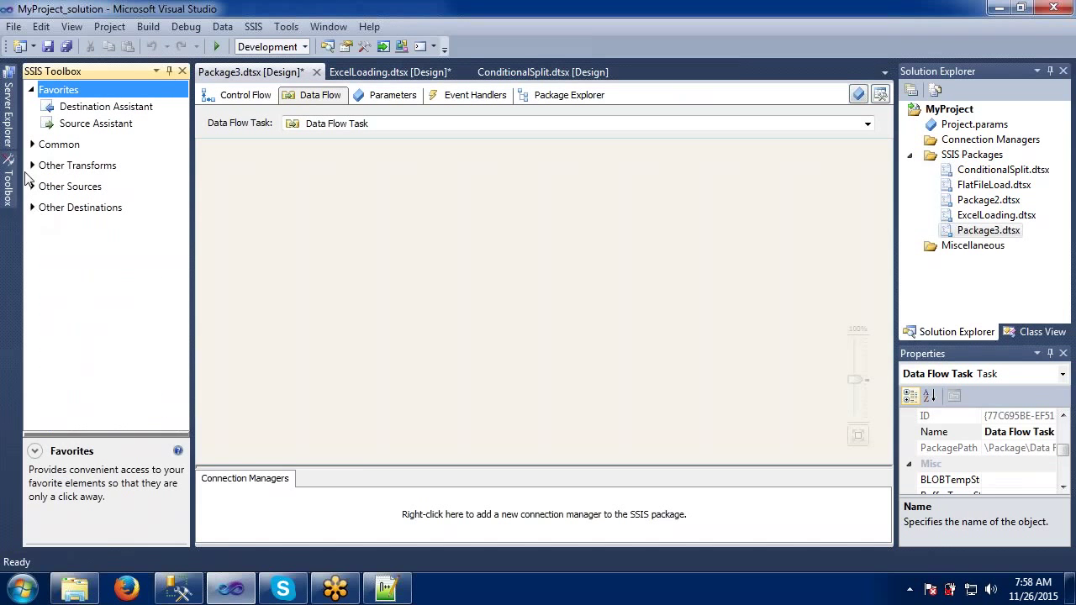
{"action": "left_click", "coordinate": [32, 186]}
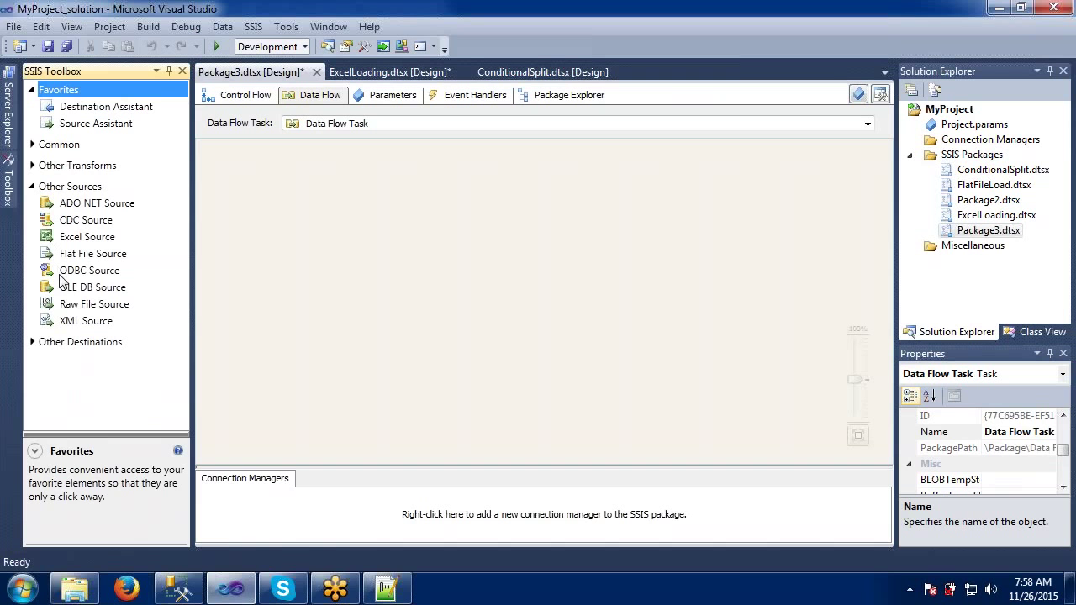
{"action": "left_click_drag", "start_coordinate": [65, 287], "coordinate": [446, 230]}
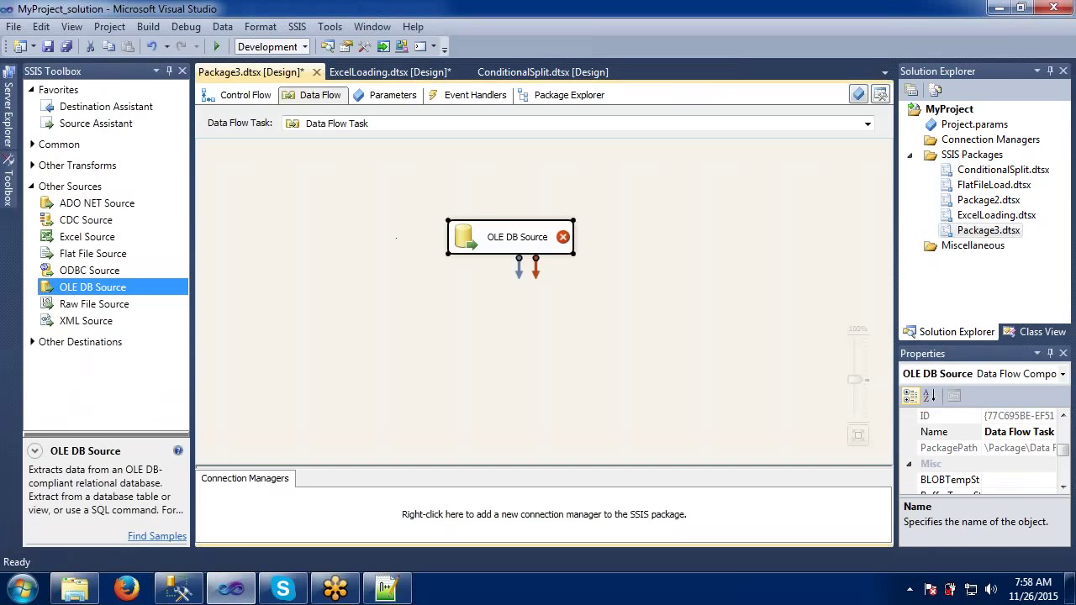
- Open the OLE DB Source's settings and assign it a connection manager based on the existing AdventureWoks data connection
{"action": "double_click", "coordinate": [469, 238]}
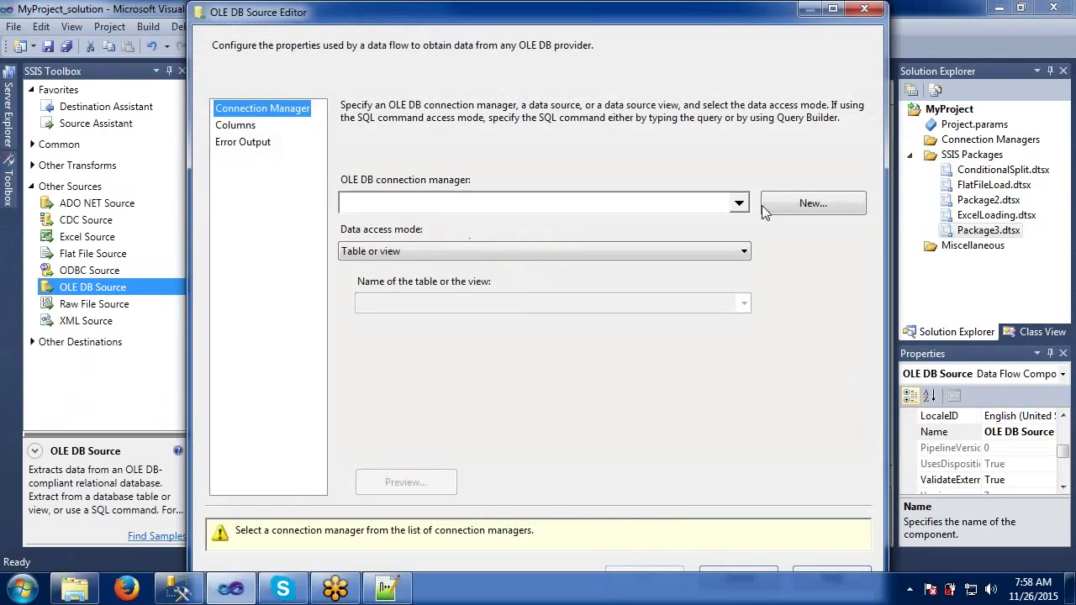
{"action": "left_click", "coordinate": [784, 204]}
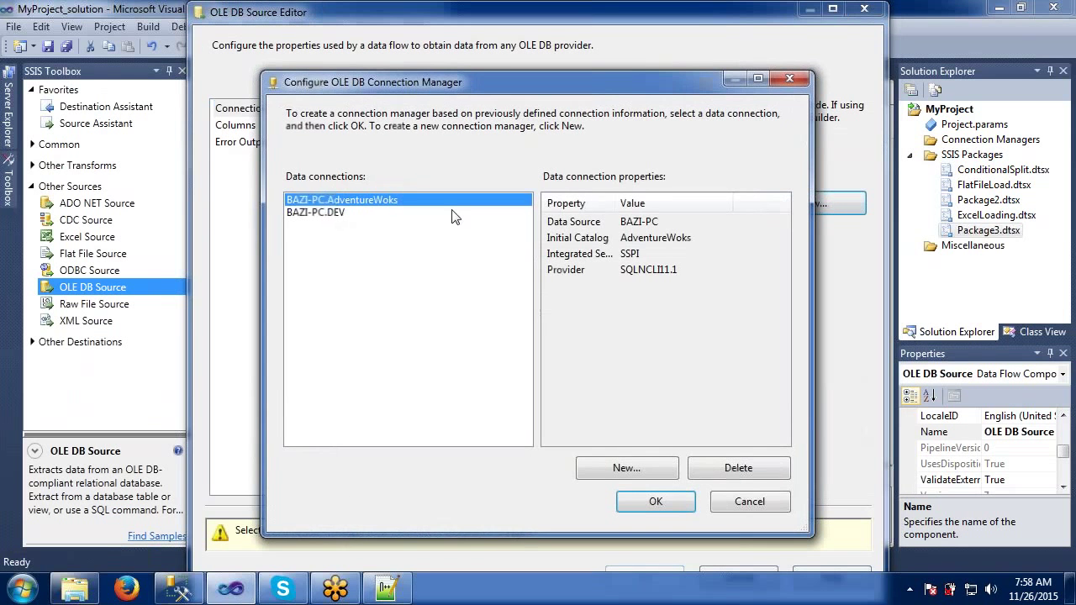
{"action": "left_click", "coordinate": [635, 498]}
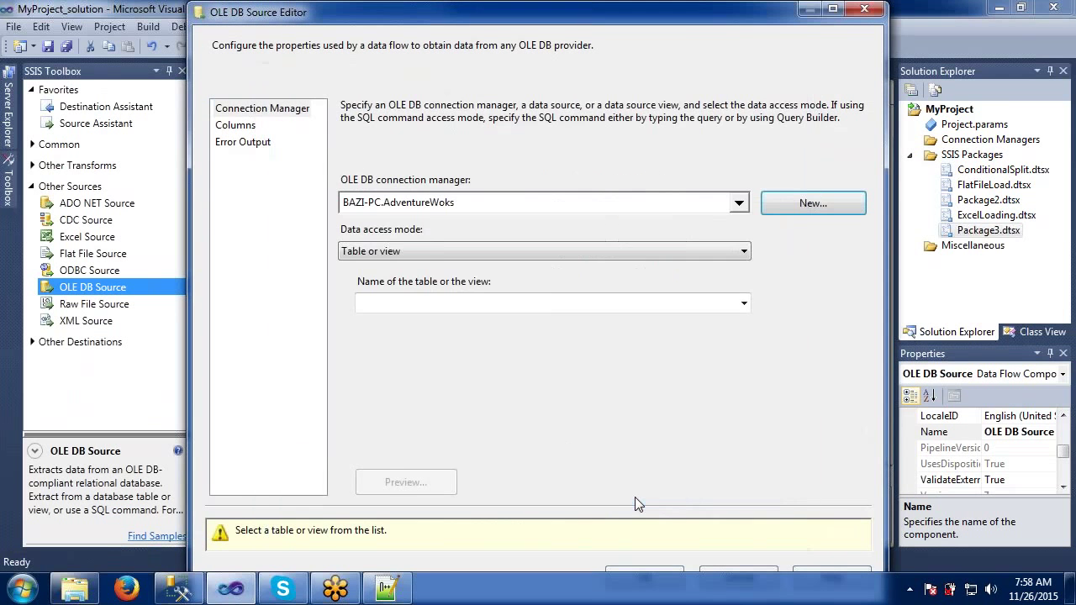
- Set the source to read the [dbo].[DimCurrency] table in Table or view mode, check its columns and accept the settings
{"action": "left_click", "coordinate": [434, 251]}
{"action": "left_click", "coordinate": [437, 268]}
{"action": "left_click", "coordinate": [443, 307]}
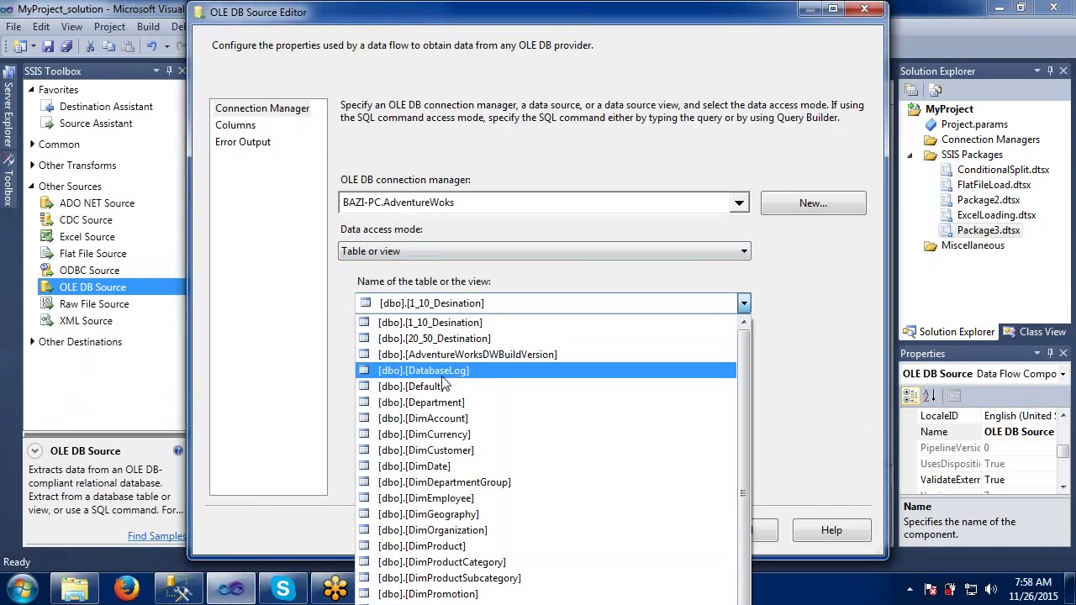
{"action": "left_click", "coordinate": [446, 433]}
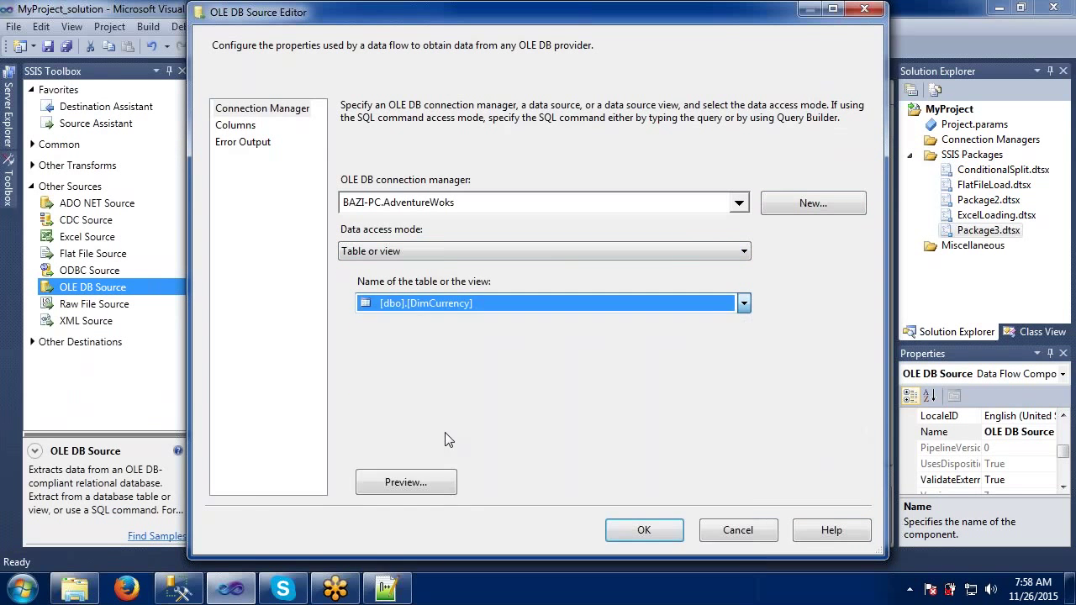
{"action": "left_click", "coordinate": [239, 127]}
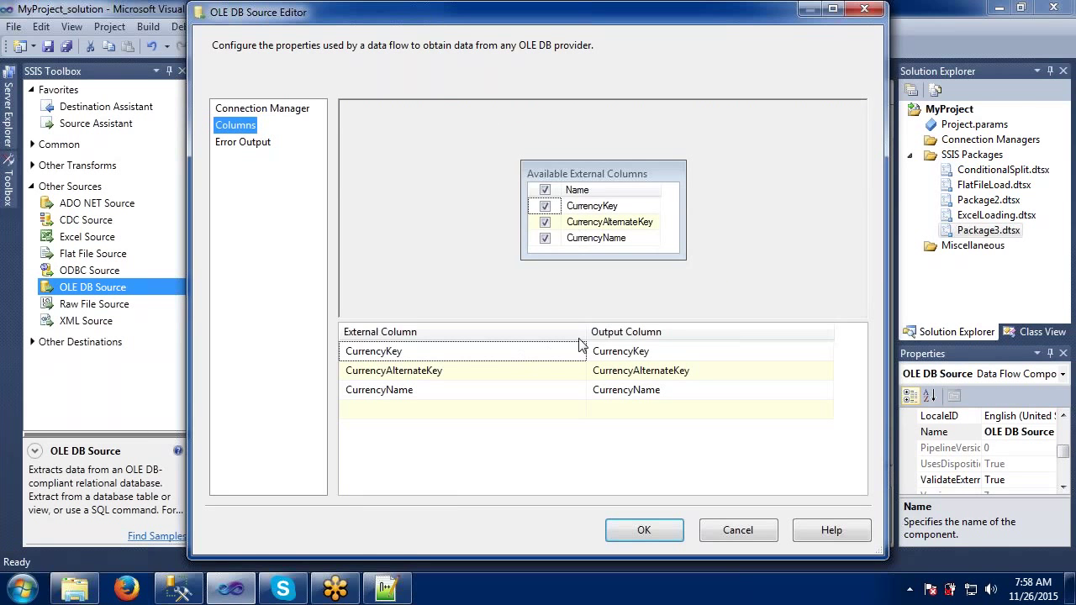
{"action": "left_click", "coordinate": [636, 531]}
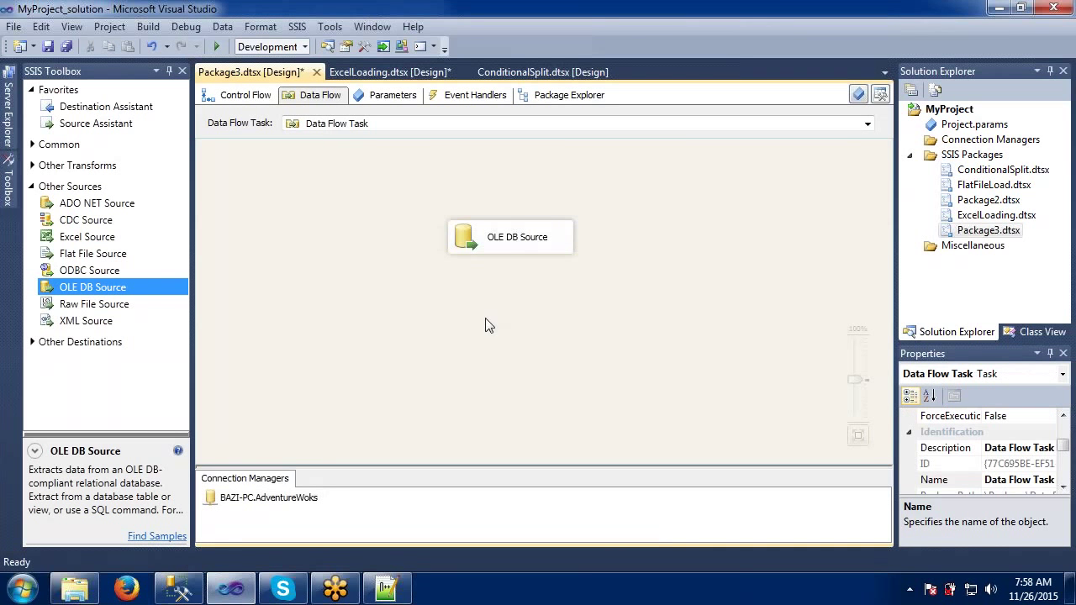
- Switch to SQL Server Management Studio and add the query "select * from dimcurrency" below the truncate statement
{"action": "left_click", "coordinate": [178, 588]}
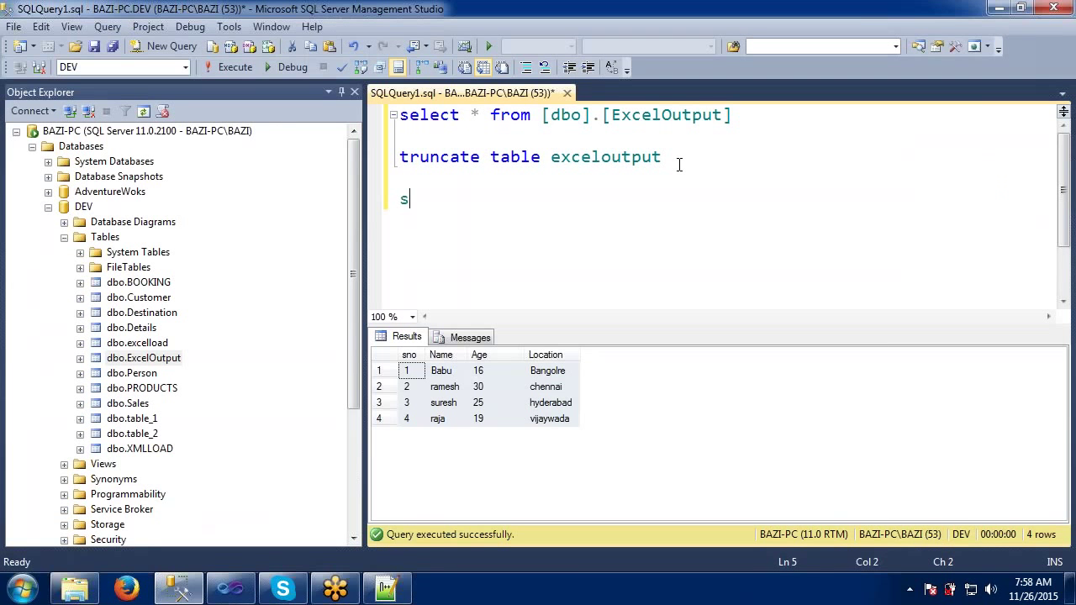
{"action": "type", "text": "elect * fr"}
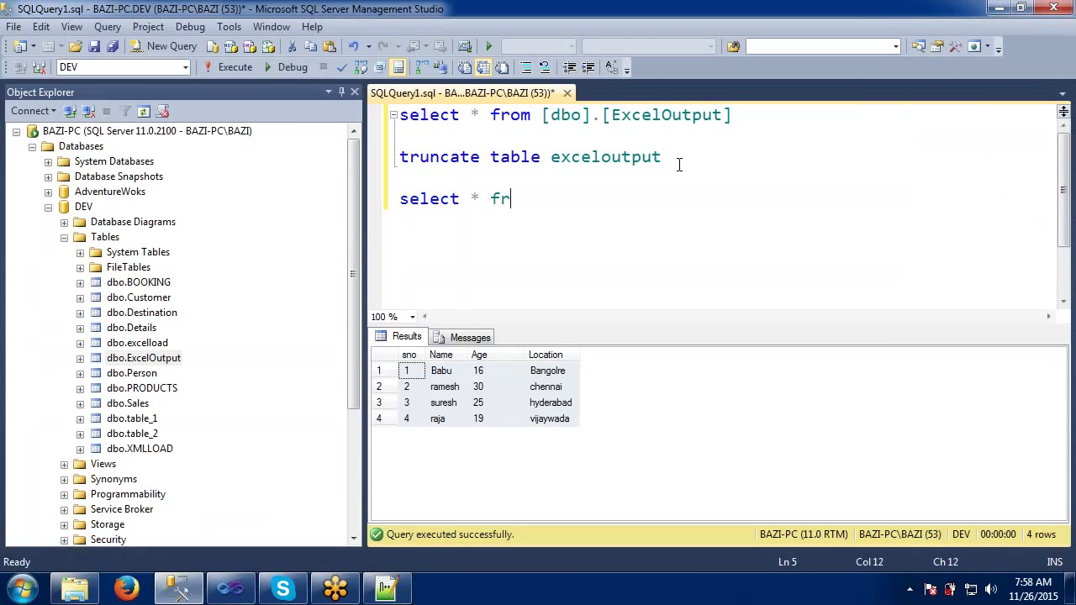
{"action": "type", "text": "om dimc"}
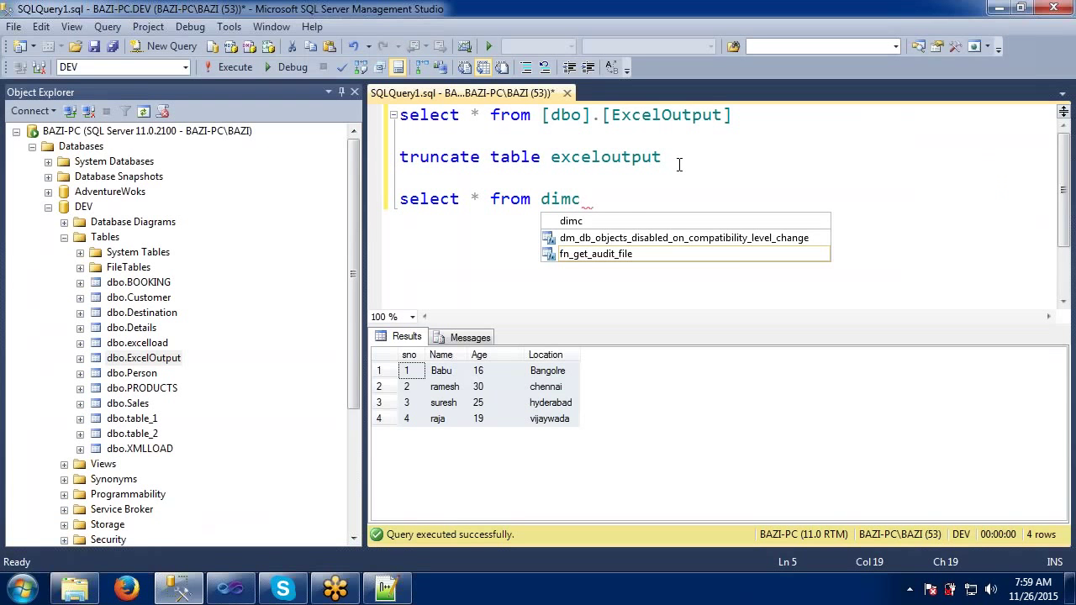
{"action": "type", "text": "urrencty"}
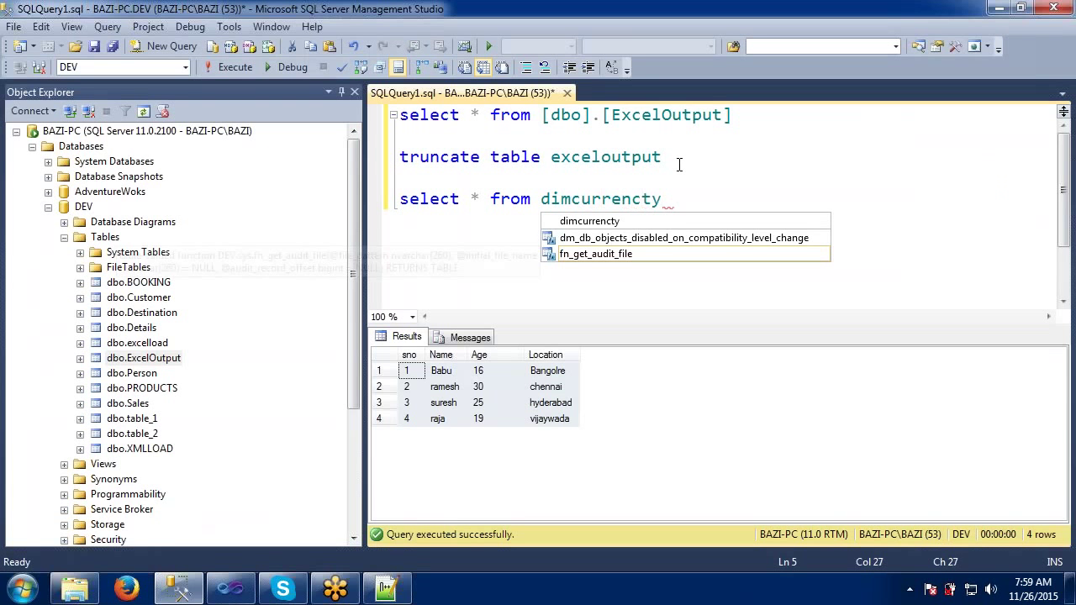
{"action": "type", "text": "\\\\y"}
{"action": "key", "text": "BackSpace"}
{"action": "key", "text": "BackSpace"}
{"action": "key", "text": "BackSpace"}
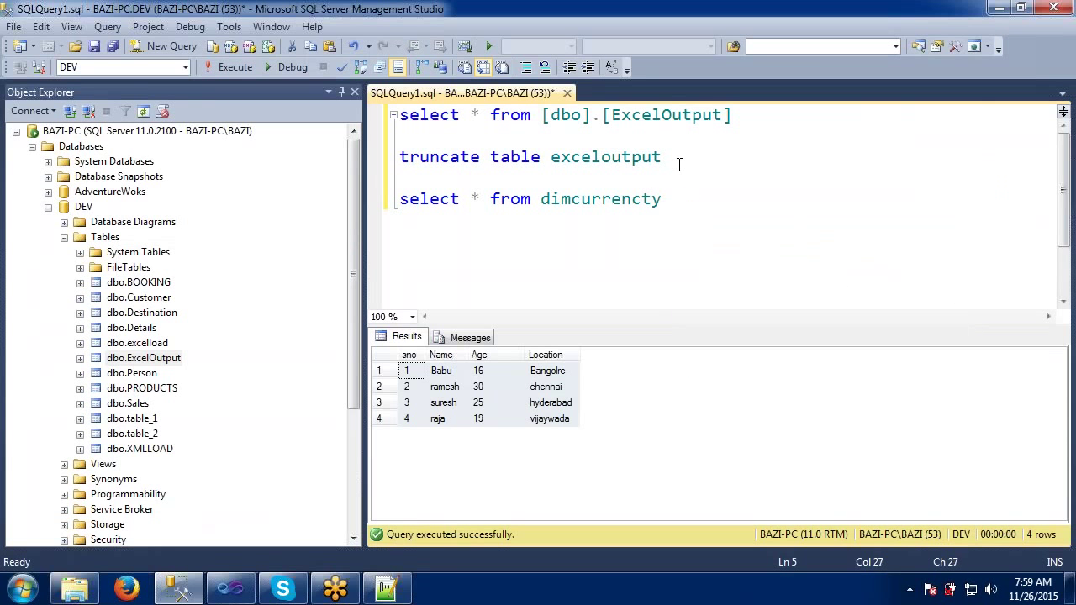
{"action": "key", "text": "BackSpace"}
{"action": "key", "text": "BackSpace"}
{"action": "type", "text": "y"}
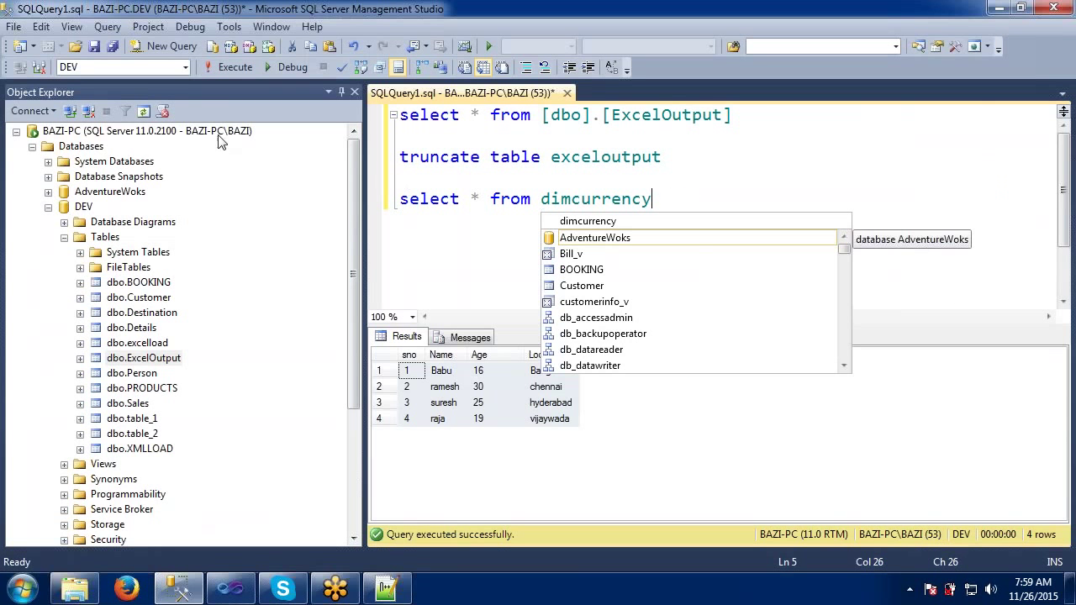
- Set the query database to AdventureWoks and execute only the dimcurrency select statement
{"action": "left_click", "coordinate": [185, 67]}
{"action": "left_click", "coordinate": [143, 84]}
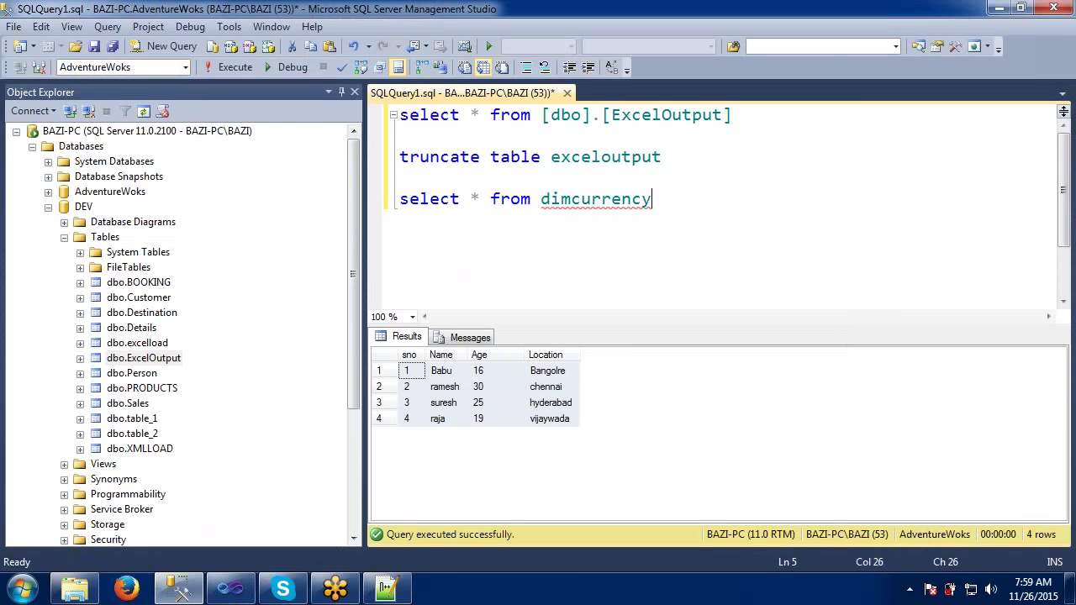
{"action": "left_click_drag", "start_coordinate": [655, 202], "coordinate": [396, 200]}
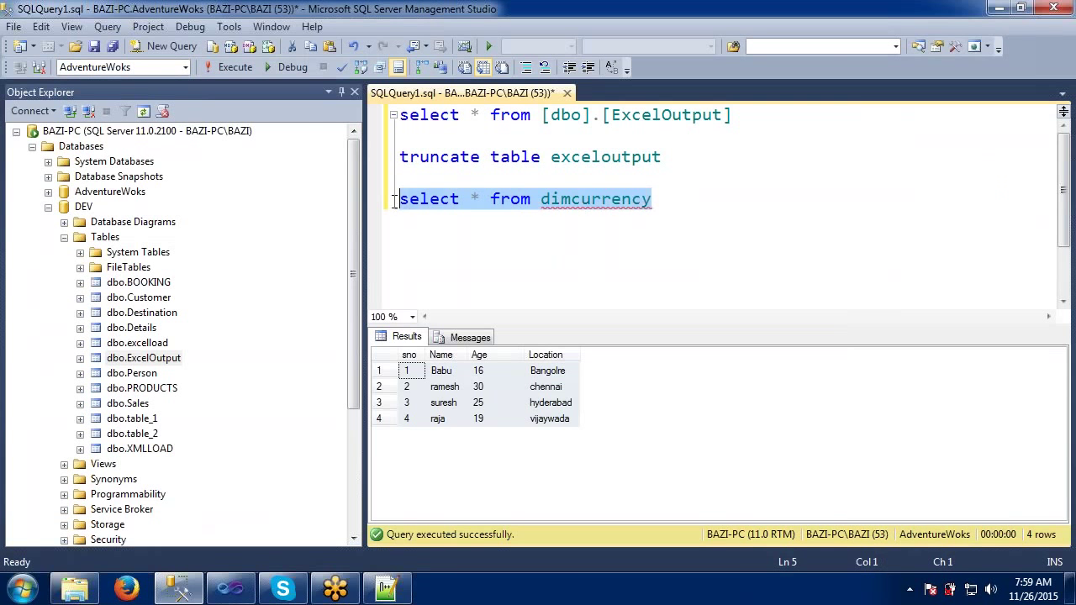
{"action": "left_click", "coordinate": [216, 68]}
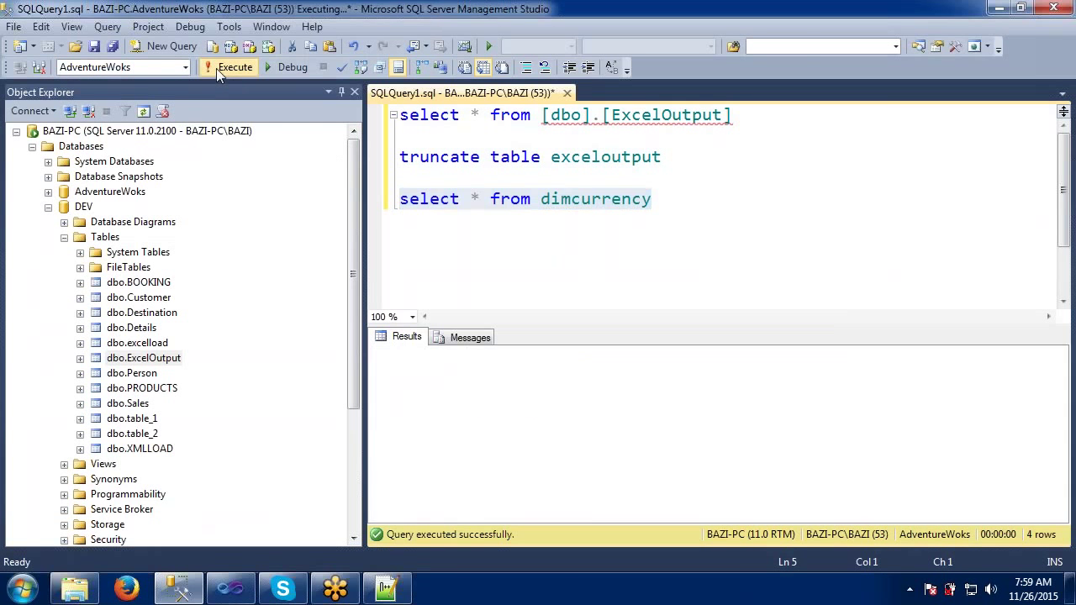
- Examine the currency names in the first rows of the dimcurrency query results
{"action": "left_click", "coordinate": [611, 436]}
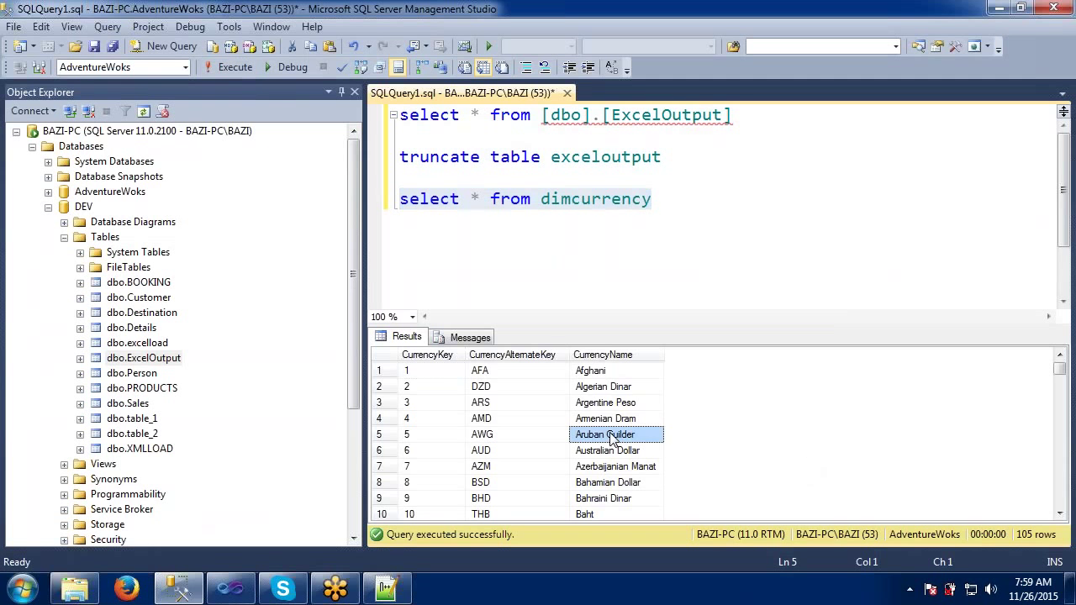
{"action": "left_click", "coordinate": [608, 404]}
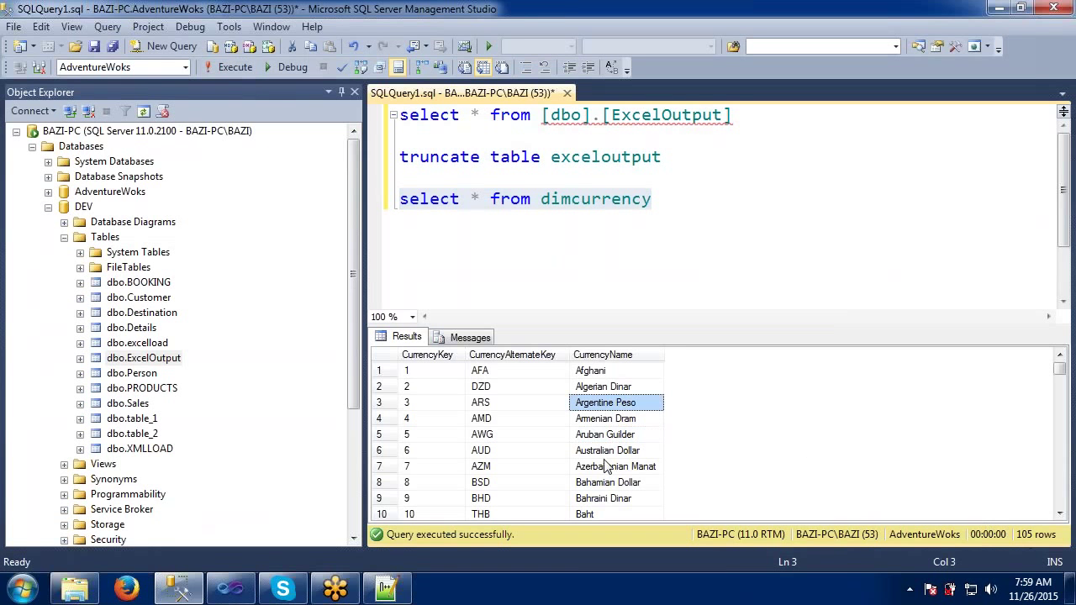
{"action": "left_click", "coordinate": [603, 451]}
{"action": "left_click", "coordinate": [602, 419]}
{"action": "left_click", "coordinate": [599, 387]}
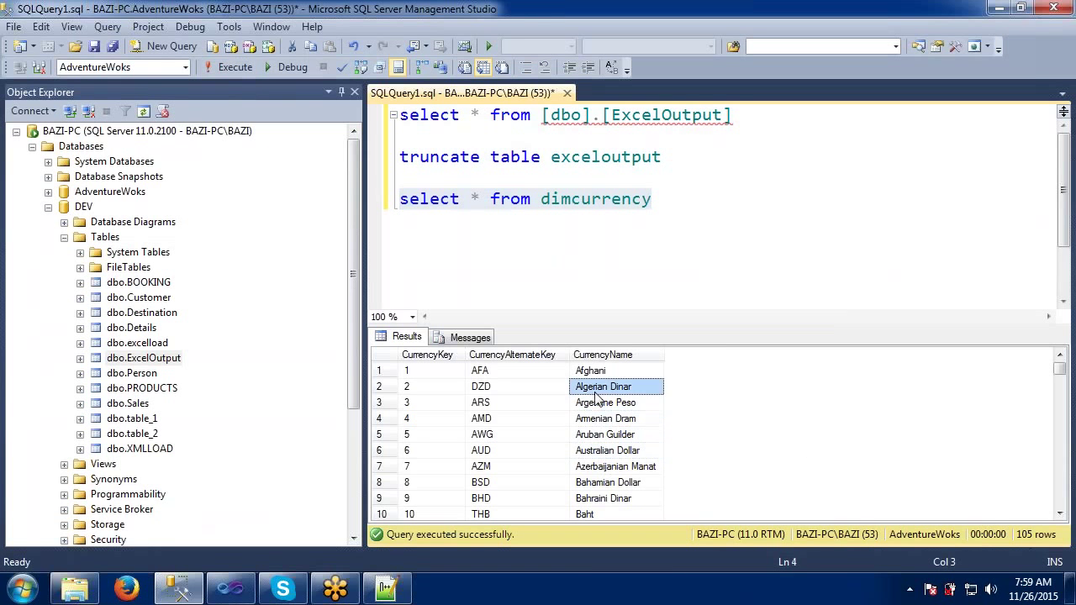
{"action": "left_click", "coordinate": [599, 374]}
{"action": "left_click", "coordinate": [597, 404]}
{"action": "left_click", "coordinate": [600, 435]}
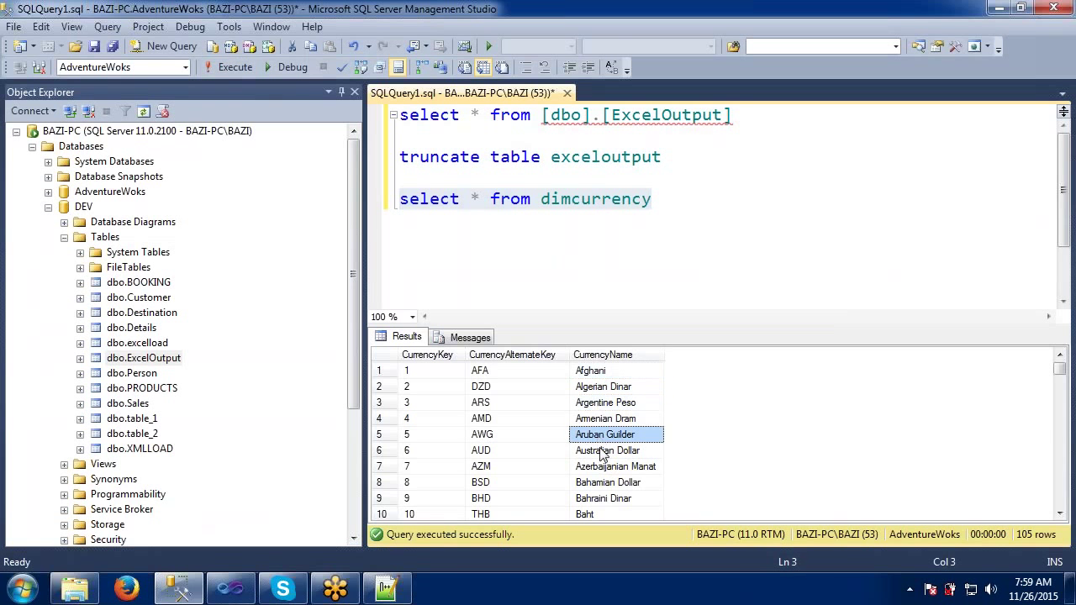
{"action": "mouse_move", "coordinate": [1062, 374]}
{"action": "left_mouse_down"}
{"action": "mouse_move", "coordinate": [1062, 454]}
{"action": "mouse_move", "coordinate": [1060, 363]}
{"action": "left_mouse_up"}
- Switch back to Visual Studio and add a Multicast transformation below the OLE DB Source
{"action": "left_click", "coordinate": [230, 588]}
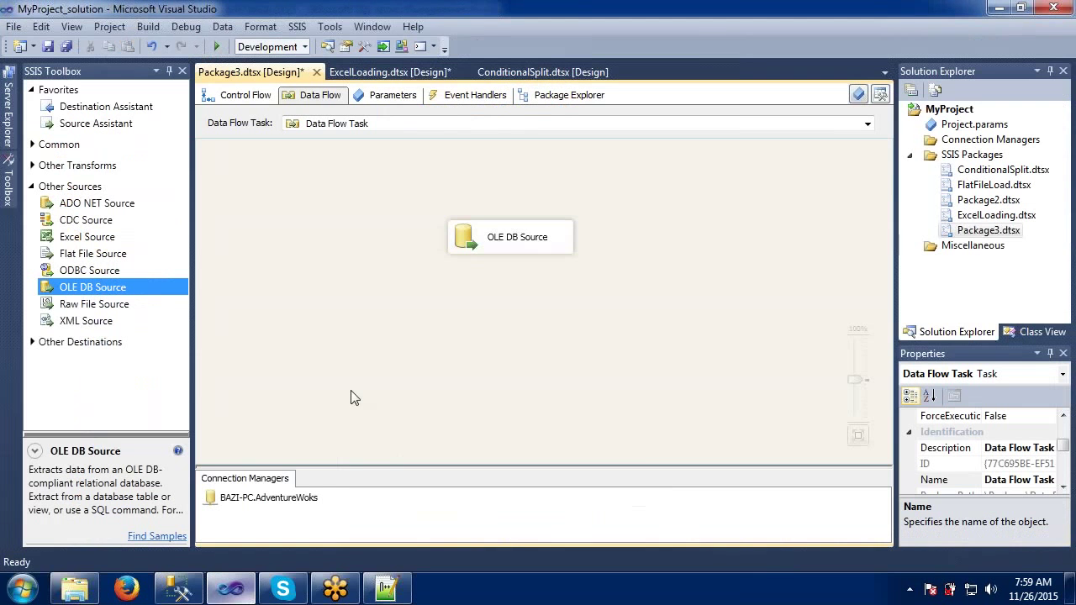
{"action": "left_click", "coordinate": [33, 144]}
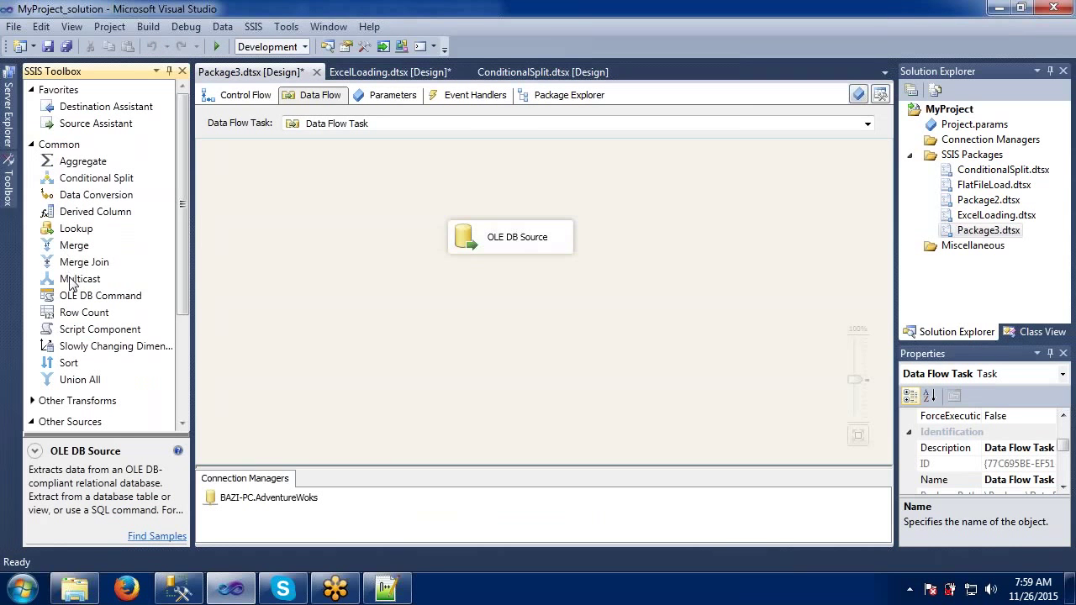
{"action": "left_click_drag", "start_coordinate": [71, 280], "coordinate": [463, 311]}
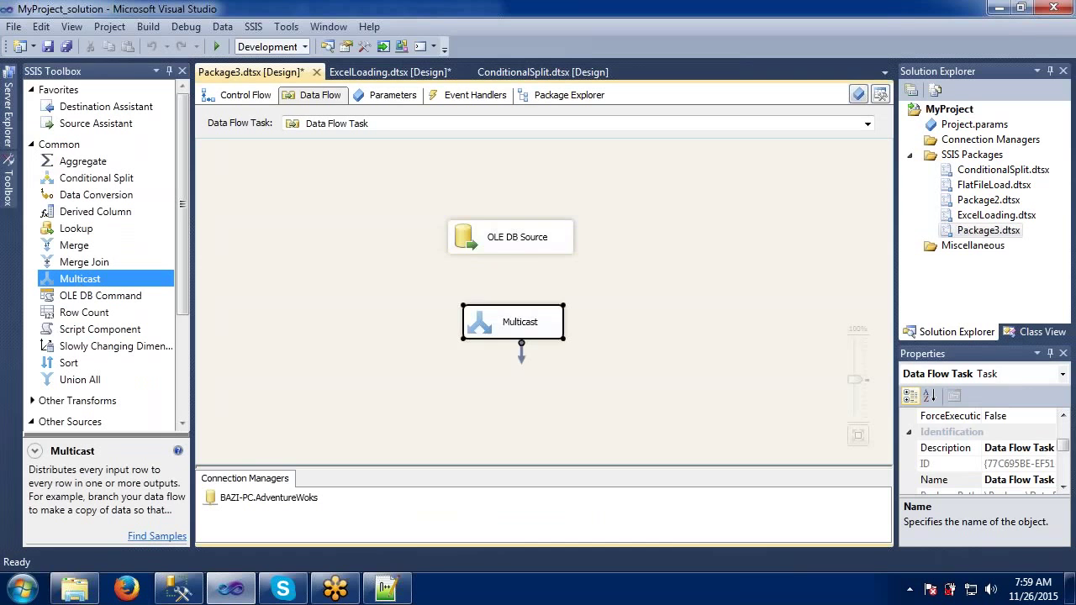
- Move the OLE DB Source and the Multicast up and to the left on the canvas, and widen the Multicast box
{"action": "left_click_drag", "start_coordinate": [522, 244], "coordinate": [491, 207]}
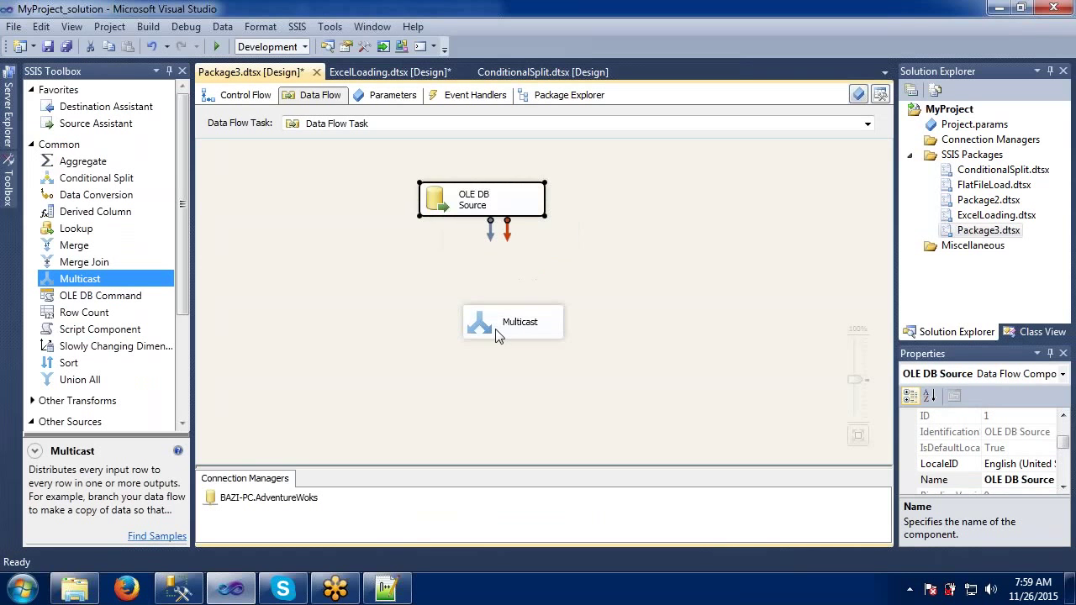
{"action": "left_click_drag", "start_coordinate": [496, 335], "coordinate": [463, 313]}
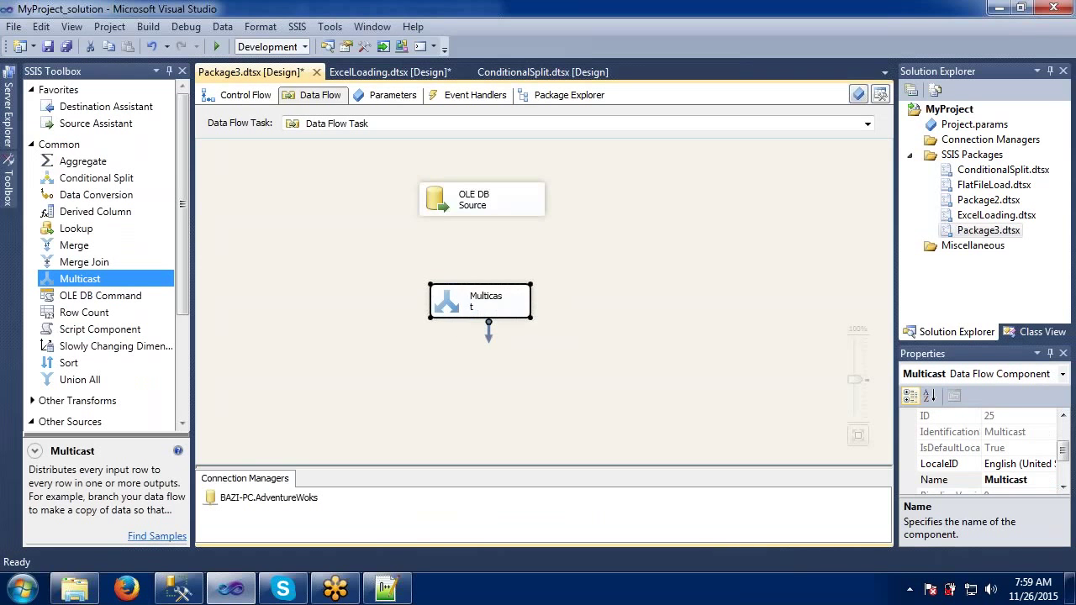
{"action": "left_click", "coordinate": [533, 304]}
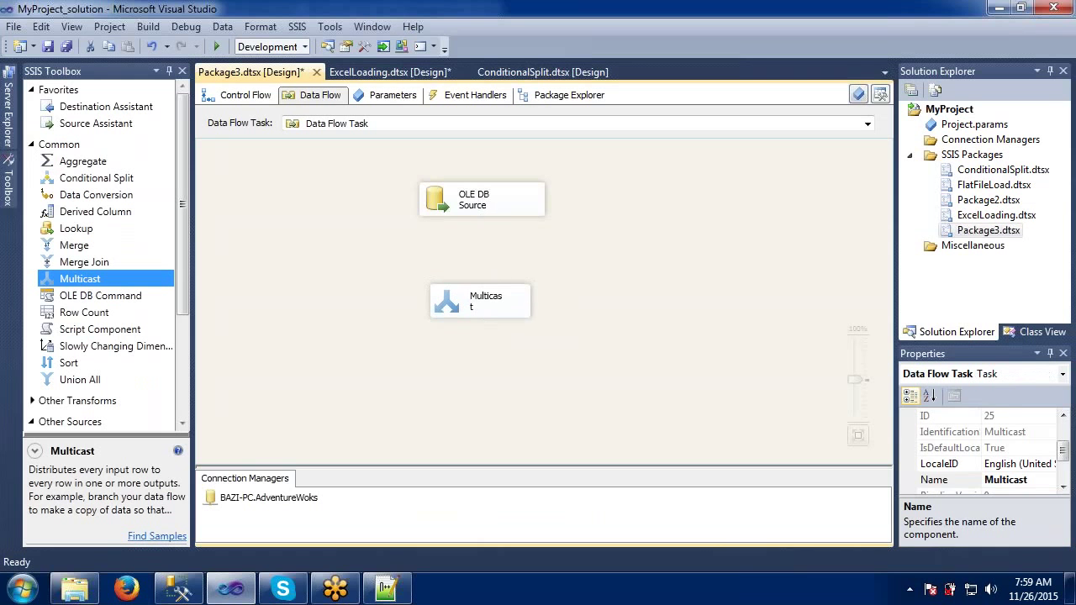
{"action": "left_click", "coordinate": [527, 306]}
{"action": "left_click_drag", "start_coordinate": [529, 301], "coordinate": [554, 301]}
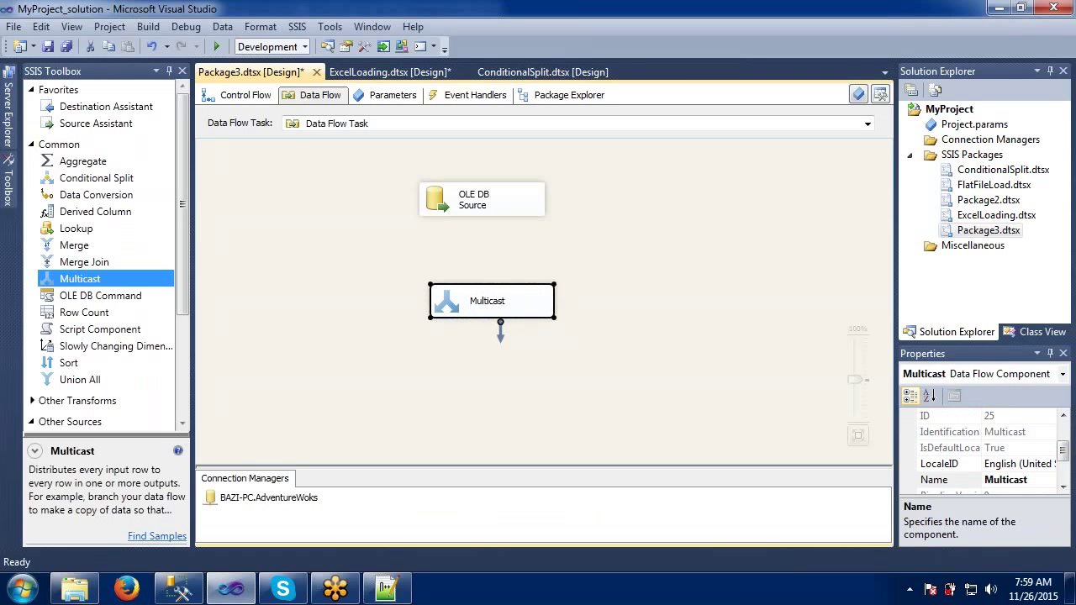
- Connect the OLE DB Source's regular output to the Multicast, then open the Multicast's editor and accept it without changes
{"action": "left_click", "coordinate": [494, 204]}
{"action": "left_click_drag", "start_coordinate": [490, 226], "coordinate": [448, 304]}
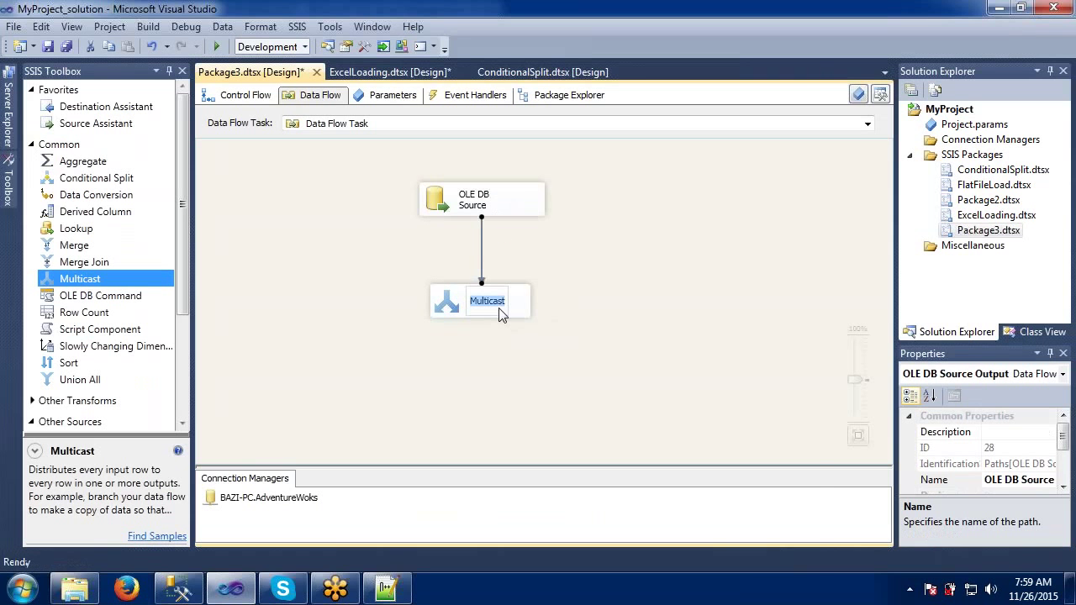
{"action": "double_click", "coordinate": [444, 302]}
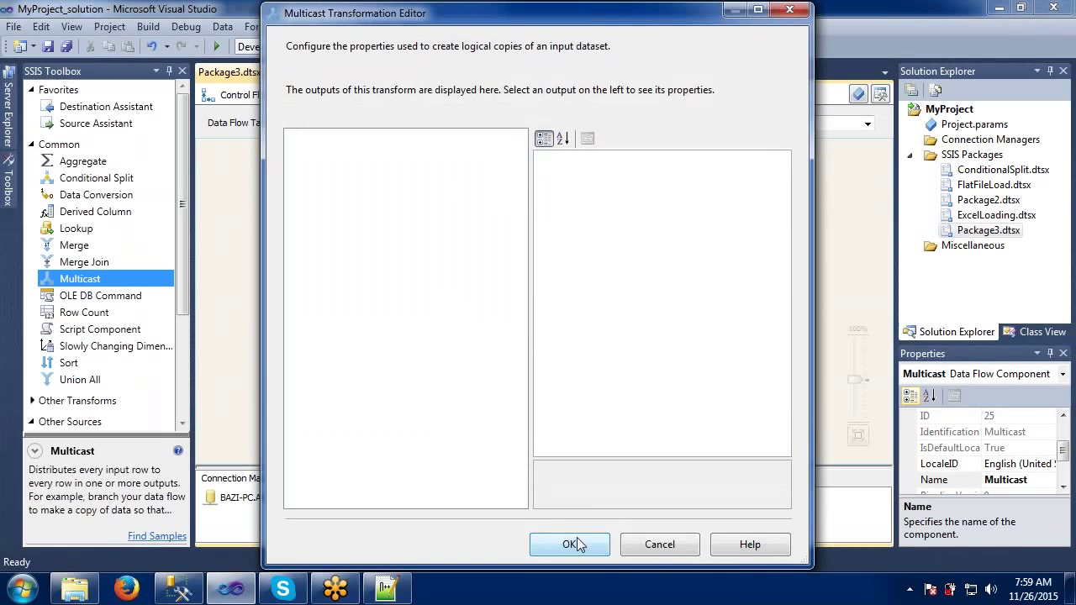
{"action": "left_click", "coordinate": [572, 543]}
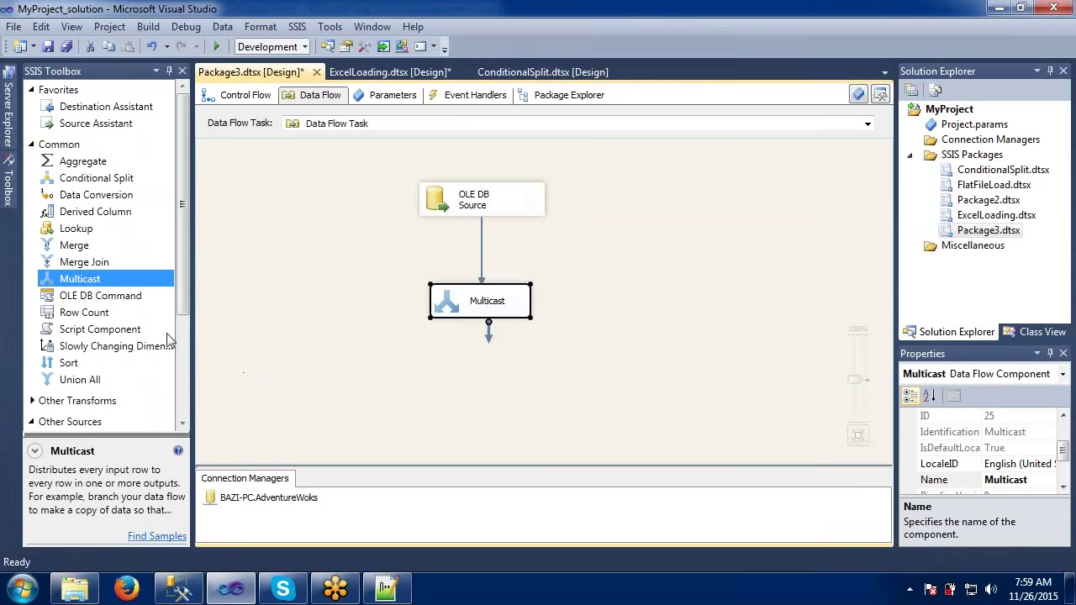
- Add a Flat File Destination below the Multicast and connect the Multicast's output to it
{"action": "left_click", "coordinate": [32, 146]}
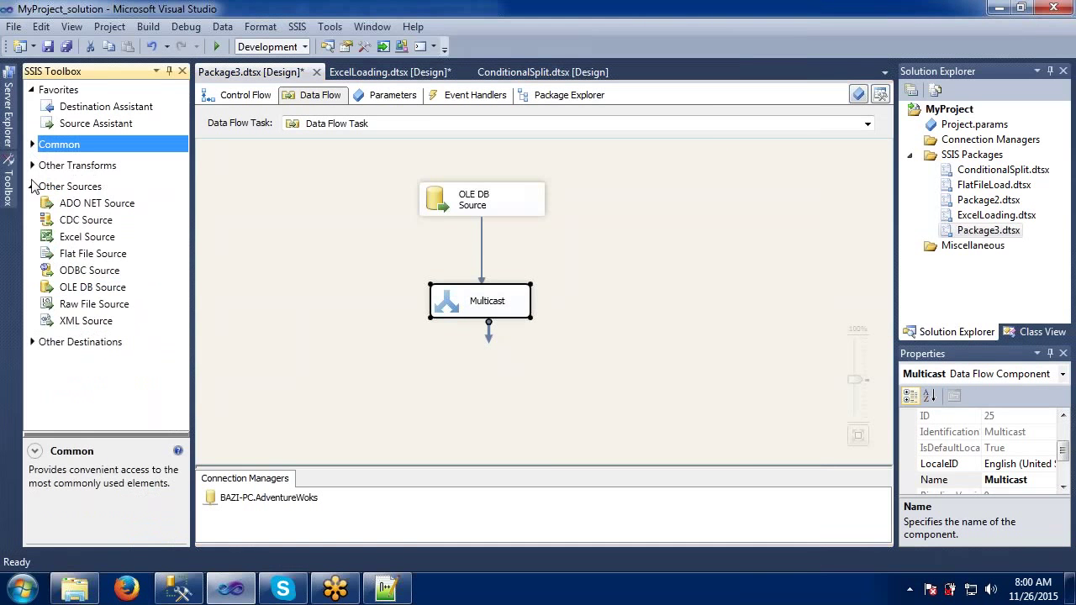
{"action": "left_click", "coordinate": [32, 186]}
{"action": "left_click", "coordinate": [31, 208]}
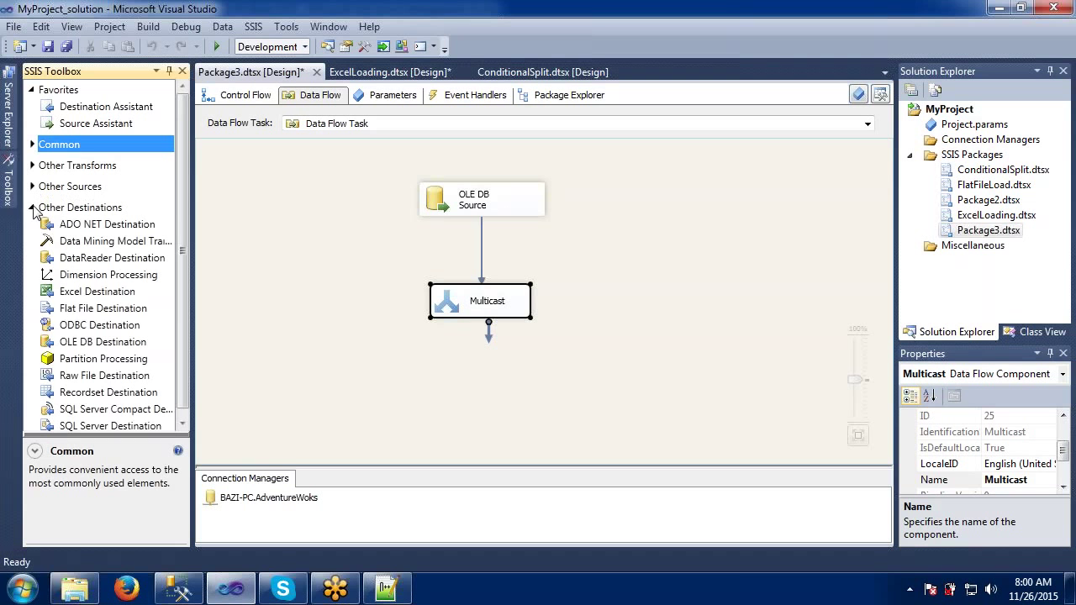
{"action": "left_click", "coordinate": [69, 312]}
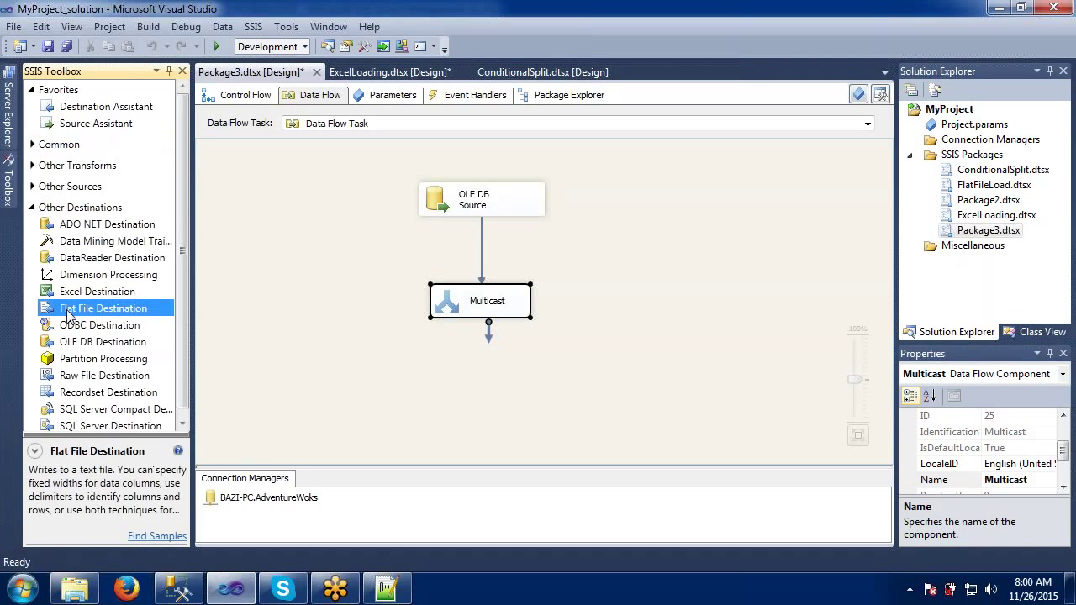
{"action": "left_click_drag", "start_coordinate": [68, 312], "coordinate": [375, 385]}
{"action": "left_click", "coordinate": [485, 312]}
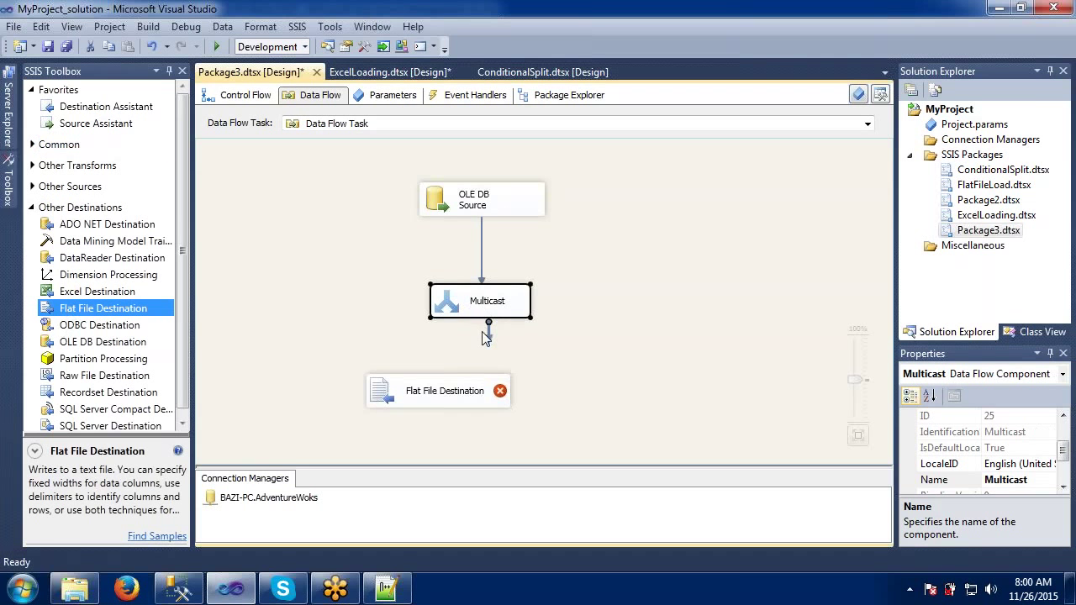
{"action": "left_click_drag", "start_coordinate": [492, 346], "coordinate": [412, 399]}
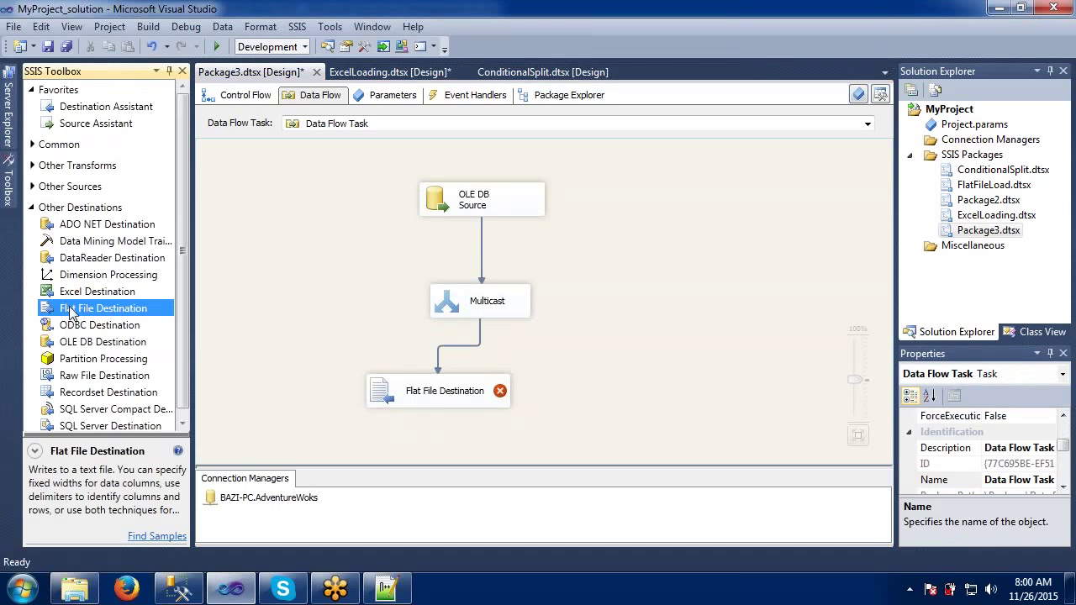
- Add a second Flat File Destination to the right of the first one and feed it from another Multicast output
{"action": "left_click_drag", "start_coordinate": [71, 309], "coordinate": [559, 391]}
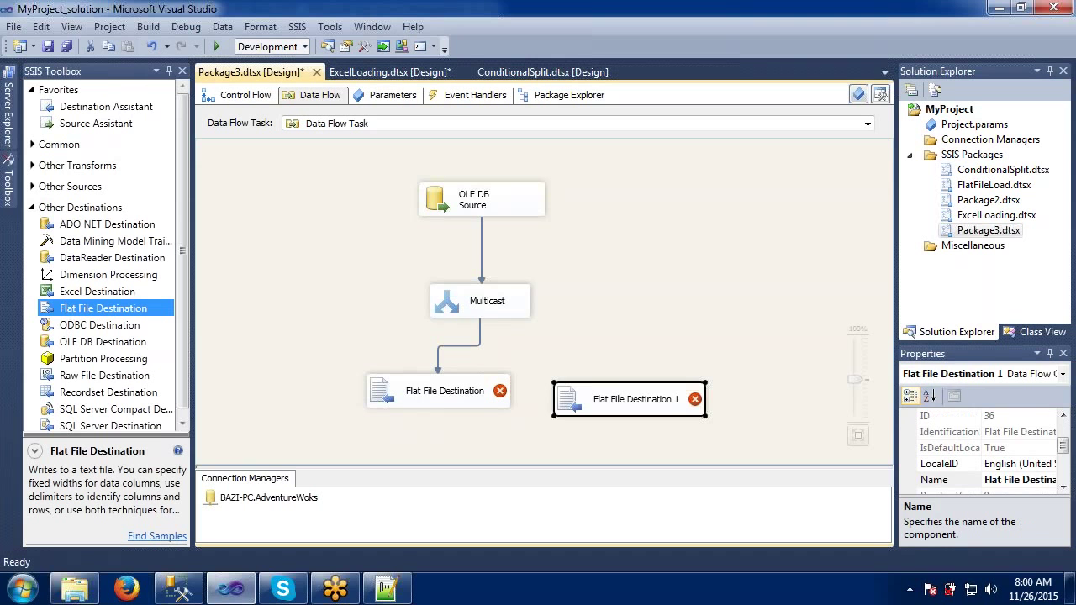
{"action": "left_click", "coordinate": [494, 311]}
{"action": "left_click_drag", "start_coordinate": [488, 329], "coordinate": [571, 392]}
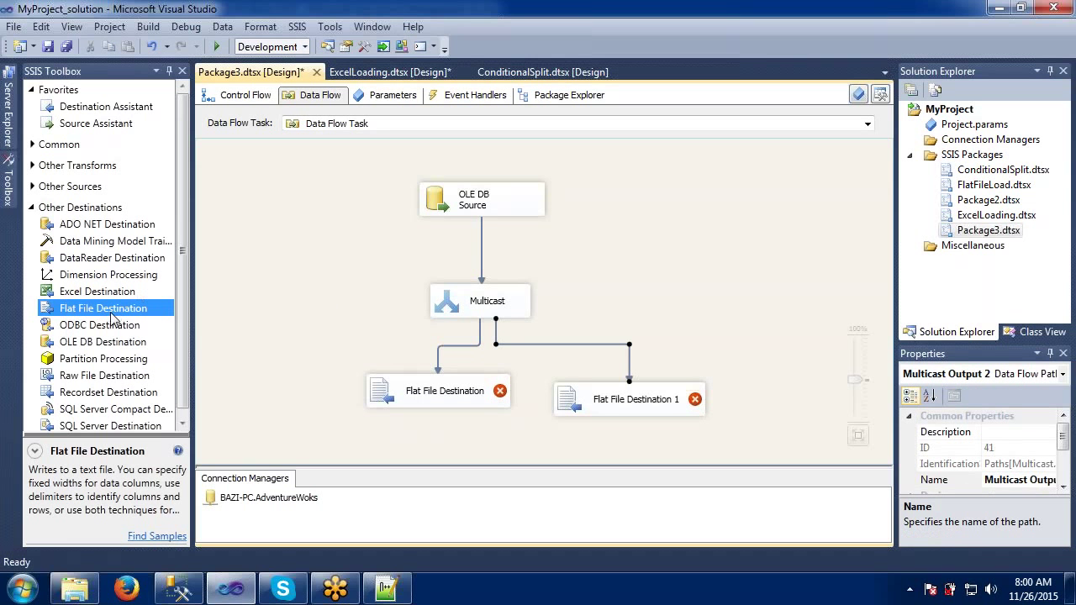
- Place a third Flat File Destination above and to the right of the second one, and link the Multicast to it
{"action": "left_click_drag", "start_coordinate": [111, 317], "coordinate": [690, 351]}
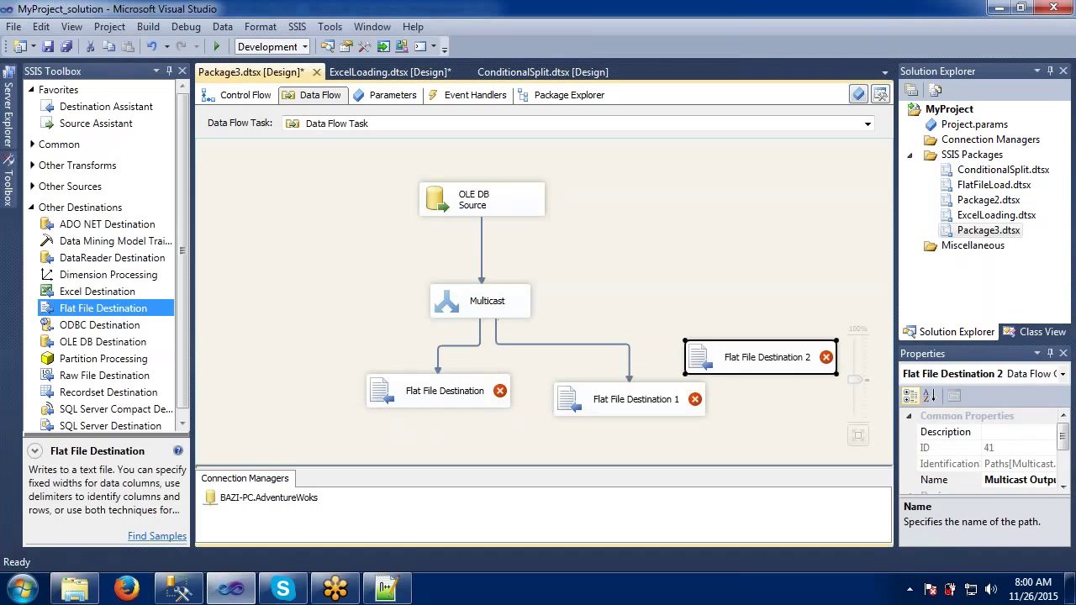
{"action": "left_click", "coordinate": [473, 303]}
{"action": "left_click_drag", "start_coordinate": [488, 338], "coordinate": [715, 355]}
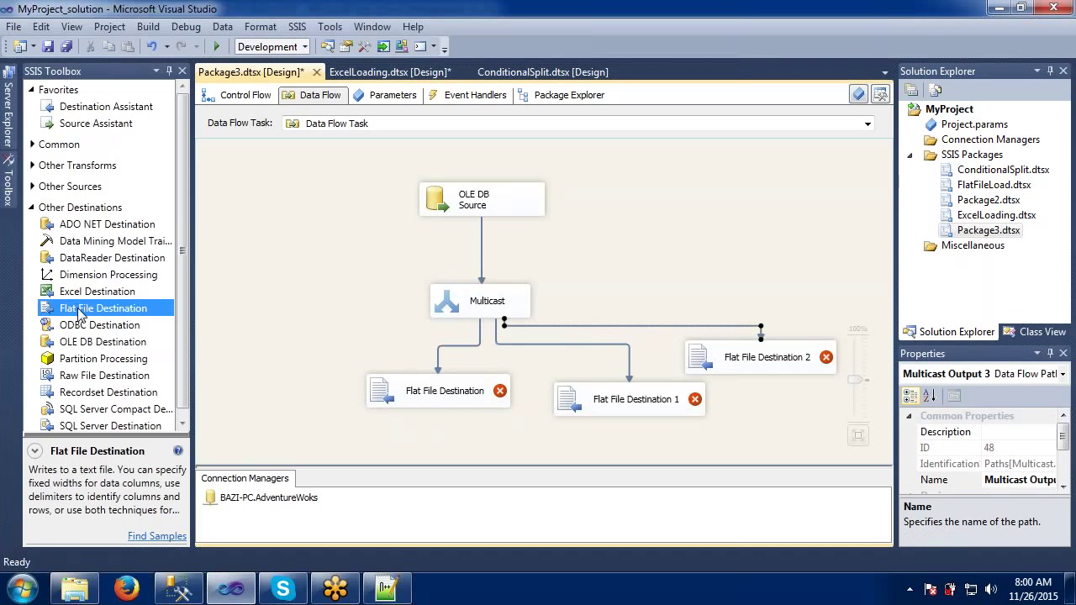
- Add a fourth Flat File Destination above and to the left of the first one, and connect the Multicast to it
{"action": "left_click_drag", "start_coordinate": [81, 312], "coordinate": [290, 353]}
{"action": "left_click", "coordinate": [494, 309]}
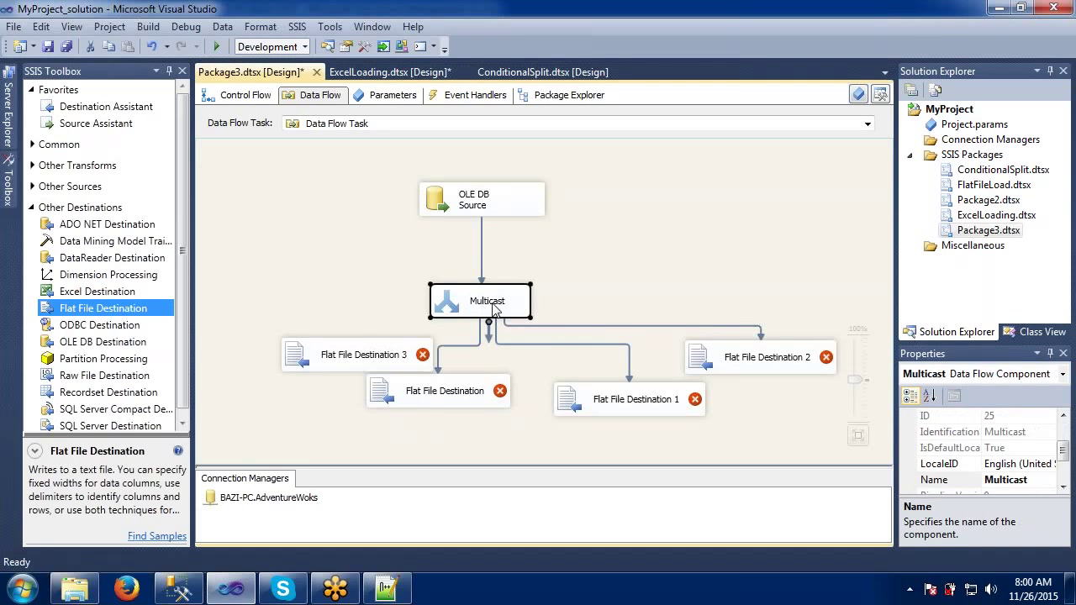
- Connect an output of the Multicast transformation to Flat File Destination 3
{"action": "left_click_drag", "start_coordinate": [491, 338], "coordinate": [363, 355]}
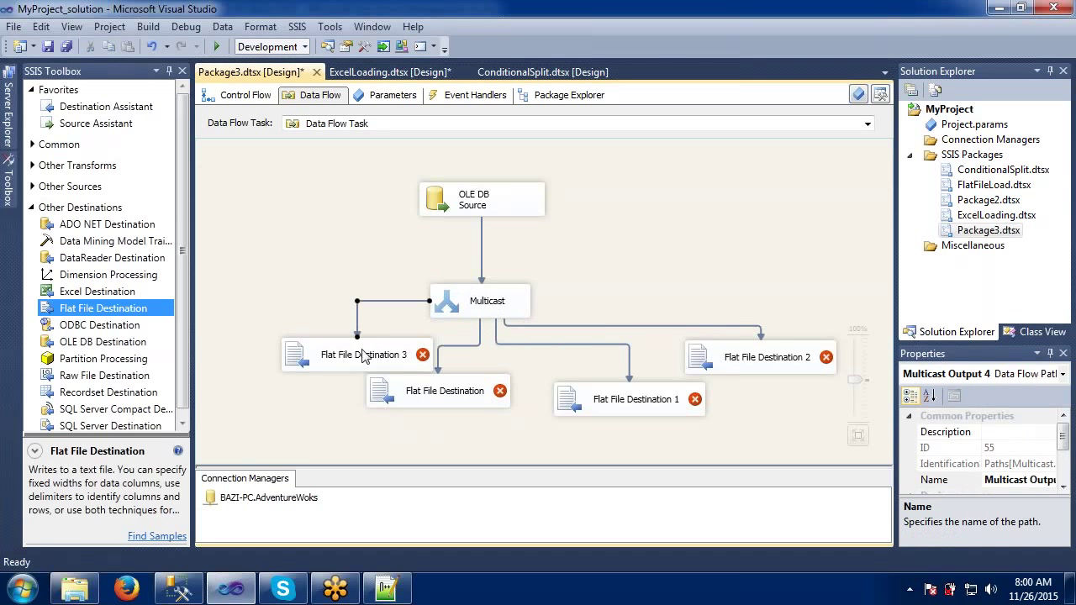
{"action": "left_click", "coordinate": [313, 288]}
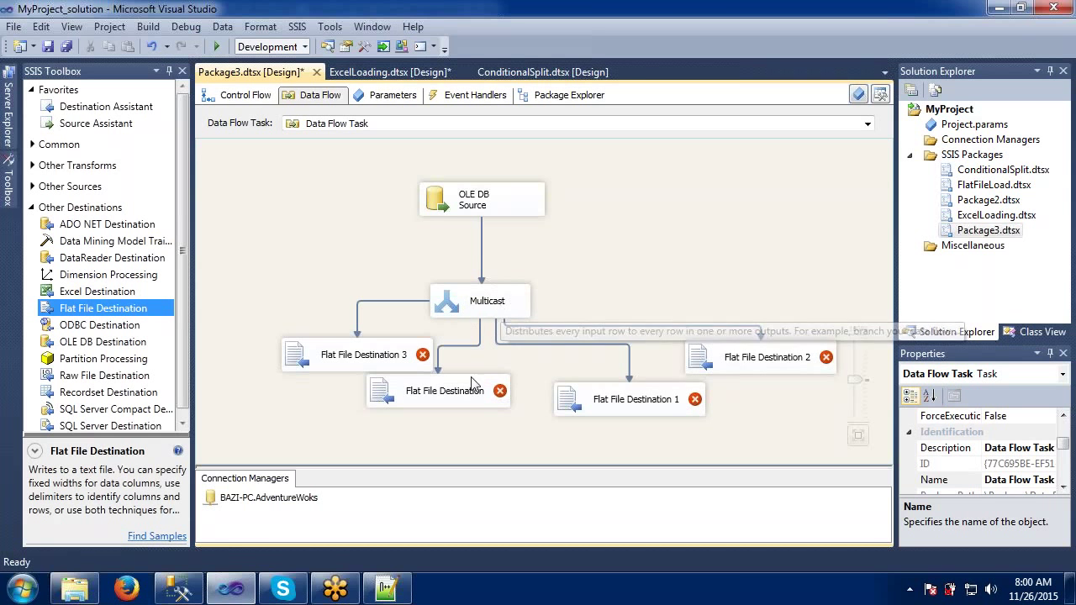
{"action": "left_click", "coordinate": [745, 358]}
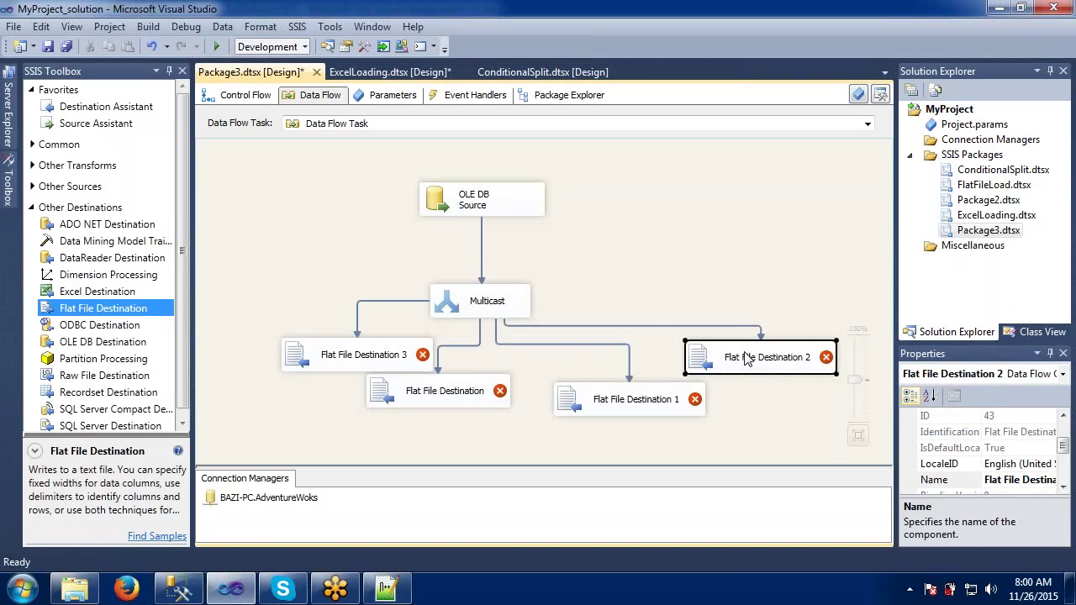
{"action": "double_click", "coordinate": [746, 358]}
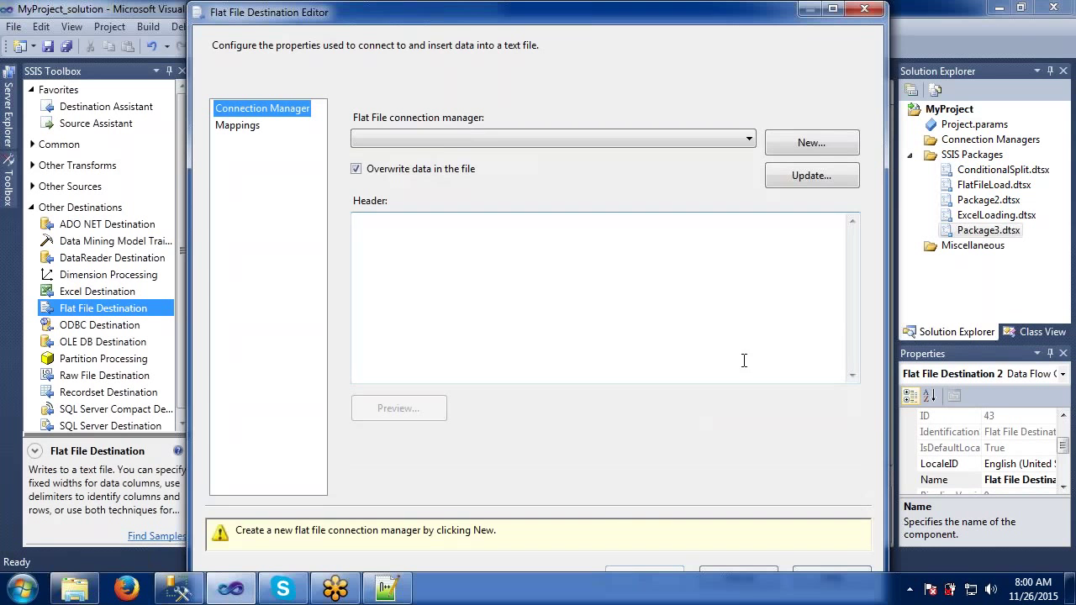
{"action": "left_click", "coordinate": [730, 575]}
- Create a delimited flat file connection manager named 1_copy for Flat File Destination 1, using the file 1_copy in the Source folder
{"action": "double_click", "coordinate": [636, 400]}
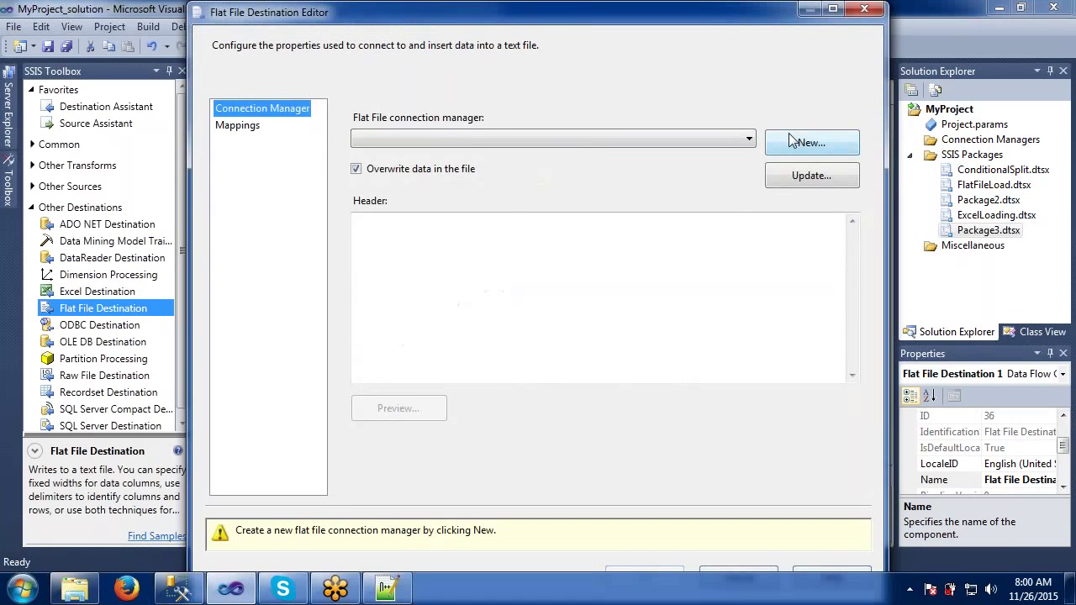
{"action": "left_click", "coordinate": [790, 140]}
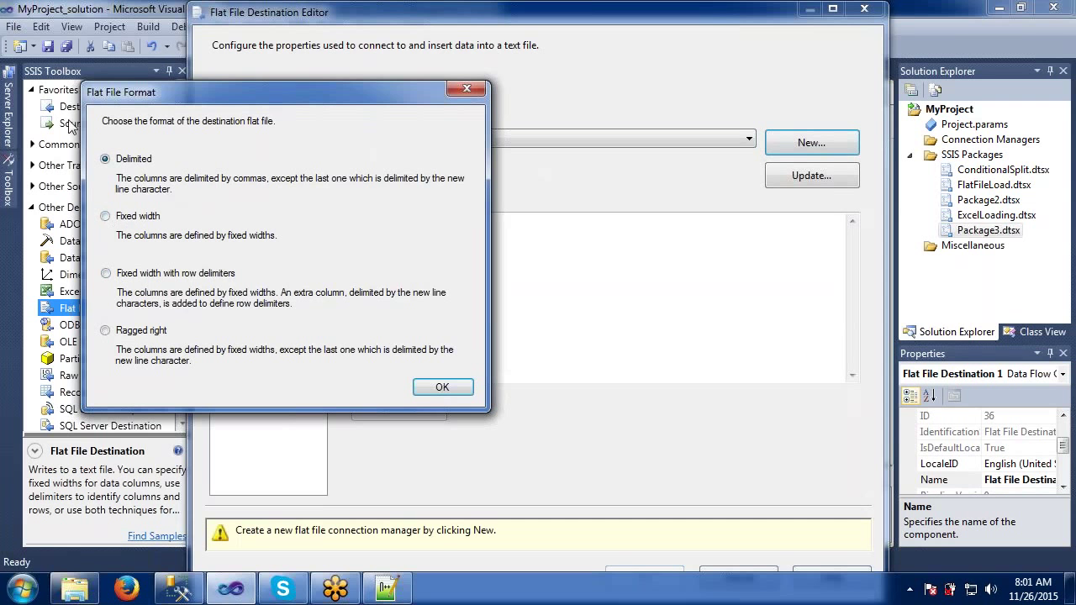
{"action": "left_click", "coordinate": [442, 387]}
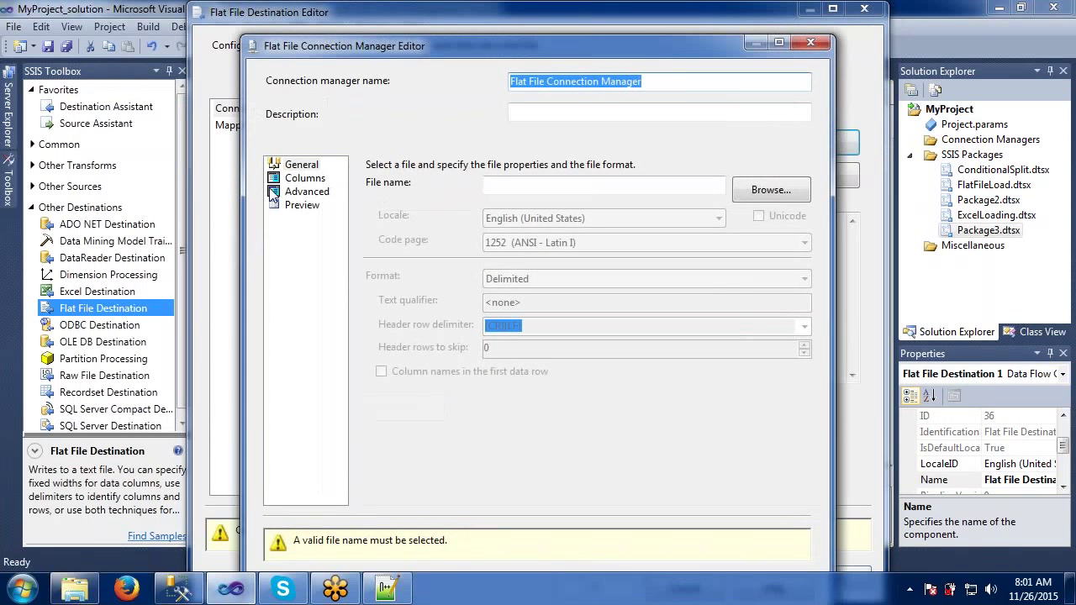
{"action": "type", "text": "1_copy"}
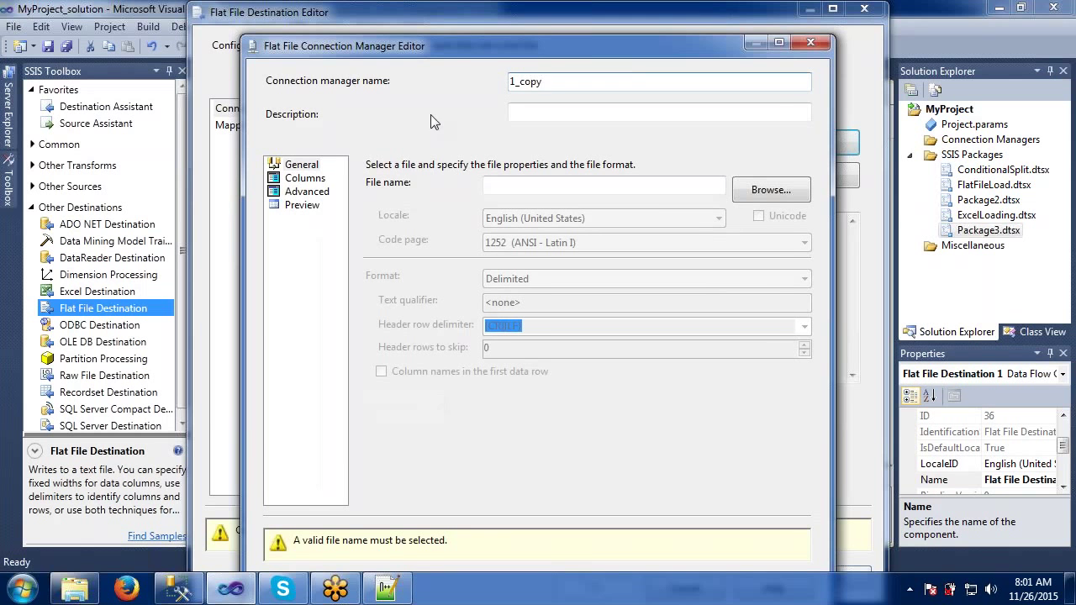
{"action": "left_click", "coordinate": [753, 191]}
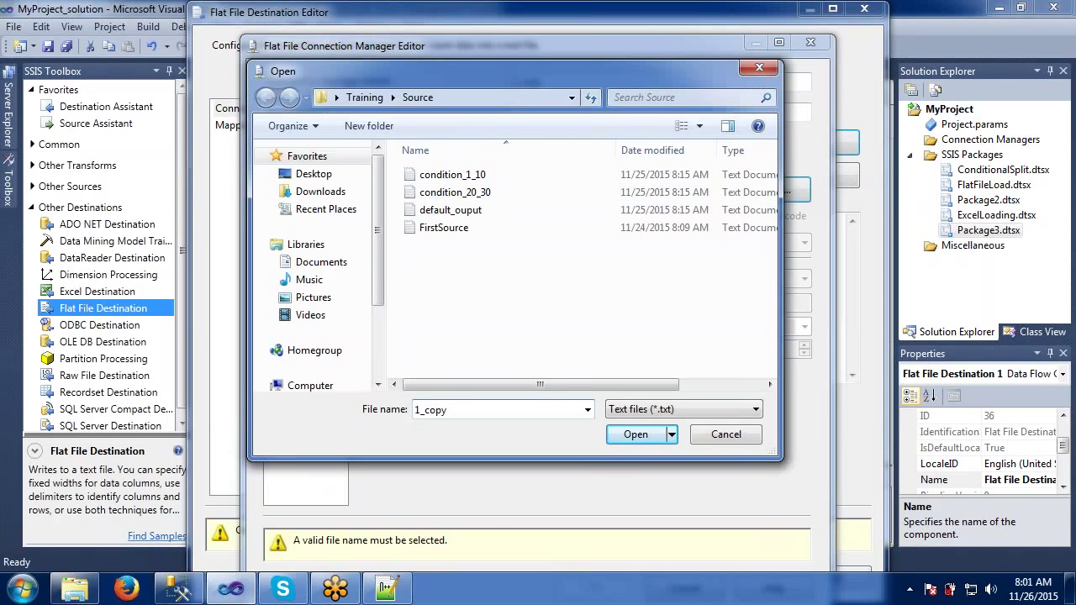
{"action": "left_click", "coordinate": [635, 434]}
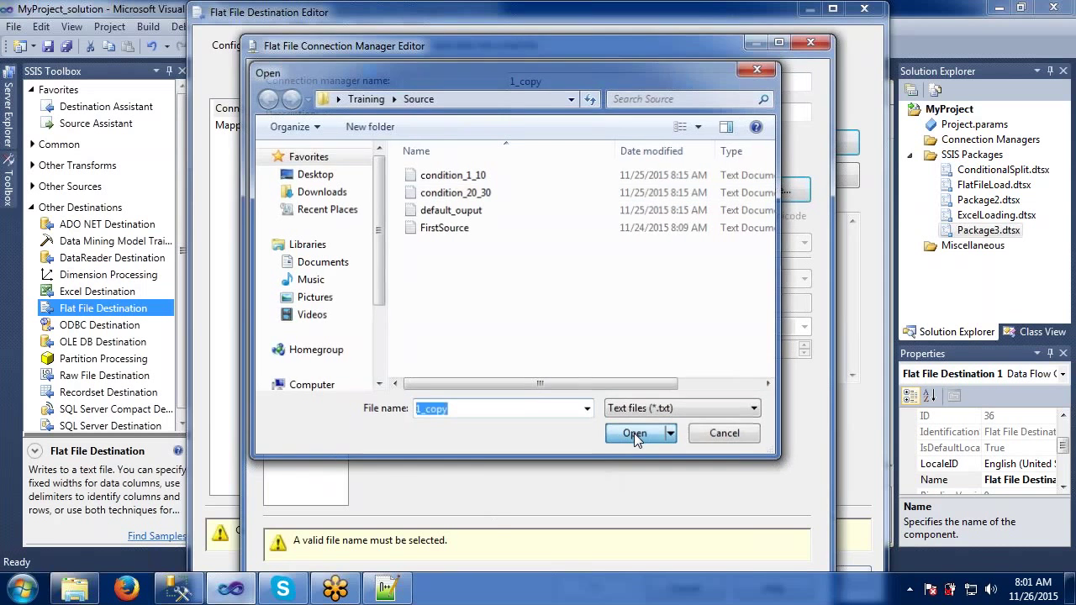
- Review the columns and preview of the 1_copy connection, accept it, and apply the column mappings in Flat File Destination 1
{"action": "left_click", "coordinate": [307, 180]}
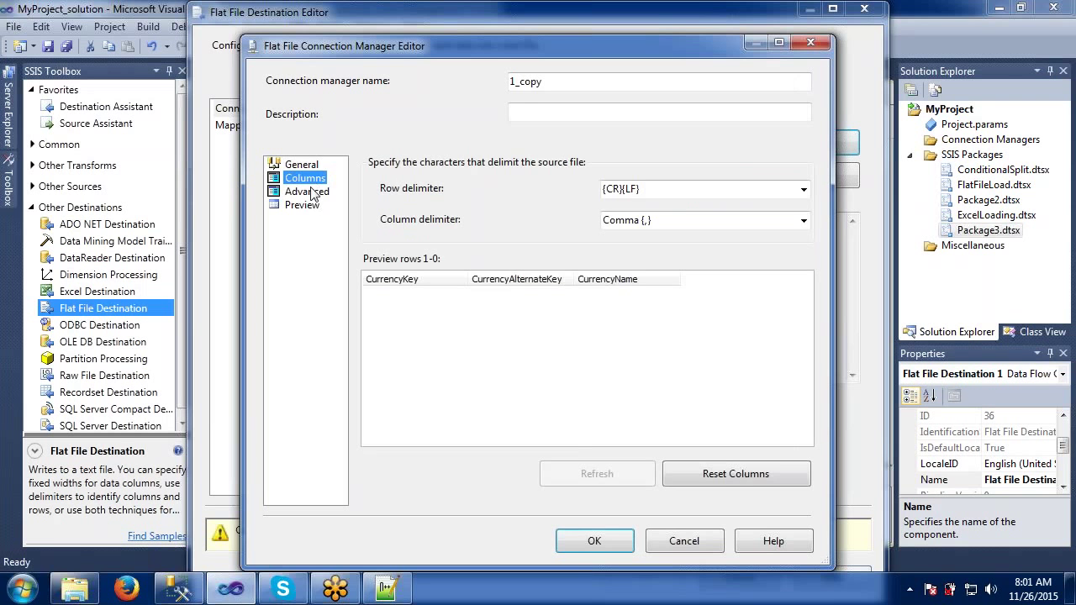
{"action": "left_click", "coordinate": [311, 193]}
{"action": "left_click", "coordinate": [302, 205]}
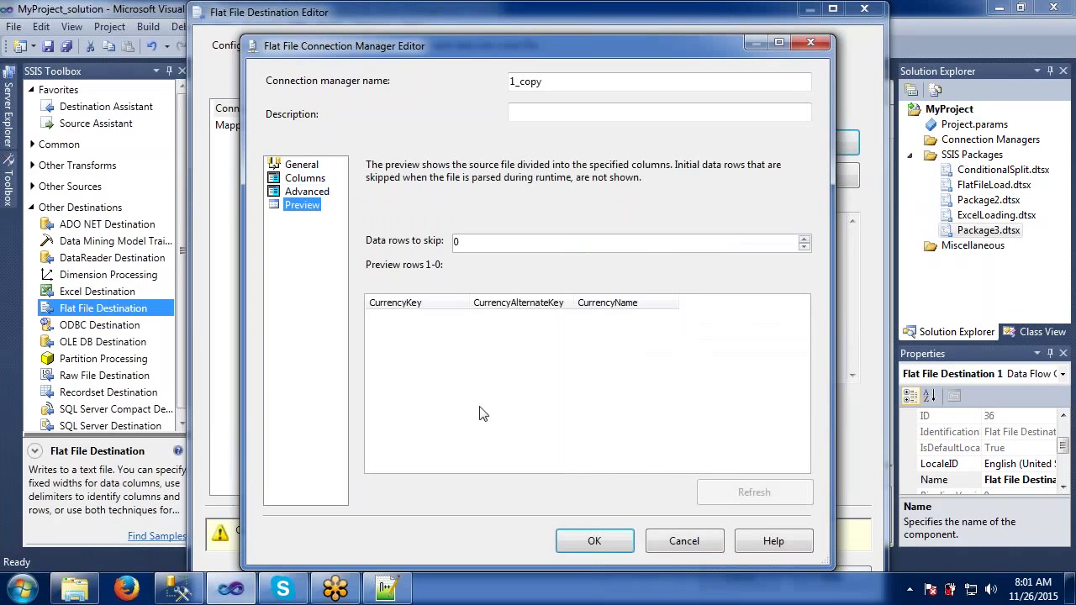
{"action": "left_click", "coordinate": [579, 545]}
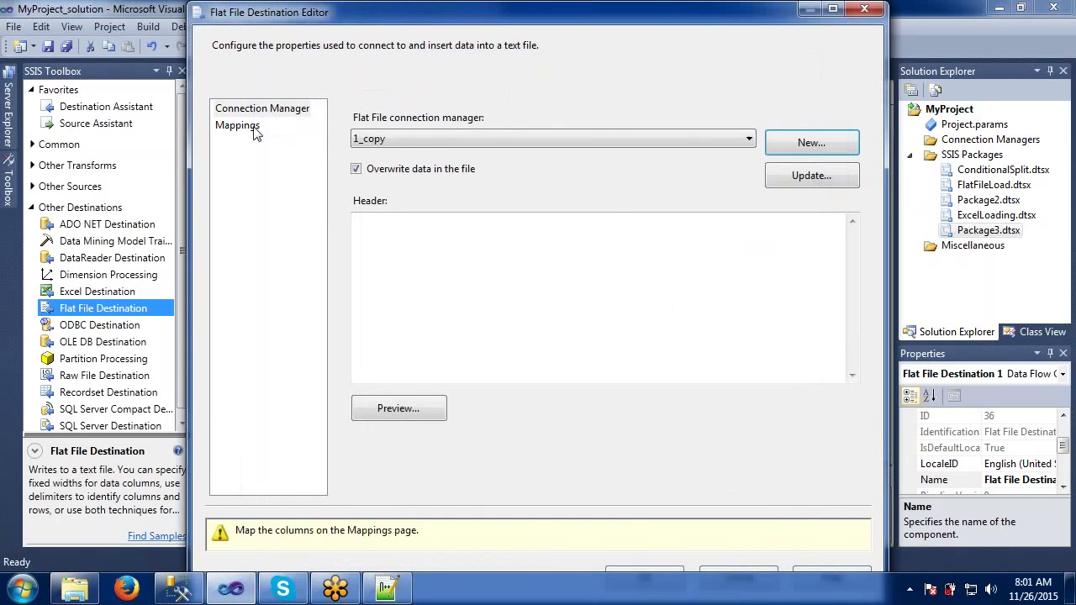
{"action": "left_click", "coordinate": [254, 129]}
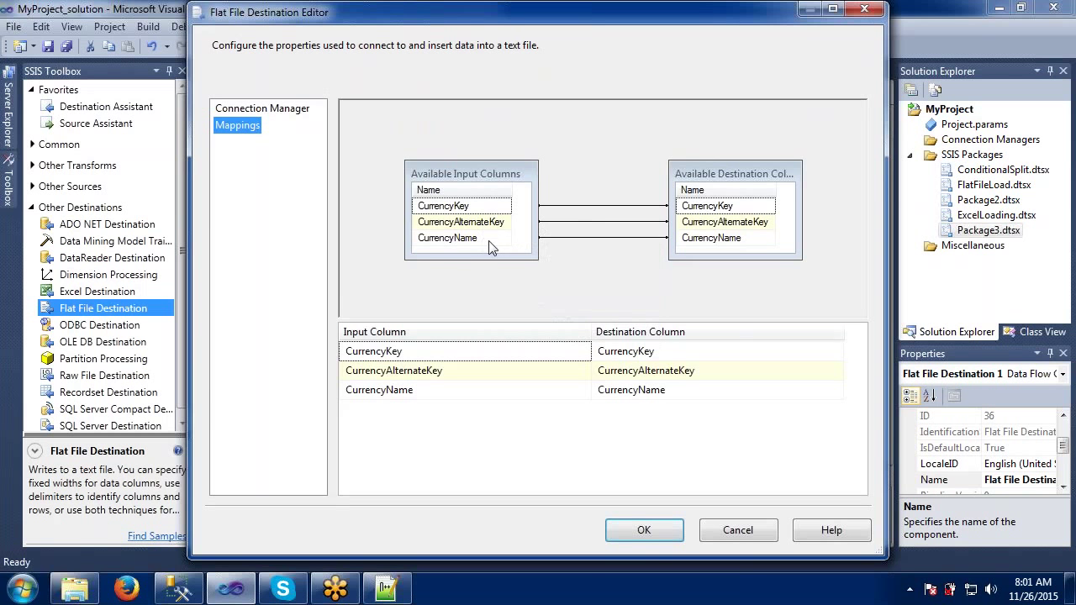
{"action": "left_click", "coordinate": [646, 530]}
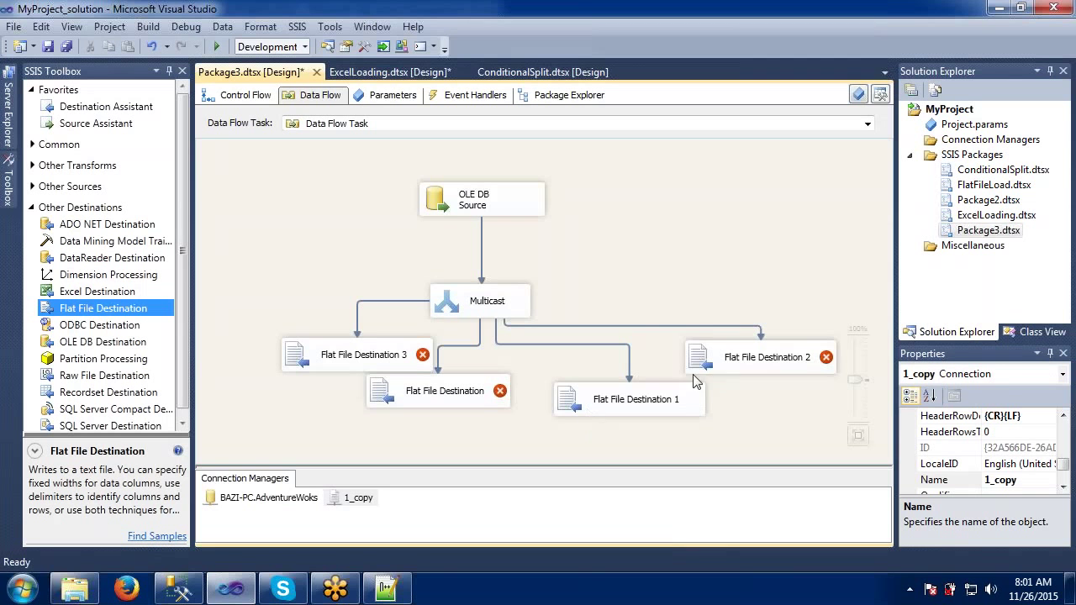
- Create a delimited flat file connection manager named 2_copy for Flat File Destination 2, using the file 2_copy in the Source folder
{"action": "left_click", "coordinate": [726, 367]}
{"action": "double_click", "coordinate": [727, 368]}
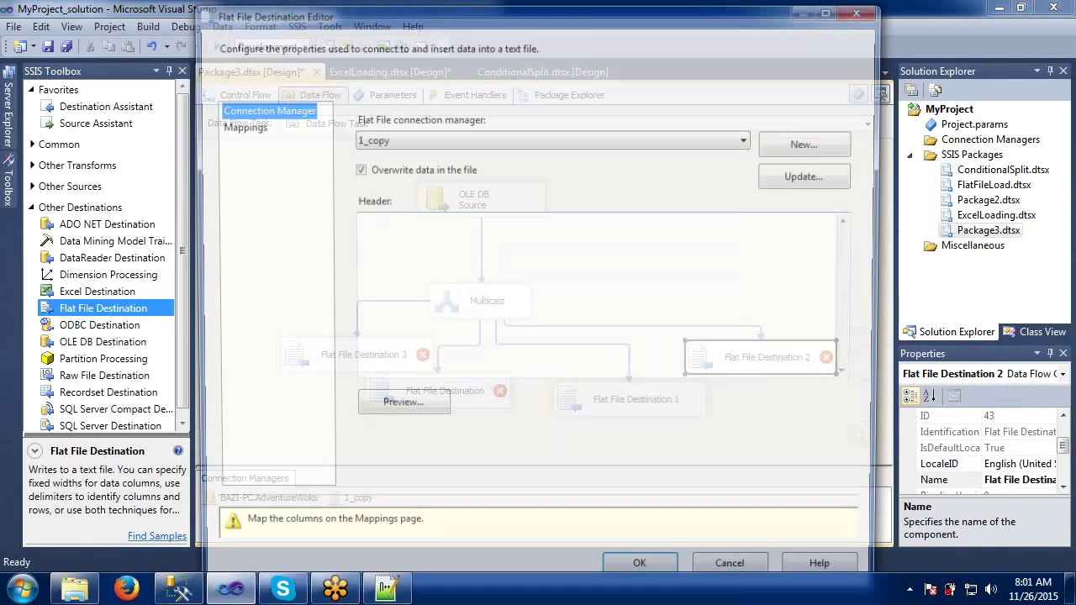
{"action": "left_click", "coordinate": [794, 145]}
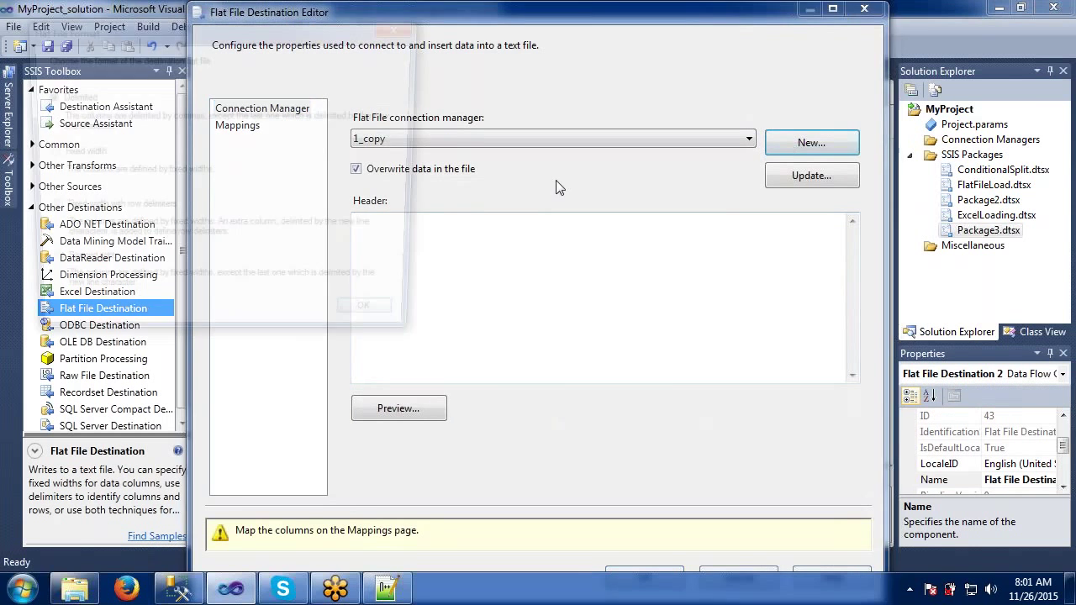
{"action": "left_click", "coordinate": [379, 324]}
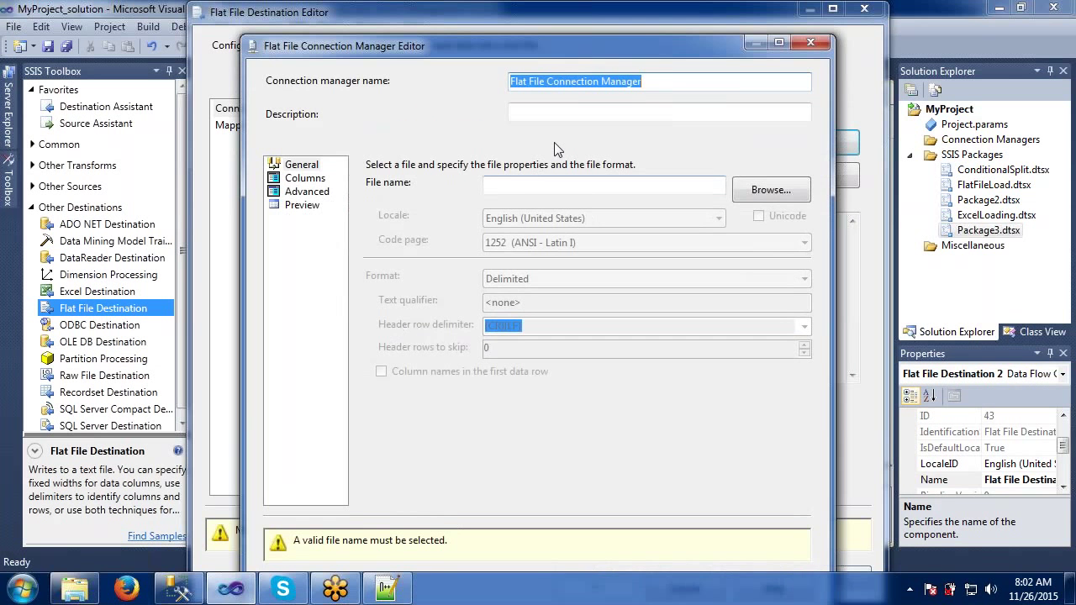
{"action": "type", "text": "2_copy"}
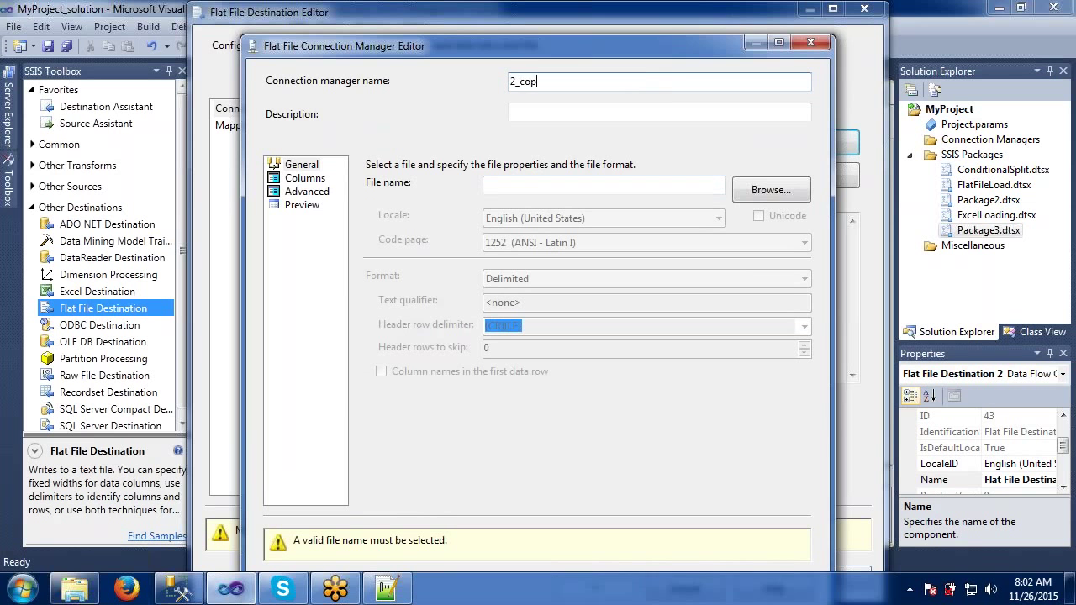
{"action": "left_click", "coordinate": [760, 189]}
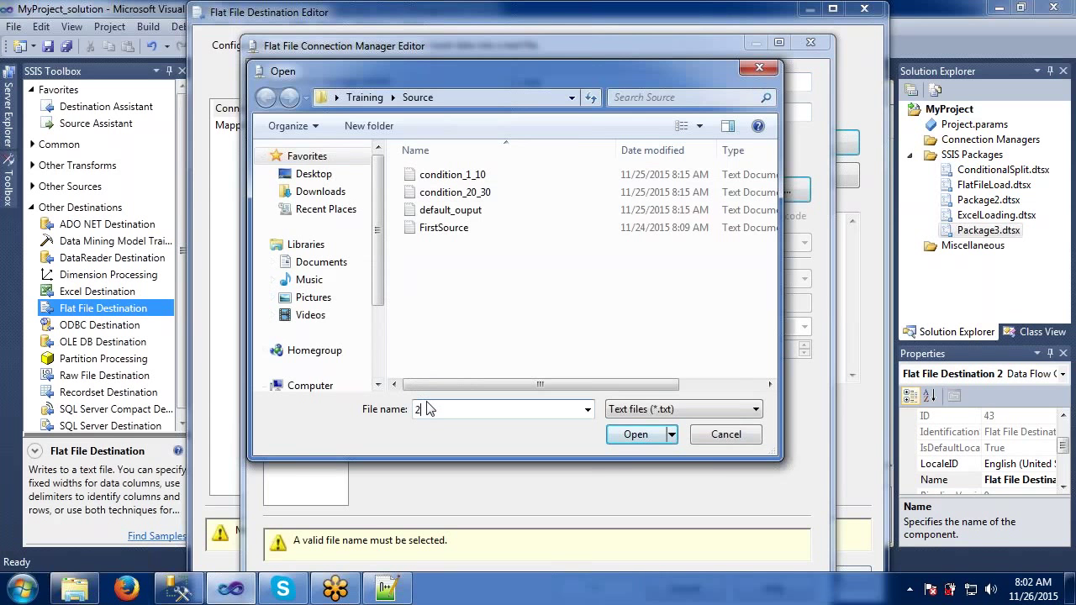
{"action": "type", "text": "_copy"}
{"action": "left_click", "coordinate": [631, 435]}
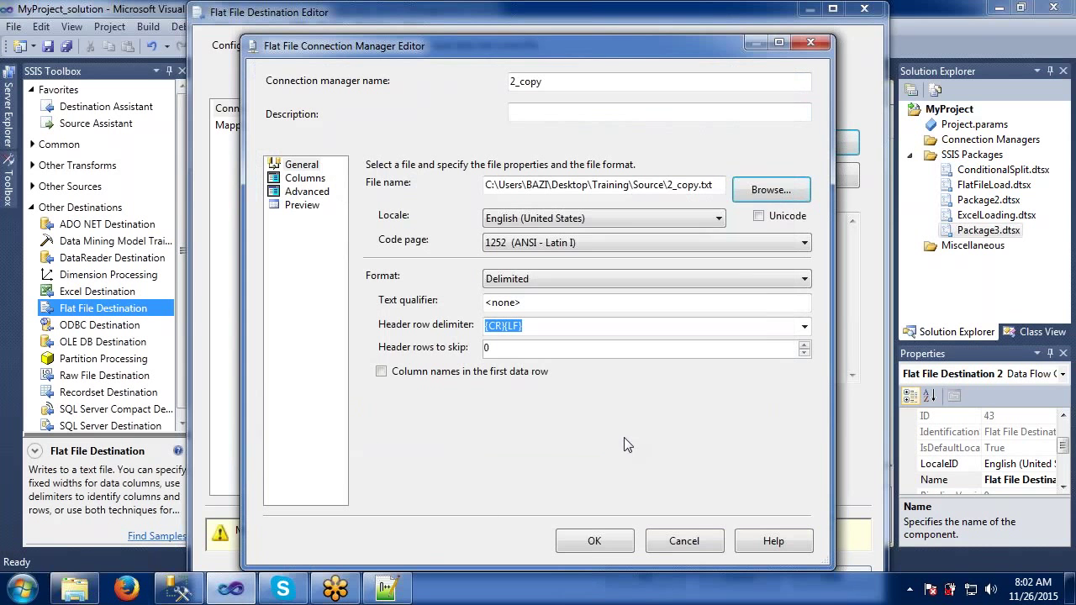
- Enable column names in the first data row for 2_copy and apply the column mappings in Flat File Destination 2
{"action": "left_click", "coordinate": [382, 371]}
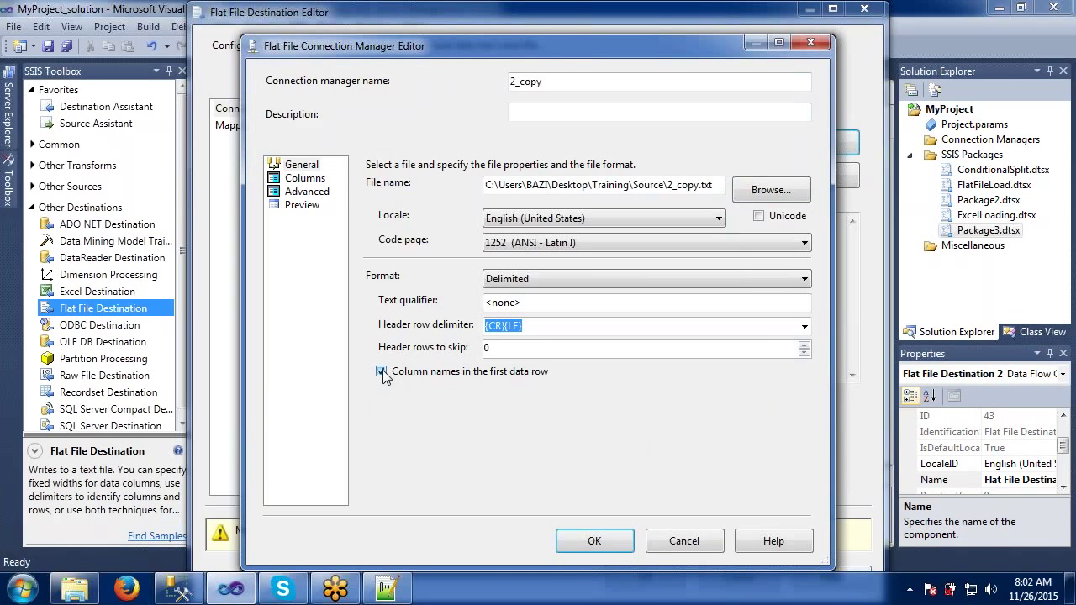
{"action": "left_click", "coordinate": [631, 541]}
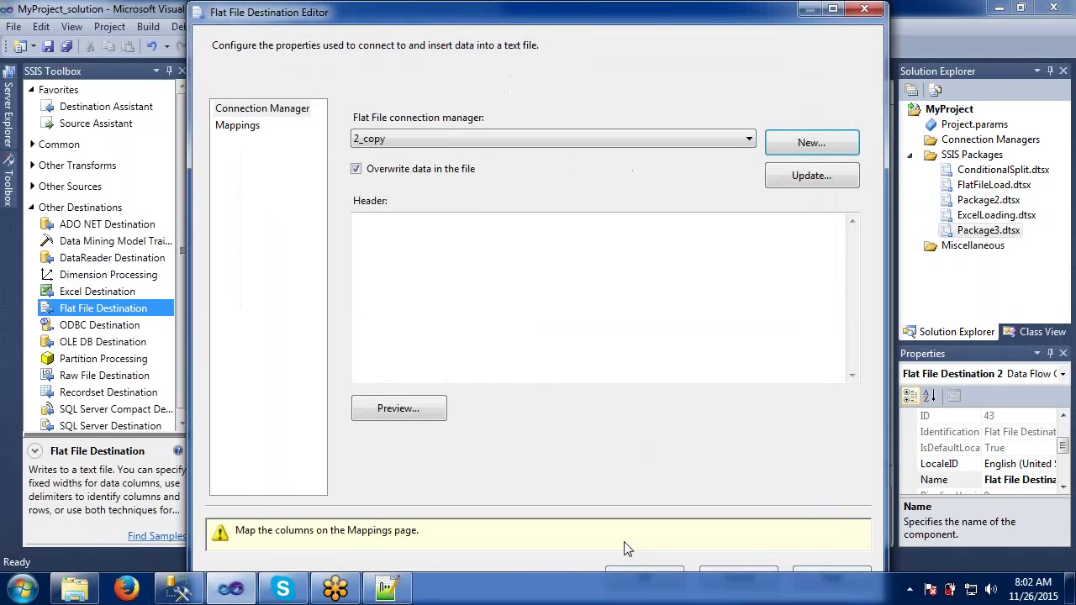
{"action": "left_click", "coordinate": [244, 127]}
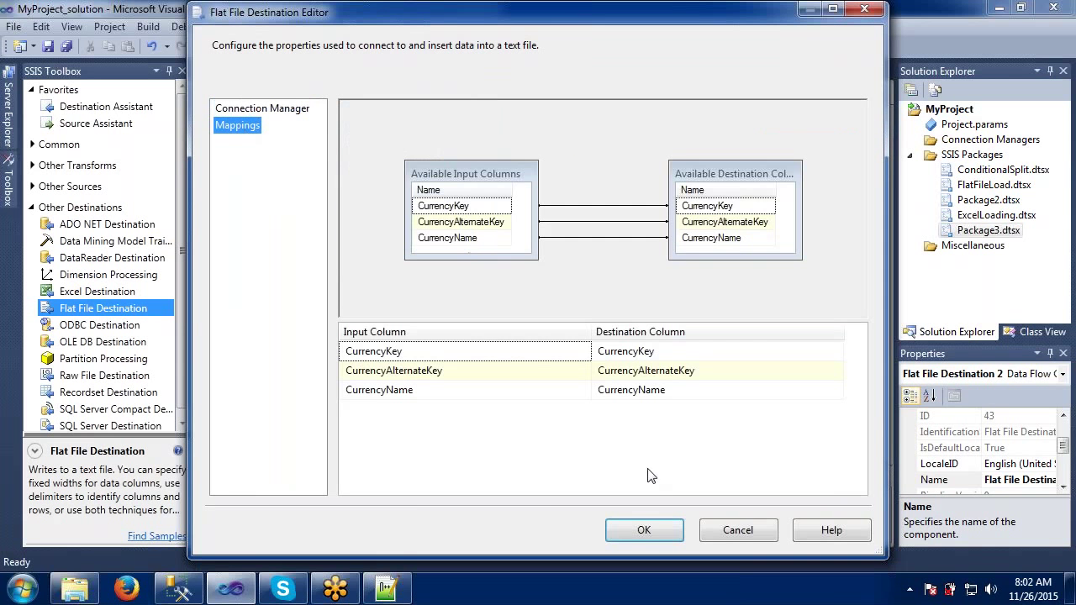
{"action": "left_click", "coordinate": [643, 532]}
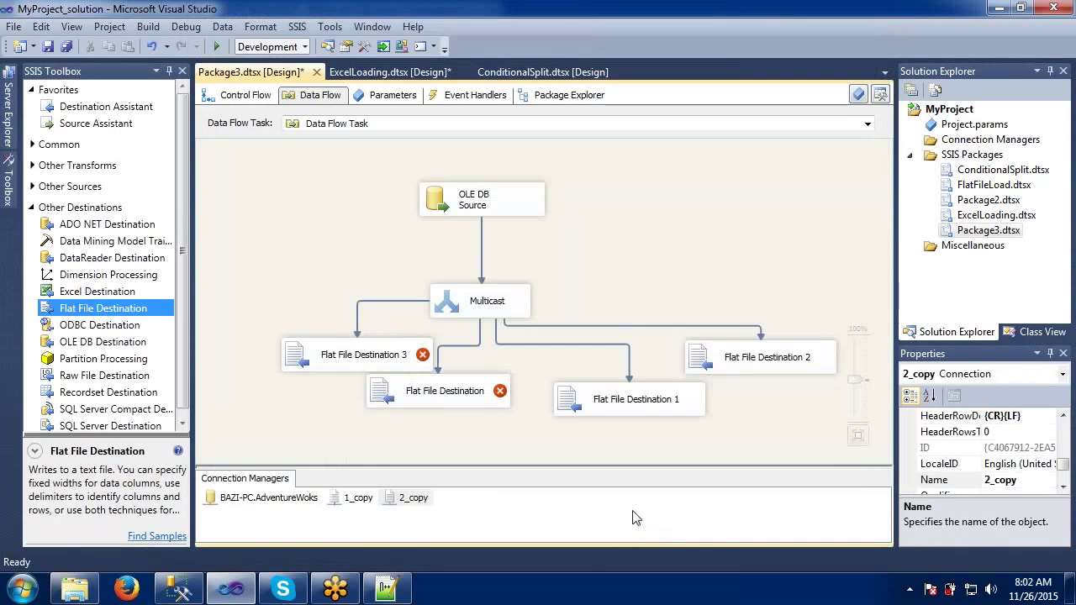
- Check the connection settings and data preview of Flat File Destination 1
{"action": "left_click", "coordinate": [602, 402]}
{"action": "double_click", "coordinate": [601, 402]}
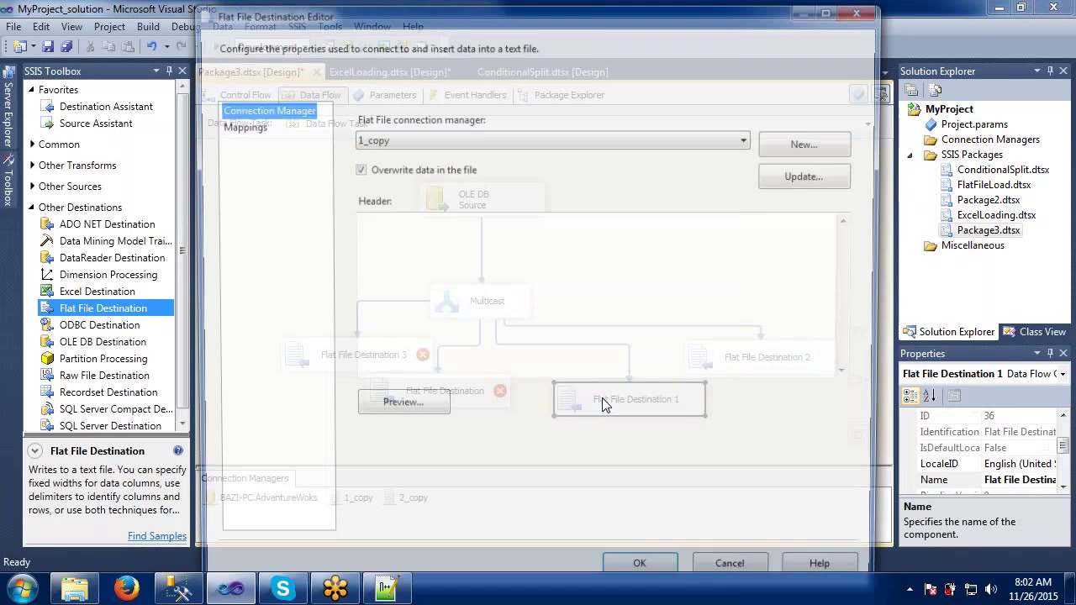
{"action": "left_click", "coordinate": [237, 125]}
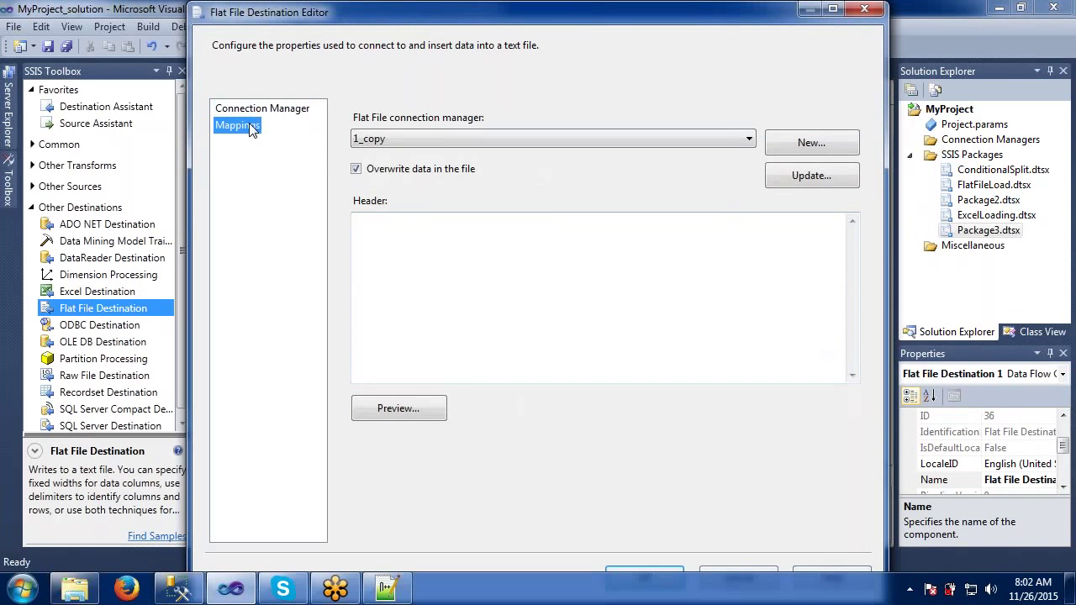
{"action": "left_click", "coordinate": [250, 111]}
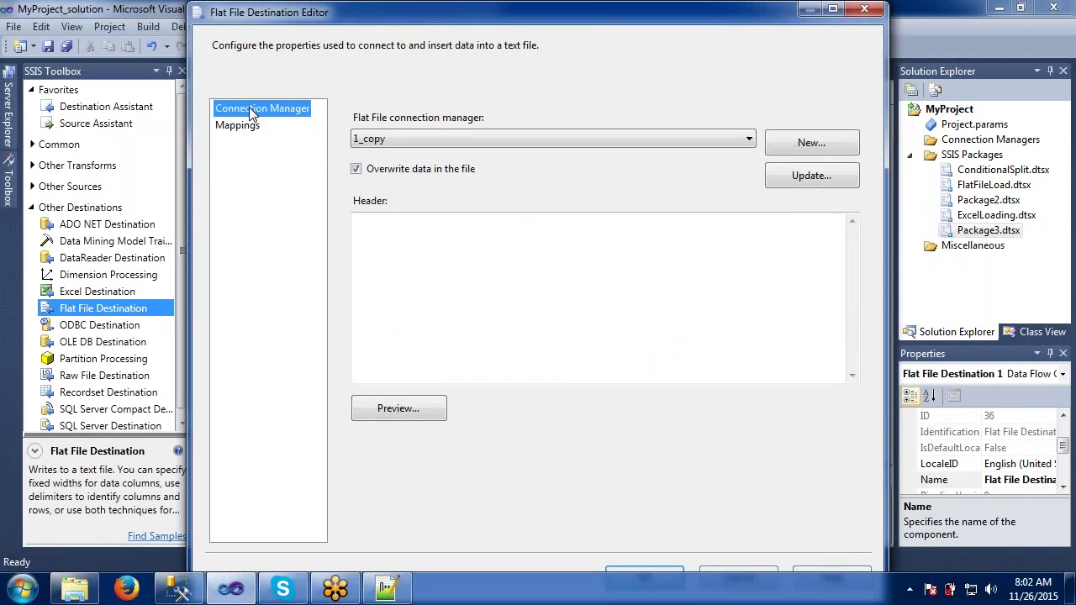
{"action": "left_click", "coordinate": [437, 409]}
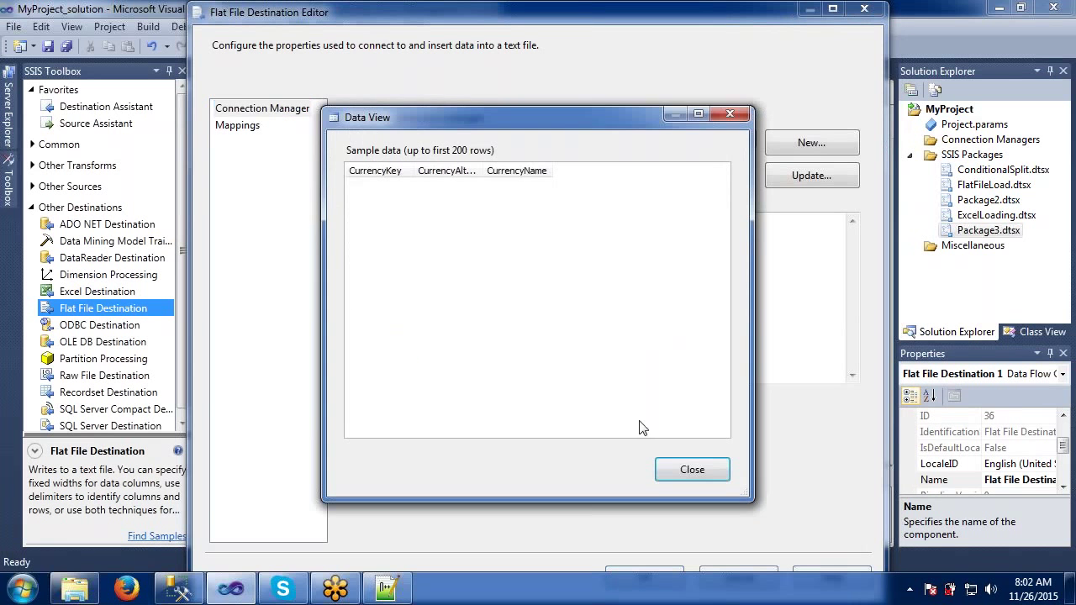
{"action": "left_click", "coordinate": [691, 463]}
{"action": "left_click", "coordinate": [670, 575]}
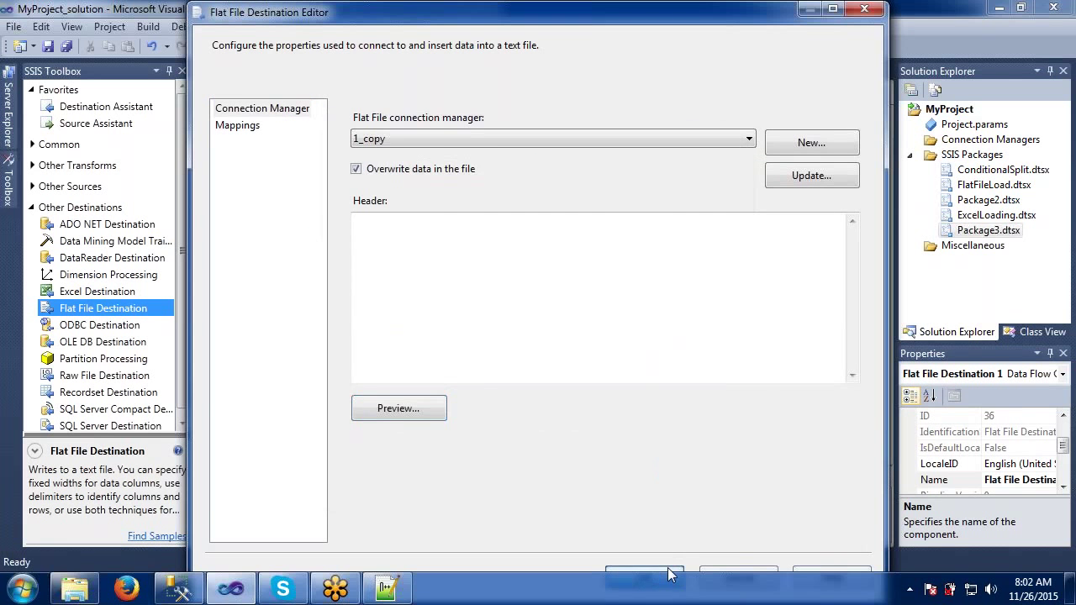
- Create a delimited flat file connection manager named 3_copy for Flat File Destination 3, using the file 3_copy in the Source folder
{"action": "double_click", "coordinate": [392, 363]}
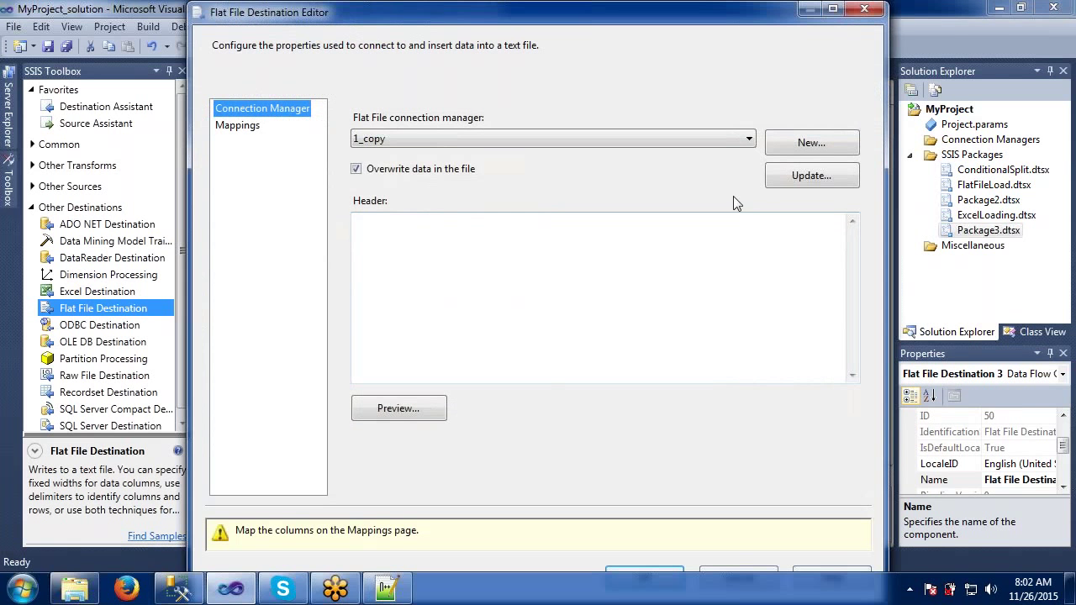
{"action": "left_click", "coordinate": [782, 147]}
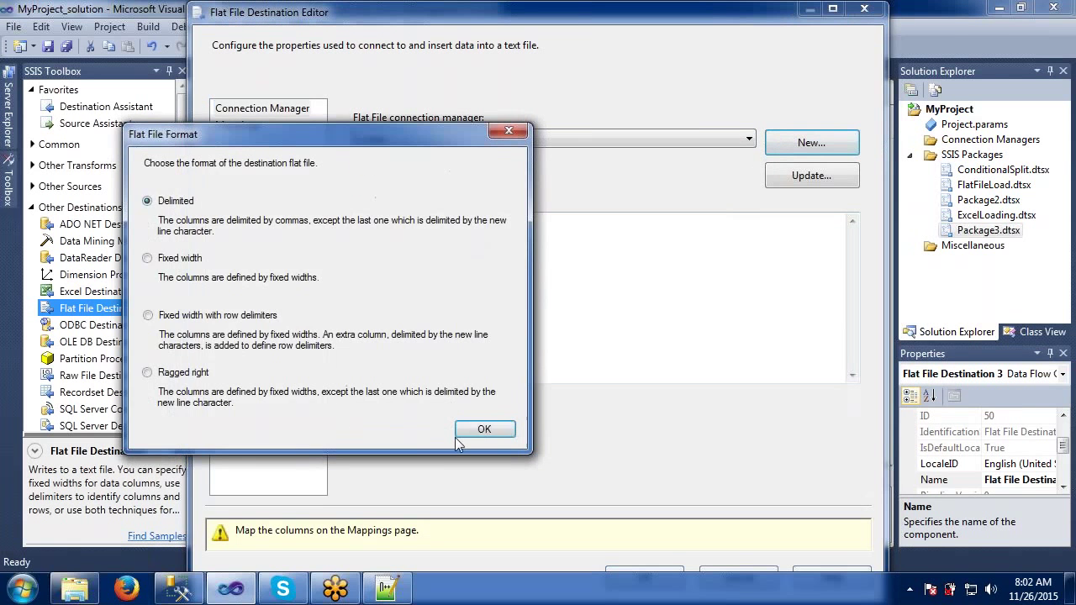
{"action": "left_click", "coordinate": [474, 429]}
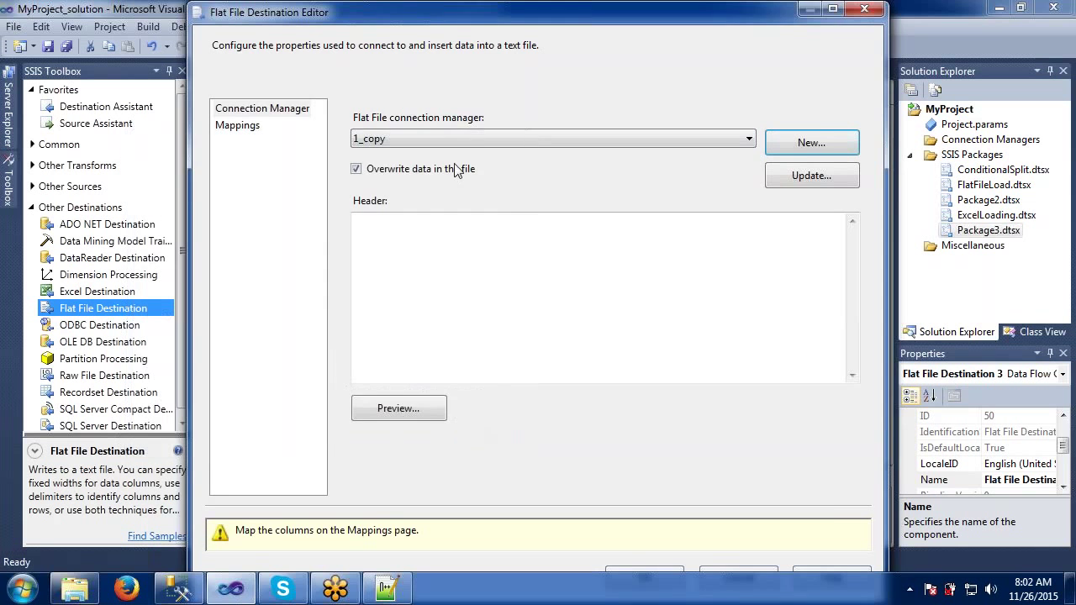
{"action": "type", "text": "3_copy"}
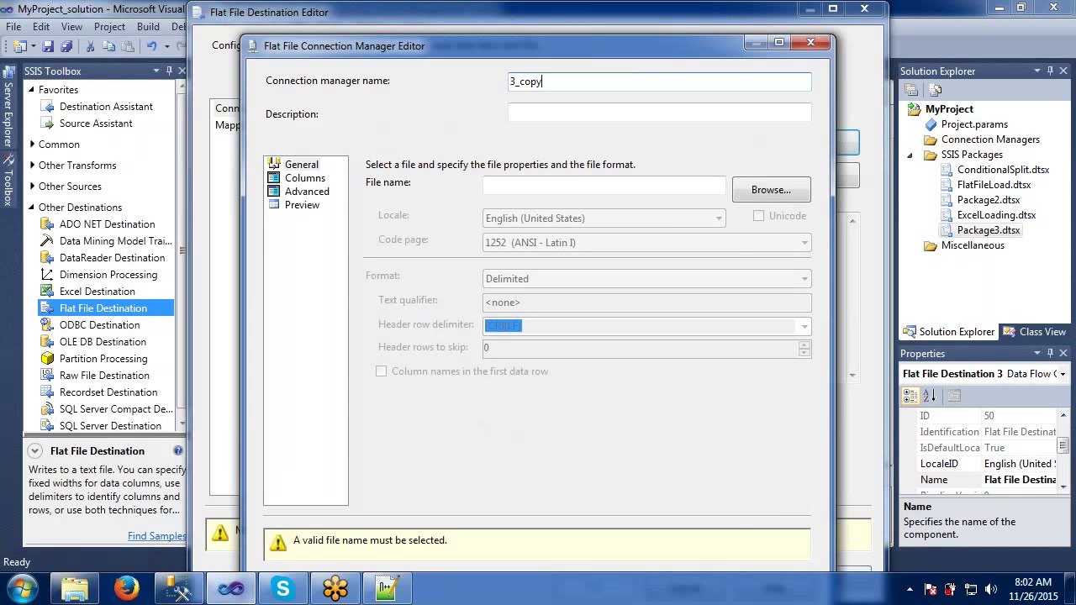
{"action": "left_click", "coordinate": [771, 202]}
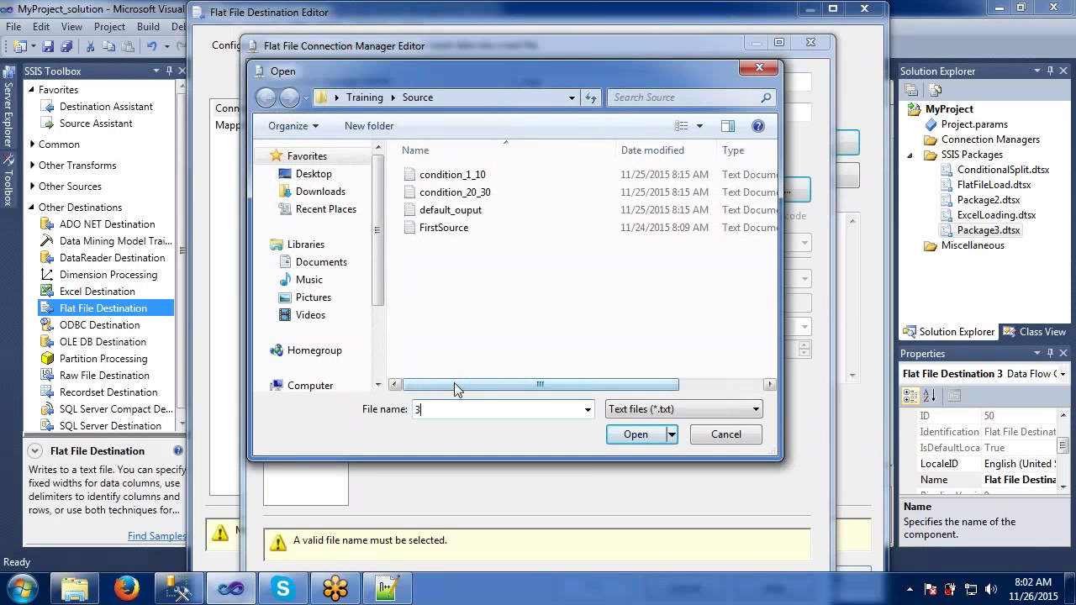
{"action": "type", "text": "3_copy"}
{"action": "left_click", "coordinate": [632, 437]}
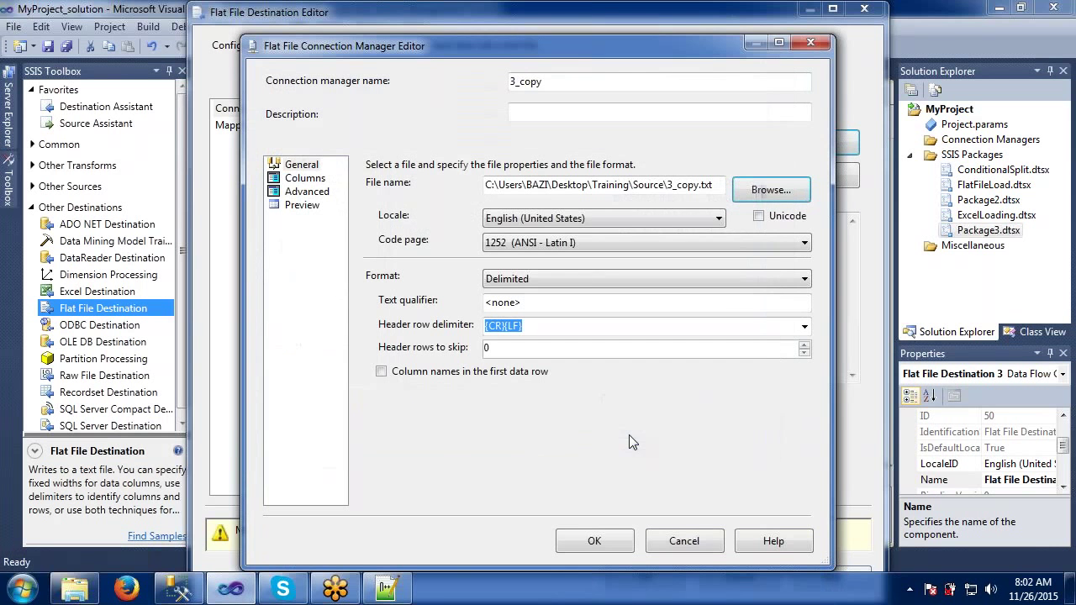
- Enable column names in the first data row for 3_copy and apply the column mappings in Flat File Destination 3
{"action": "left_click", "coordinate": [381, 371]}
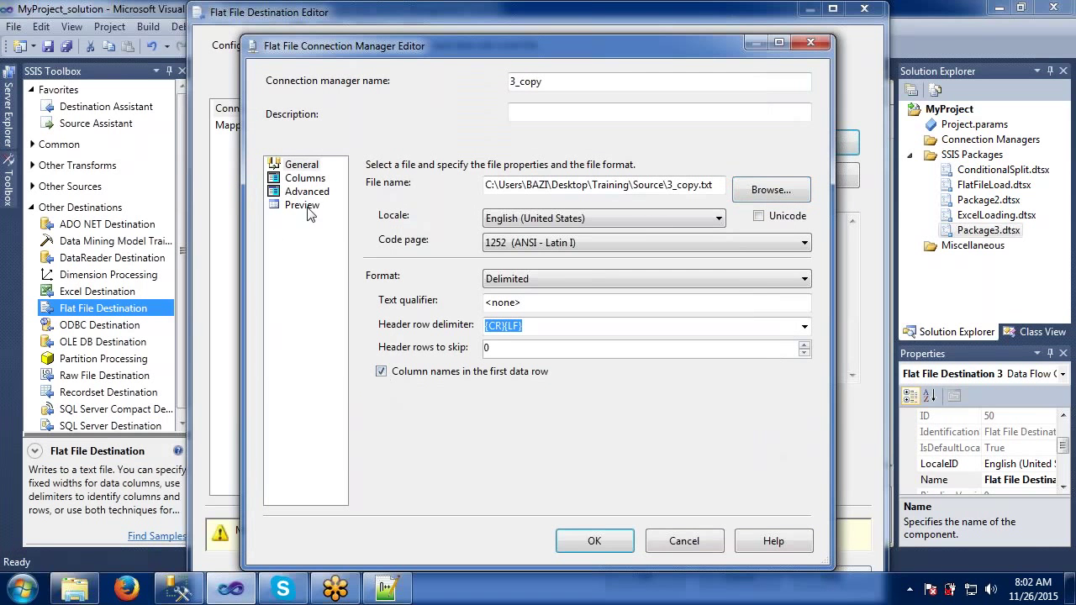
{"action": "left_click", "coordinate": [306, 180]}
{"action": "left_click", "coordinate": [307, 191]}
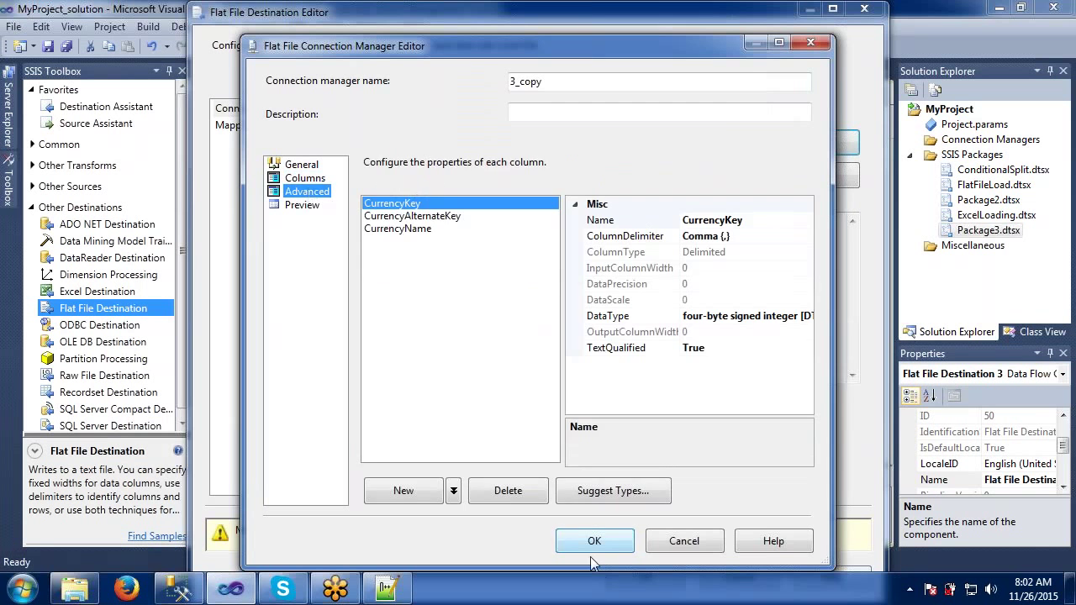
{"action": "left_click", "coordinate": [610, 542]}
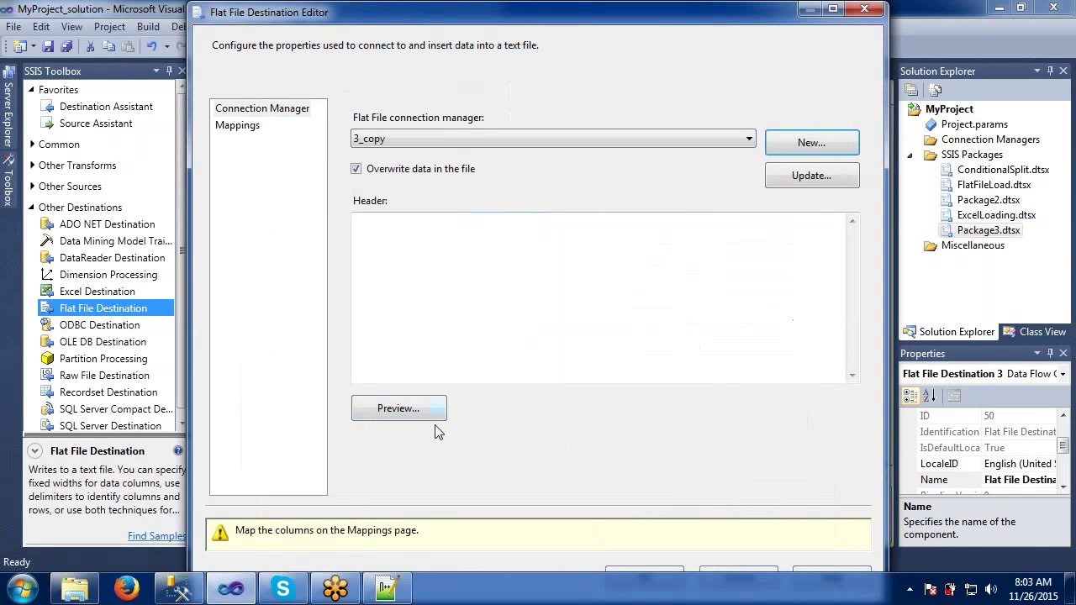
{"action": "left_click", "coordinate": [238, 126]}
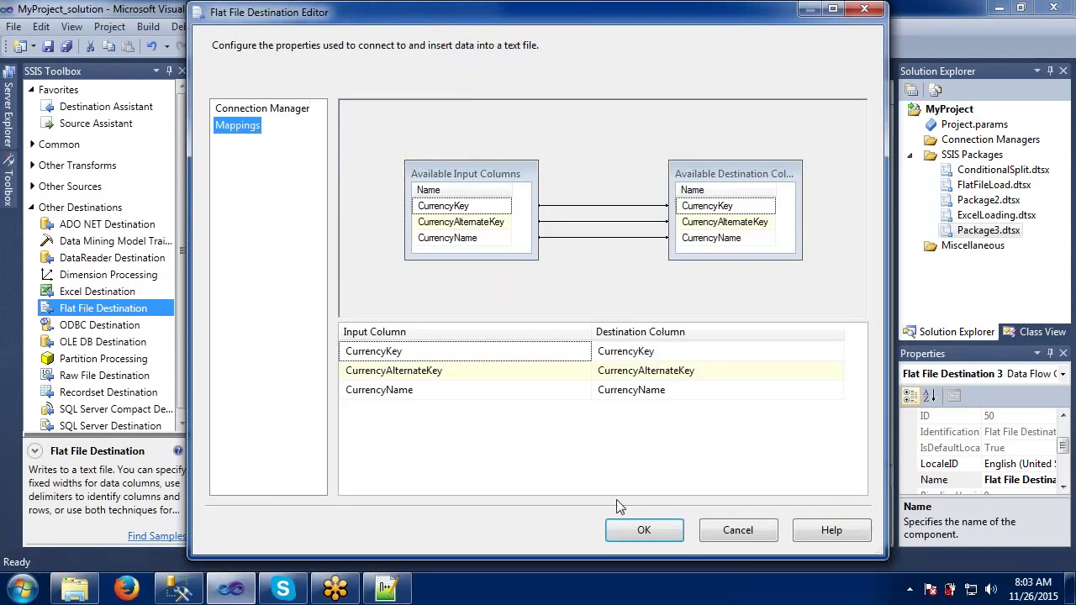
{"action": "left_click", "coordinate": [638, 530]}
- Create a delimited flat file connection manager named 4_copy for Flat File Destination, using the file 4_copy in the Source folder
{"action": "double_click", "coordinate": [442, 409]}
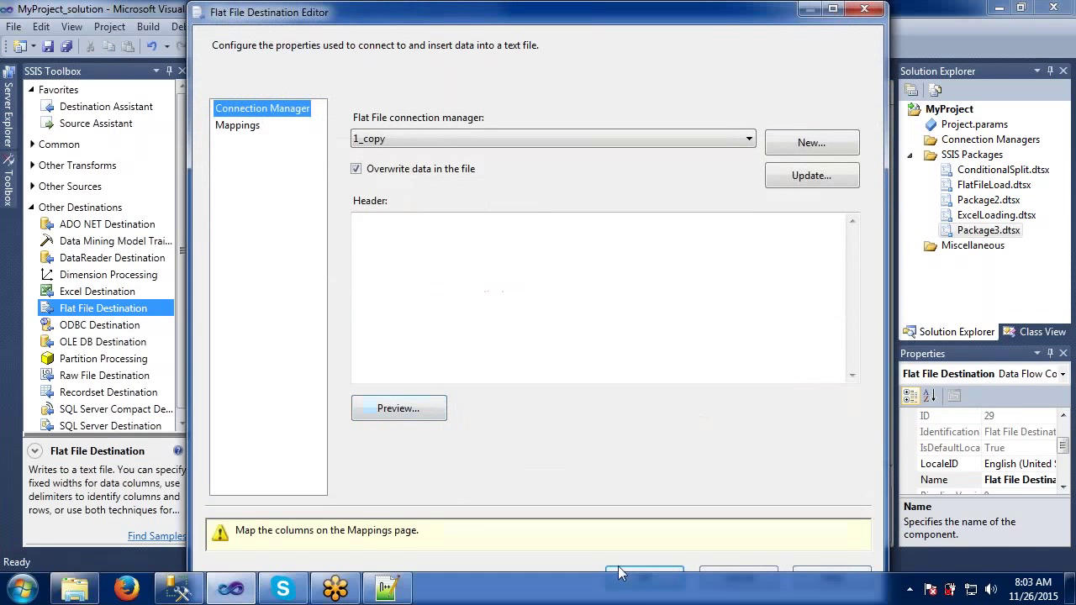
{"action": "left_click", "coordinate": [772, 145]}
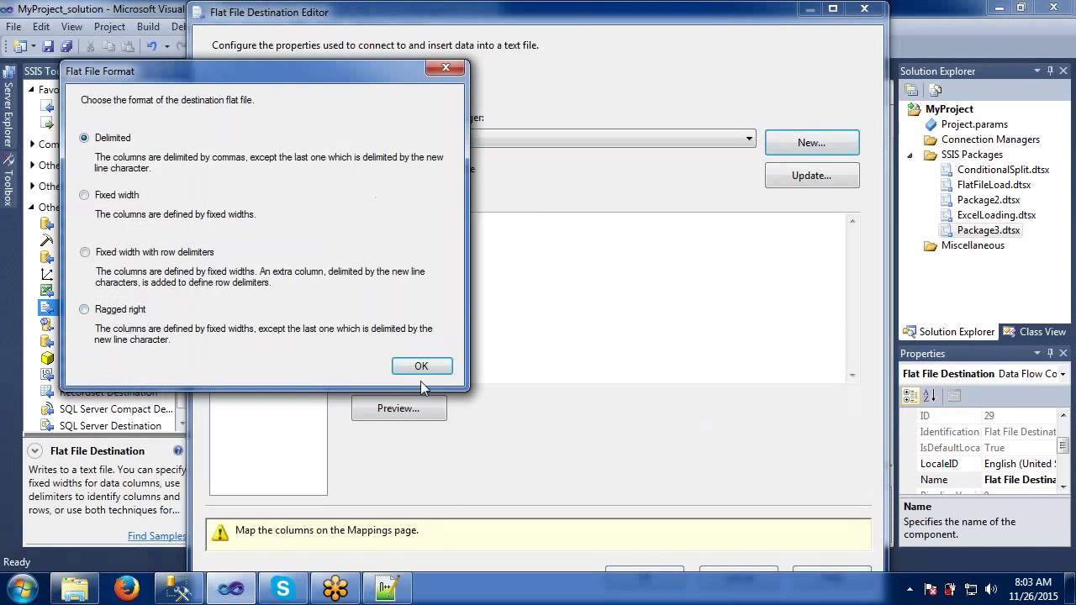
{"action": "left_click", "coordinate": [427, 373]}
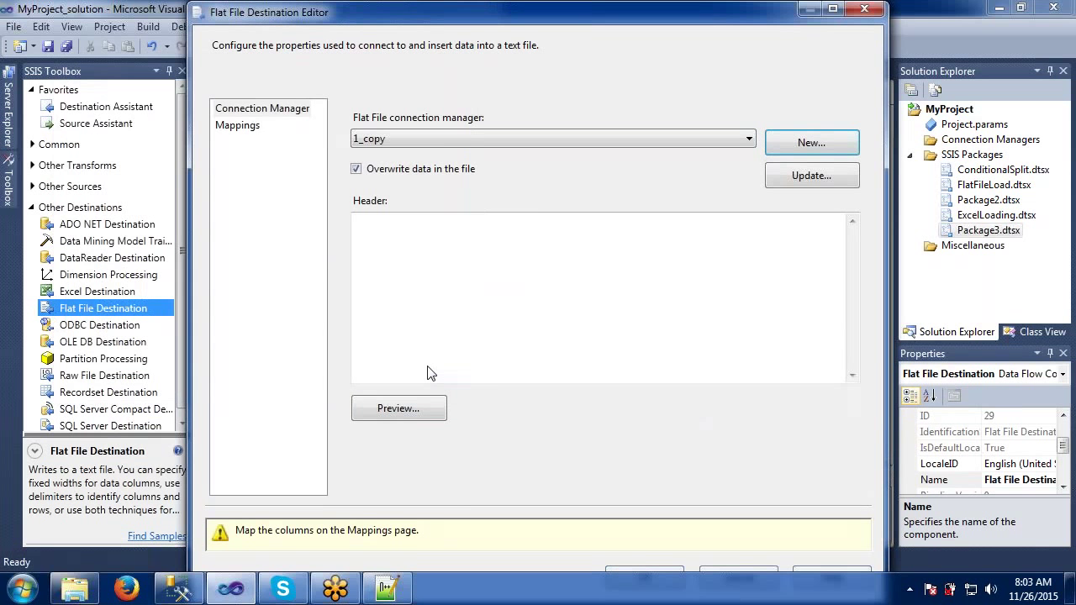
{"action": "type", "text": "4_copy"}
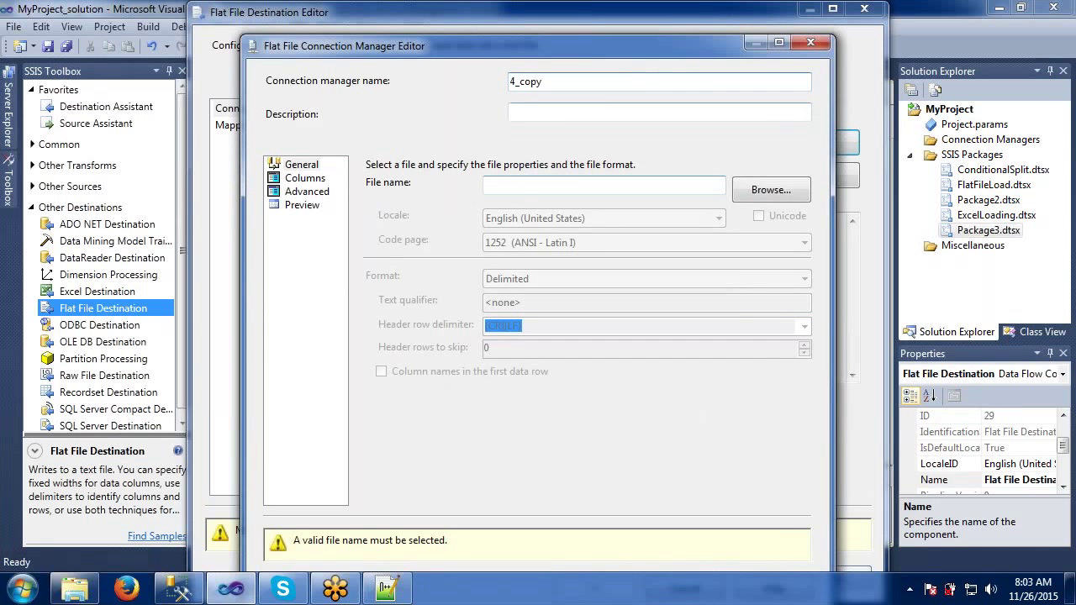
{"action": "left_click", "coordinate": [771, 190]}
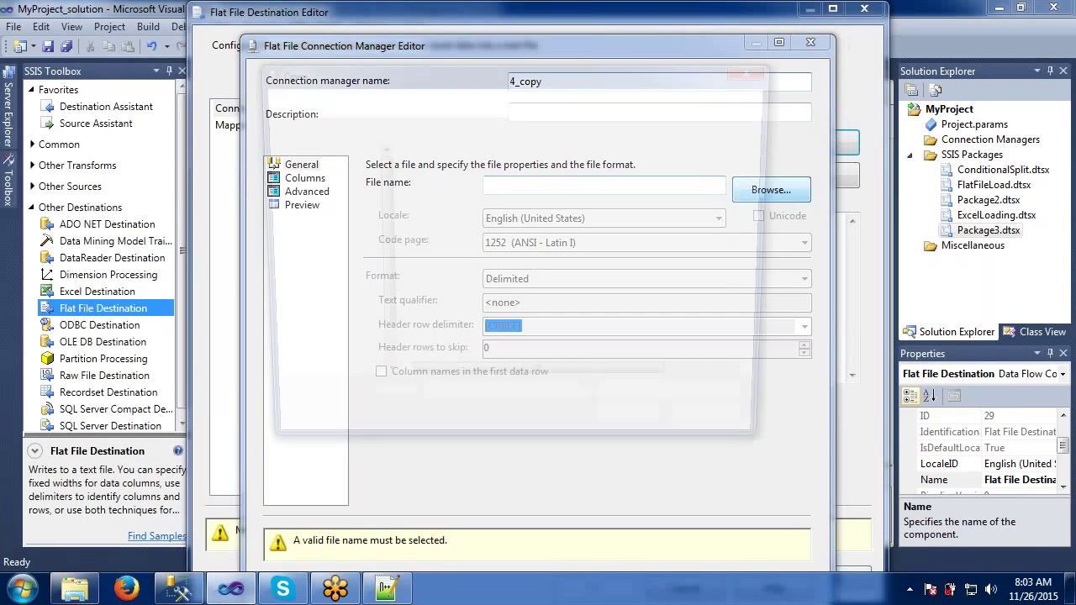
{"action": "type", "text": "4_copy"}
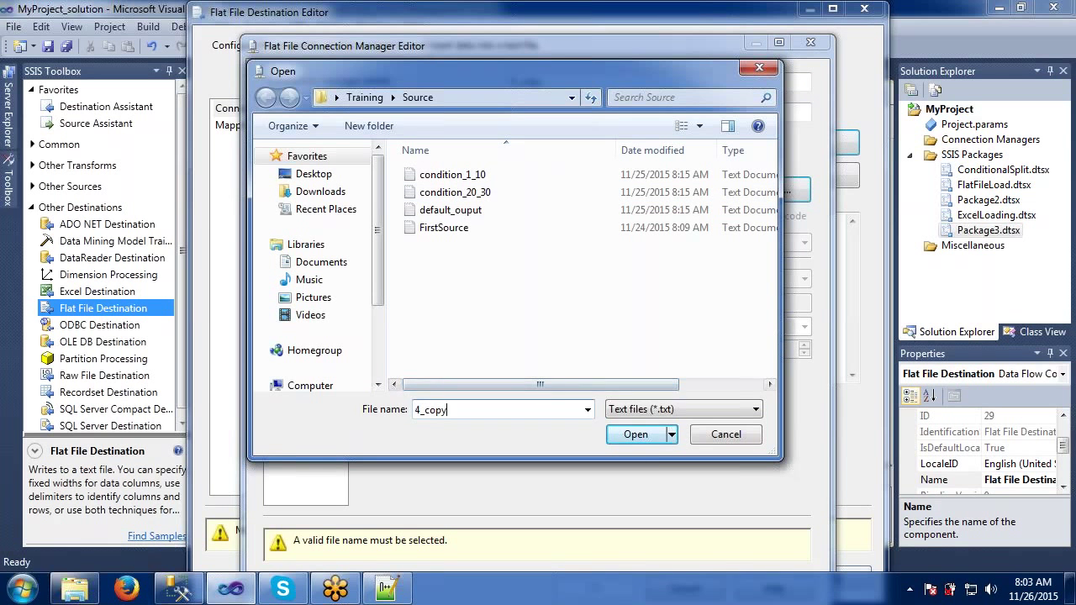
{"action": "left_click", "coordinate": [651, 436]}
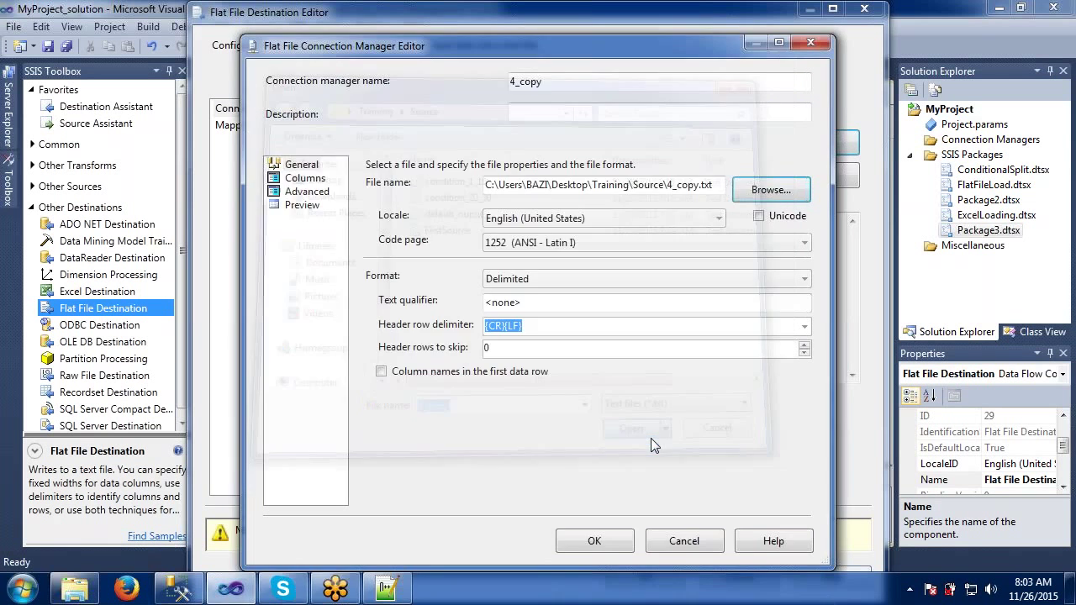
- Accept the 4_copy connection with its default settings and apply the column mappings in Flat File Destination
{"action": "left_click", "coordinate": [602, 542]}
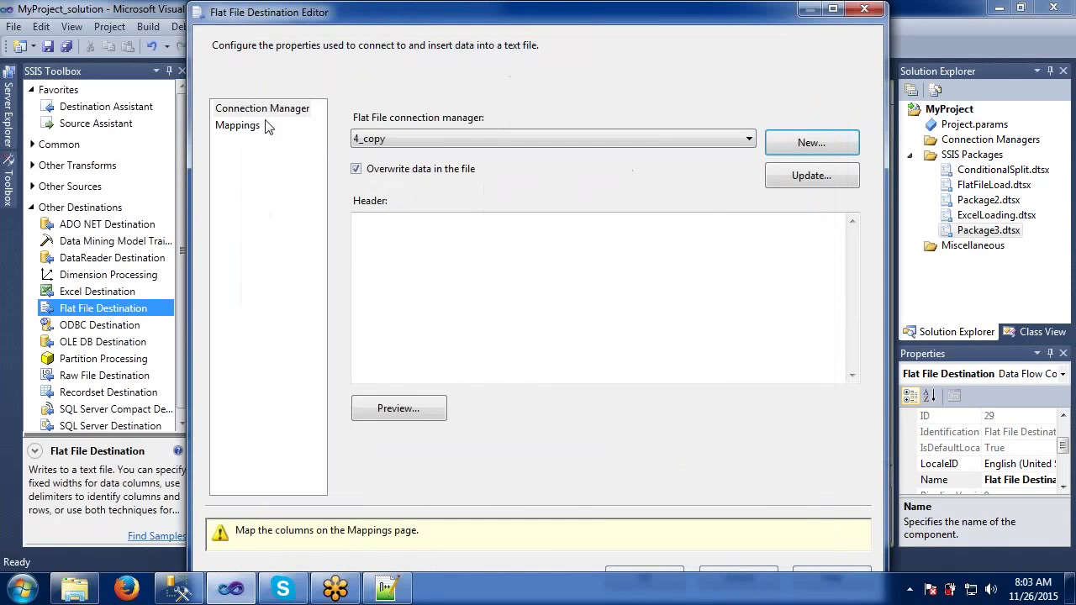
{"action": "left_click", "coordinate": [261, 127]}
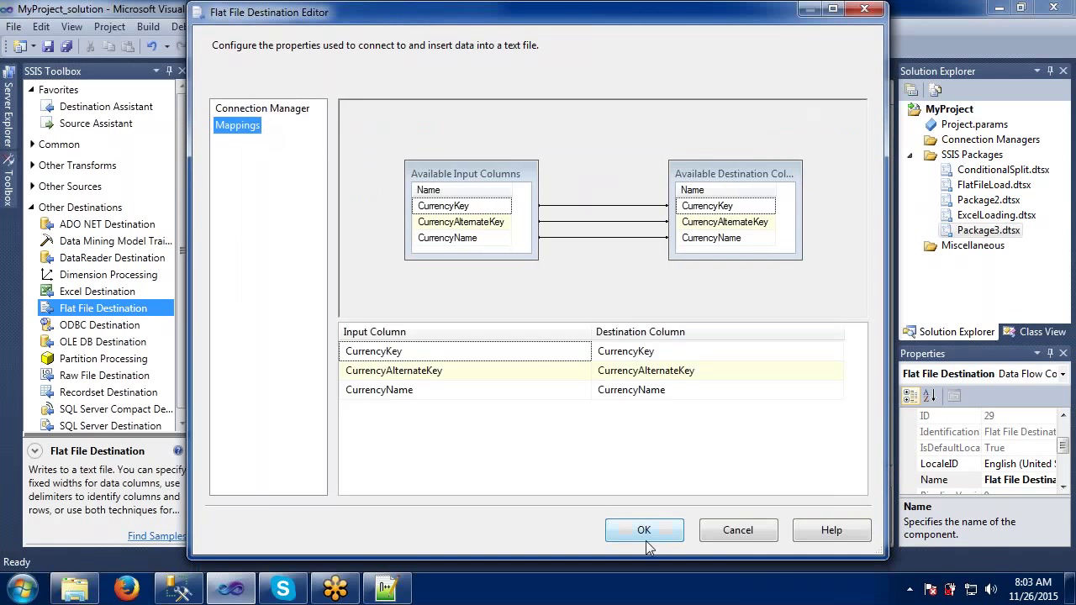
{"action": "left_click", "coordinate": [645, 536]}
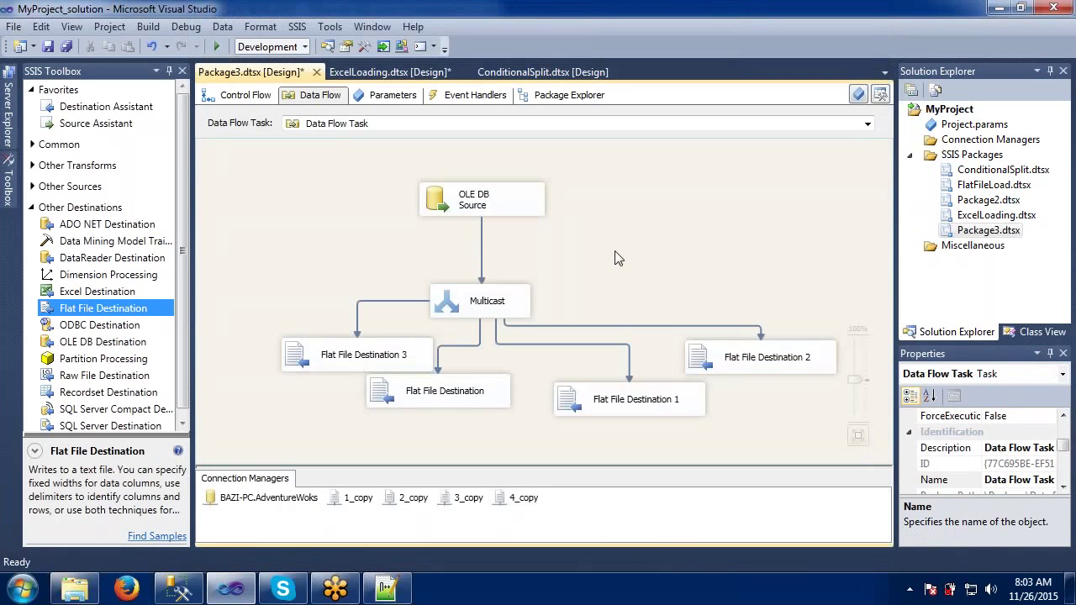
- Auto-arrange the layout of the components in the Package3 data flow diagram
{"action": "left_click", "coordinate": [259, 26]}
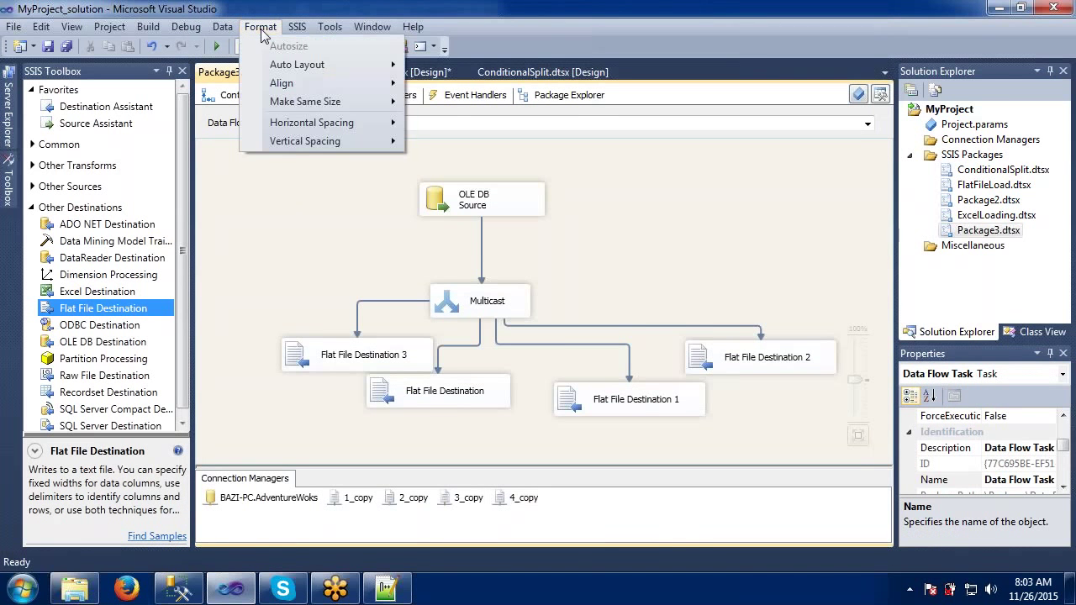
{"action": "mouse_move", "coordinate": [296, 70]}
{"action": "left_click", "coordinate": [425, 68]}
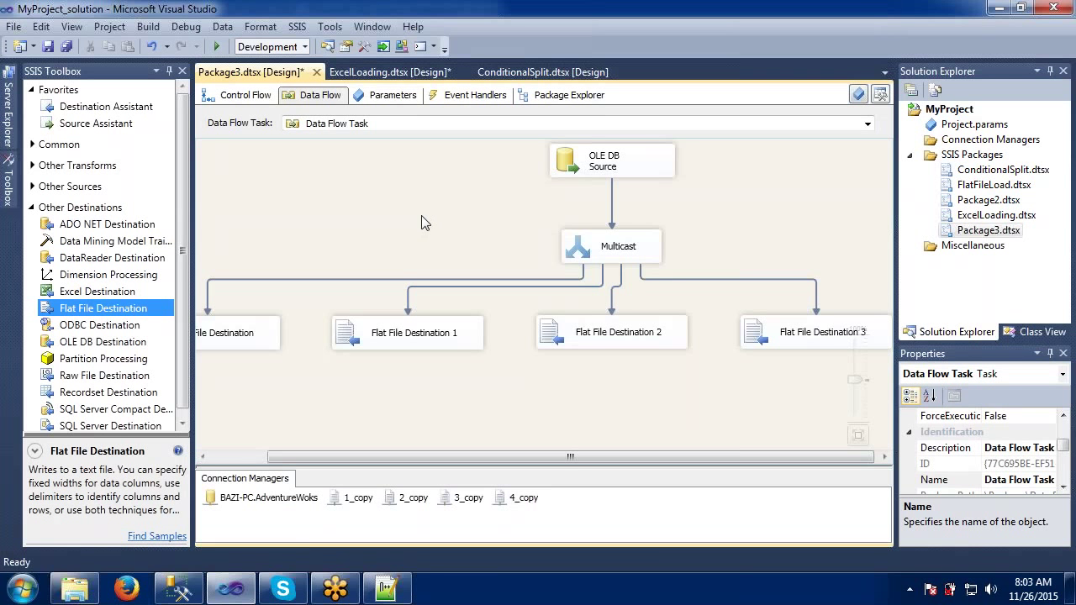
- Run Package3 to load the four text files, and stop debugging when execution completes
{"action": "left_click", "coordinate": [215, 48]}
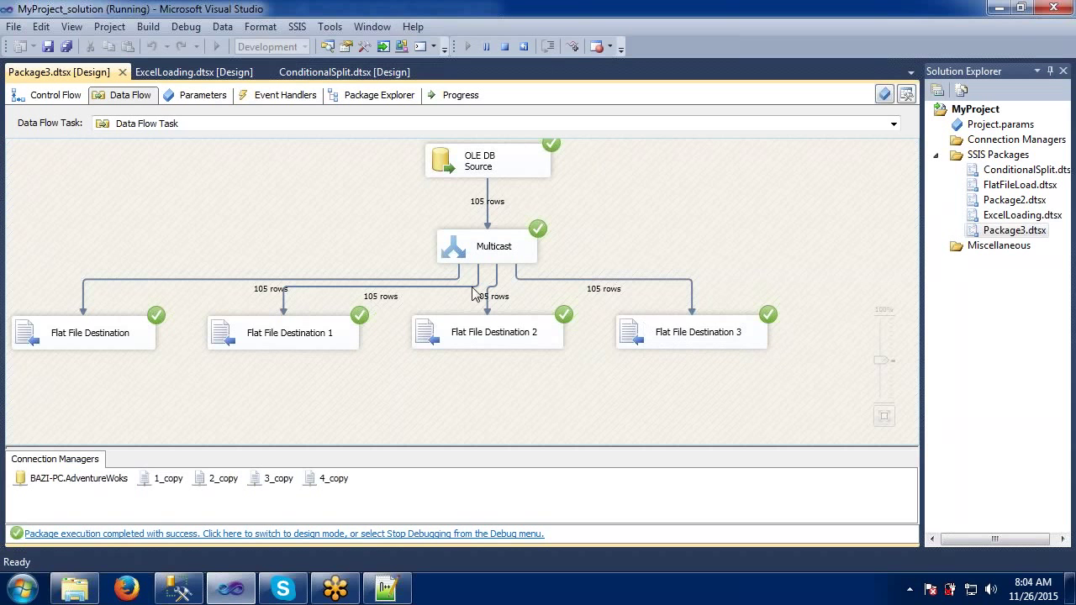
{"action": "left_click", "coordinate": [509, 45]}
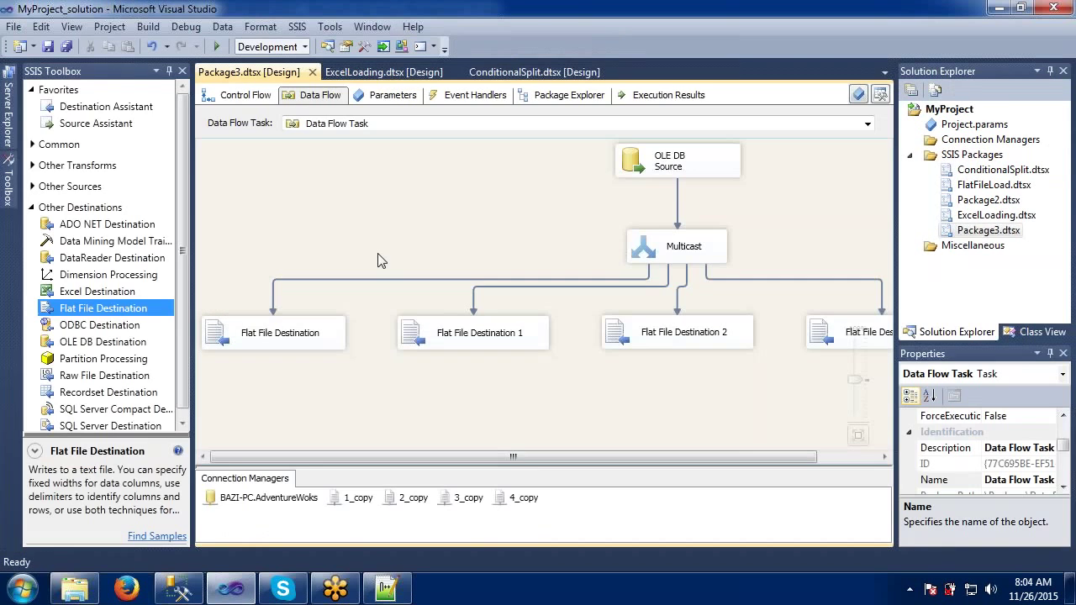
- Switch to Windows Explorer and examine the rows and header line of the 1_copy and 2_copy text files in the Source folder
{"action": "left_click", "coordinate": [78, 589]}
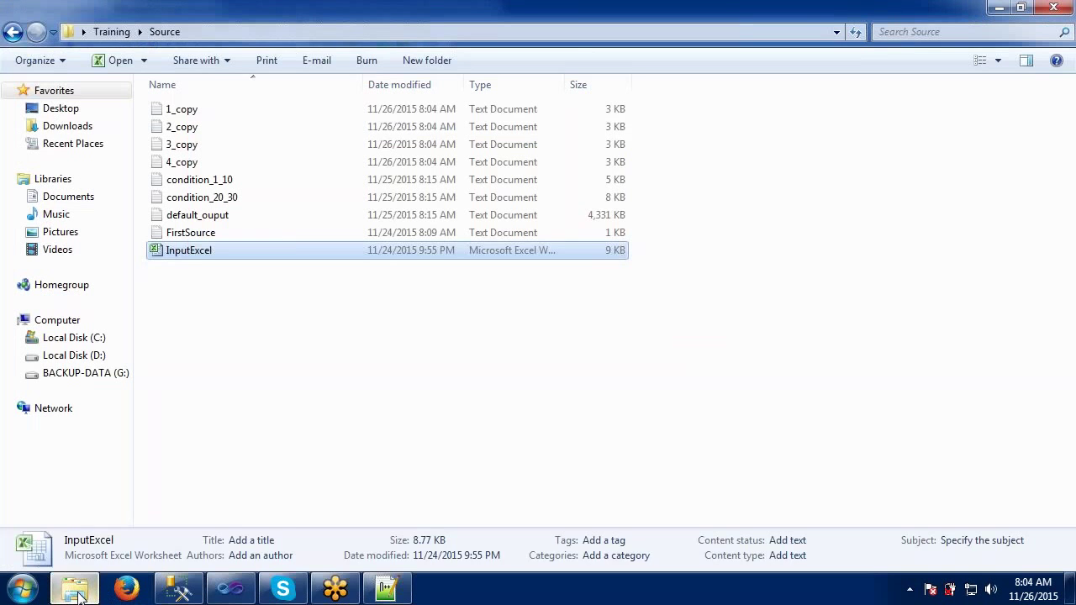
{"action": "left_click", "coordinate": [180, 109]}
{"action": "double_click", "coordinate": [180, 109]}
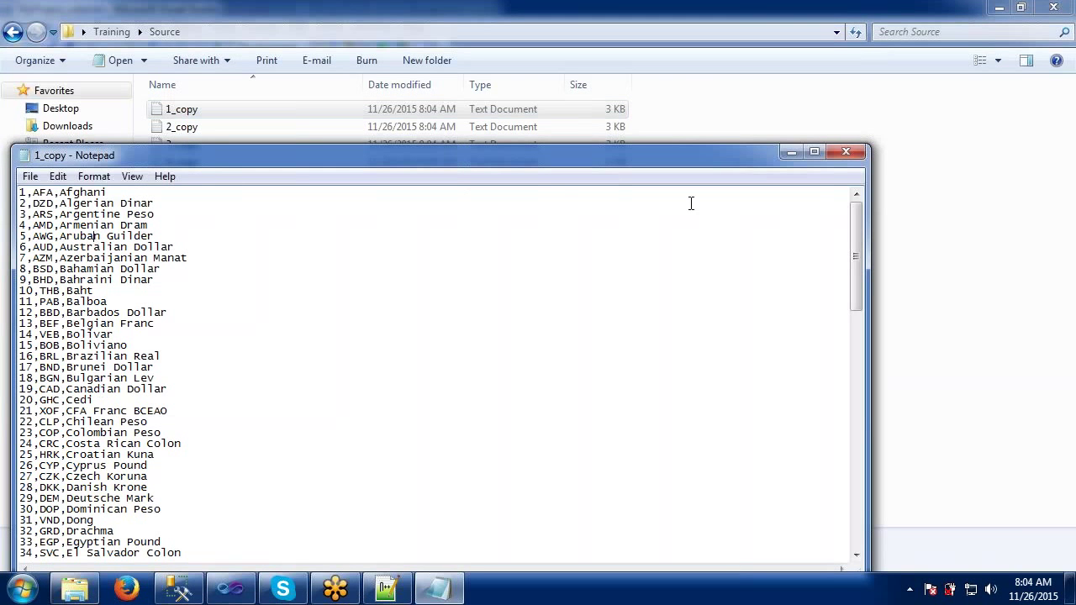
{"action": "left_click", "coordinate": [846, 152]}
{"action": "double_click", "coordinate": [173, 127]}
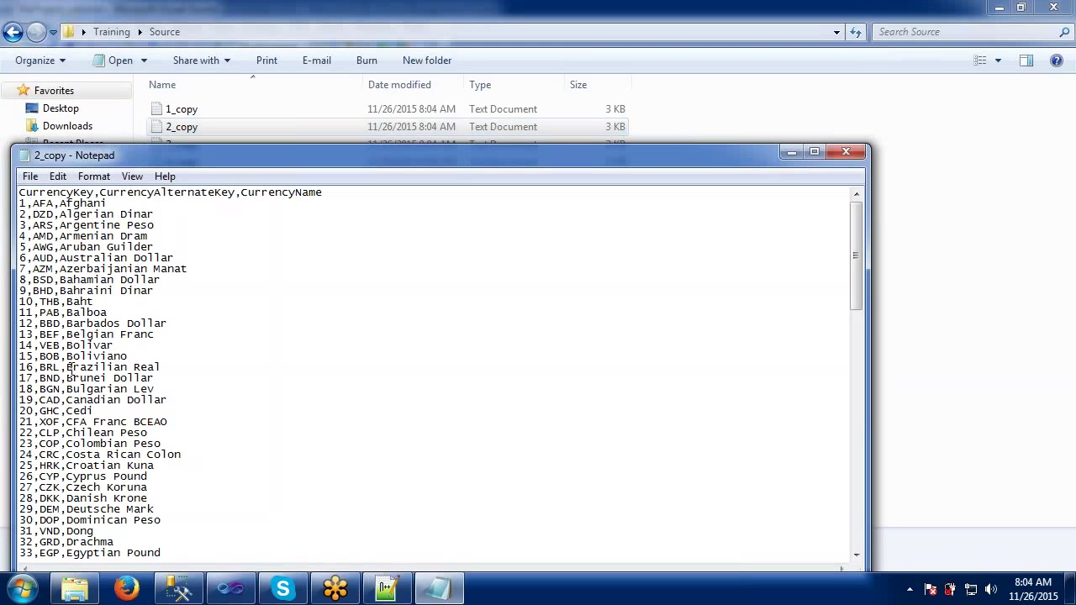
{"action": "left_click_drag", "start_coordinate": [70, 368], "coordinate": [68, 358]}
{"action": "left_click", "coordinate": [88, 430]}
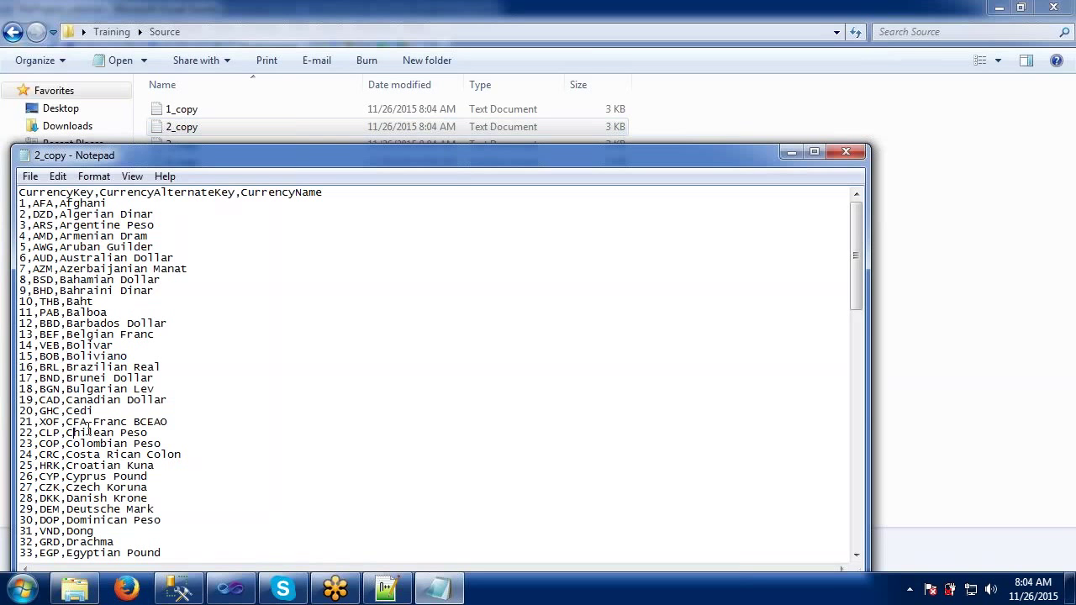
{"action": "left_click", "coordinate": [845, 152]}
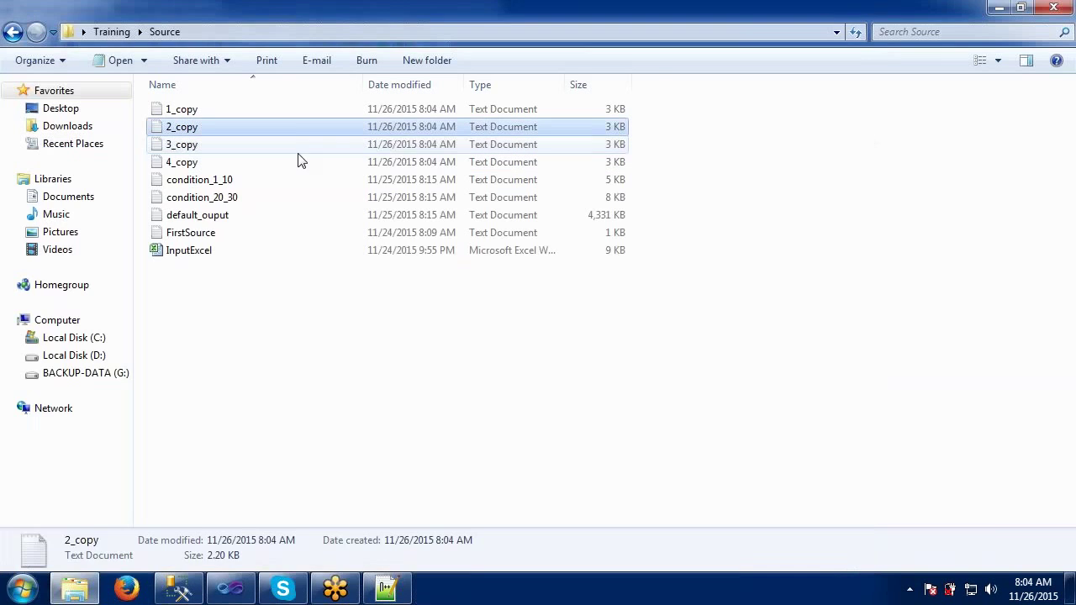
- Examine the contents of the 3_copy and 4_copy text files in the Source folder
{"action": "double_click", "coordinate": [183, 145]}
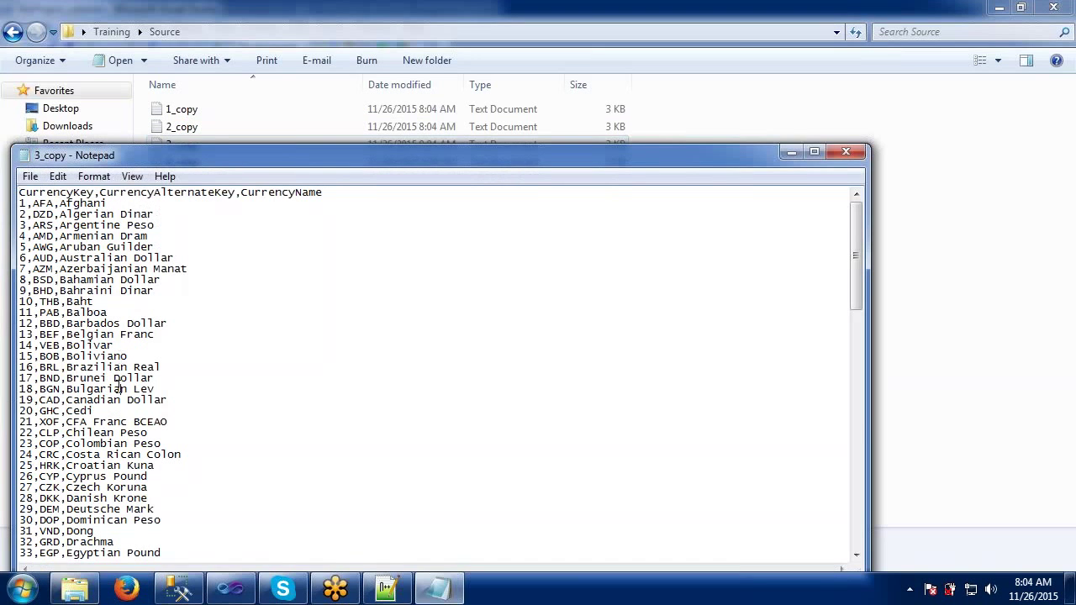
{"action": "left_click", "coordinate": [845, 152]}
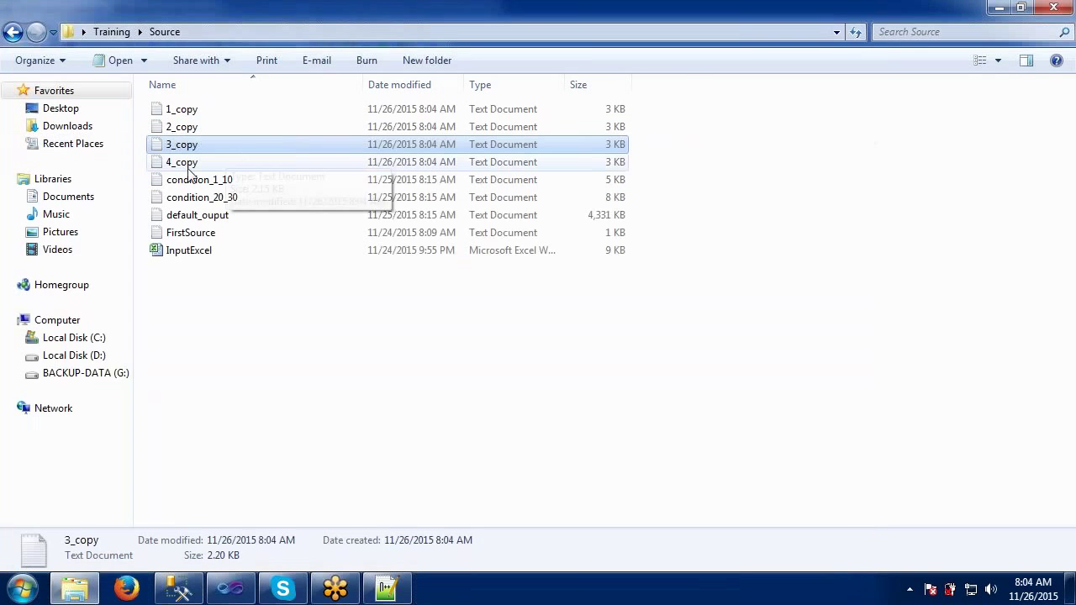
{"action": "double_click", "coordinate": [183, 161]}
{"action": "left_click", "coordinate": [39, 290]}
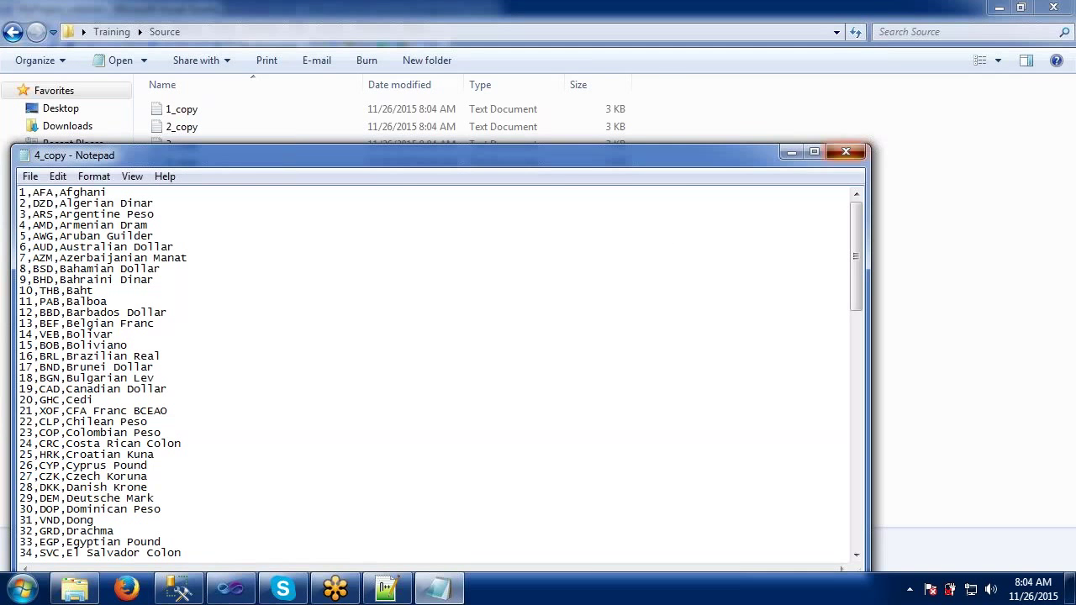
{"action": "left_click", "coordinate": [845, 151]}
- Switch back to Visual Studio and select Flat File Destination, Flat File Destination 1 and Flat File Destination 2 in turn
{"action": "left_click", "coordinate": [230, 589]}
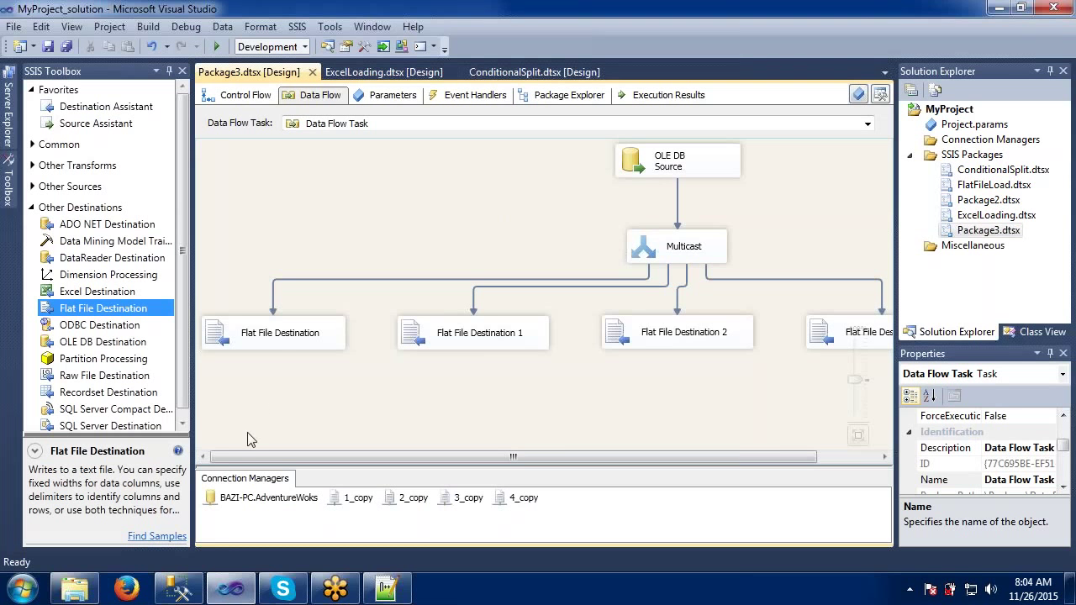
{"action": "left_click", "coordinate": [280, 336]}
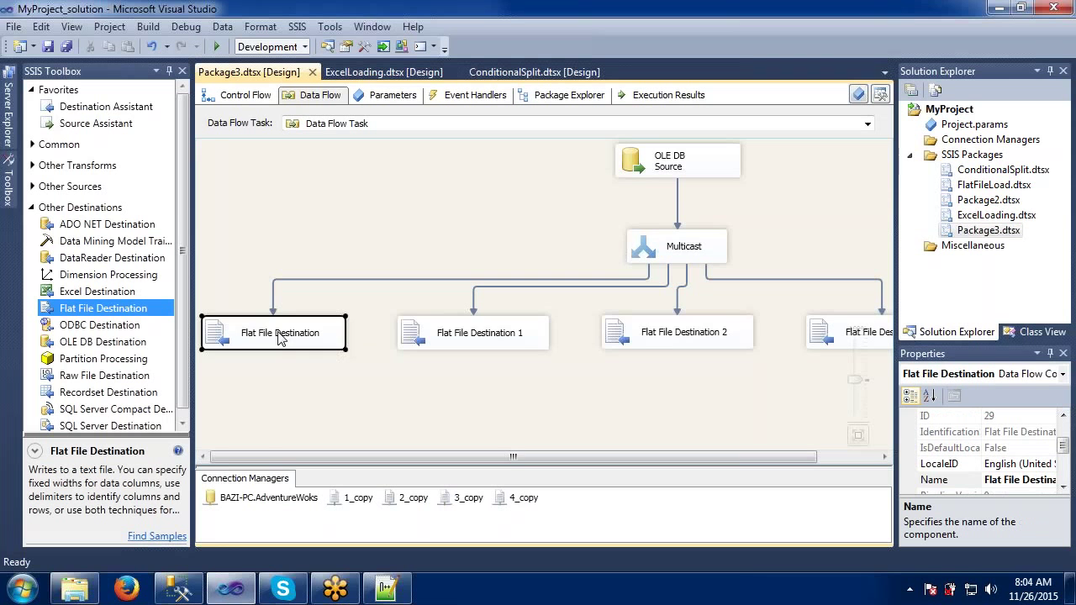
{"action": "left_click", "coordinate": [464, 333]}
{"action": "left_click", "coordinate": [663, 333]}
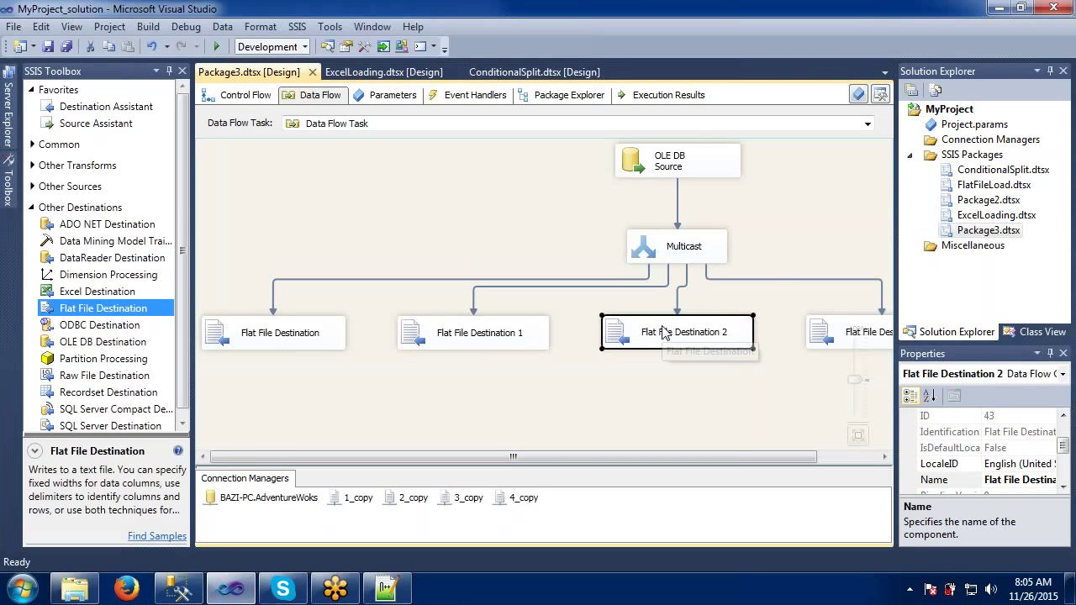
- Review Flat File Destination 3, Flat File Destination, Flat File Destination 1 and Flat File Destination 2 in the data flow, and clear the selection
{"action": "left_click", "coordinate": [843, 331]}
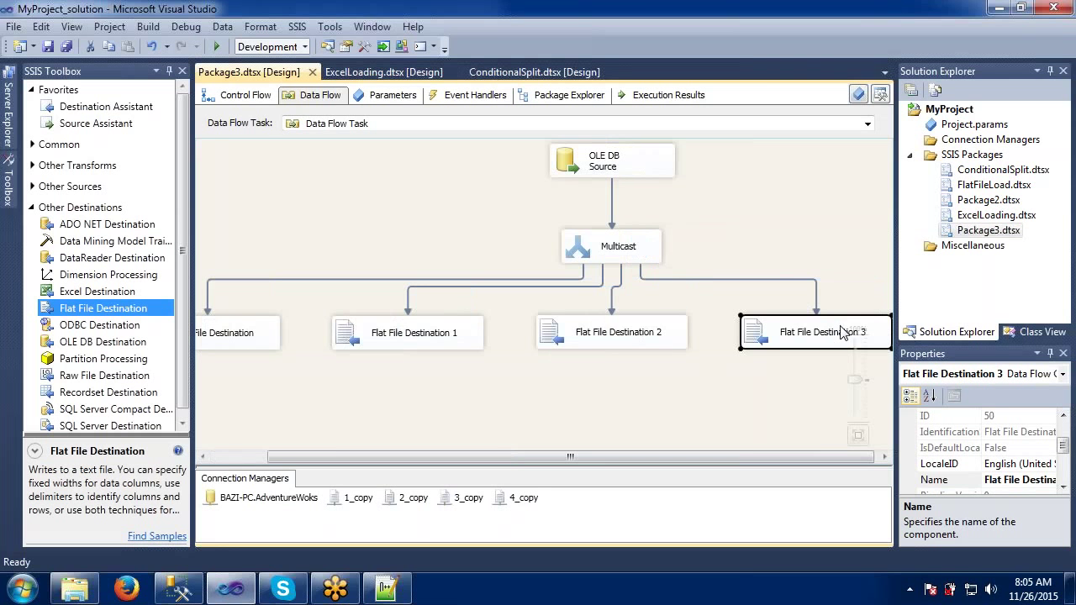
{"action": "left_click", "coordinate": [244, 338]}
{"action": "left_click", "coordinate": [437, 336]}
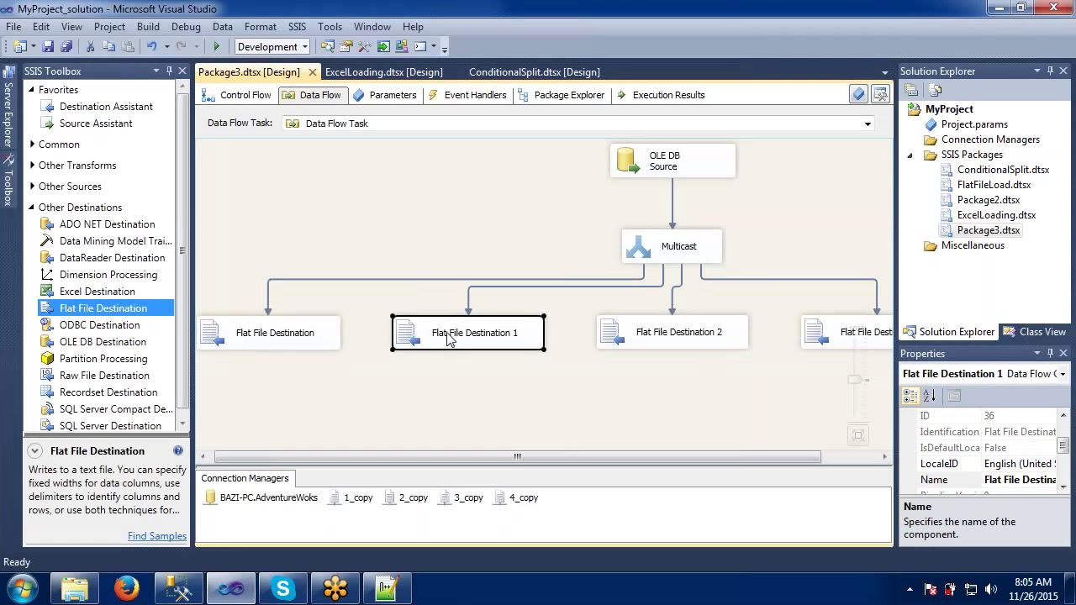
{"action": "left_click", "coordinate": [616, 334]}
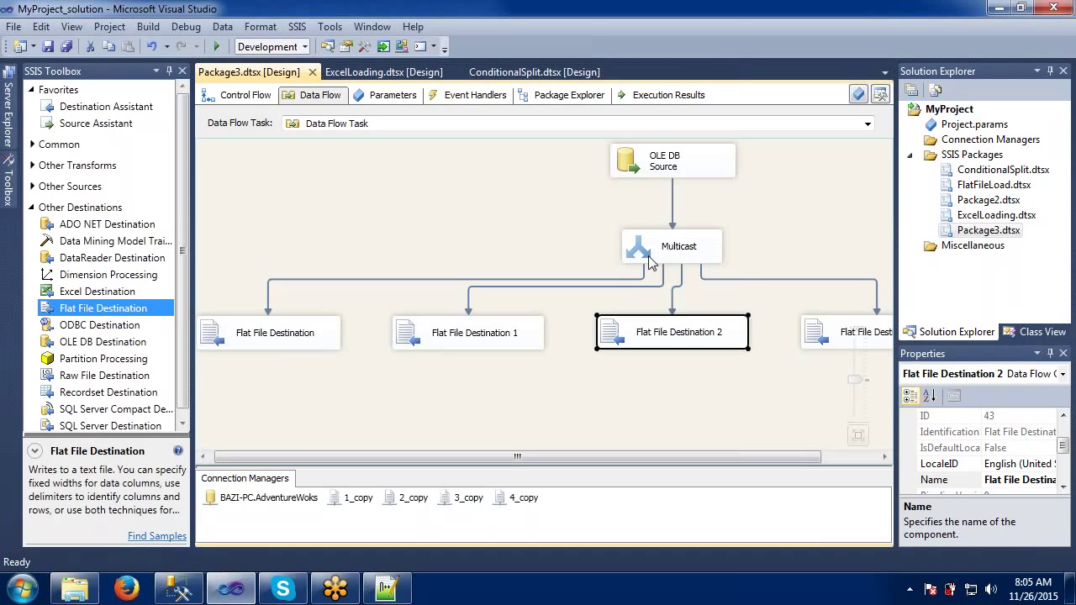
{"action": "left_click", "coordinate": [483, 250]}
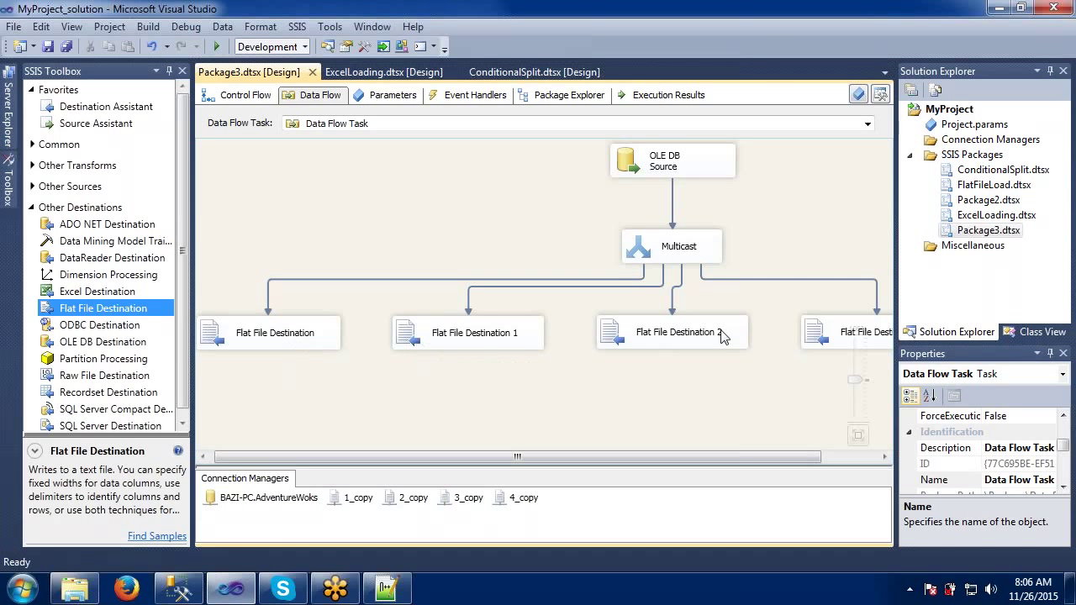
- Trace the data flow from the OLE DB Source to each of the four flat file destinations
{"action": "left_click", "coordinate": [678, 172]}
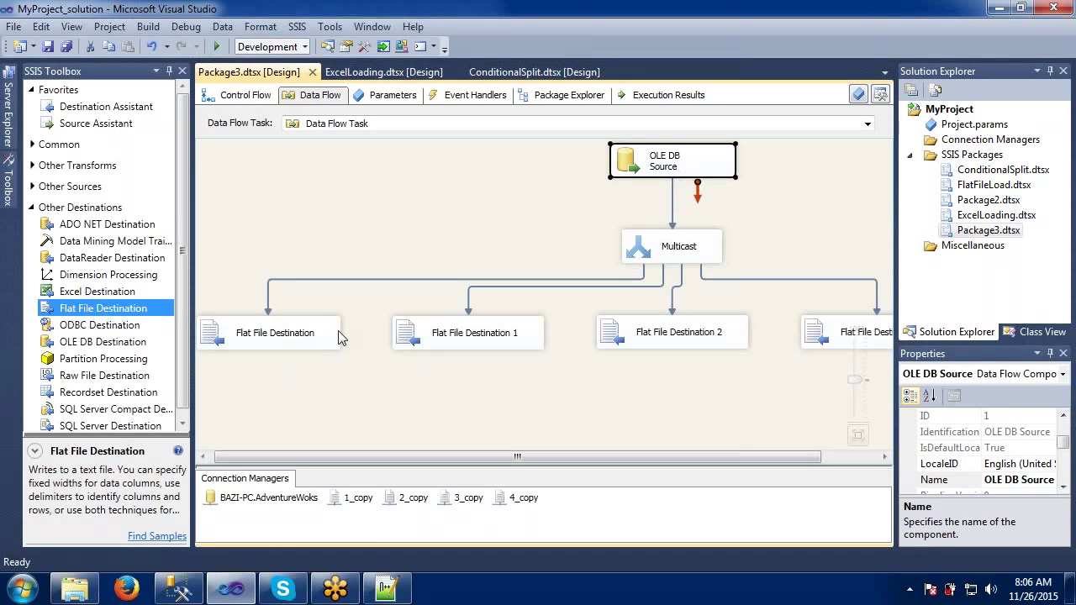
{"action": "left_click", "coordinate": [449, 346]}
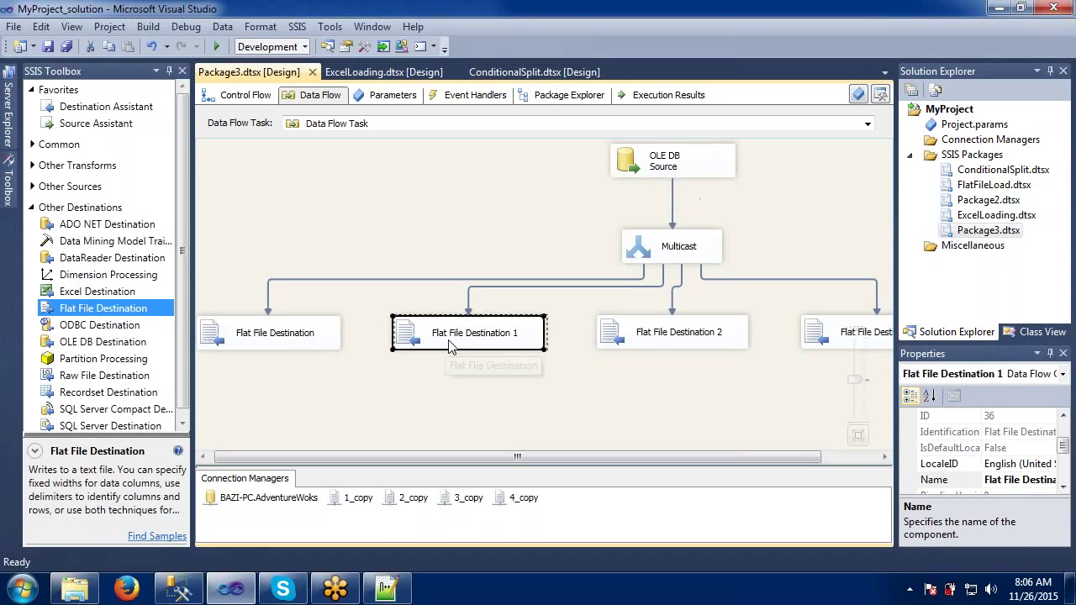
{"action": "left_click", "coordinate": [680, 338]}
{"action": "left_click", "coordinate": [828, 340]}
{"action": "left_click", "coordinate": [261, 336]}
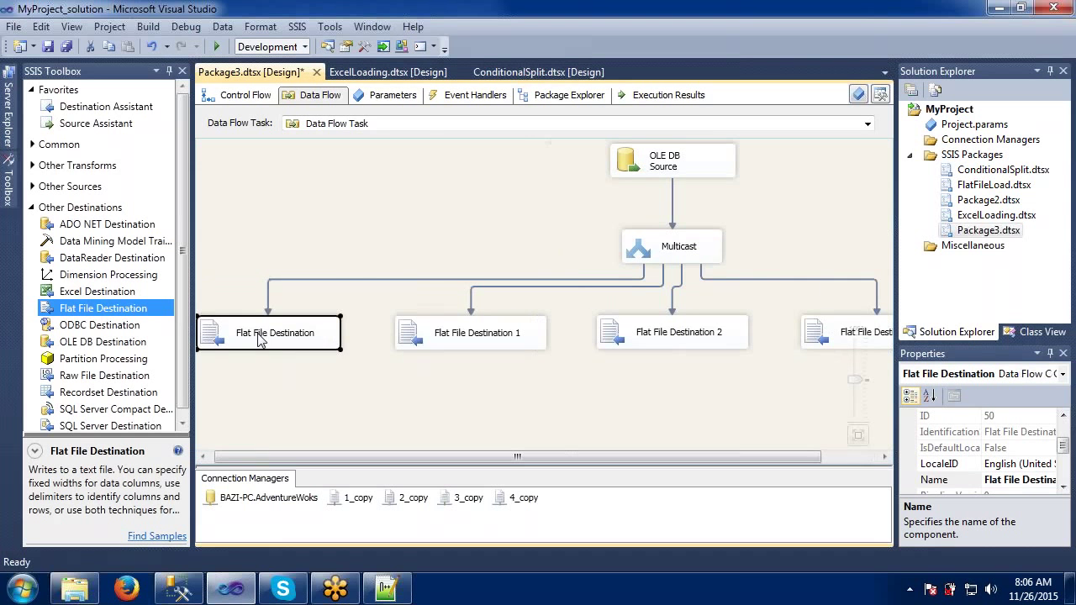
{"action": "left_click", "coordinate": [702, 174]}
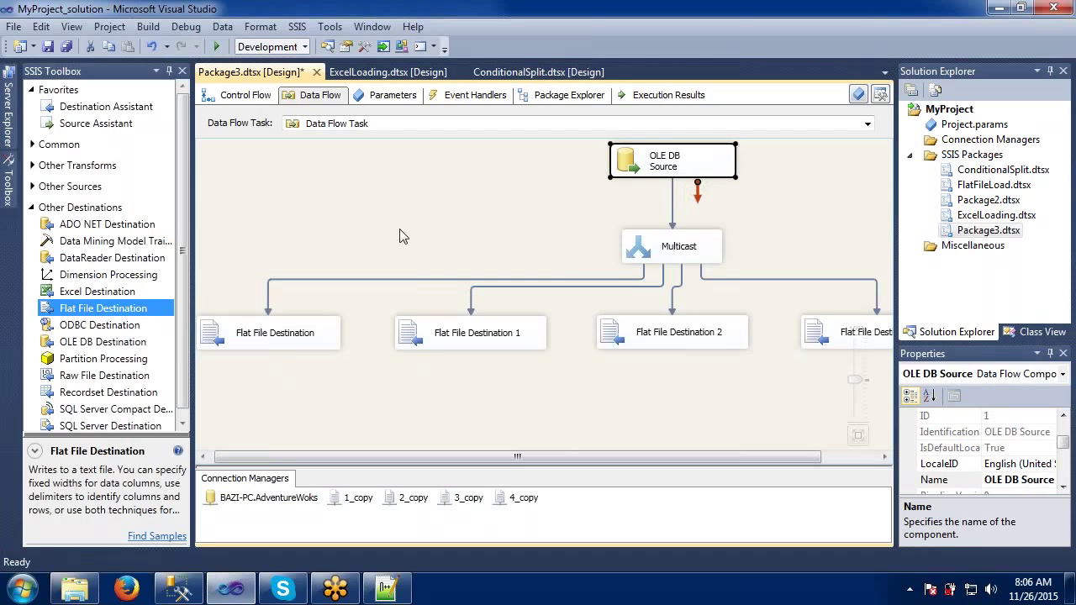
{"action": "left_click", "coordinate": [299, 335]}
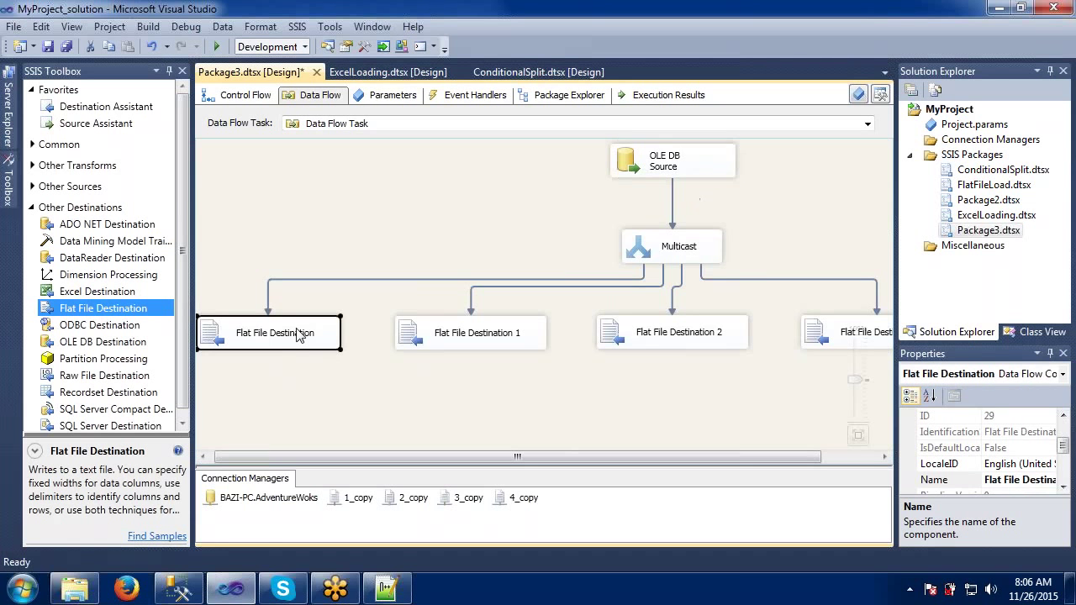
{"action": "left_click", "coordinate": [642, 176]}
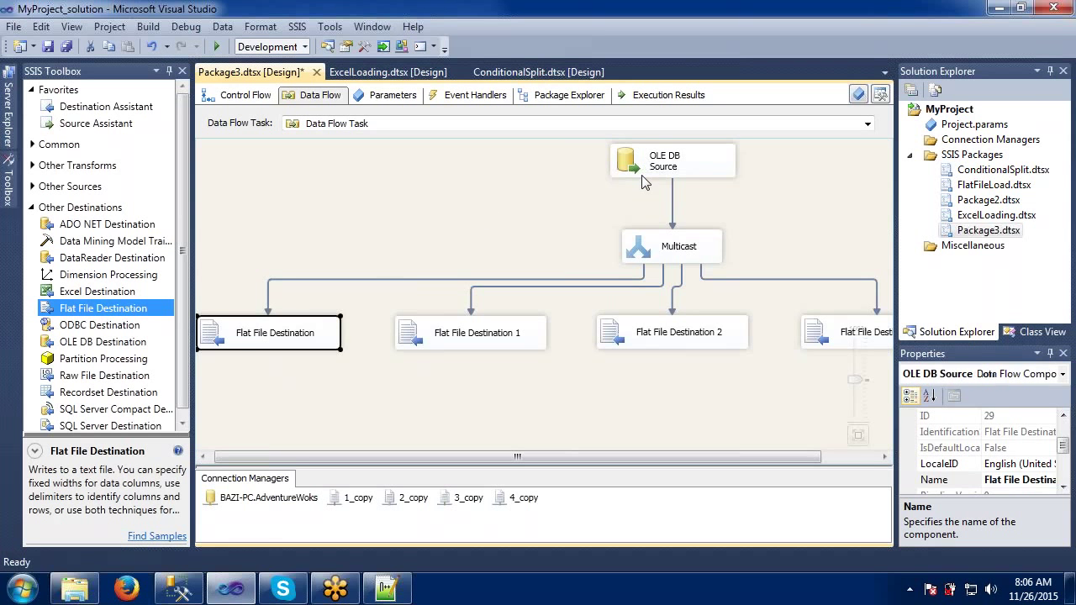
{"action": "left_click", "coordinate": [302, 344]}
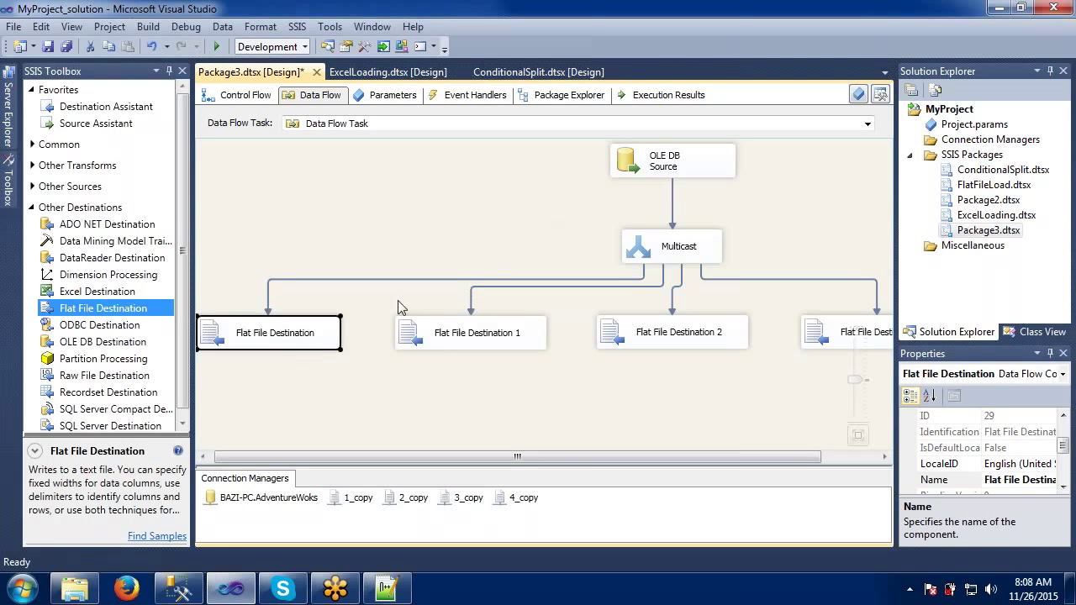
{"action": "left_click", "coordinate": [470, 258]}
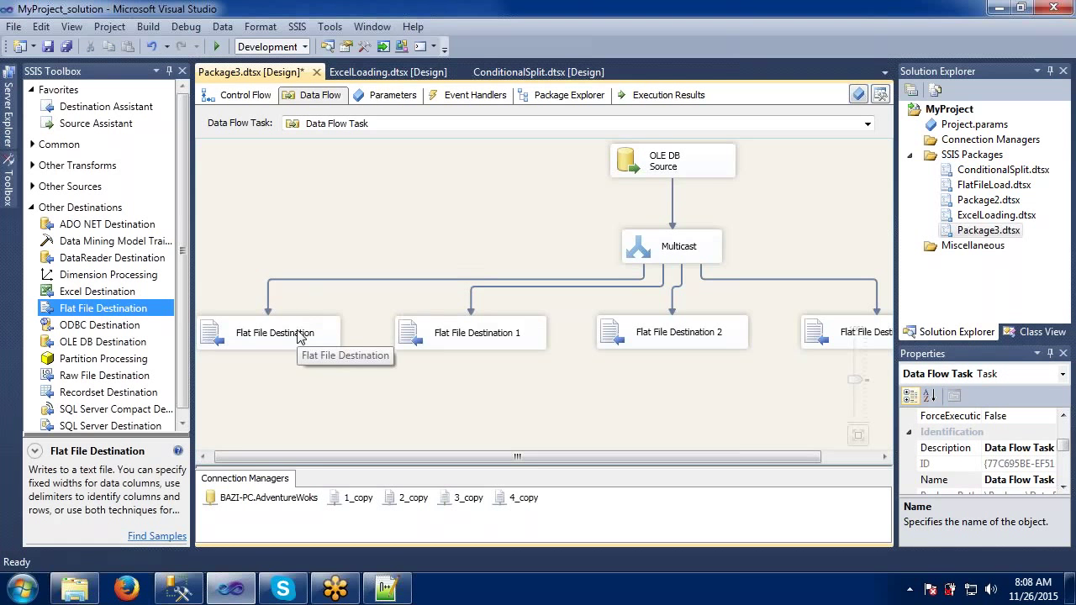
- Go over the OLE DB Source again against each flat file destination, ending at Flat File Destination 3
{"action": "left_click", "coordinate": [639, 165]}
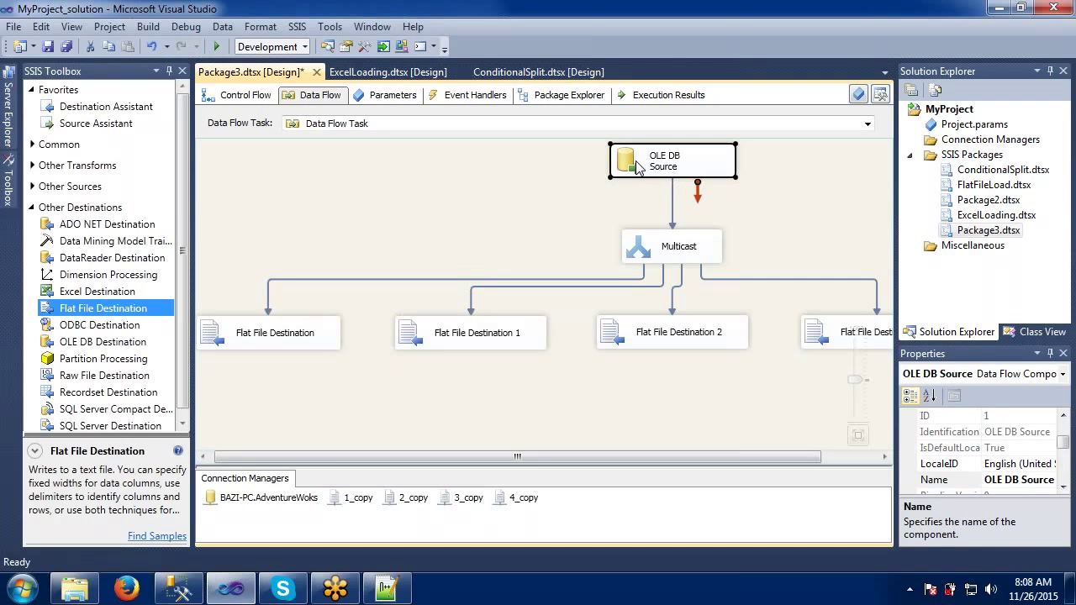
{"action": "left_click", "coordinate": [303, 337]}
{"action": "left_click", "coordinate": [460, 336]}
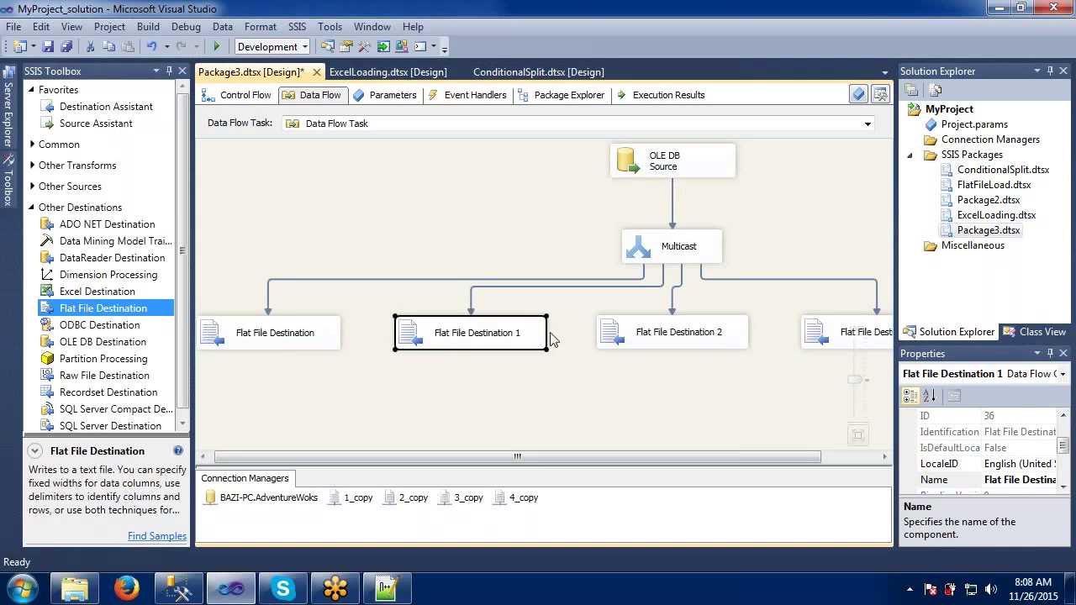
{"action": "left_click", "coordinate": [612, 341]}
{"action": "left_click", "coordinate": [654, 171]}
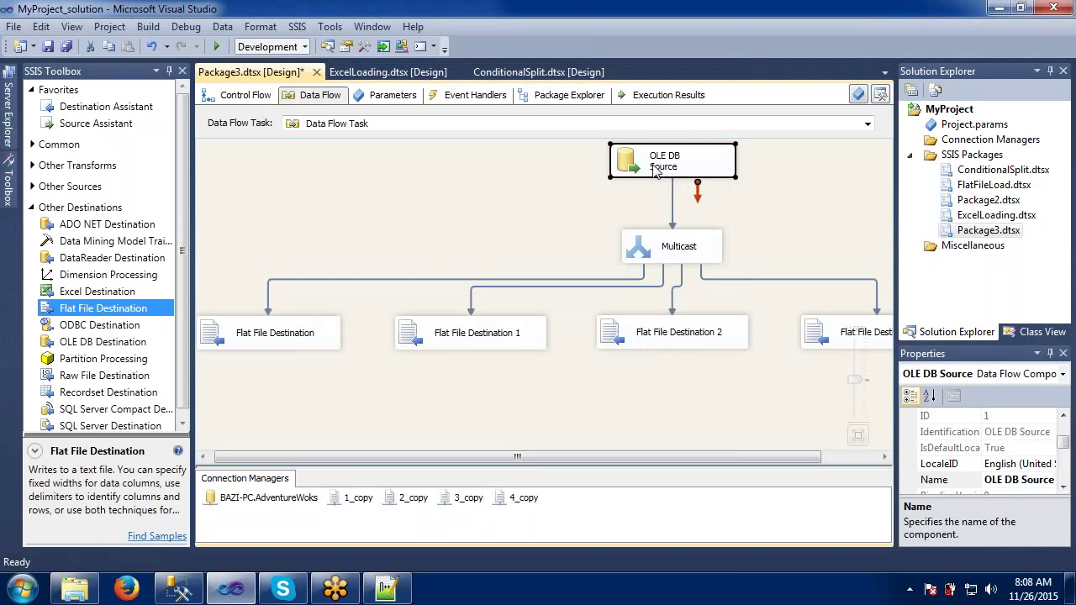
{"action": "left_click", "coordinate": [492, 347]}
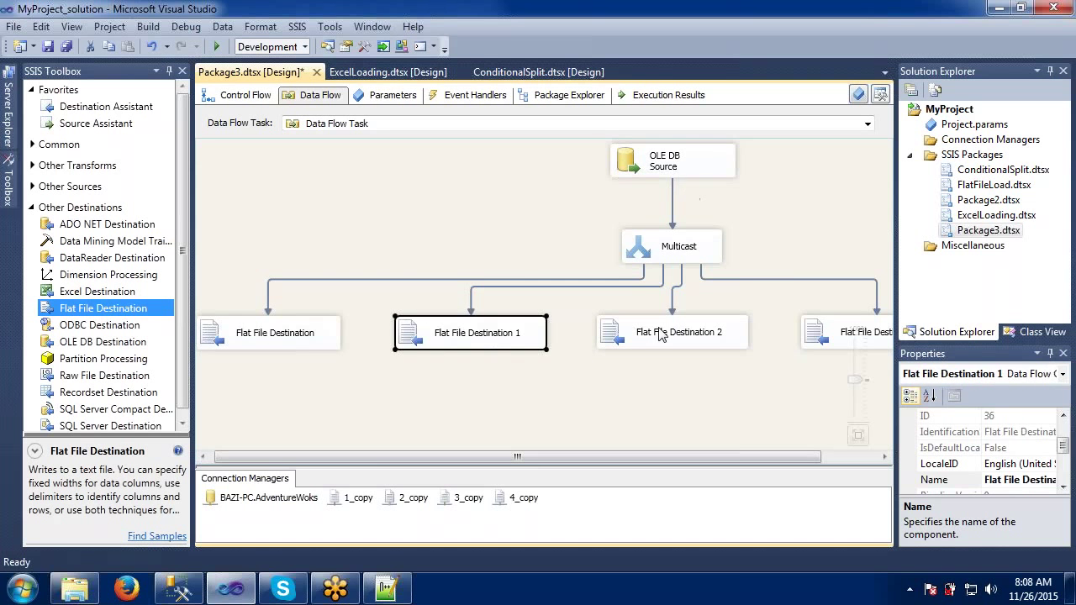
{"action": "left_click", "coordinate": [662, 334]}
{"action": "left_click", "coordinate": [811, 333]}
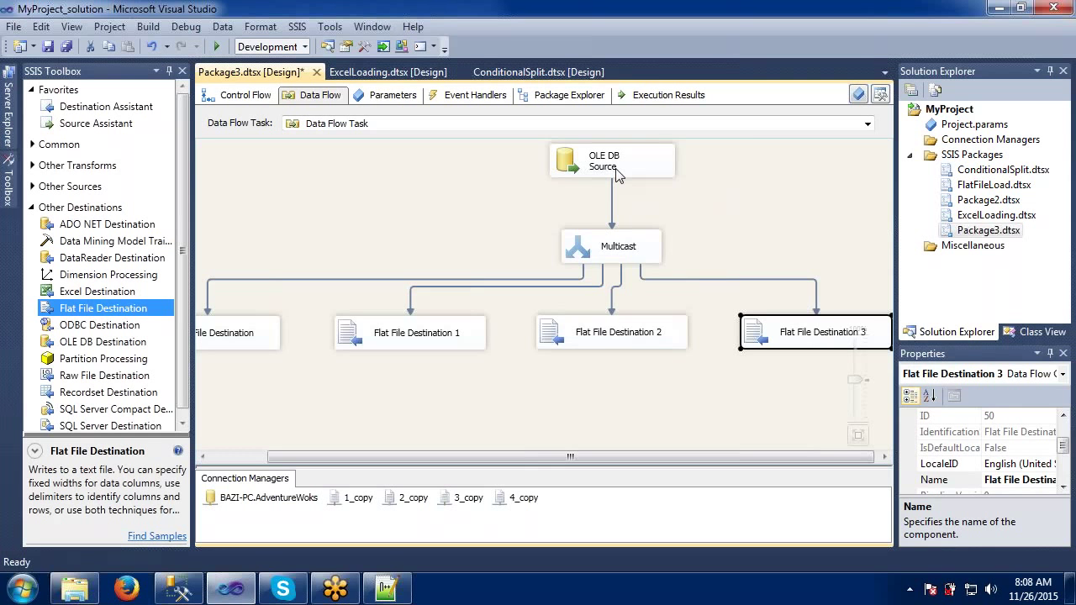
- Rename the Package3.dtsx package to Multicast.dtsx
{"action": "left_click", "coordinate": [969, 217]}
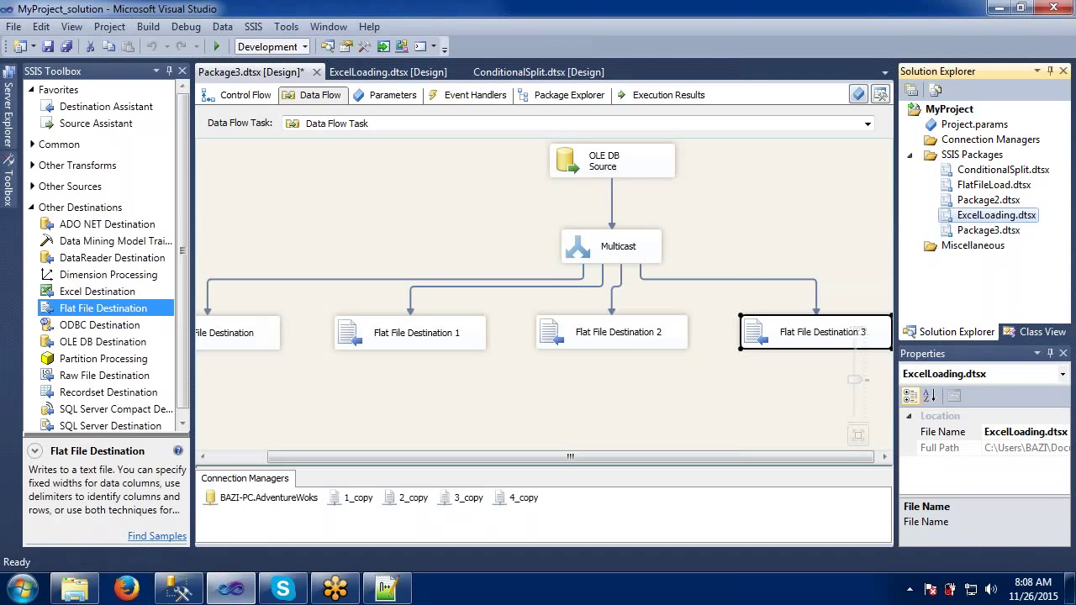
{"action": "left_click", "coordinate": [430, 232]}
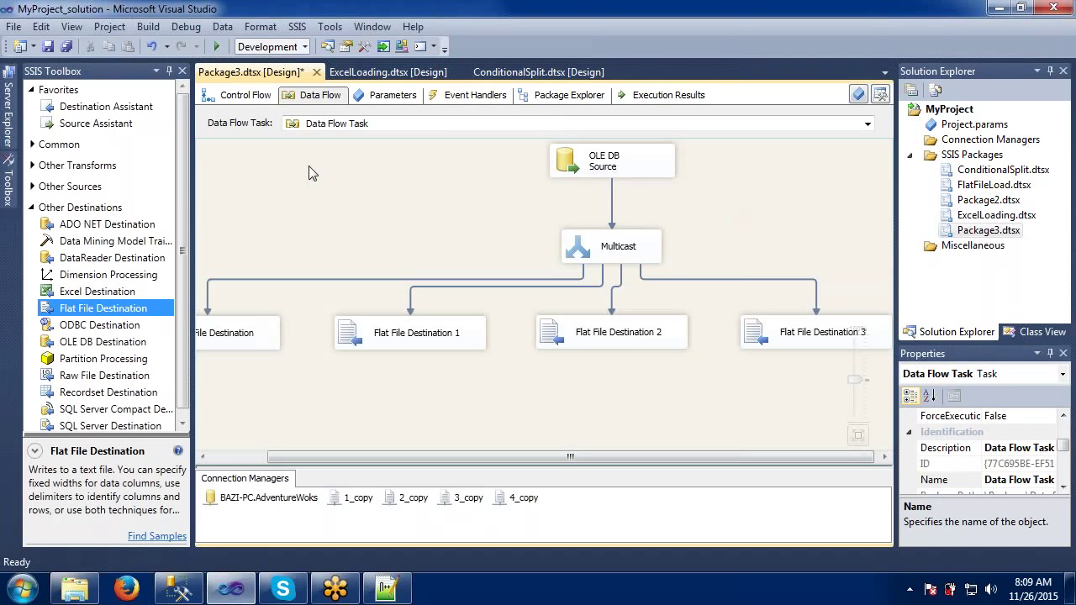
{"action": "left_click", "coordinate": [963, 232]}
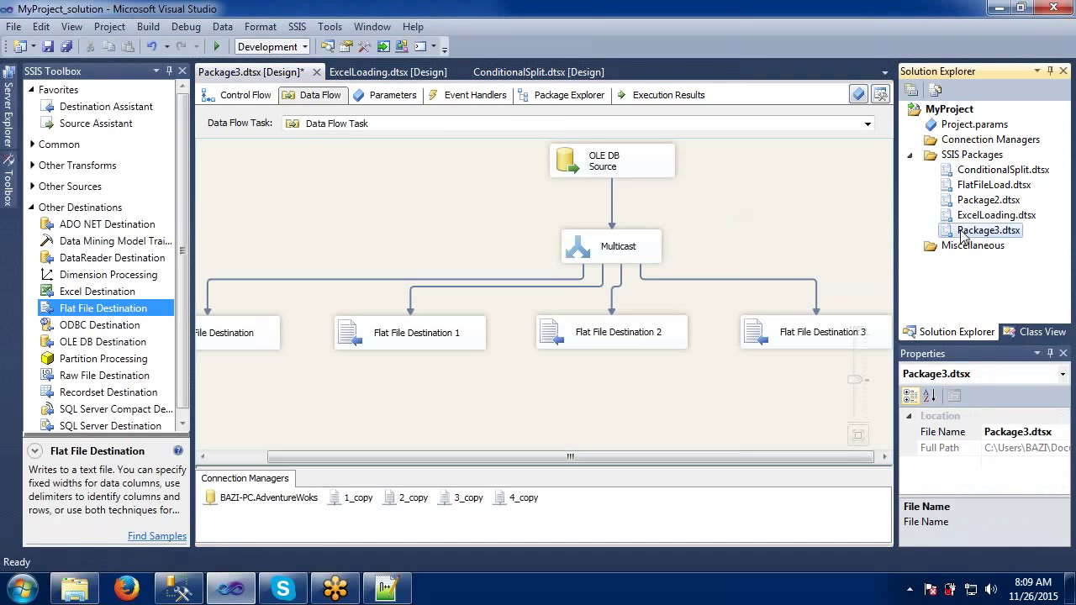
{"action": "key", "text": "F2"}
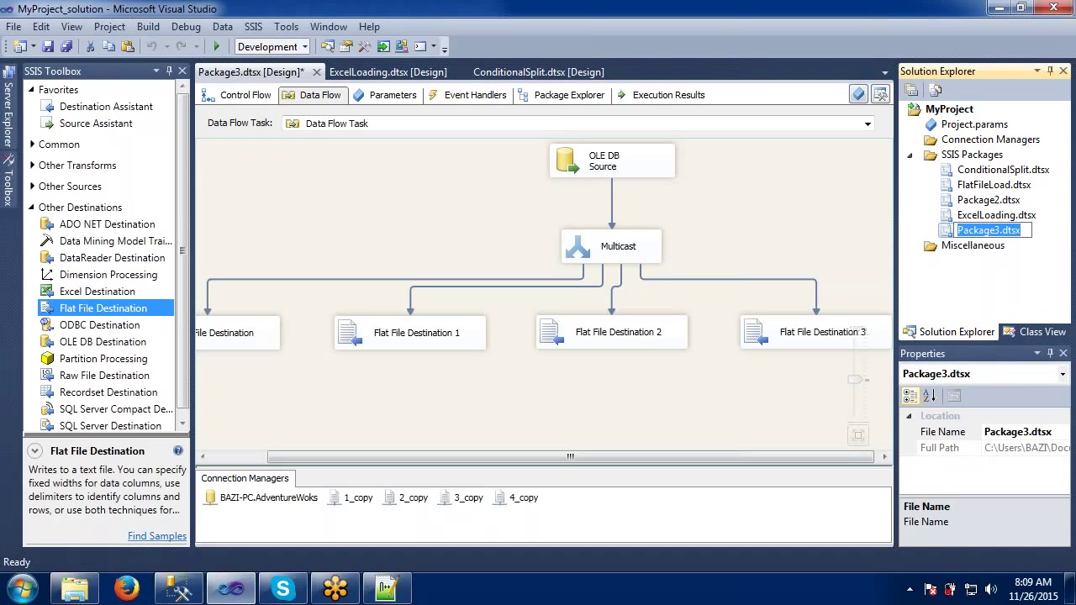
{"action": "left_click", "coordinate": [1013, 230]}
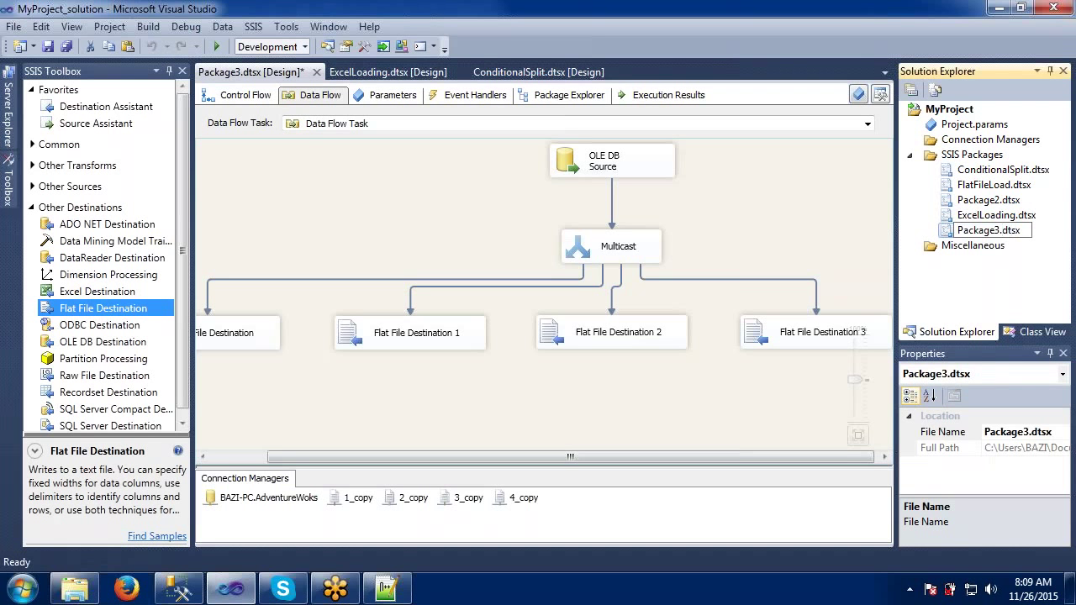
{"action": "key", "text": "BackSpace"}
{"action": "key", "text": "BackSpace"}
{"action": "key", "text": "BackSpace"}
{"action": "key", "text": "BackSpace"}
{"action": "key", "text": "BackSpace"}
{"action": "key", "text": "BackSpace"}
{"action": "key", "text": "BackSpace"}
{"action": "key", "text": "BackSpace"}
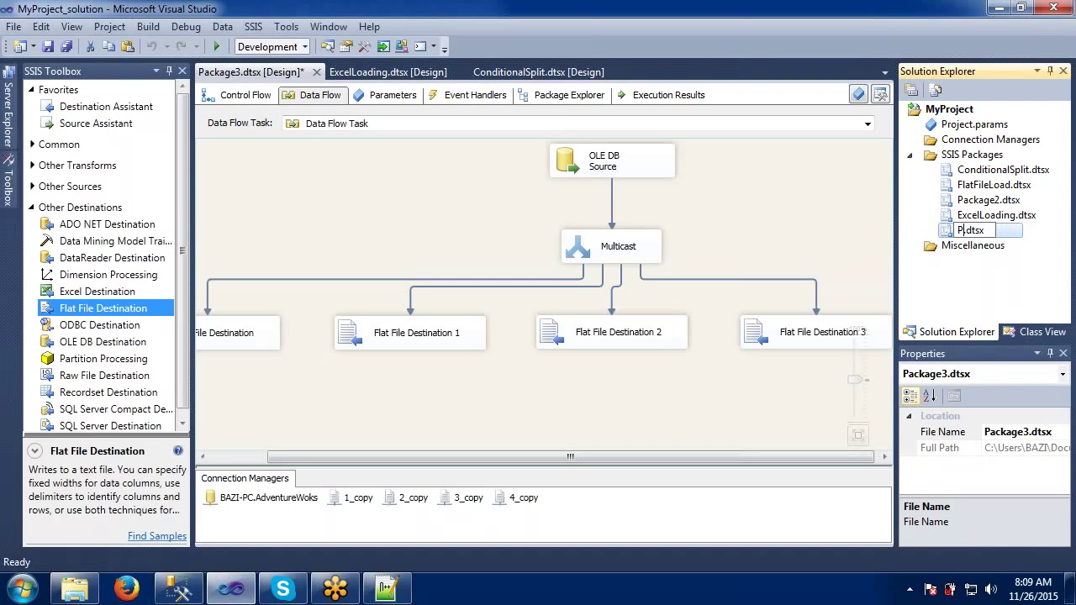
{"action": "type", "text": "Multicasti"}
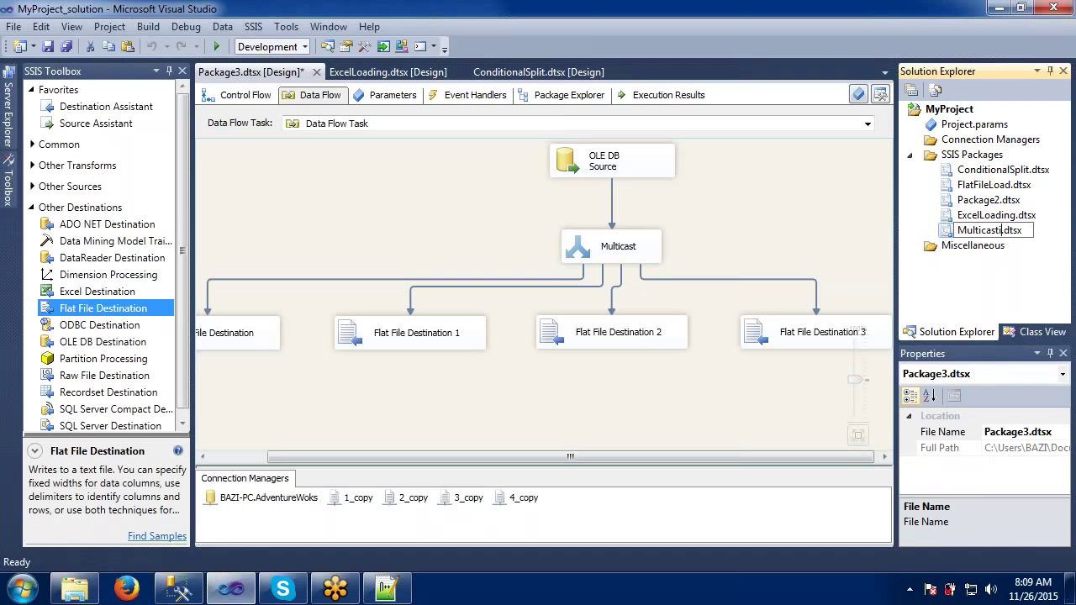
{"action": "key", "text": "BackSpace"}
{"action": "key", "text": "Return"}
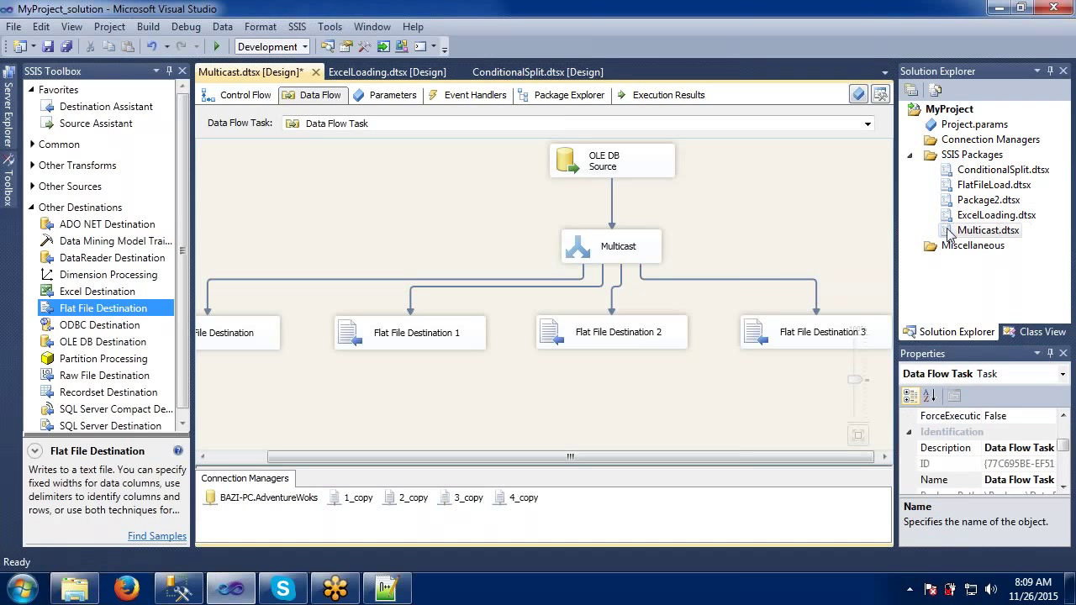
- Show the Multicast package's control flow and add a new SSIS package to the project
{"action": "left_click", "coordinate": [261, 97]}
{"action": "left_click", "coordinate": [312, 230]}
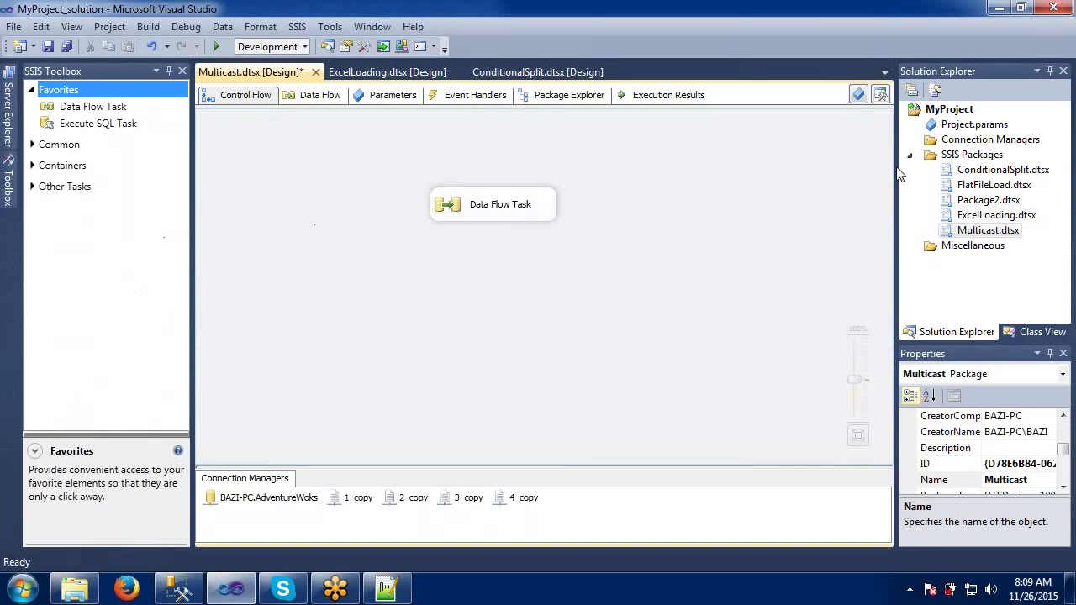
{"action": "left_click", "coordinate": [961, 157]}
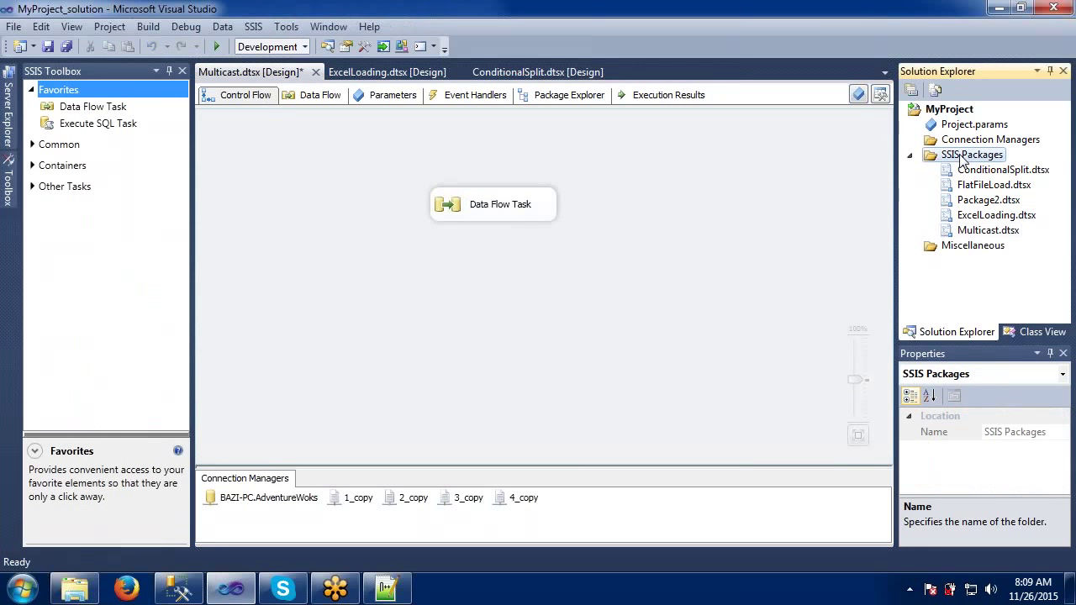
{"action": "right_click", "coordinate": [960, 158]}
{"action": "left_click", "coordinate": [809, 166]}
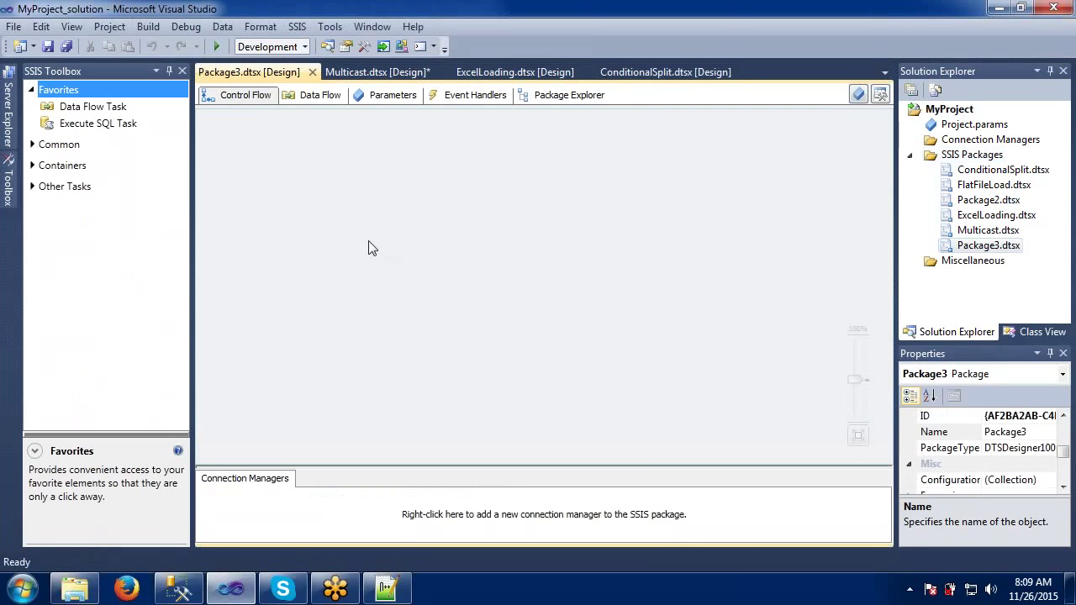
- Switch to Notepad++ and sketch four rectangles side by side on the blank page with the drawing pen
{"action": "left_click", "coordinate": [400, 595]}
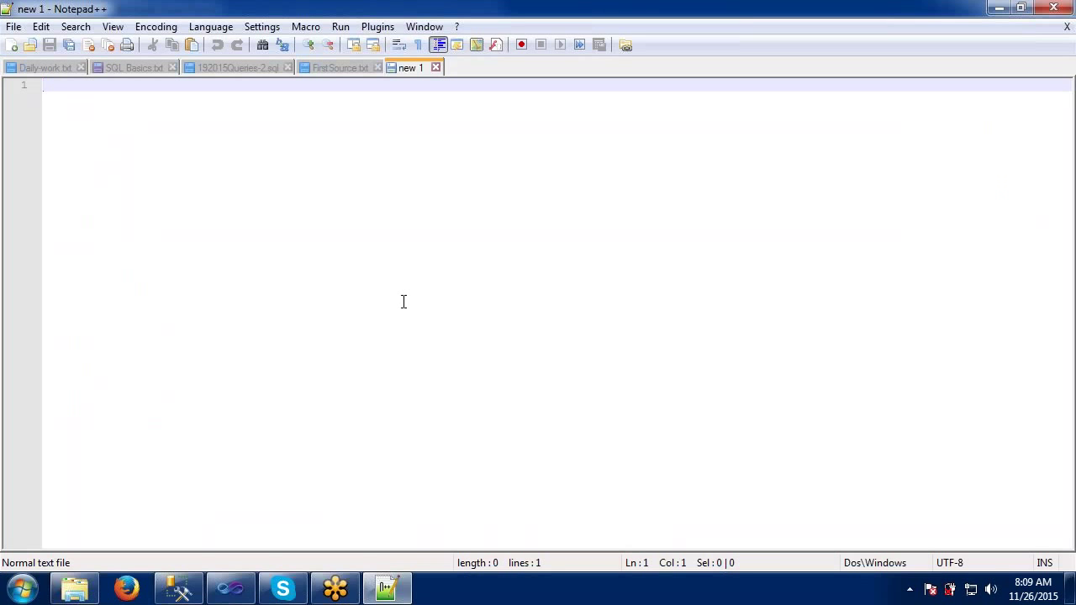
{"action": "left_click", "coordinate": [741, 53]}
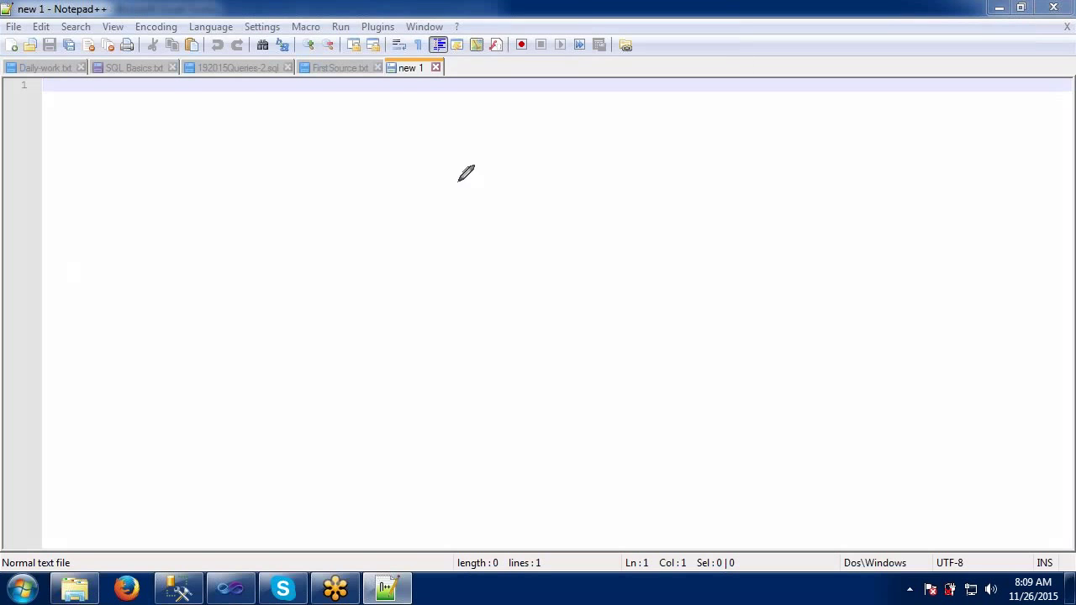
{"action": "mouse_move", "coordinate": [198, 202]}
{"action": "left_mouse_down"}
{"action": "mouse_move", "coordinate": [197, 298]}
{"action": "mouse_move", "coordinate": [264, 299]}
{"action": "mouse_move", "coordinate": [285, 193]}
{"action": "mouse_move", "coordinate": [190, 200]}
{"action": "left_mouse_up"}
{"action": "mouse_move", "coordinate": [374, 219]}
{"action": "left_mouse_down"}
{"action": "mouse_move", "coordinate": [372, 334]}
{"action": "mouse_move", "coordinate": [474, 324]}
{"action": "mouse_move", "coordinate": [473, 215]}
{"action": "mouse_move", "coordinate": [374, 217]}
{"action": "left_mouse_up"}
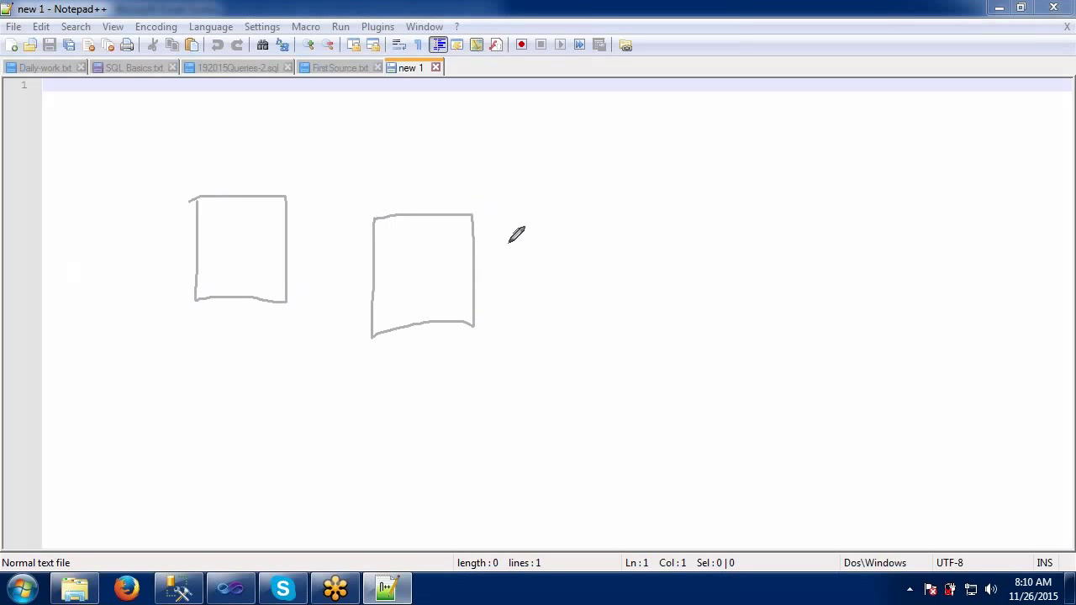
{"action": "mouse_move", "coordinate": [534, 225]}
{"action": "left_mouse_down"}
{"action": "mouse_move", "coordinate": [534, 351]}
{"action": "mouse_move", "coordinate": [610, 347]}
{"action": "mouse_move", "coordinate": [576, 234]}
{"action": "mouse_move", "coordinate": [534, 235]}
{"action": "left_mouse_up"}
{"action": "mouse_move", "coordinate": [679, 225]}
{"action": "left_mouse_down"}
{"action": "mouse_move", "coordinate": [681, 344]}
{"action": "mouse_move", "coordinate": [812, 255]}
{"action": "mouse_move", "coordinate": [799, 209]}
{"action": "mouse_move", "coordinate": [684, 213]}
{"action": "mouse_move", "coordinate": [685, 223]}
{"action": "left_mouse_up"}
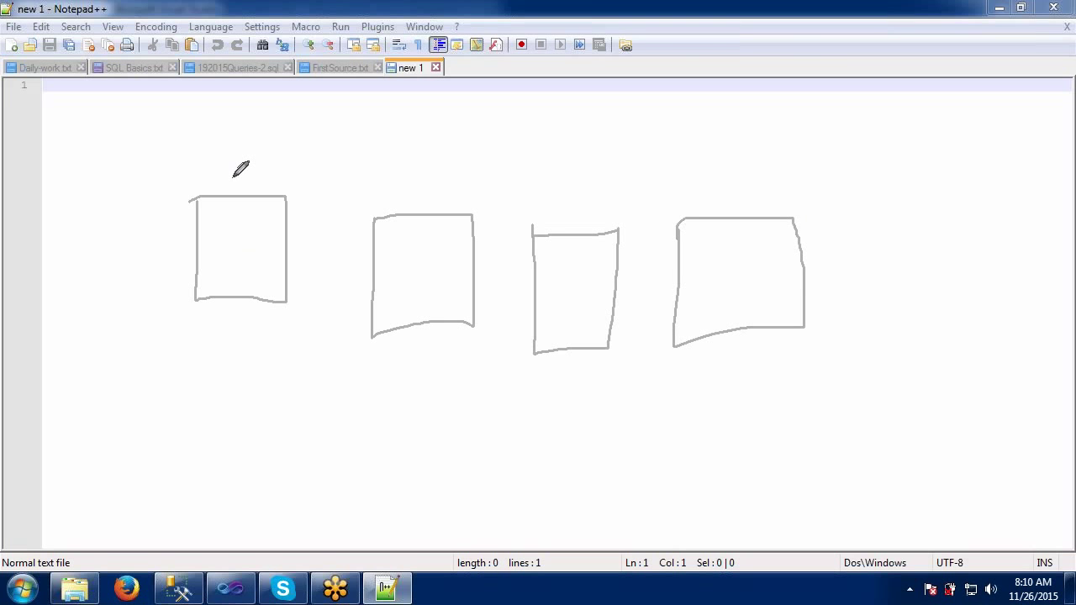
- Label the four sketched rectangles with a handwritten F above each one
{"action": "mouse_move", "coordinate": [233, 182]}
{"action": "left_mouse_down"}
{"action": "mouse_move", "coordinate": [232, 162]}
{"action": "mouse_move", "coordinate": [252, 172]}
{"action": "left_mouse_up"}
{"action": "mouse_move", "coordinate": [403, 200]}
{"action": "left_mouse_down"}
{"action": "mouse_move", "coordinate": [404, 183]}
{"action": "mouse_move", "coordinate": [426, 181]}
{"action": "mouse_move", "coordinate": [434, 197]}
{"action": "left_mouse_up"}
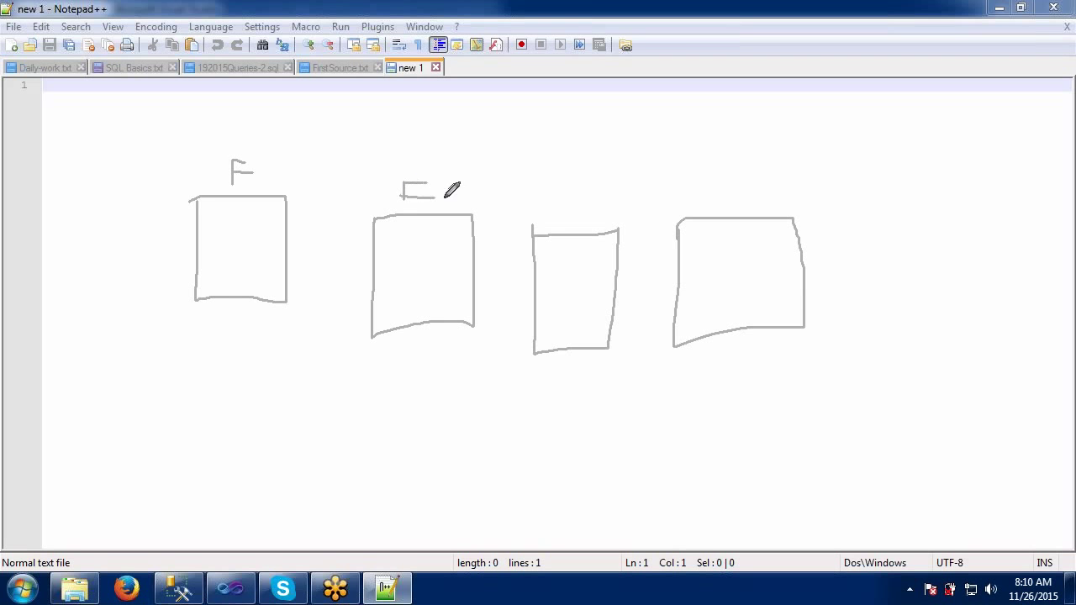
{"action": "mouse_move", "coordinate": [557, 232]}
{"action": "left_mouse_down"}
{"action": "mouse_move", "coordinate": [558, 198]}
{"action": "mouse_move", "coordinate": [558, 215]}
{"action": "mouse_move", "coordinate": [579, 215]}
{"action": "left_mouse_up"}
{"action": "mouse_move", "coordinate": [707, 206]}
{"action": "left_mouse_down"}
{"action": "mouse_move", "coordinate": [709, 185]}
{"action": "mouse_move", "coordinate": [727, 181]}
{"action": "mouse_move", "coordinate": [713, 195]}
{"action": "mouse_move", "coordinate": [730, 199]}
{"action": "mouse_move", "coordinate": [707, 213]}
{"action": "left_mouse_up"}
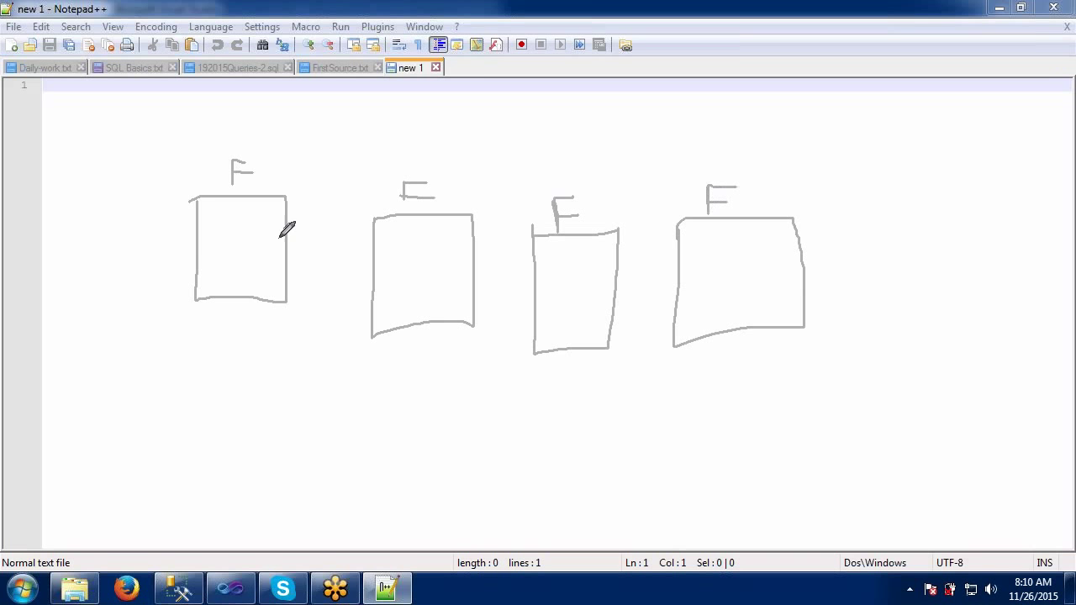
- Handwrite an S inside each of the four sketched rectangles
{"action": "mouse_move", "coordinate": [251, 241]}
{"action": "left_mouse_down"}
{"action": "mouse_move", "coordinate": [224, 239]}
{"action": "mouse_move", "coordinate": [243, 254]}
{"action": "mouse_move", "coordinate": [220, 278]}
{"action": "left_mouse_up"}
{"action": "mouse_move", "coordinate": [426, 255]}
{"action": "left_mouse_down"}
{"action": "mouse_move", "coordinate": [397, 256]}
{"action": "mouse_move", "coordinate": [420, 284]}
{"action": "mouse_move", "coordinate": [392, 294]}
{"action": "left_mouse_up"}
{"action": "mouse_move", "coordinate": [586, 283]}
{"action": "left_mouse_down"}
{"action": "mouse_move", "coordinate": [544, 284]}
{"action": "mouse_move", "coordinate": [573, 313]}
{"action": "mouse_move", "coordinate": [550, 323]}
{"action": "left_mouse_up"}
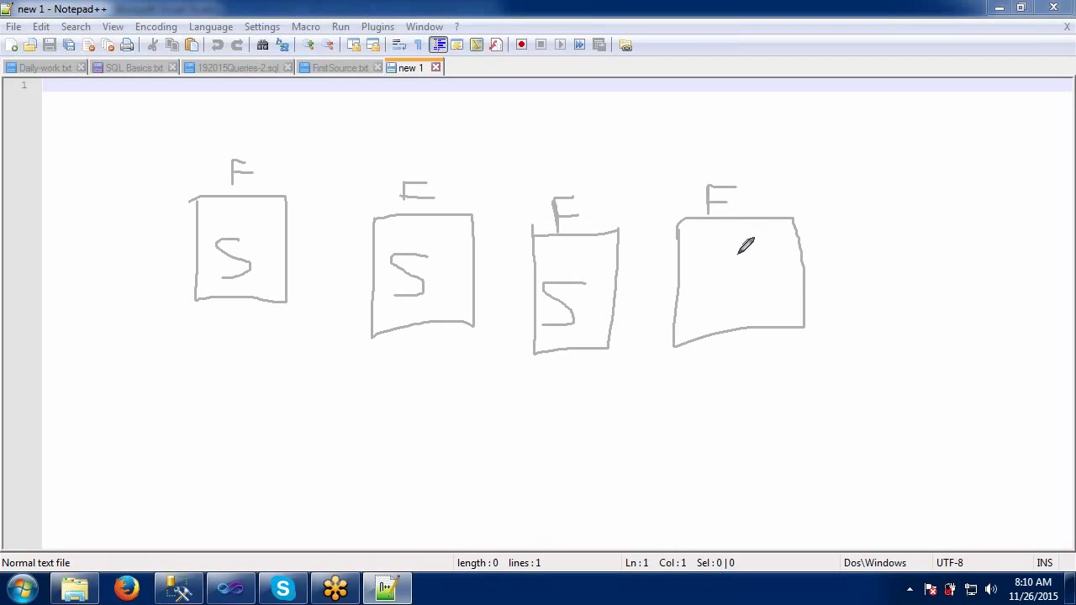
{"action": "mouse_move", "coordinate": [738, 252]}
{"action": "left_mouse_down"}
{"action": "mouse_move", "coordinate": [711, 262]}
{"action": "mouse_move", "coordinate": [761, 279]}
{"action": "mouse_move", "coordinate": [698, 301]}
{"action": "left_mouse_up"}
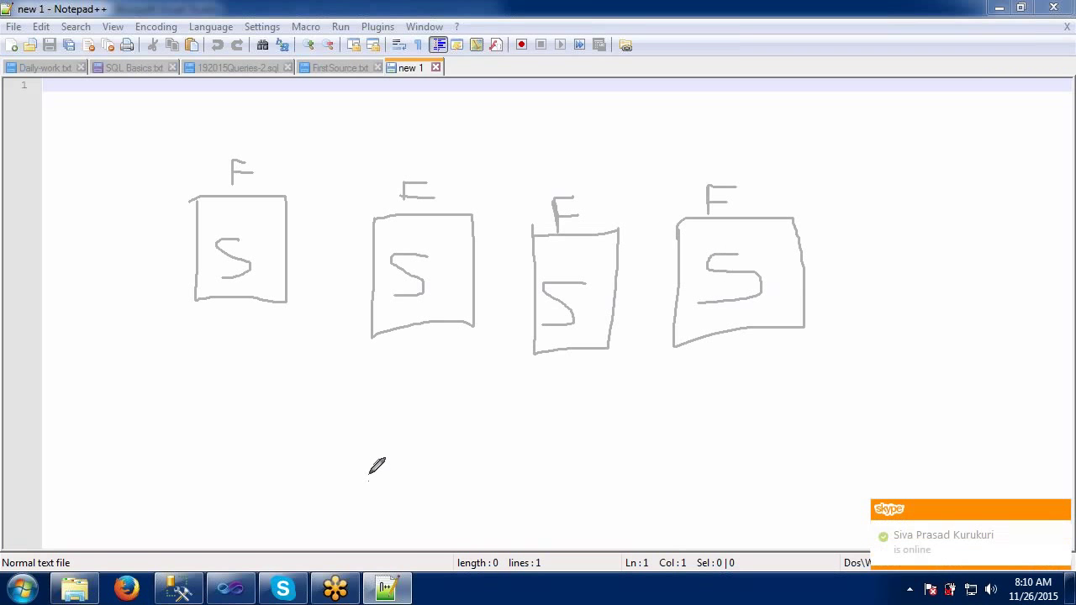
- Sketch a fifth rectangle below the four and connect each of them to it with lines through a small box marked UA
{"action": "left_click_drag", "start_coordinate": [378, 448], "coordinate": [377, 533]}
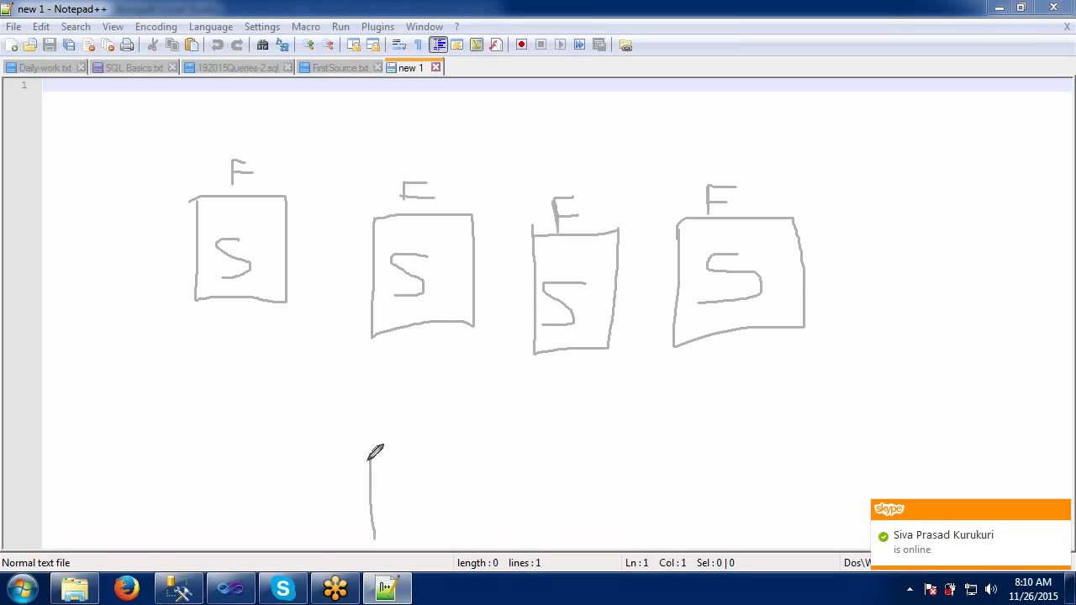
{"action": "mouse_move", "coordinate": [370, 452]}
{"action": "left_mouse_down"}
{"action": "mouse_move", "coordinate": [503, 454]}
{"action": "mouse_move", "coordinate": [503, 538]}
{"action": "mouse_move", "coordinate": [372, 539]}
{"action": "left_mouse_up"}
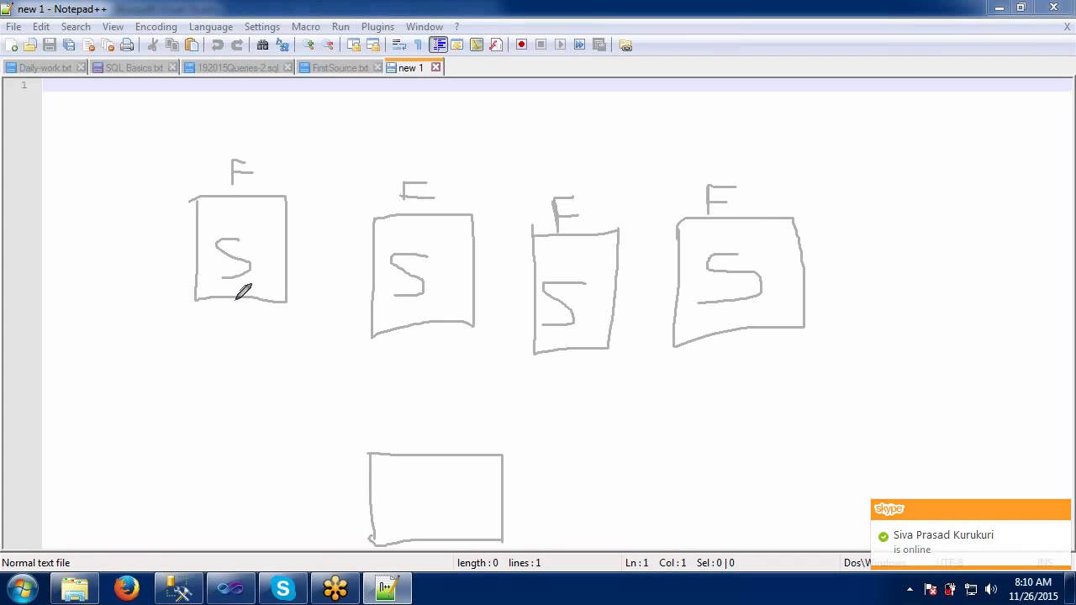
{"action": "mouse_move", "coordinate": [238, 298]}
{"action": "left_mouse_down"}
{"action": "mouse_move", "coordinate": [401, 397]}
{"action": "mouse_move", "coordinate": [417, 461]}
{"action": "left_mouse_up"}
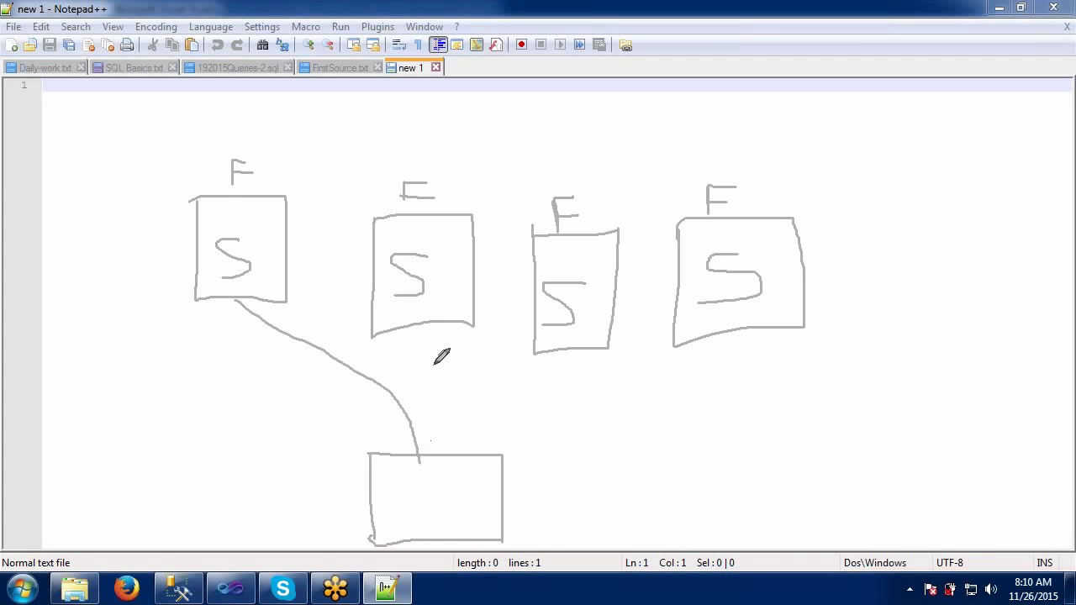
{"action": "mouse_move", "coordinate": [436, 323]}
{"action": "left_mouse_down"}
{"action": "mouse_move", "coordinate": [435, 420]}
{"action": "mouse_move", "coordinate": [418, 472]}
{"action": "left_mouse_up"}
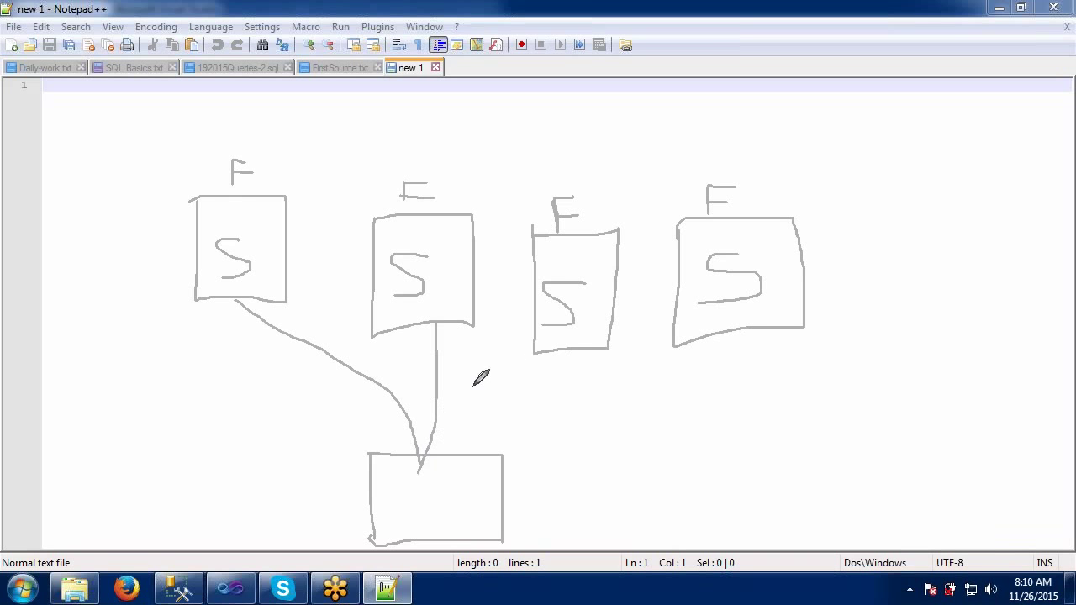
{"action": "left_click_drag", "start_coordinate": [561, 353], "coordinate": [432, 435]}
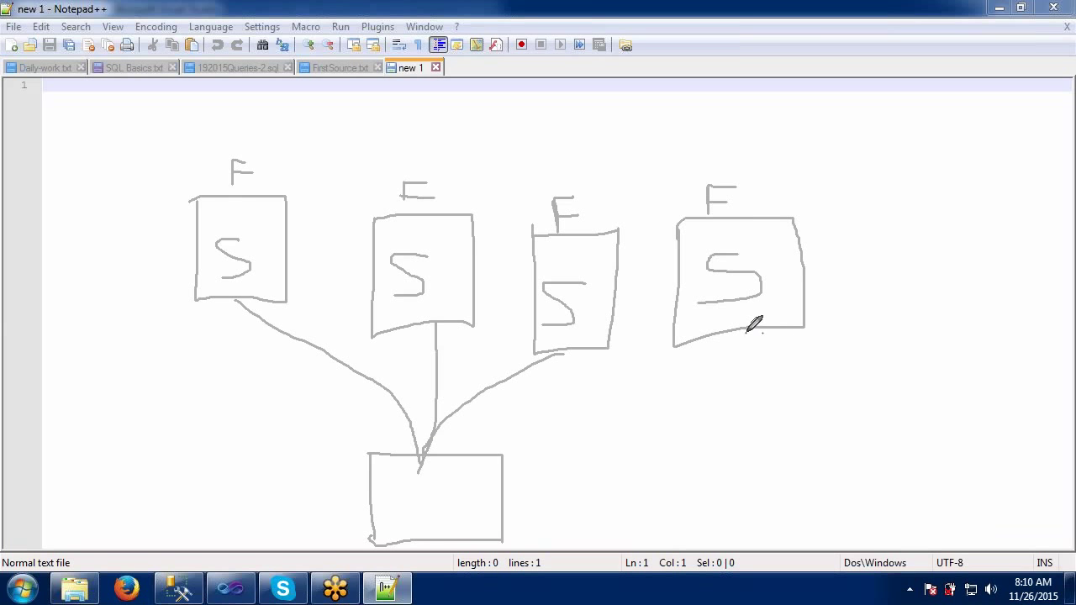
{"action": "mouse_move", "coordinate": [745, 329]}
{"action": "left_mouse_down"}
{"action": "mouse_move", "coordinate": [697, 374]}
{"action": "mouse_move", "coordinate": [430, 454]}
{"action": "left_mouse_up"}
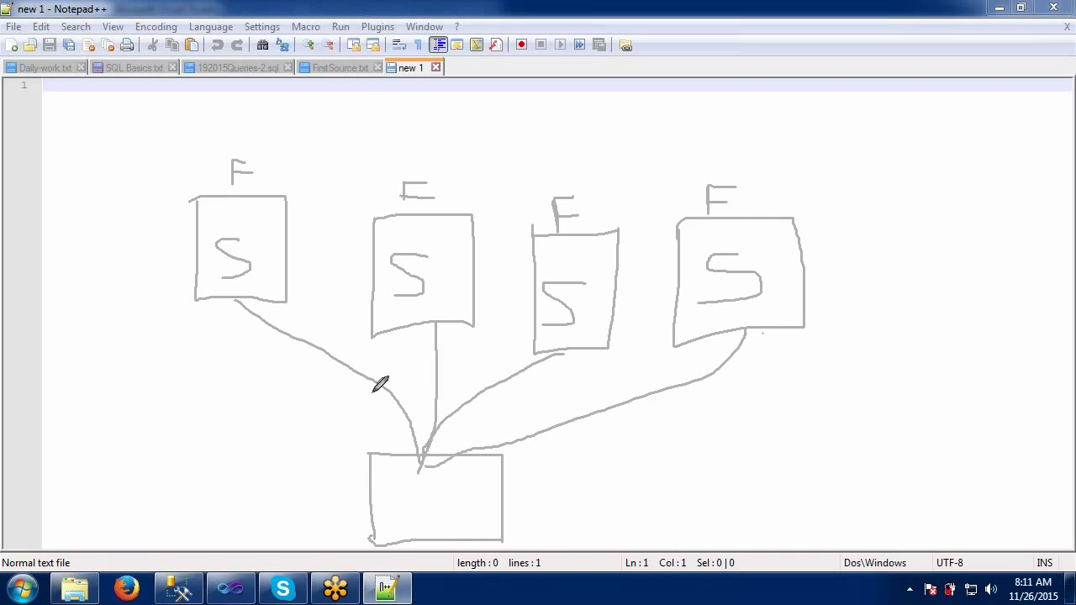
{"action": "mouse_move", "coordinate": [372, 392]}
{"action": "left_mouse_down"}
{"action": "mouse_move", "coordinate": [477, 399]}
{"action": "mouse_move", "coordinate": [476, 418]}
{"action": "mouse_move", "coordinate": [388, 420]}
{"action": "mouse_move", "coordinate": [383, 401]}
{"action": "mouse_move", "coordinate": [402, 415]}
{"action": "mouse_move", "coordinate": [405, 400]}
{"action": "mouse_move", "coordinate": [414, 414]}
{"action": "mouse_move", "coordinate": [421, 402]}
{"action": "mouse_move", "coordinate": [428, 415]}
{"action": "left_mouse_up"}
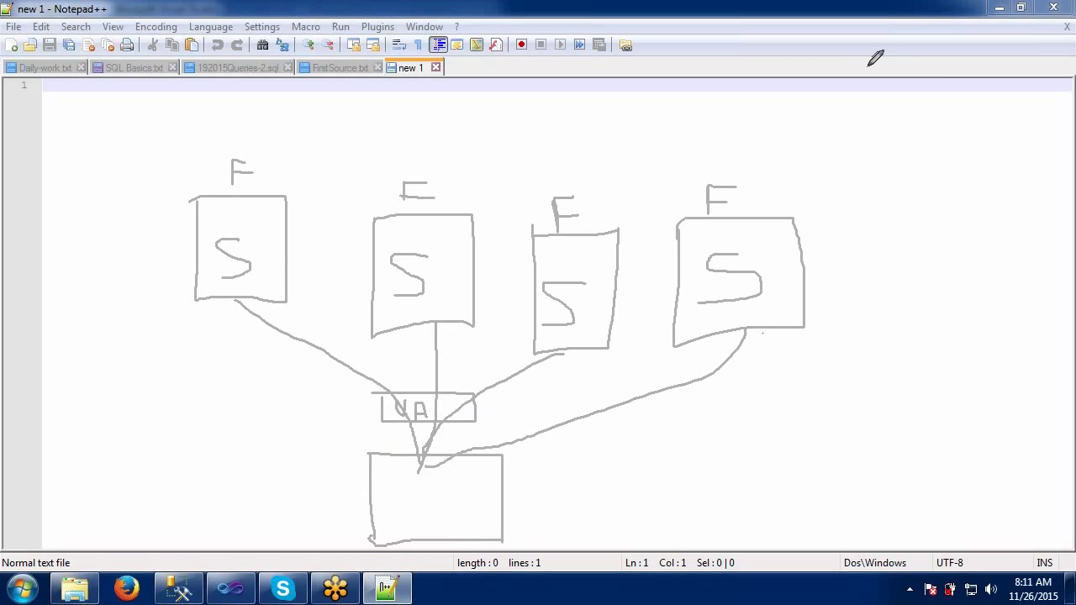
- Erase the whole sketch and switch to Visual Studio with the new Package3.dtsx
{"action": "key", "text": "e"}
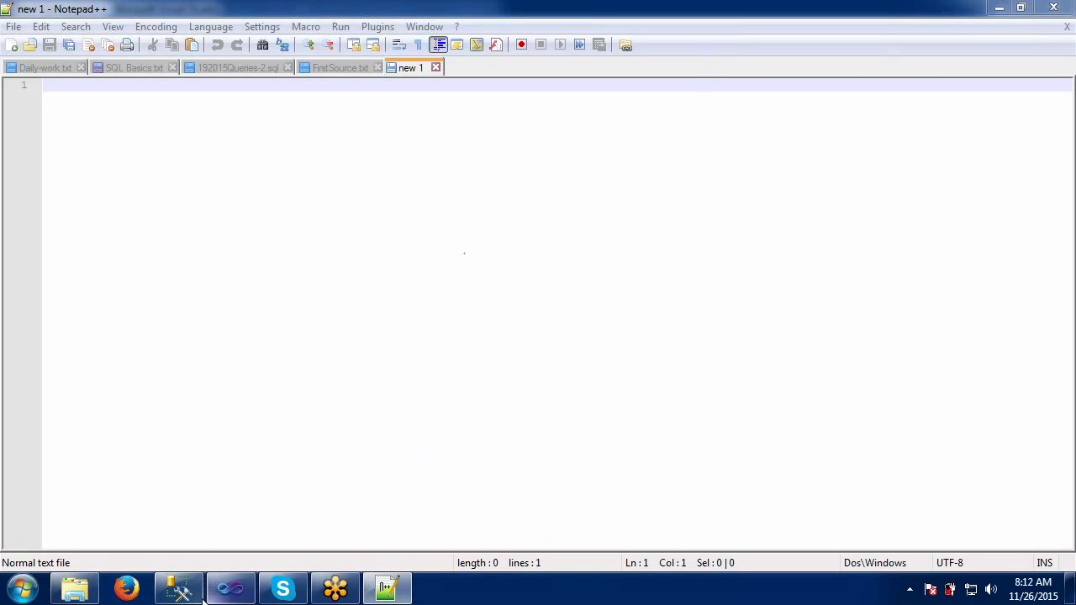
{"action": "left_click", "coordinate": [179, 590]}
{"action": "left_click", "coordinate": [236, 595]}
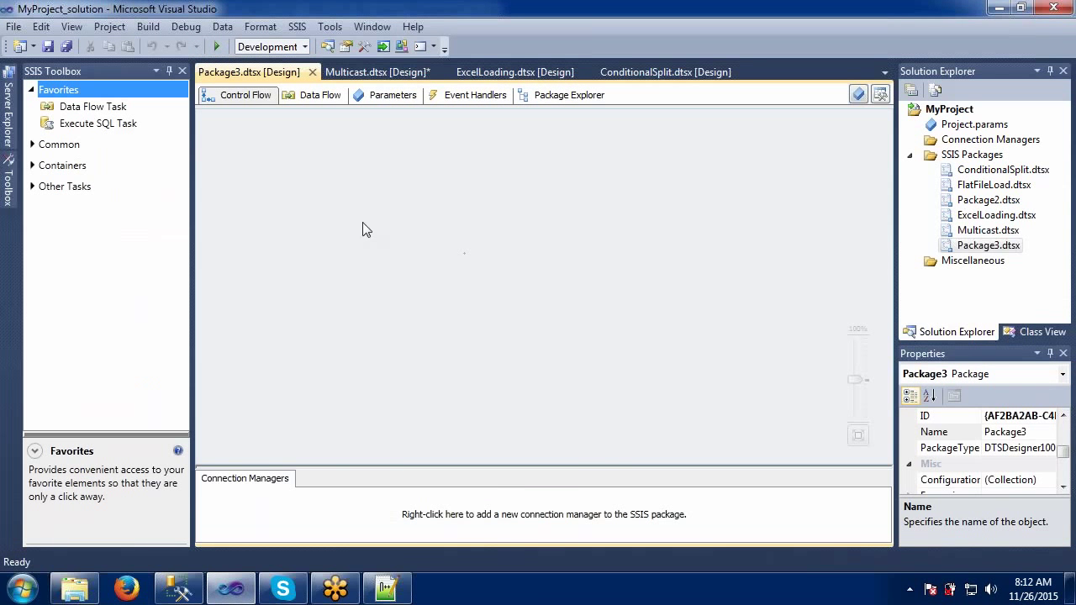
- Add a Data Flow Task to Package3's control flow and open its data flow
{"action": "left_click_drag", "start_coordinate": [94, 106], "coordinate": [387, 193]}
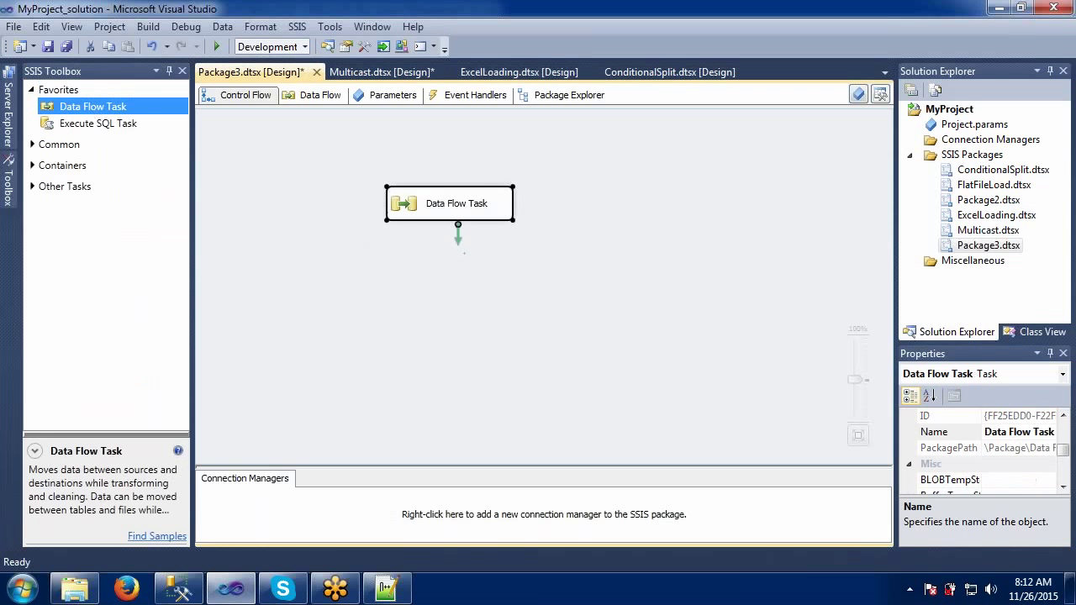
{"action": "double_click", "coordinate": [430, 206]}
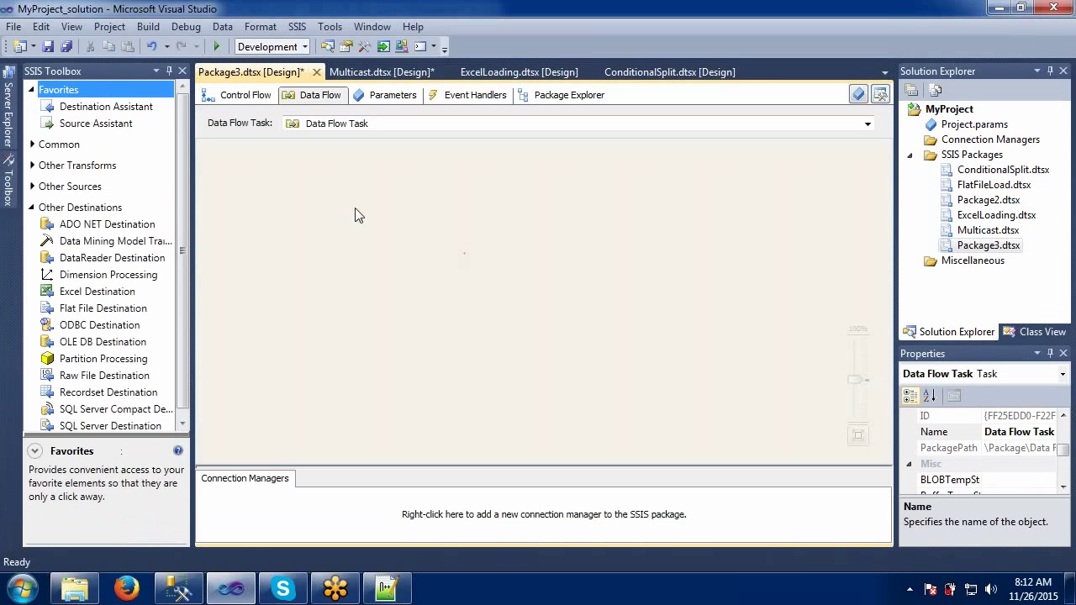
- Place four Flat File Source components side by side along the upper part of the data flow
{"action": "left_click", "coordinate": [32, 207]}
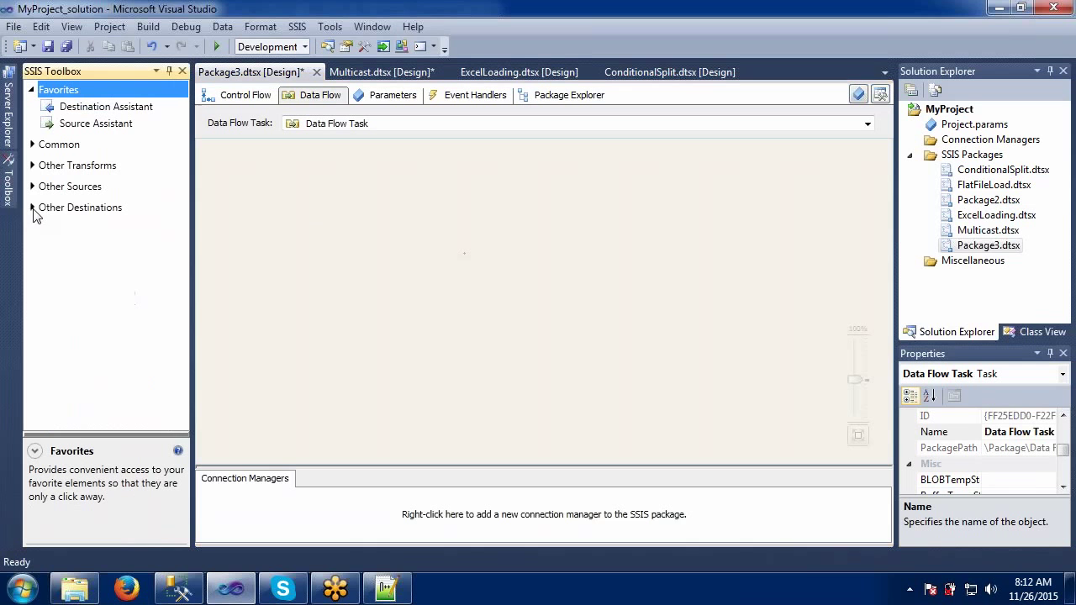
{"action": "left_click", "coordinate": [33, 186]}
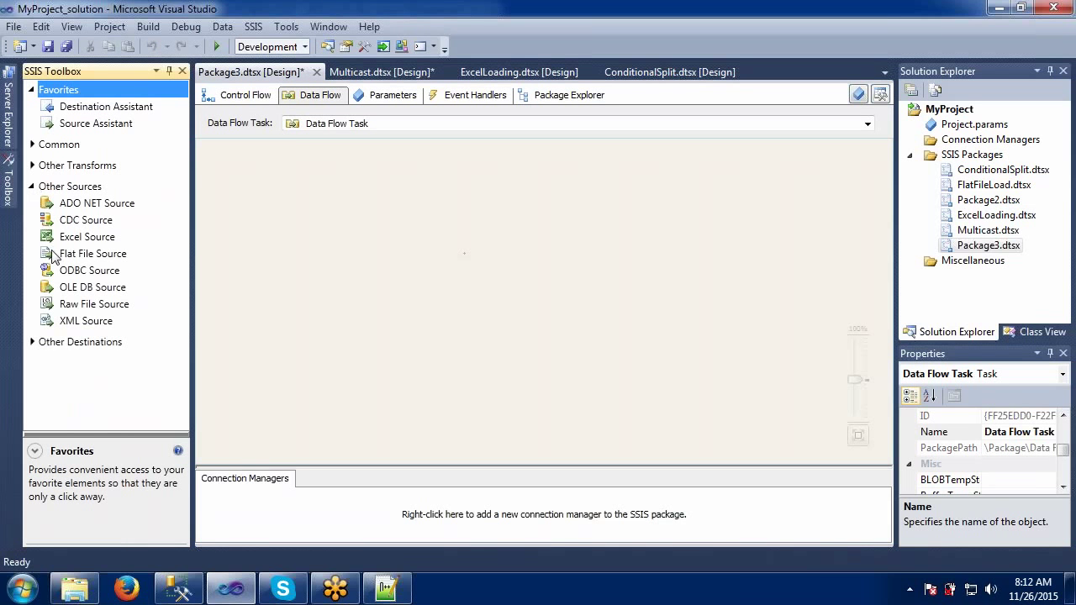
{"action": "left_click_drag", "start_coordinate": [57, 256], "coordinate": [240, 173]}
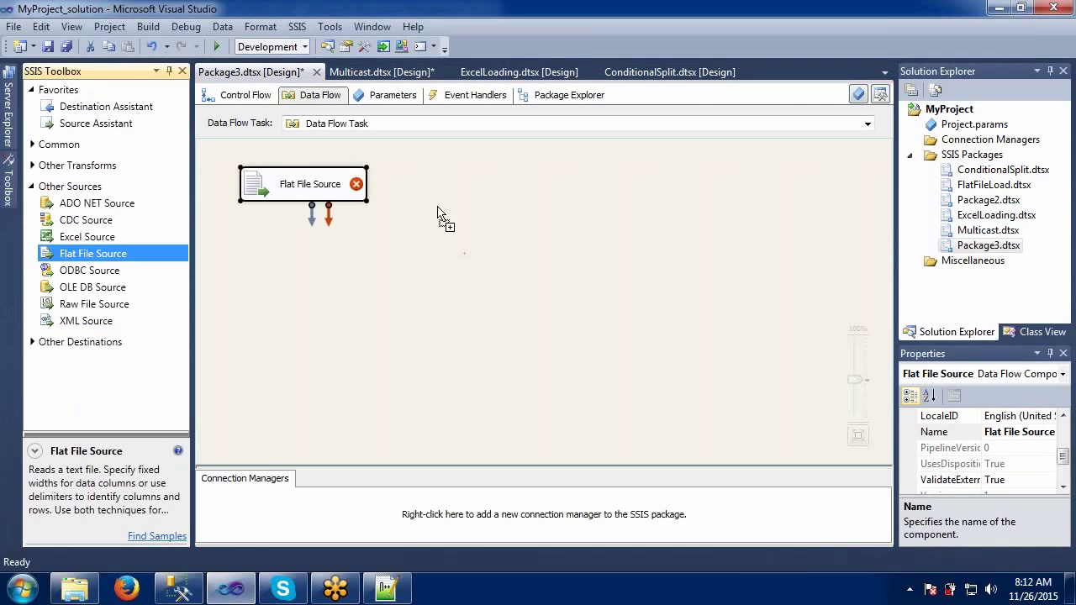
{"action": "left_click_drag", "start_coordinate": [437, 212], "coordinate": [444, 174]}
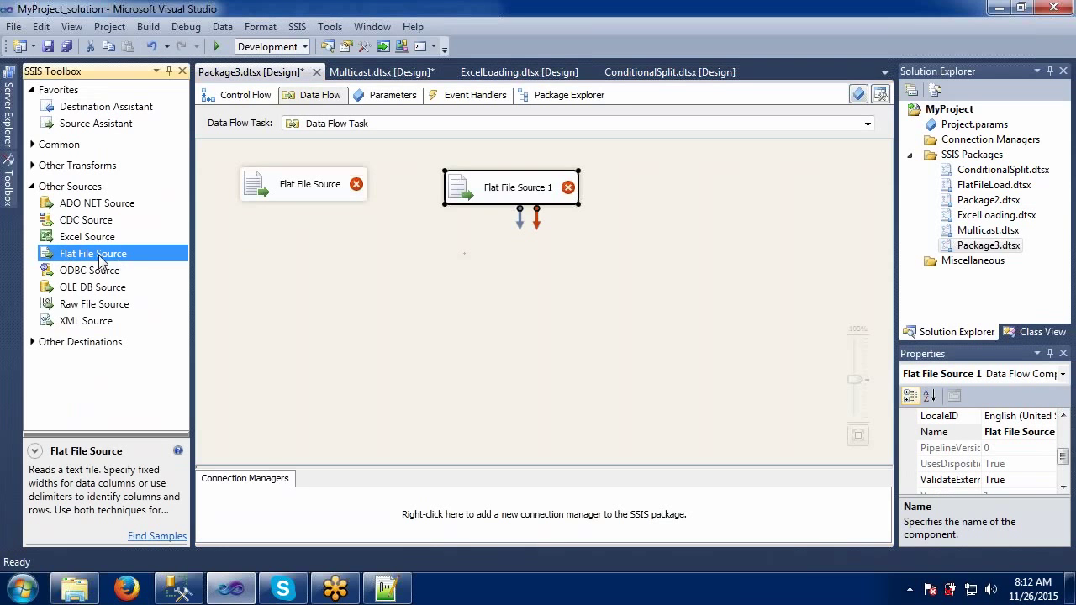
{"action": "left_click_drag", "start_coordinate": [100, 261], "coordinate": [615, 182]}
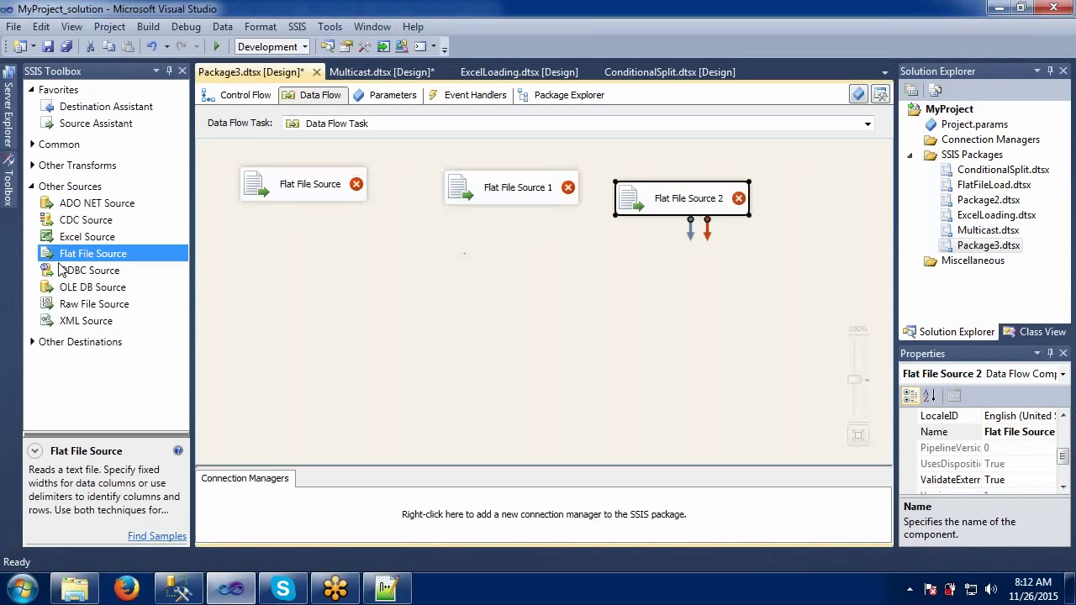
{"action": "left_click_drag", "start_coordinate": [76, 254], "coordinate": [811, 206]}
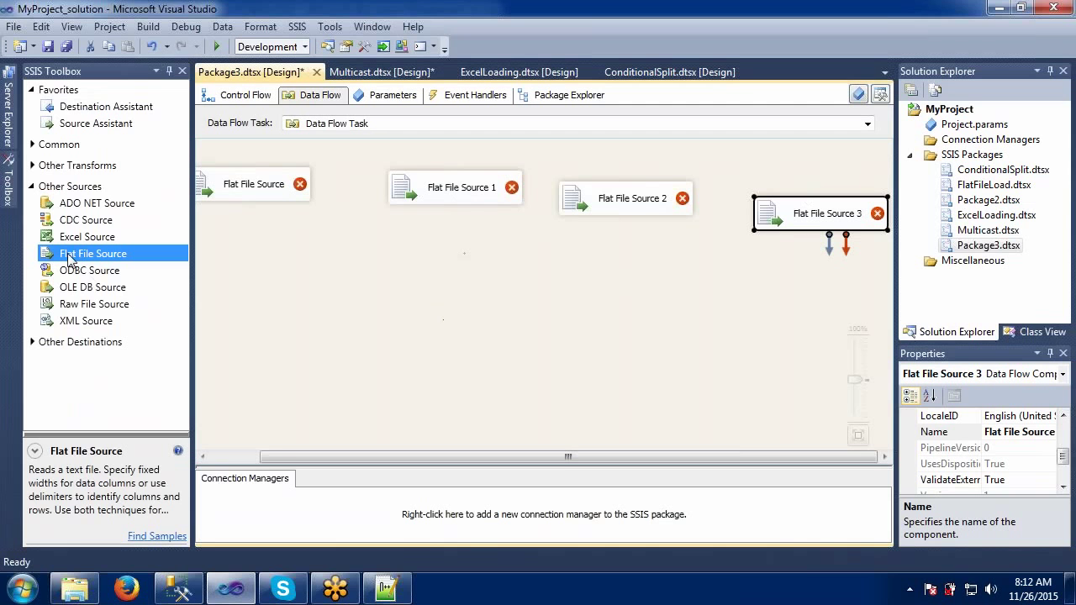
- Add a Union All transformation below the four sources and an OLE DB Destination beneath it
{"action": "left_click", "coordinate": [32, 186]}
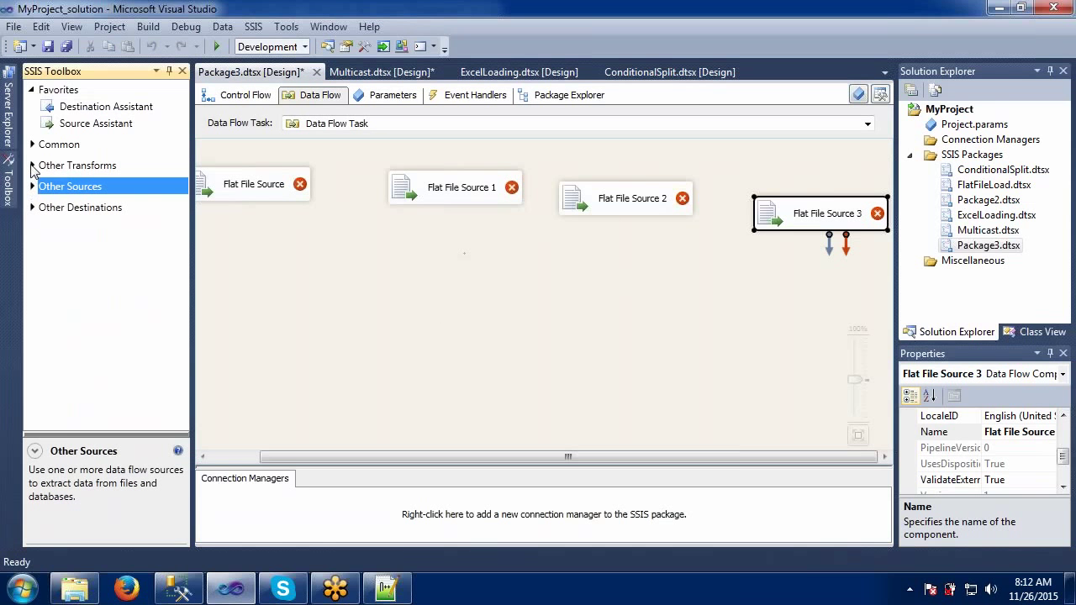
{"action": "left_click", "coordinate": [32, 144]}
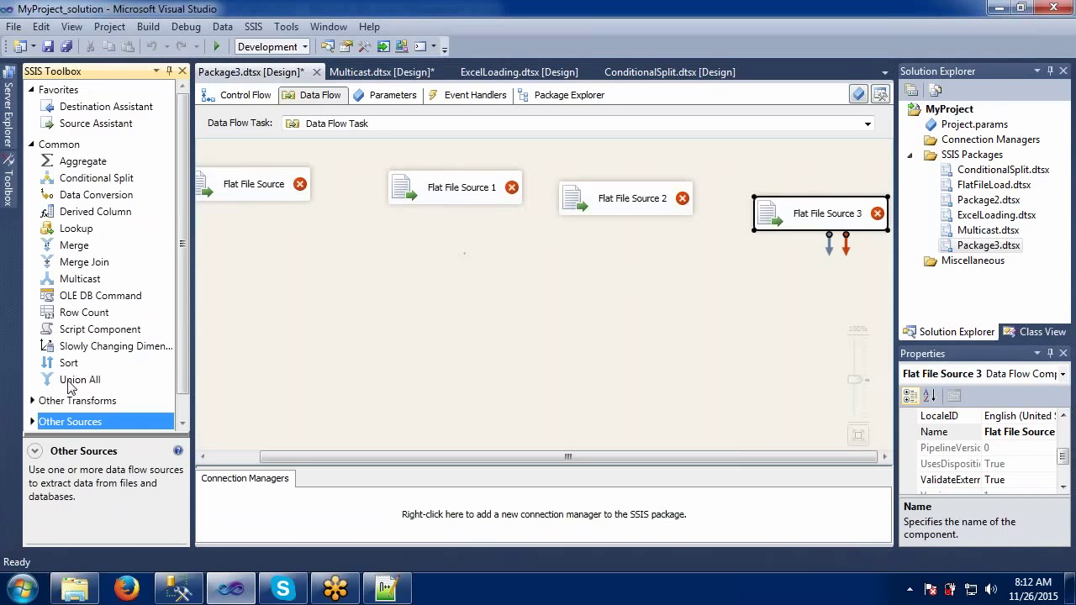
{"action": "left_click_drag", "start_coordinate": [71, 385], "coordinate": [456, 296]}
{"action": "left_click", "coordinate": [331, 300]}
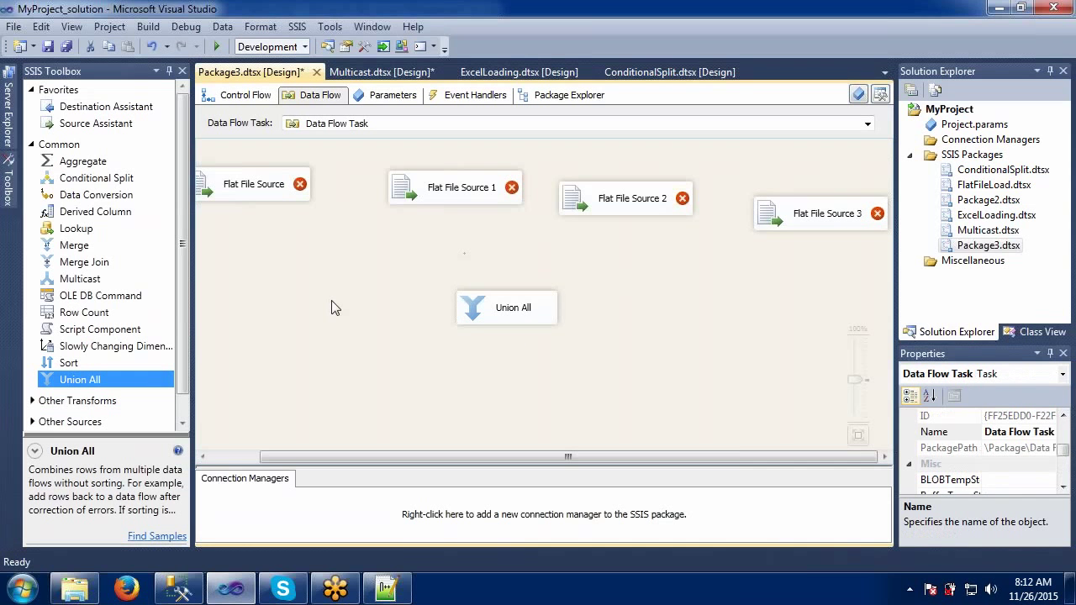
{"action": "left_click", "coordinate": [33, 145]}
{"action": "left_click", "coordinate": [33, 208]}
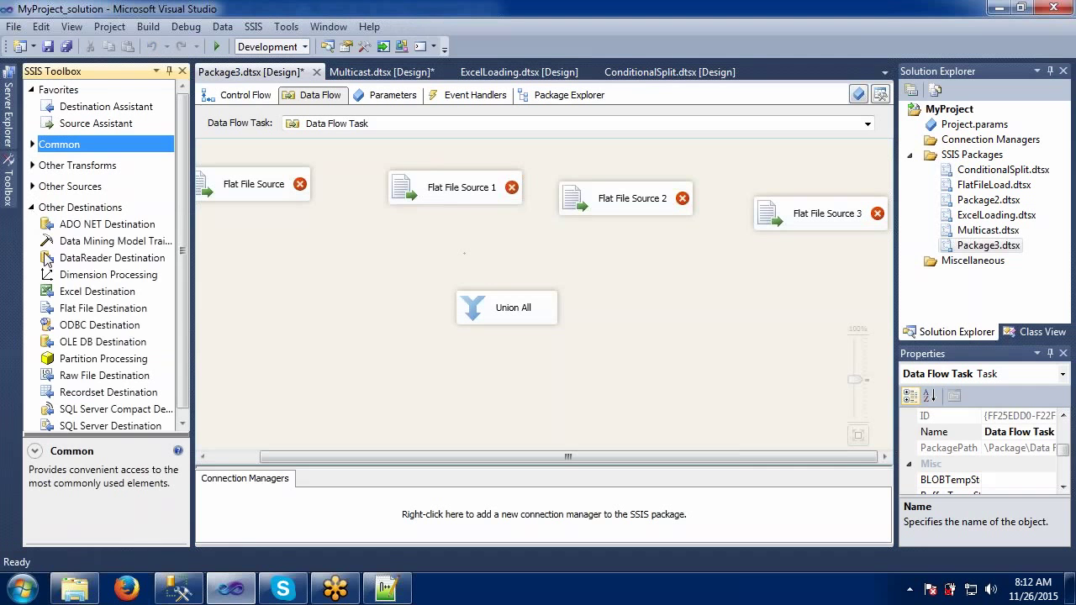
{"action": "left_click_drag", "start_coordinate": [68, 343], "coordinate": [443, 409]}
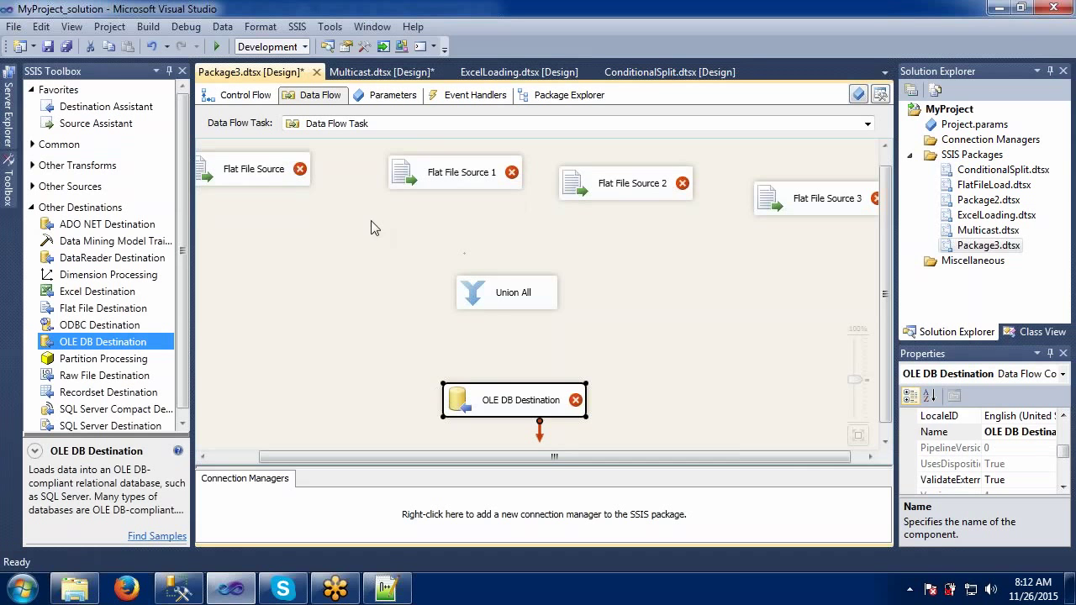
- Point the first Flat File Source to a new flat file connection manager for 1_copy.txt and retain null values from the source
{"action": "double_click", "coordinate": [248, 187]}
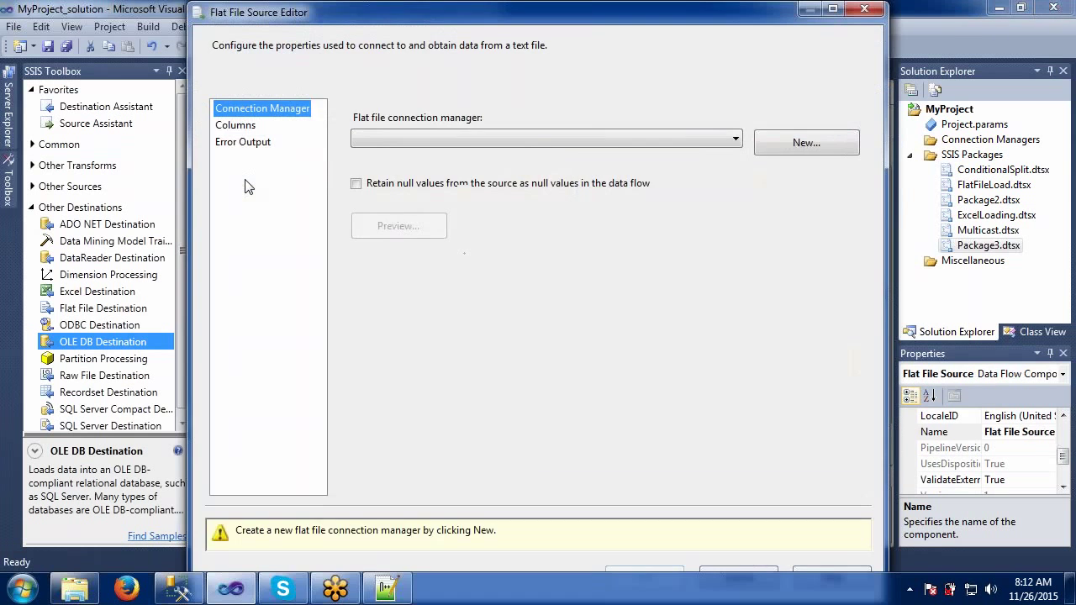
{"action": "left_click", "coordinate": [737, 141]}
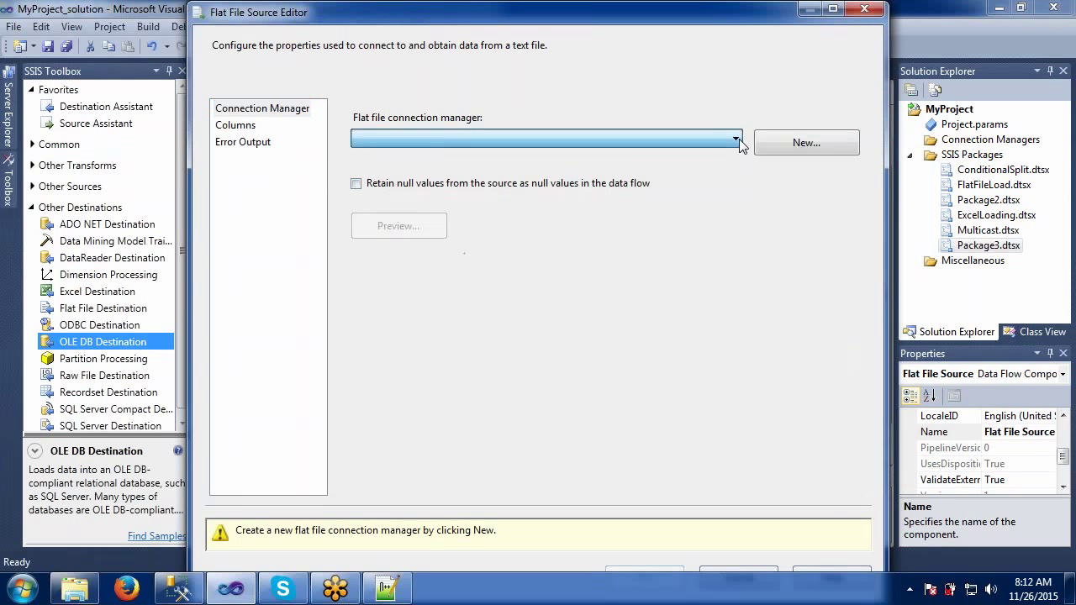
{"action": "left_click", "coordinate": [805, 143]}
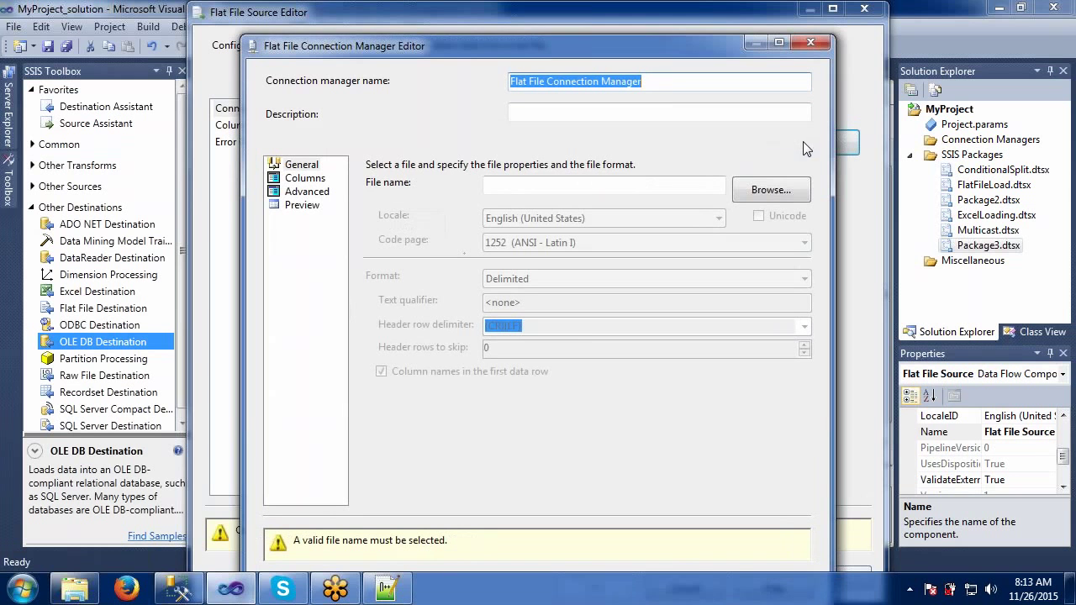
{"action": "left_click", "coordinate": [771, 189]}
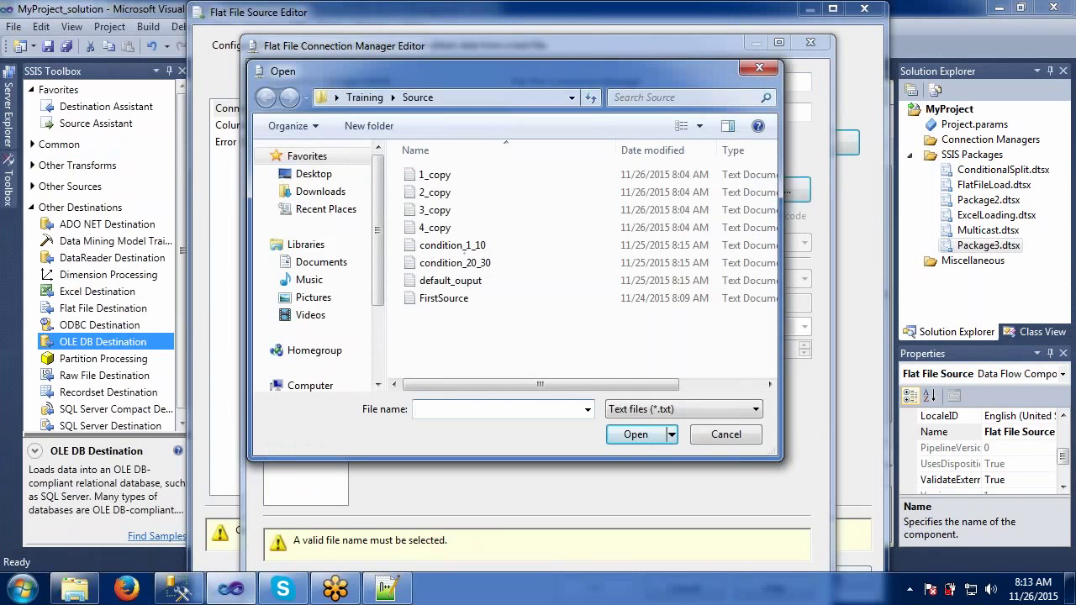
{"action": "left_click", "coordinate": [447, 175]}
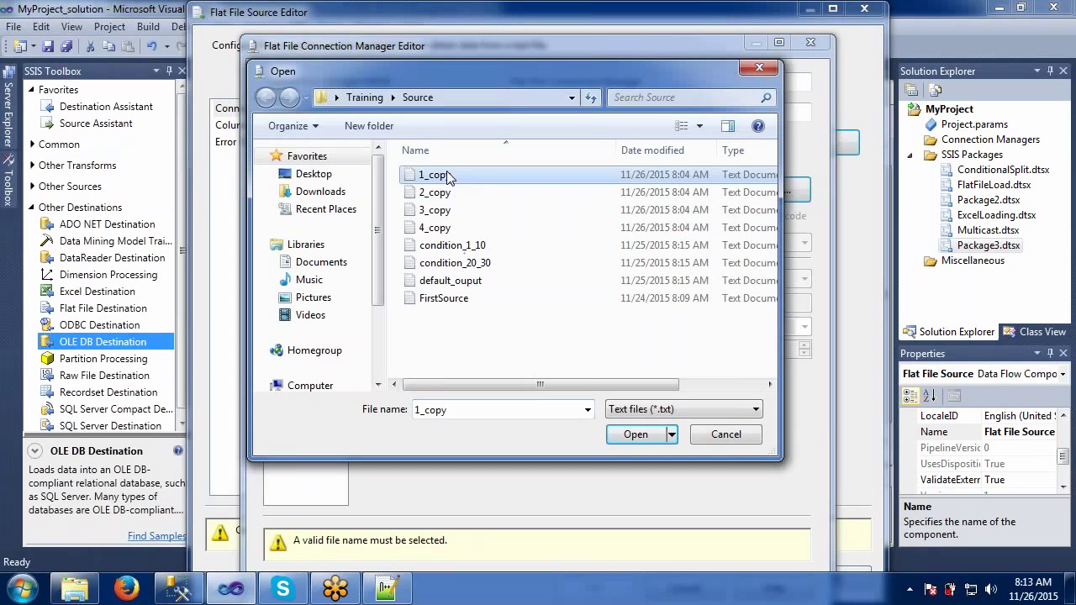
{"action": "left_click", "coordinate": [634, 434]}
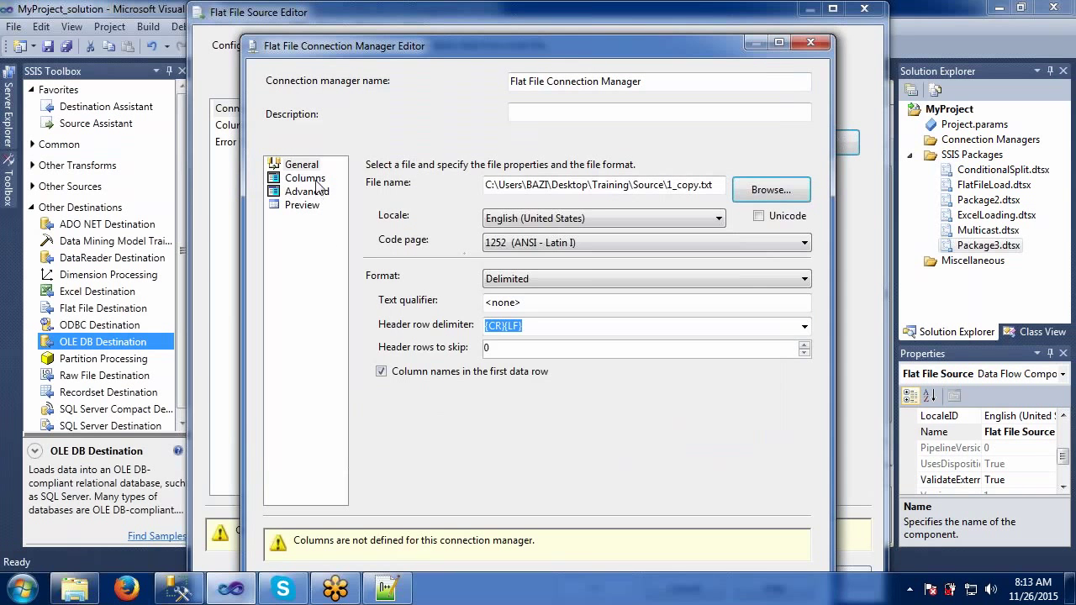
{"action": "left_click", "coordinate": [311, 179]}
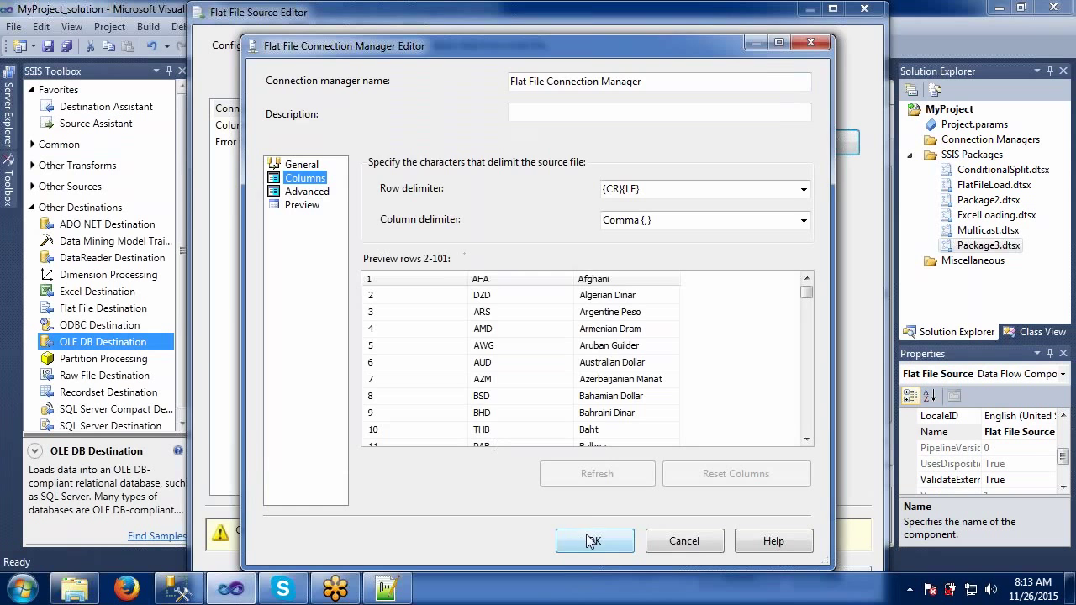
{"action": "left_click", "coordinate": [591, 541]}
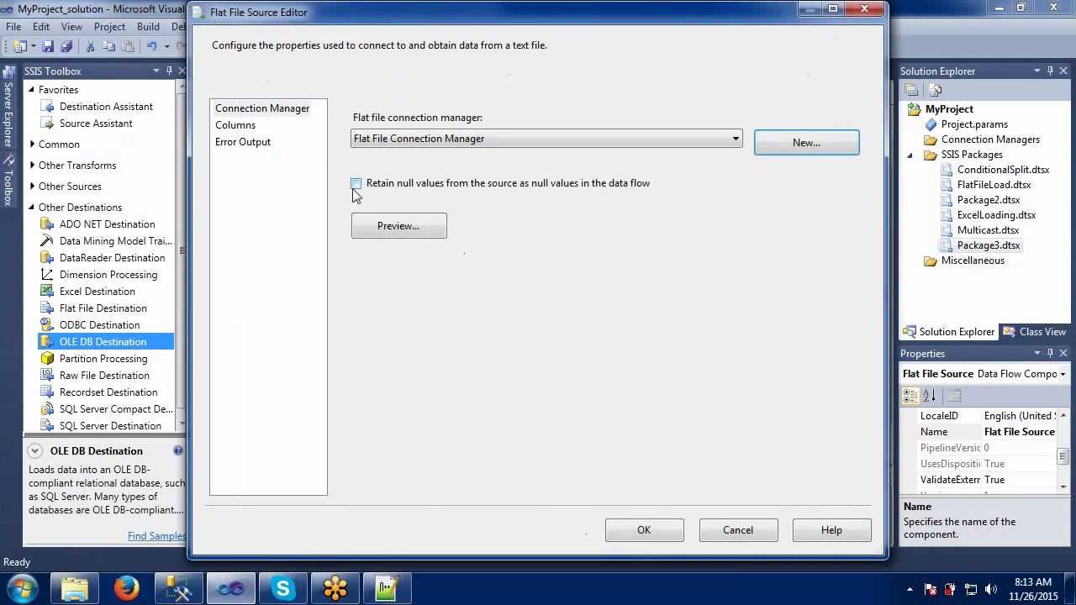
{"action": "left_click", "coordinate": [356, 185]}
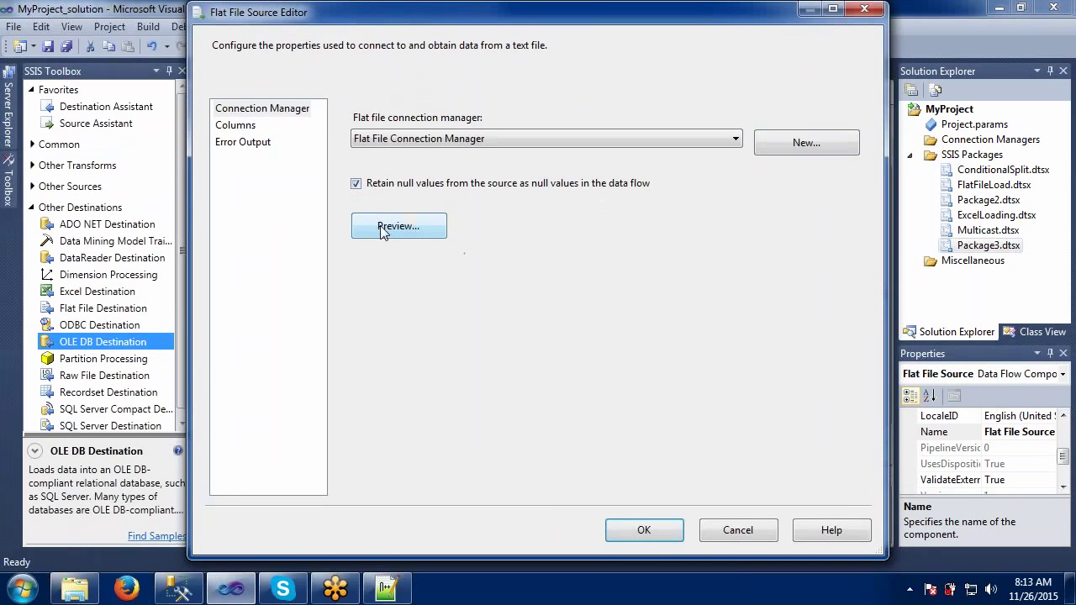
{"action": "left_click", "coordinate": [645, 530]}
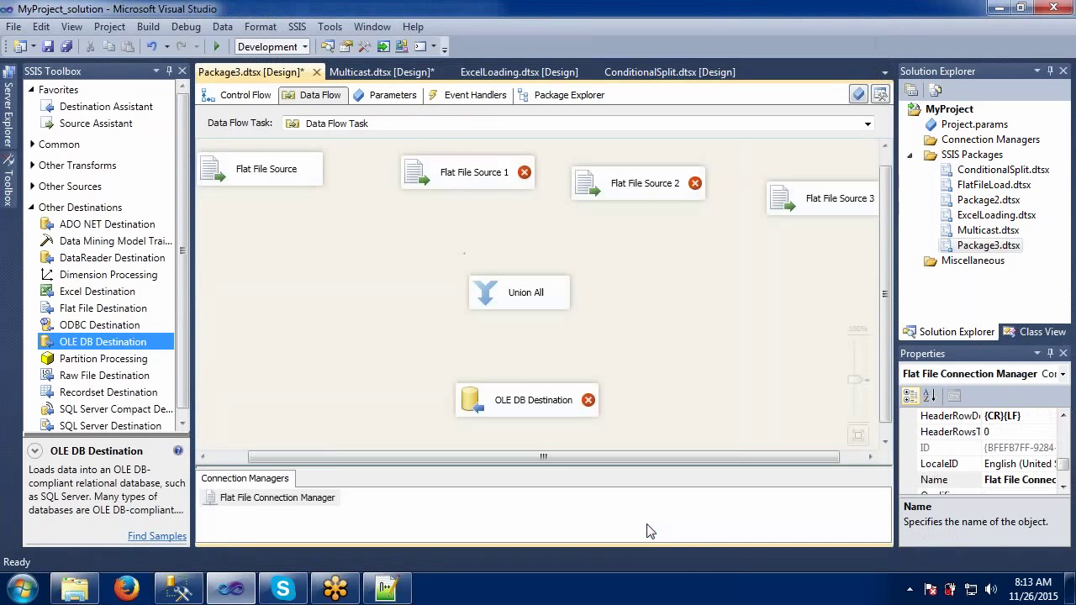
- Create a new flat file connection manager for Flat File Source 1 and select 2_copy.txt as its file
{"action": "double_click", "coordinate": [435, 180]}
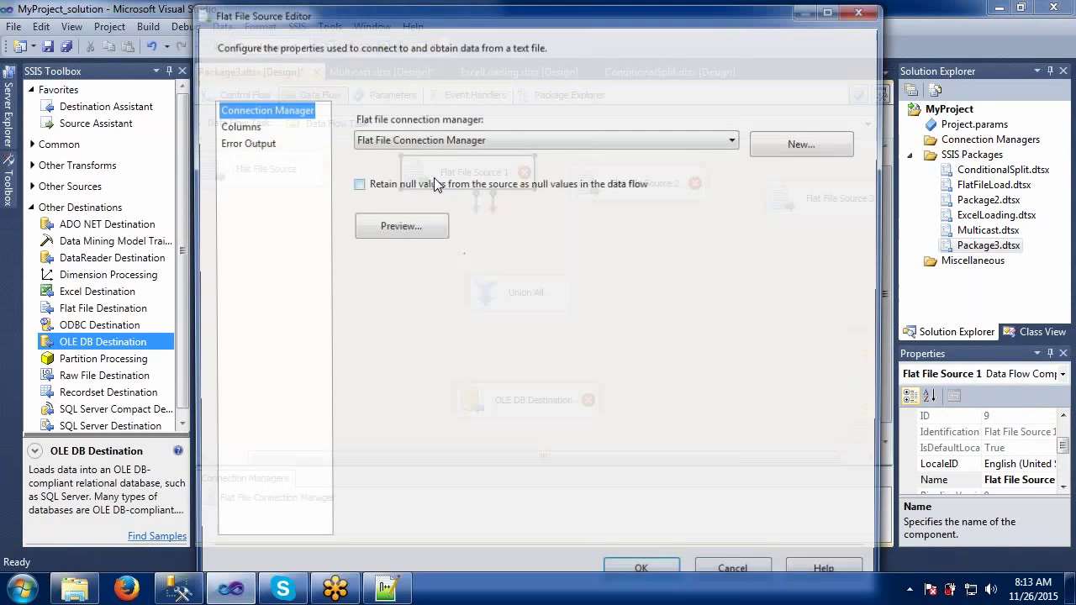
{"action": "left_click", "coordinate": [764, 141]}
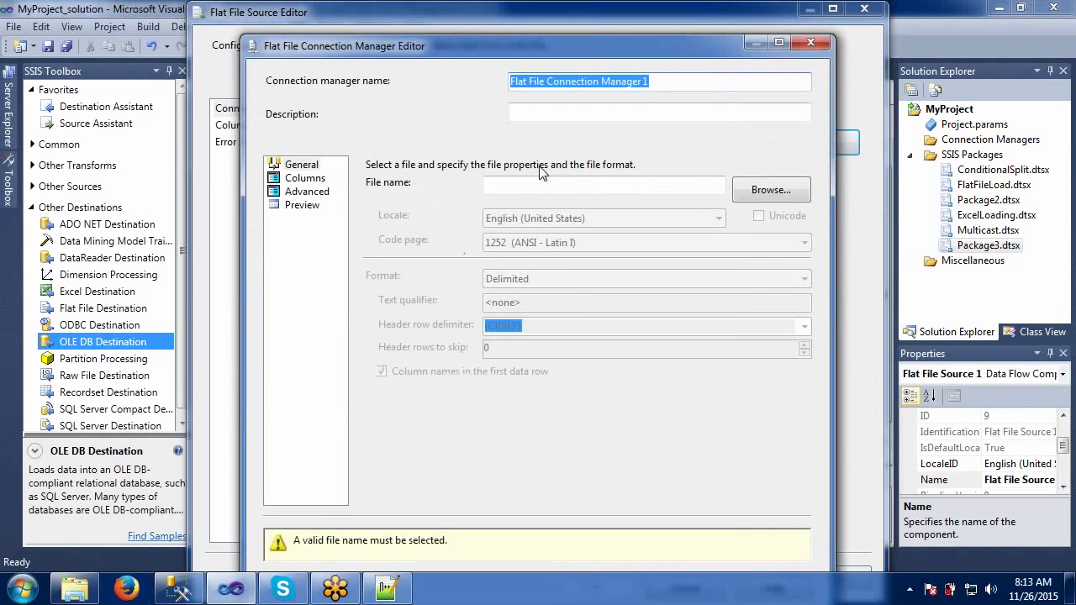
{"action": "left_click", "coordinate": [752, 193]}
{"action": "left_click", "coordinate": [435, 192]}
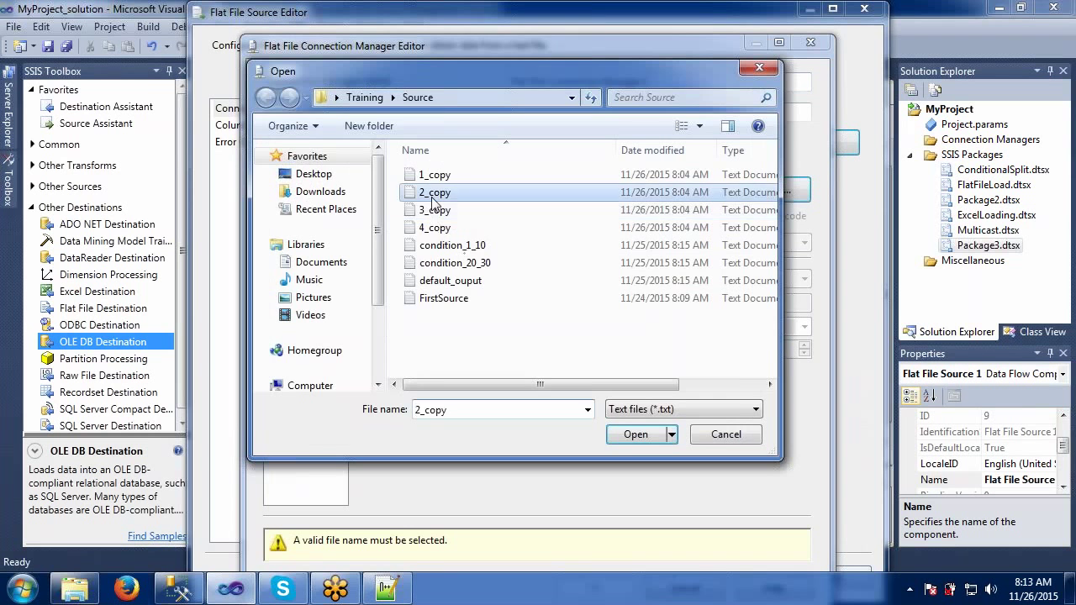
{"action": "left_click", "coordinate": [624, 436]}
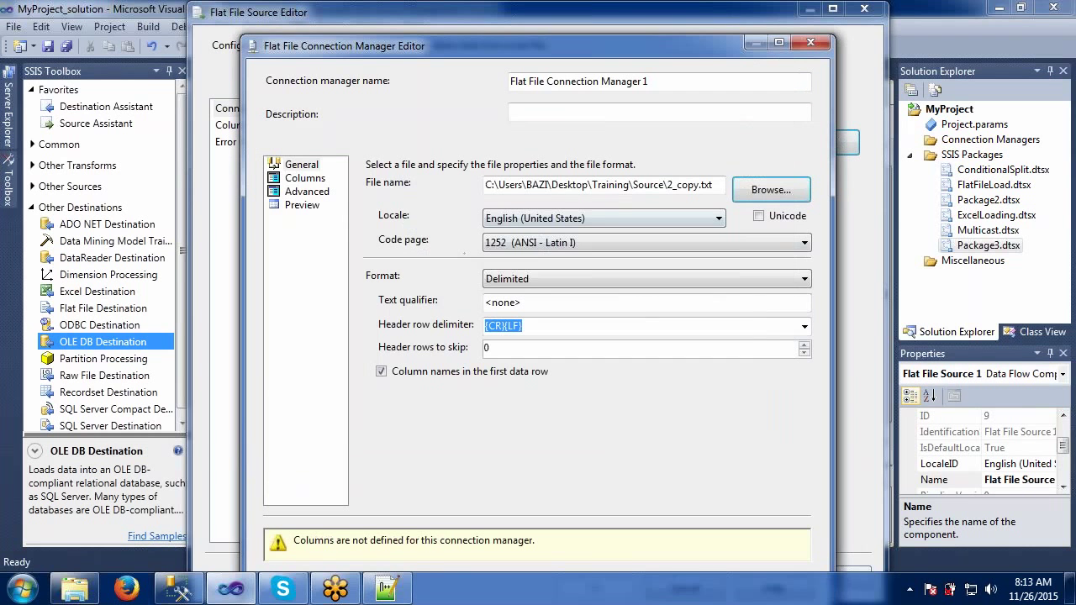
- Name the connection manager 2_copy, load its column definitions and accept them with their default properties
{"action": "left_click_drag", "start_coordinate": [650, 81], "coordinate": [438, 81]}
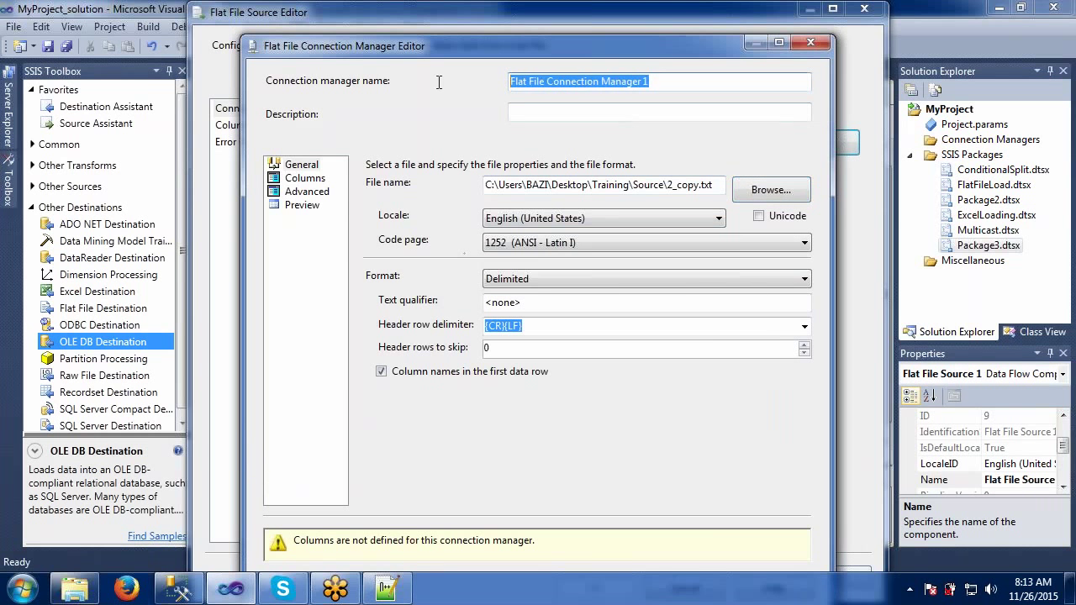
{"action": "type", "text": "2_copy"}
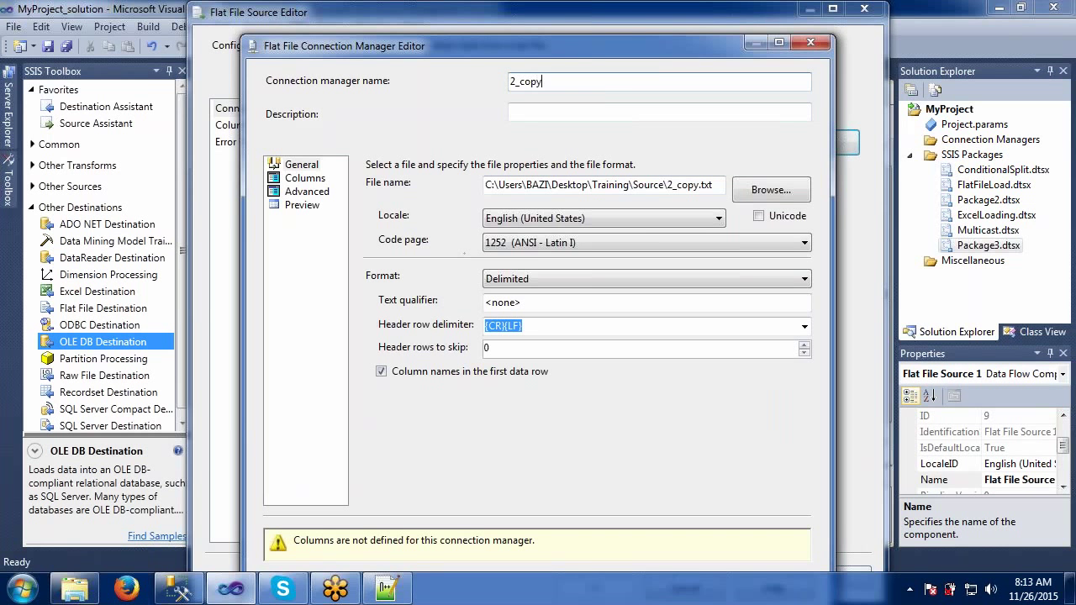
{"action": "left_click", "coordinate": [294, 178]}
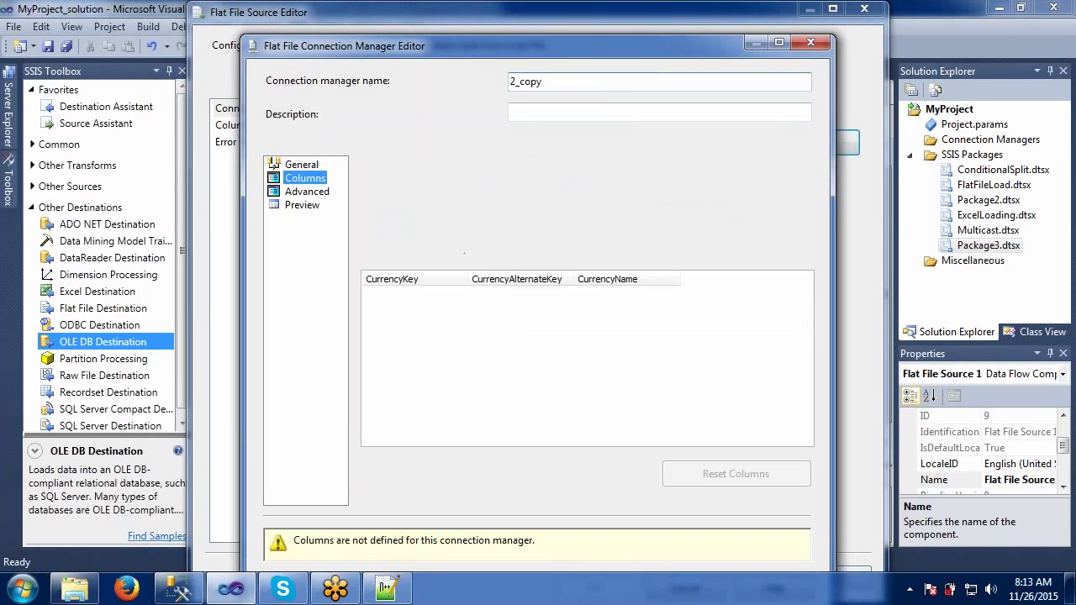
{"action": "left_click", "coordinate": [296, 192]}
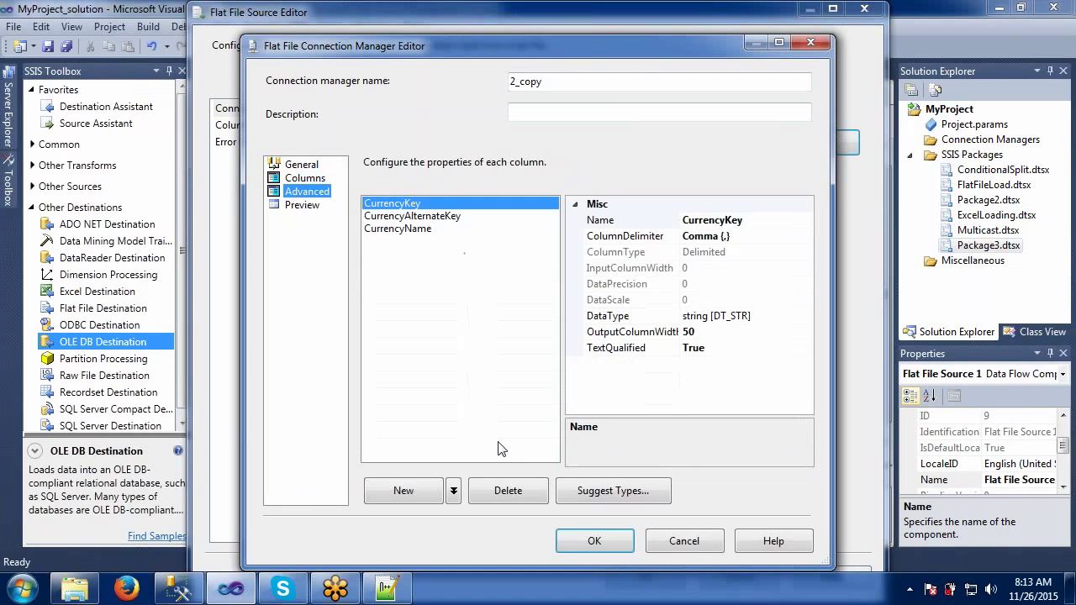
{"action": "left_click", "coordinate": [596, 540]}
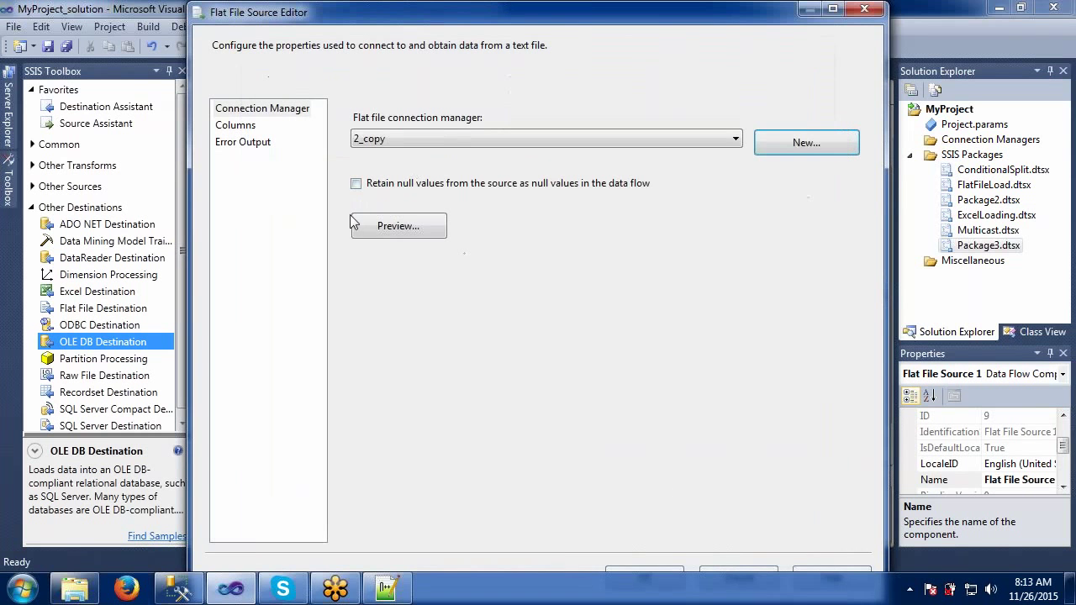
- Retain null values from the source in Flat File Source 1 and accept its column mapping
{"action": "left_click", "coordinate": [356, 185]}
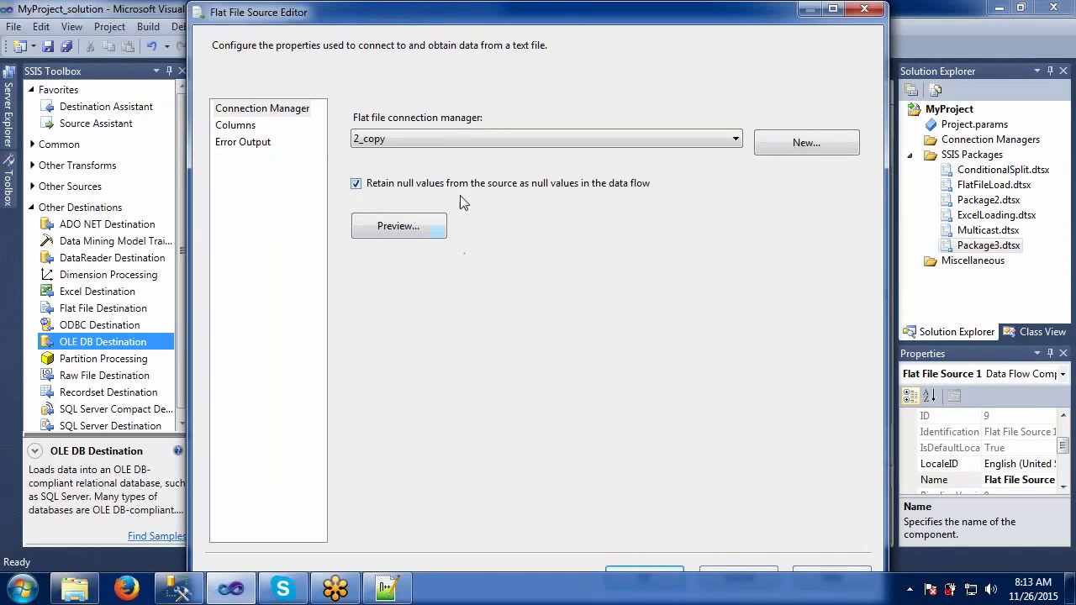
{"action": "left_click", "coordinate": [246, 126]}
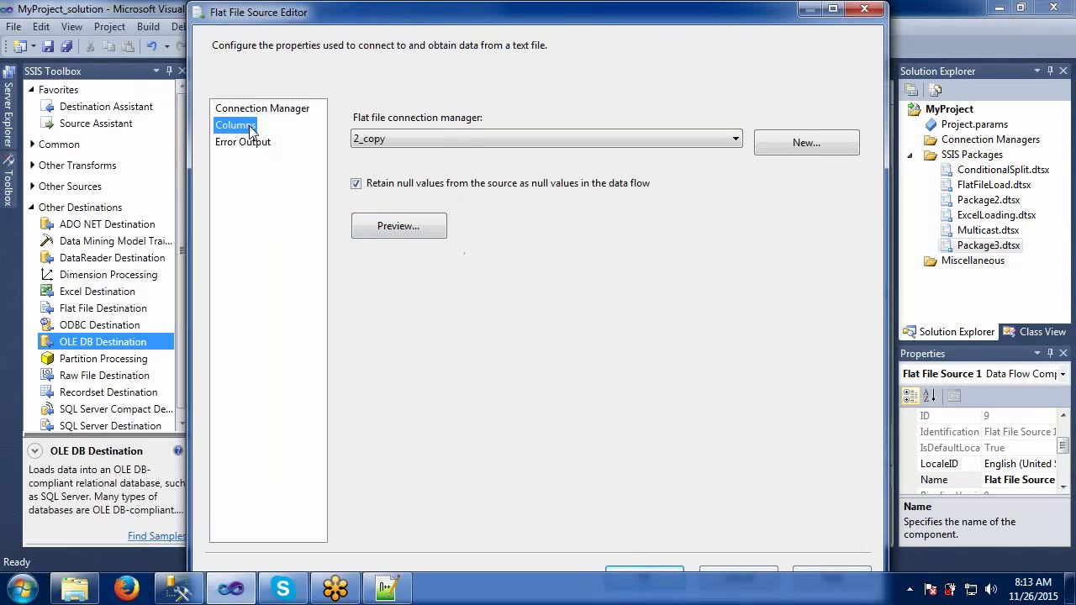
{"action": "left_click", "coordinate": [629, 570]}
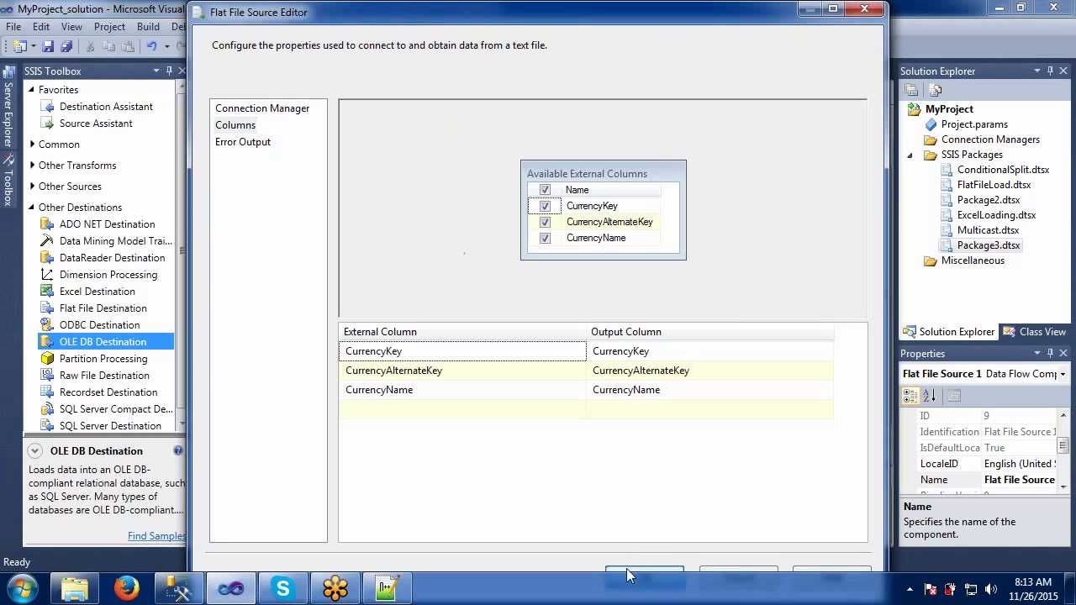
- Create a flat file connection manager named 3_copy for Flat File Source 2, pointing to 3_copy.txt
{"action": "double_click", "coordinate": [617, 184]}
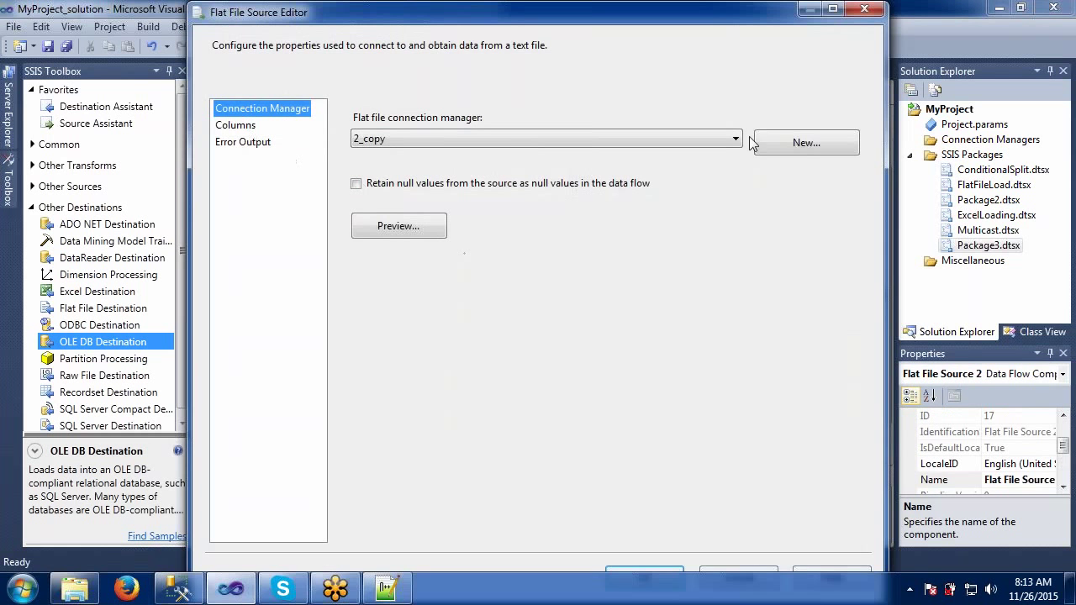
{"action": "left_click", "coordinate": [802, 140]}
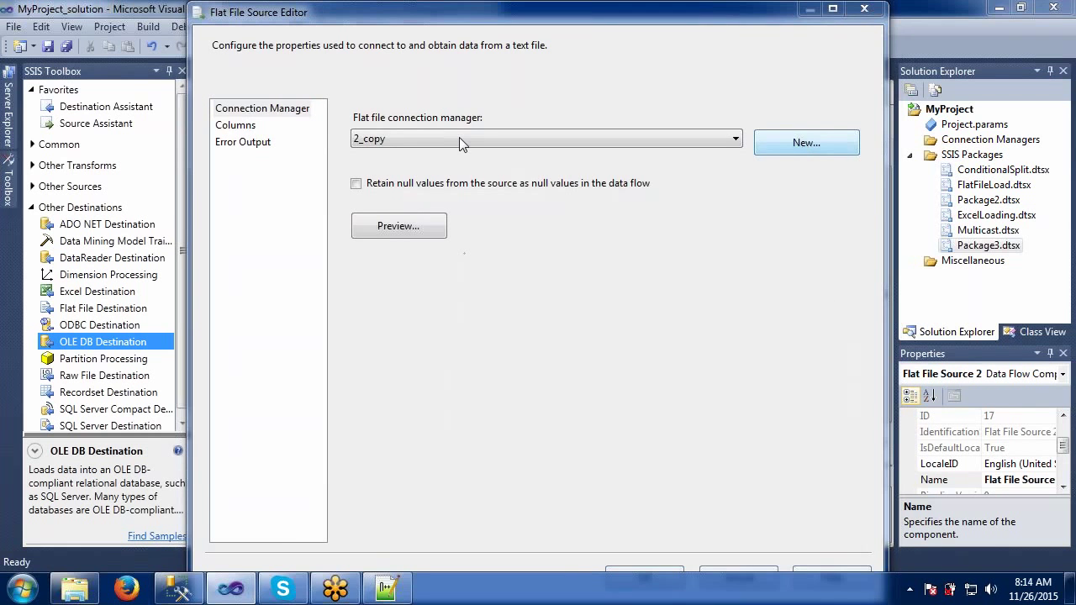
{"action": "type", "text": "3_c"}
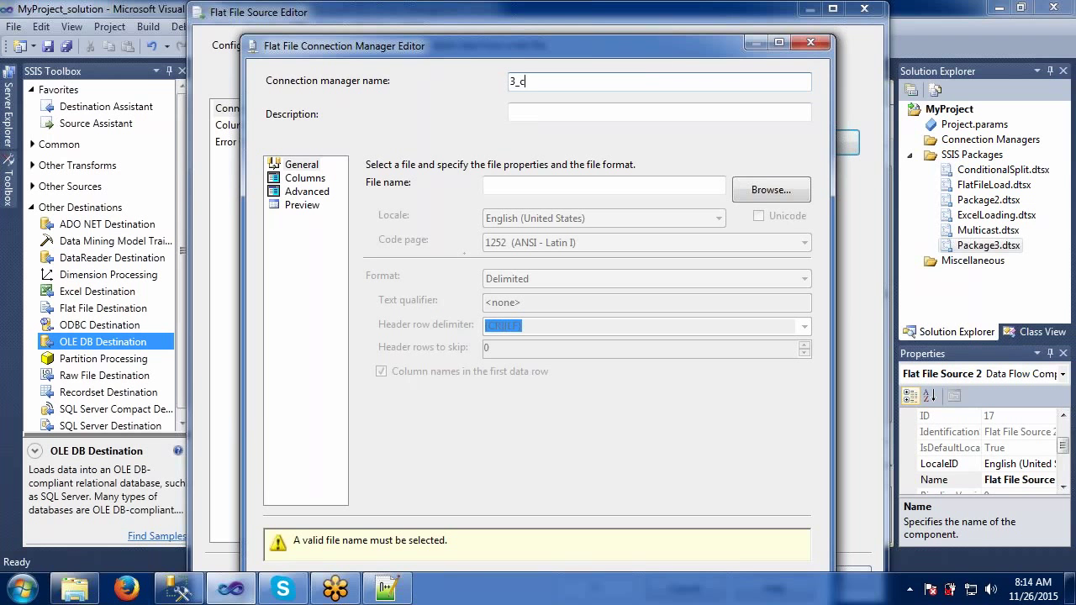
{"action": "type", "text": "3_copy"}
{"action": "left_click", "coordinate": [753, 190]}
{"action": "left_click", "coordinate": [437, 210]}
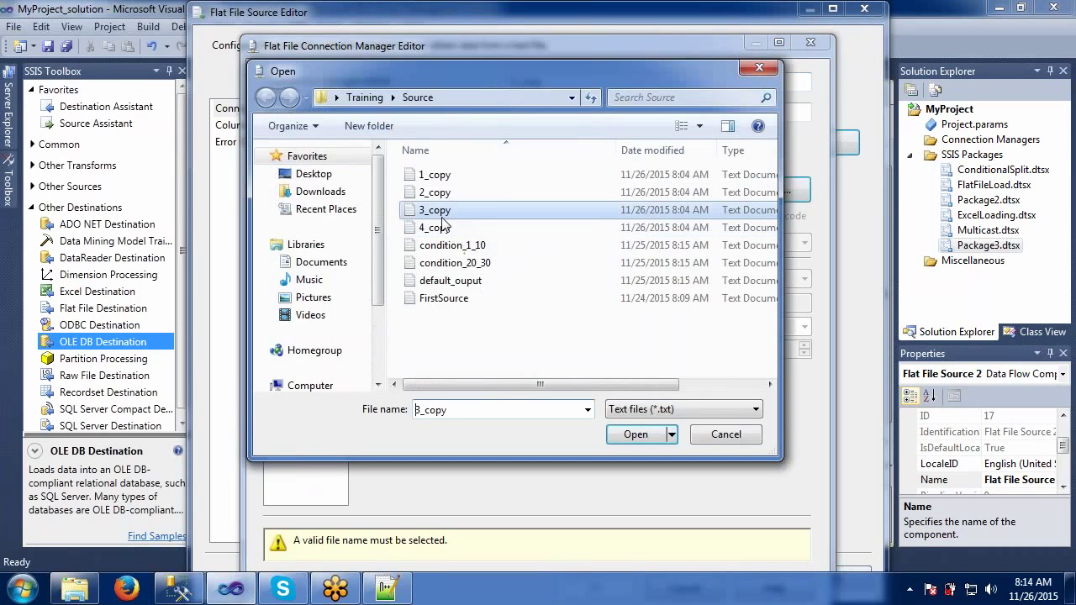
{"action": "double_click", "coordinate": [437, 210]}
- Accept the default column definitions of 3_copy and retain null values from the source in Flat File Source 2
{"action": "left_click", "coordinate": [307, 178]}
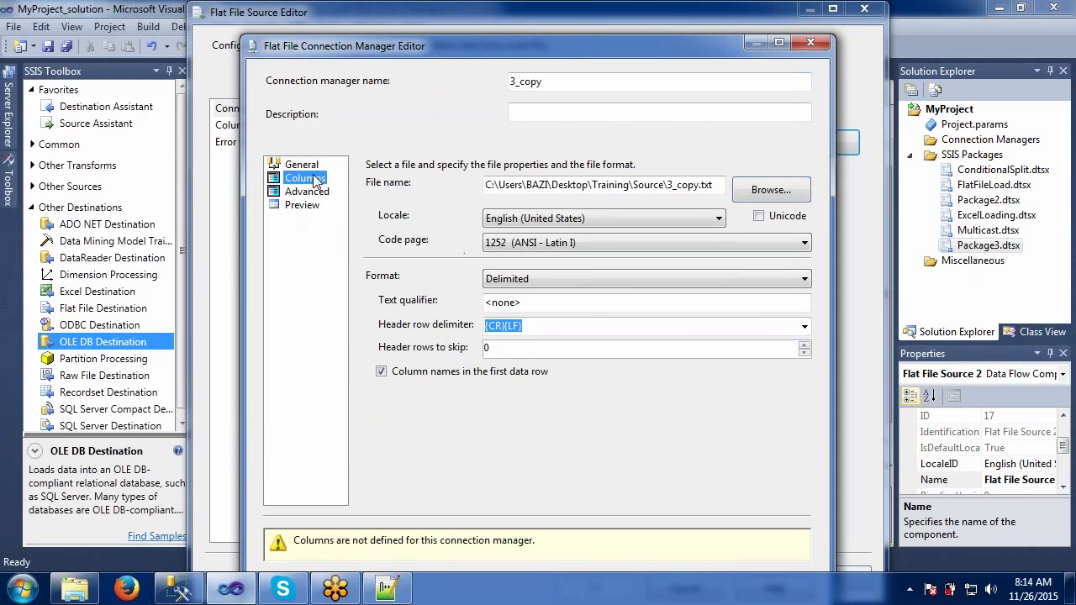
{"action": "left_click", "coordinate": [316, 191]}
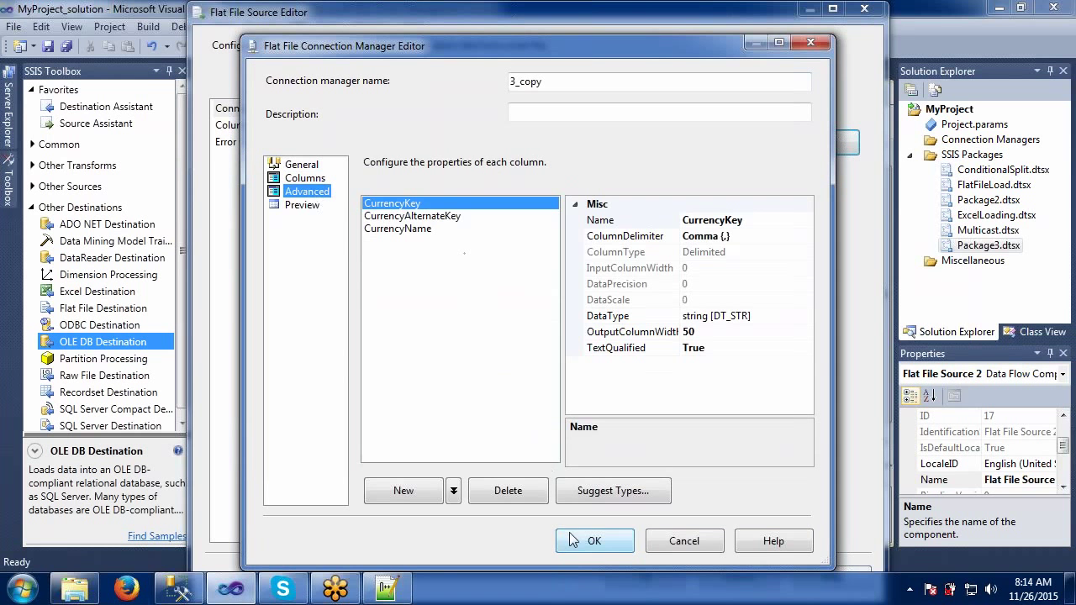
{"action": "left_click", "coordinate": [594, 540]}
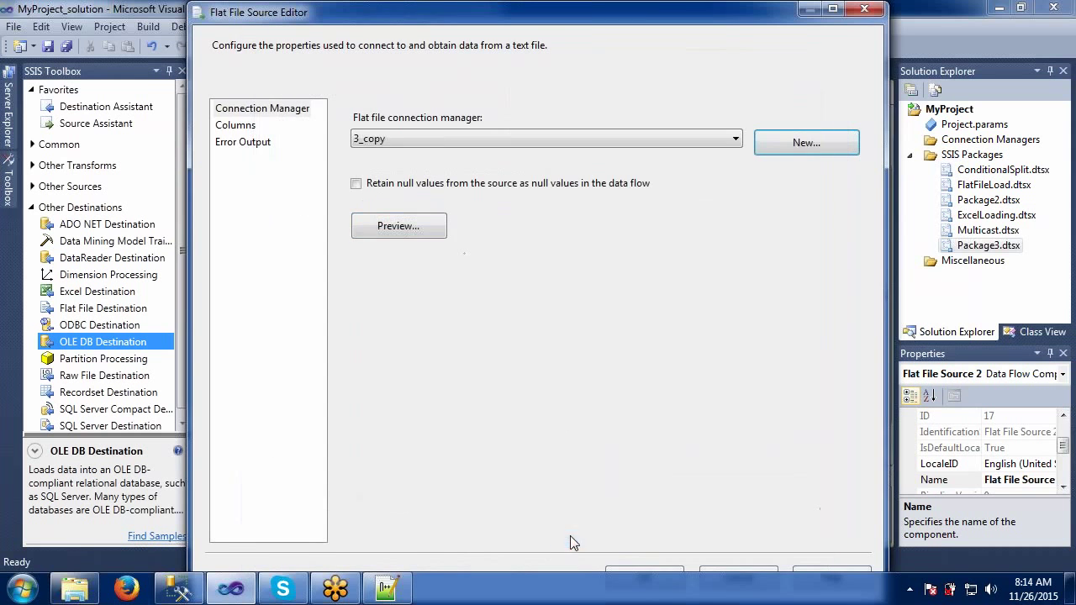
{"action": "left_click", "coordinate": [356, 185]}
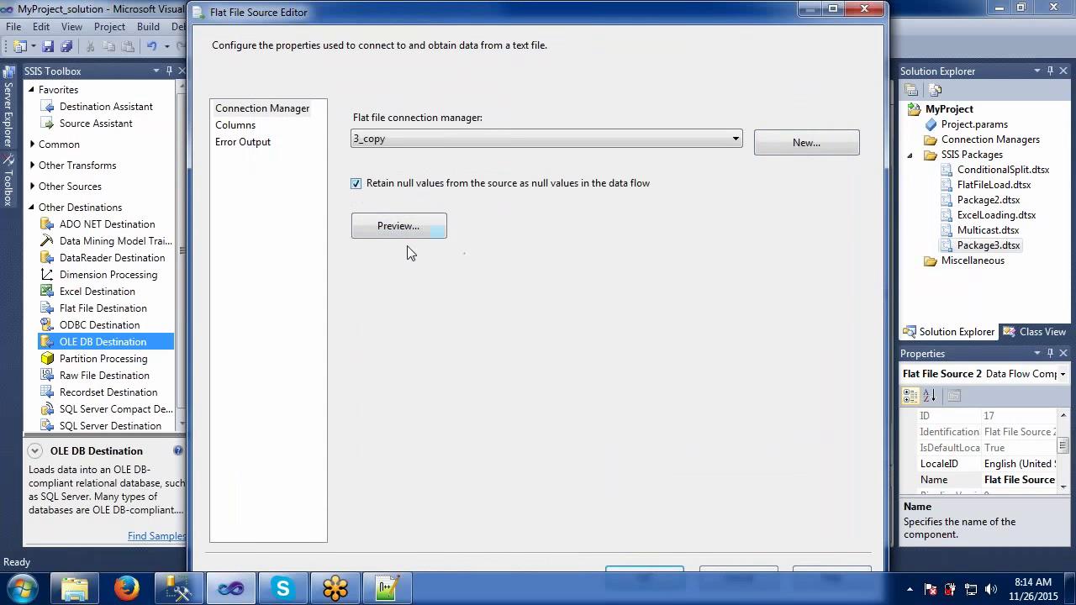
{"action": "left_click", "coordinate": [654, 574]}
- Create a flat file connection manager named 4_copy for Flat File Source 3, pointing to 4_copy.txt
{"action": "left_click", "coordinate": [800, 196]}
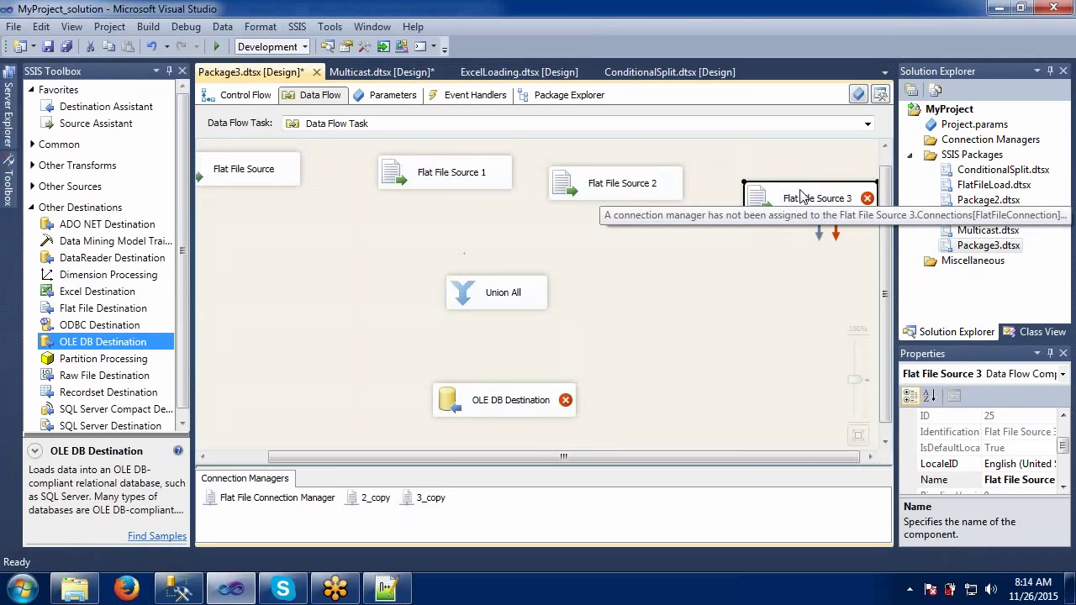
{"action": "double_click", "coordinate": [800, 195]}
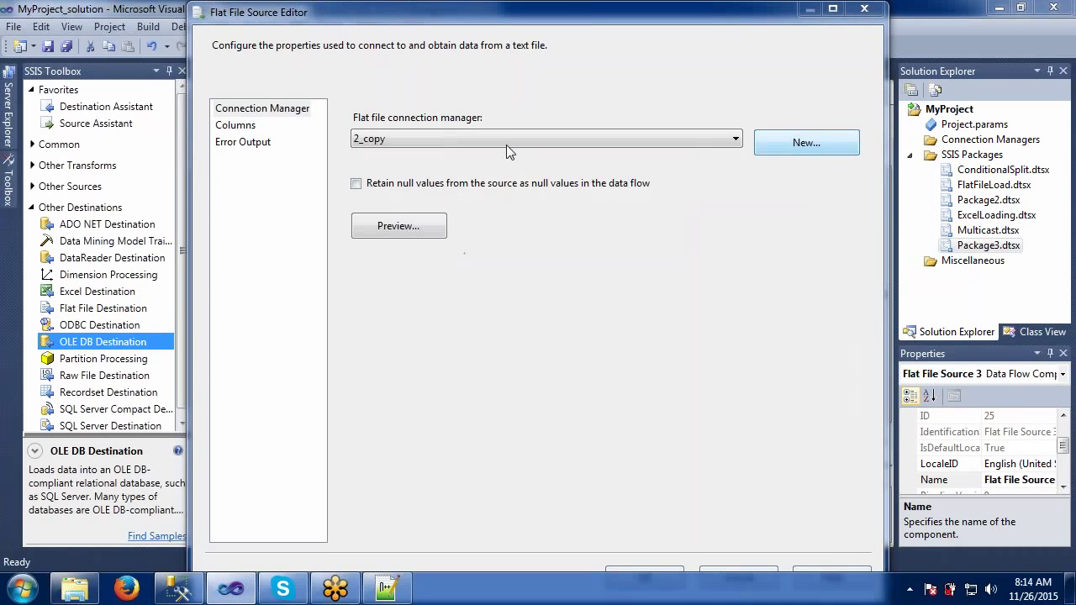
{"action": "type", "text": "4"}
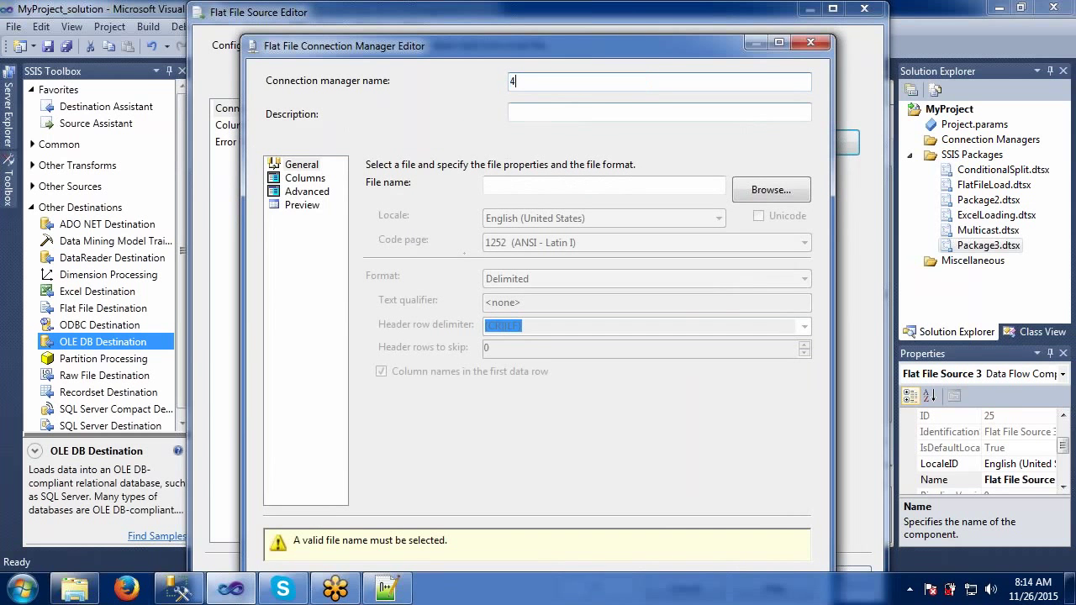
{"action": "type", "text": "_copy"}
{"action": "left_click", "coordinate": [762, 192]}
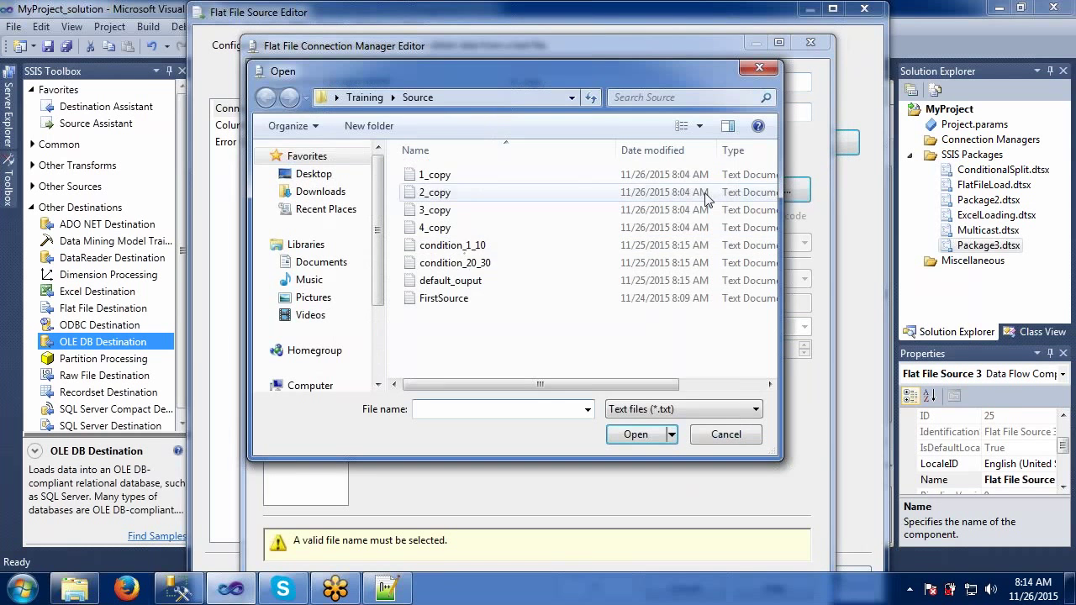
{"action": "double_click", "coordinate": [448, 233]}
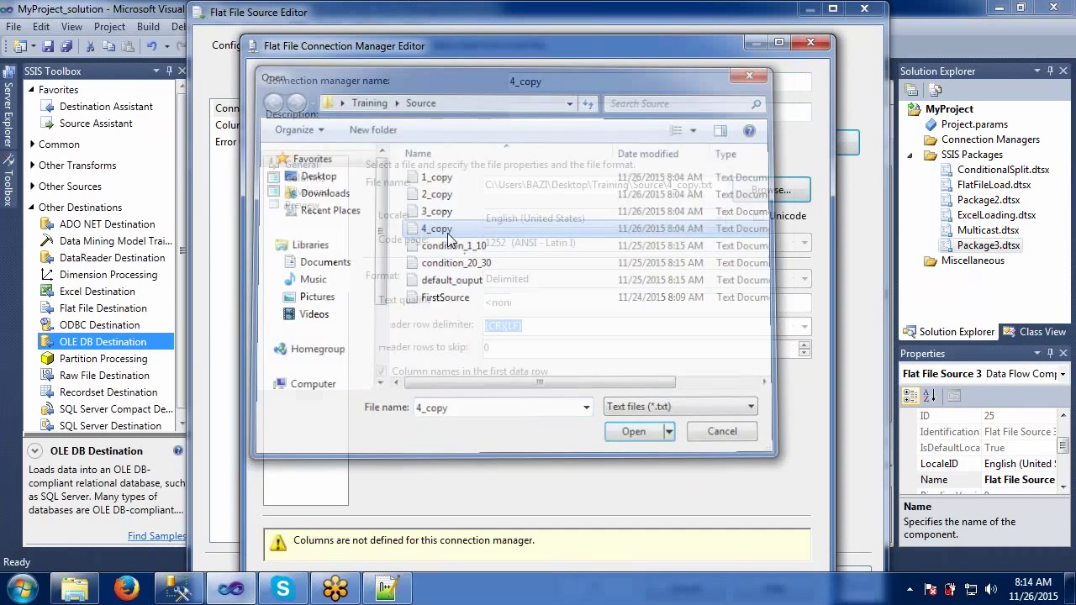
- Accept the default column definitions of 4_copy and retain null values from the source in Flat File Source 3
{"action": "left_click", "coordinate": [290, 179]}
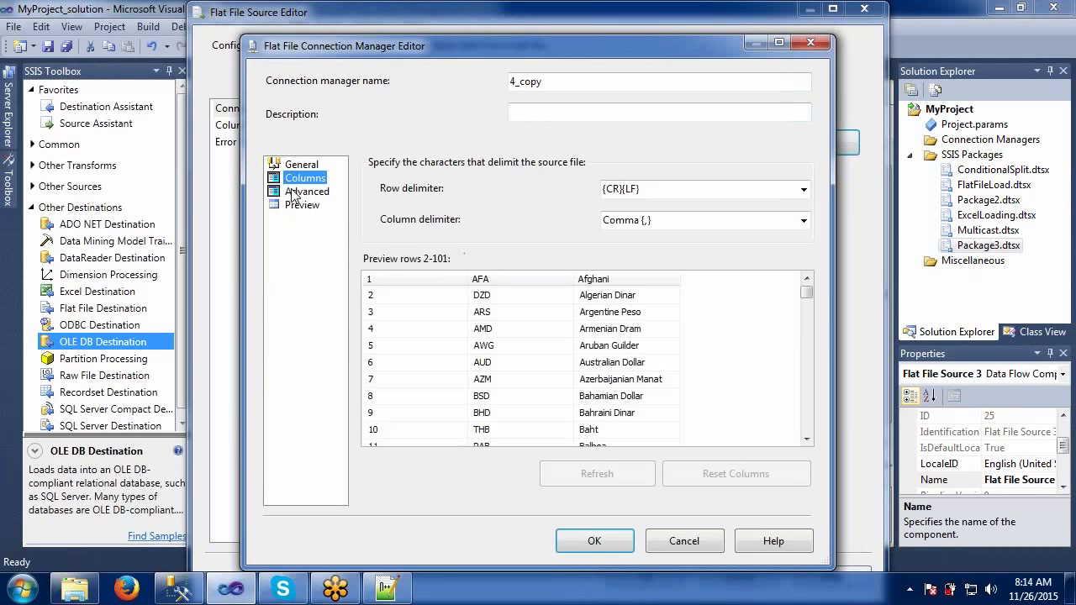
{"action": "left_click", "coordinate": [295, 192]}
{"action": "left_click", "coordinate": [303, 179]}
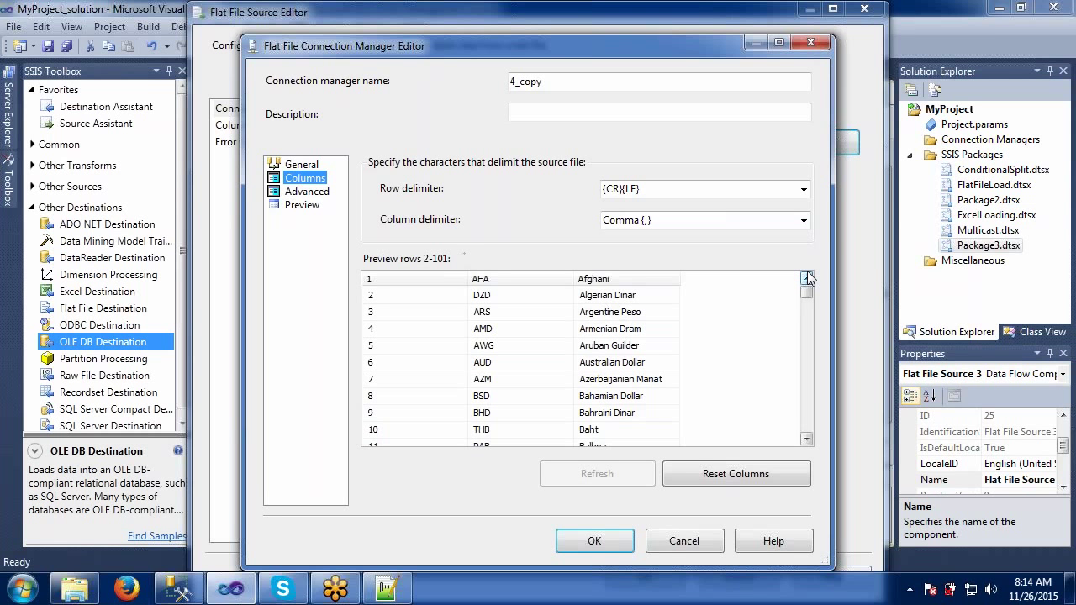
{"action": "left_click", "coordinate": [594, 542]}
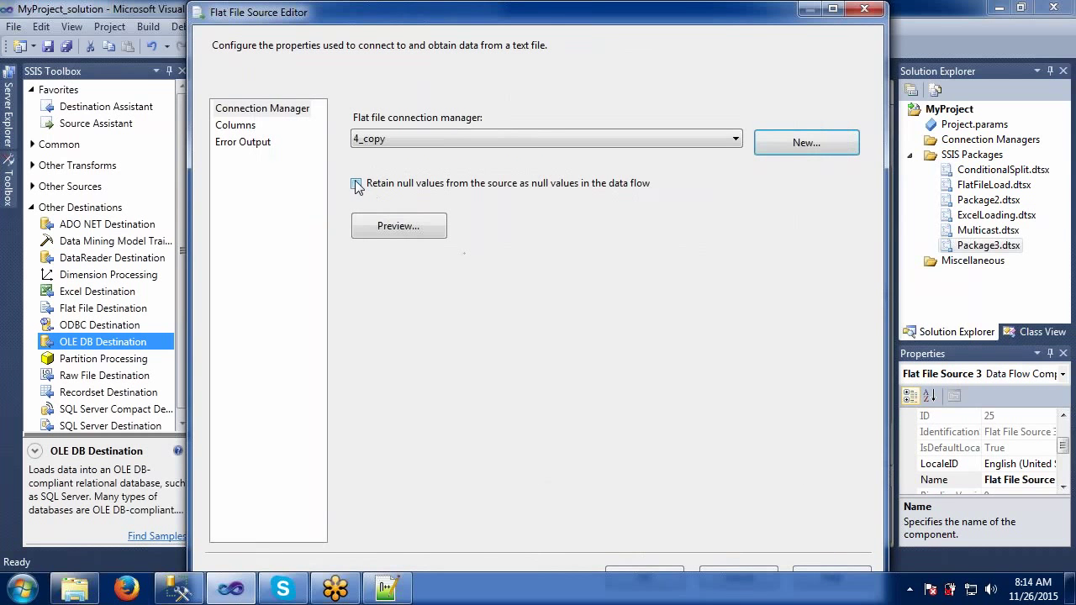
{"action": "left_click", "coordinate": [356, 184]}
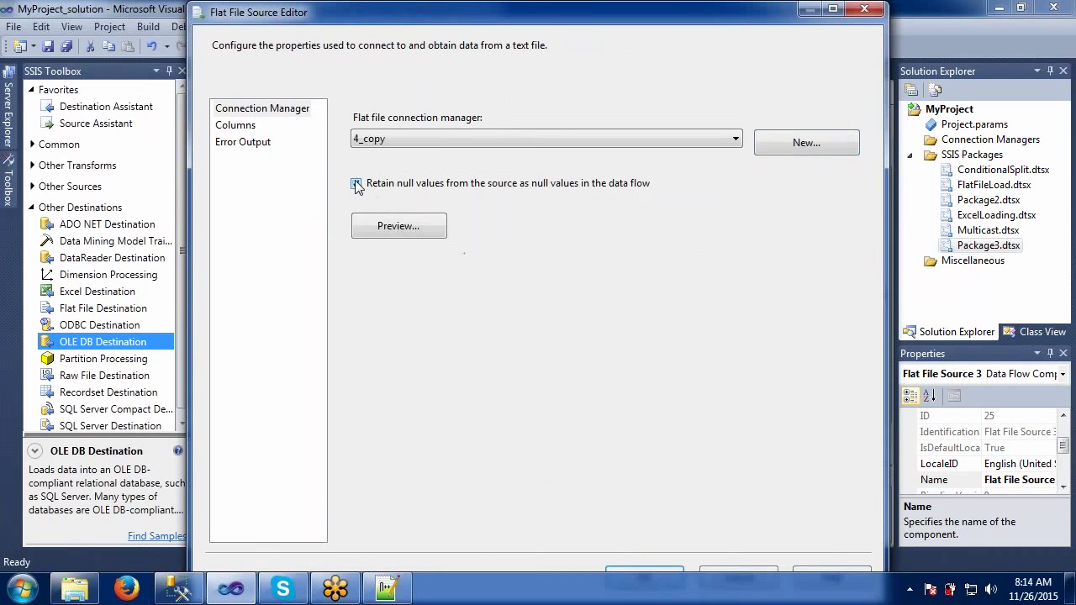
{"action": "left_click", "coordinate": [626, 576]}
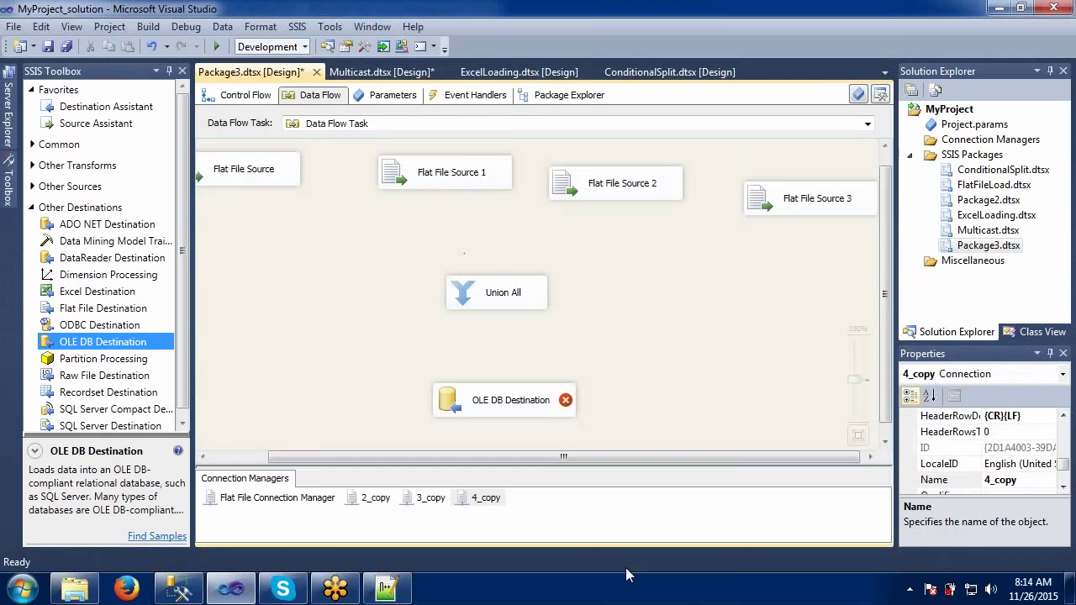
{"action": "left_click", "coordinate": [674, 267]}
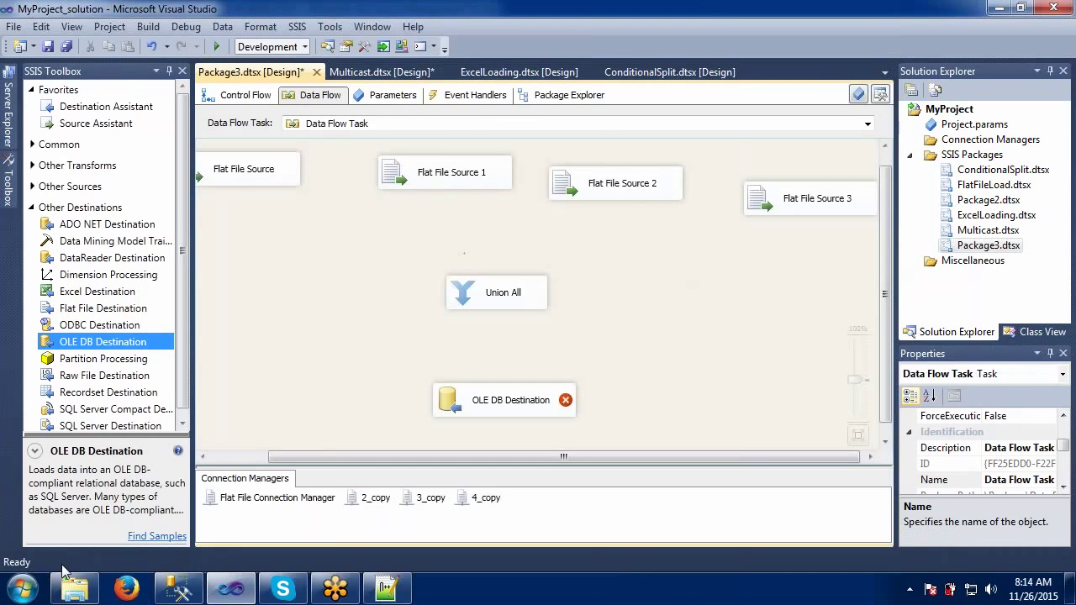
- Switch to the Source folder in Windows Explorer and examine the first rows of 4_copy and 1_copy in Notepad
{"action": "left_click", "coordinate": [74, 589]}
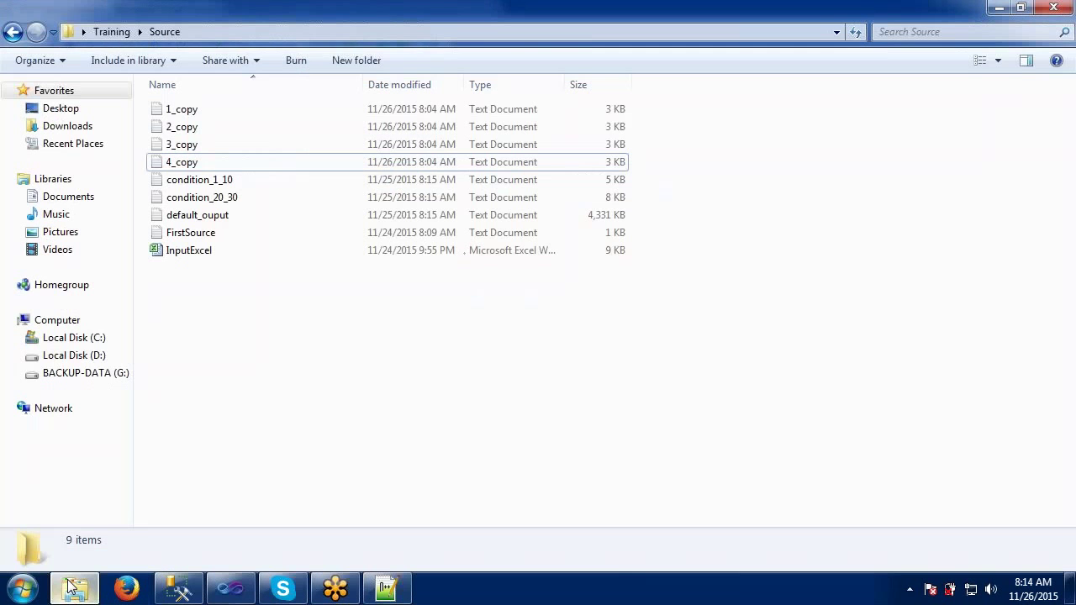
{"action": "double_click", "coordinate": [163, 163]}
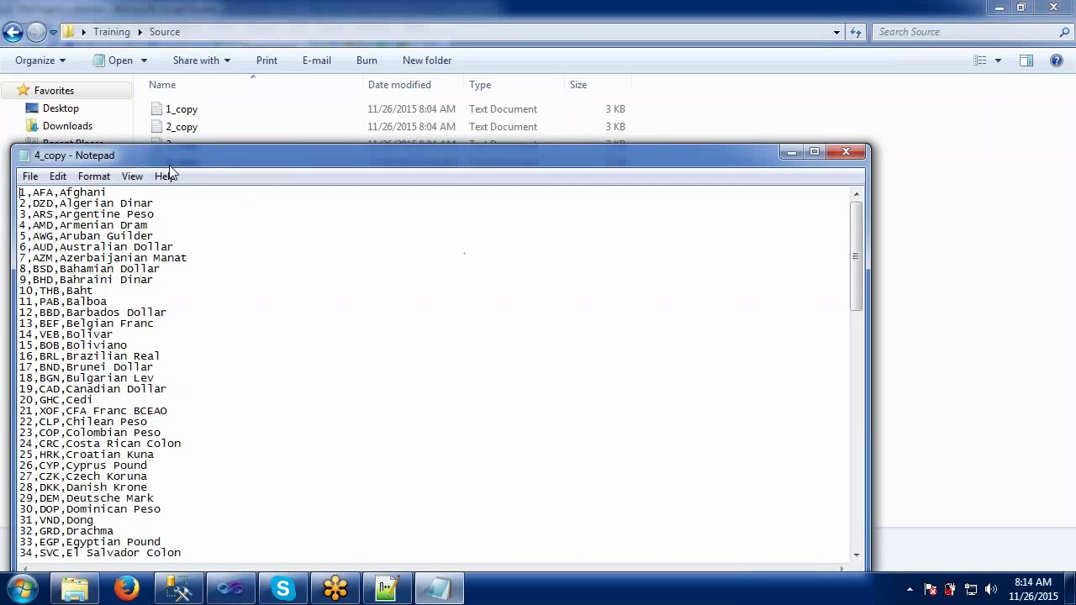
{"action": "left_click", "coordinate": [845, 152]}
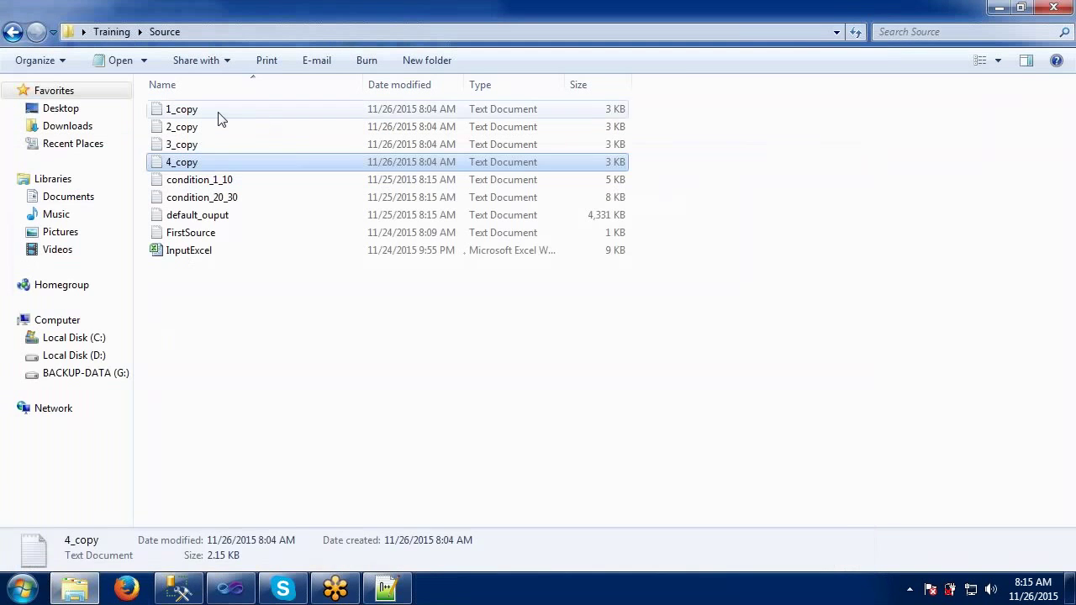
{"action": "double_click", "coordinate": [218, 115]}
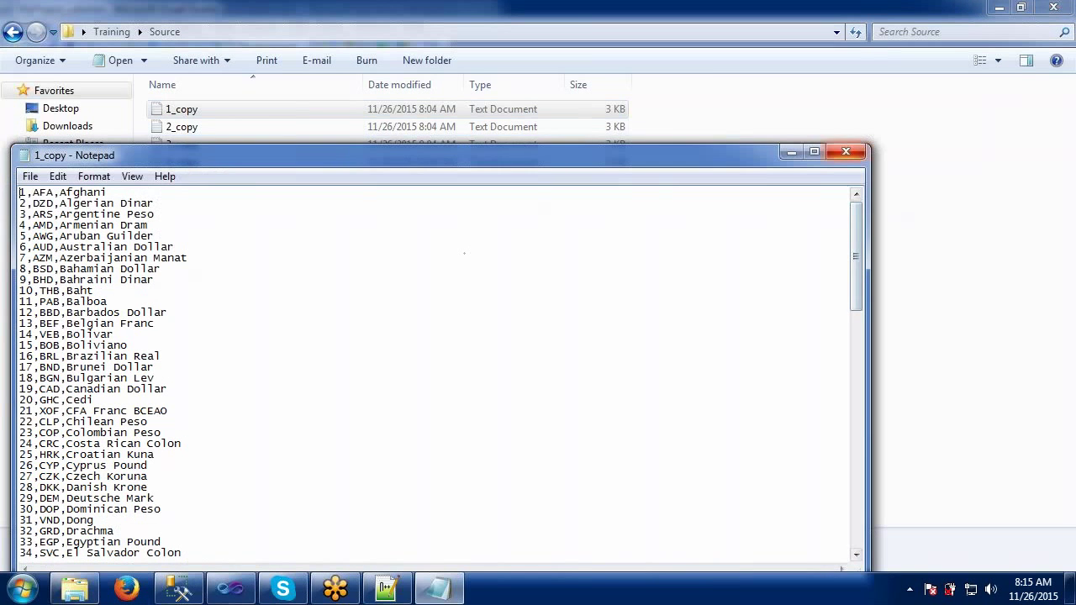
- Copy the header line CurrencyKey,CurrencyAlternateKey,CurrencyName from 2_copy, closing the open text files
{"action": "key", "text": "alt+F4"}
{"action": "double_click", "coordinate": [197, 126]}
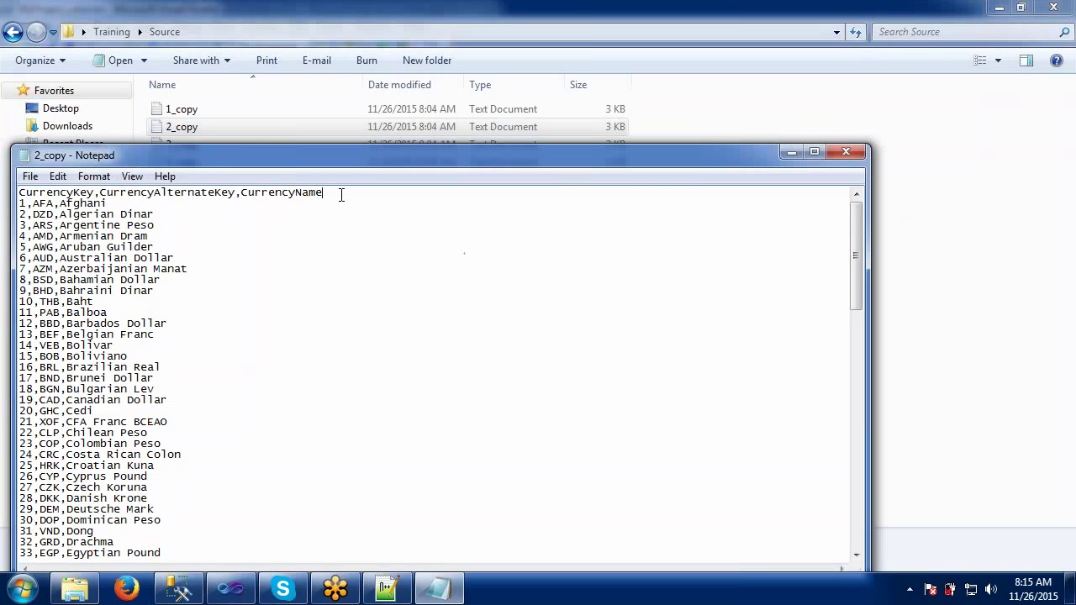
{"action": "key", "text": "shift+Home"}
{"action": "key", "text": "ctrl+c"}
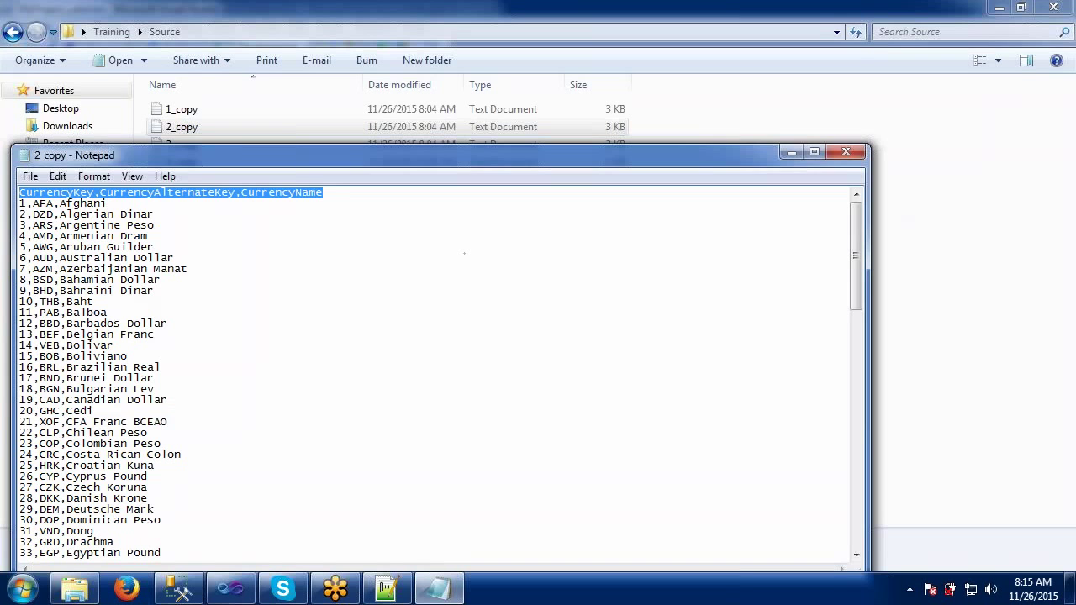
{"action": "left_click", "coordinate": [845, 151]}
- Insert the copied header line above the first row of 1_copy, then save and close the file
{"action": "left_click", "coordinate": [188, 113]}
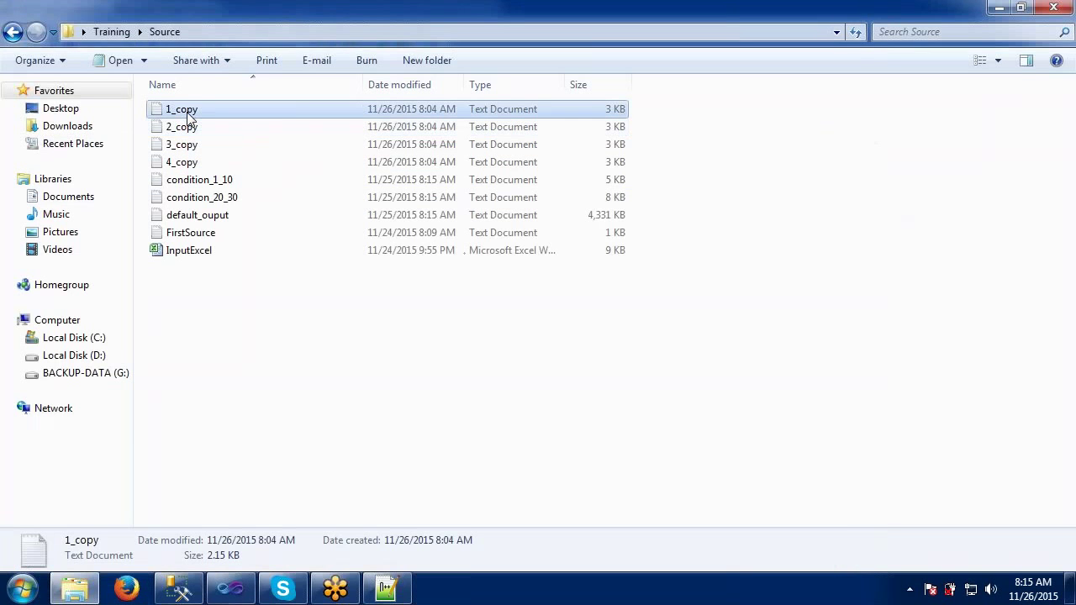
{"action": "double_click", "coordinate": [188, 112]}
{"action": "key", "text": "Return"}
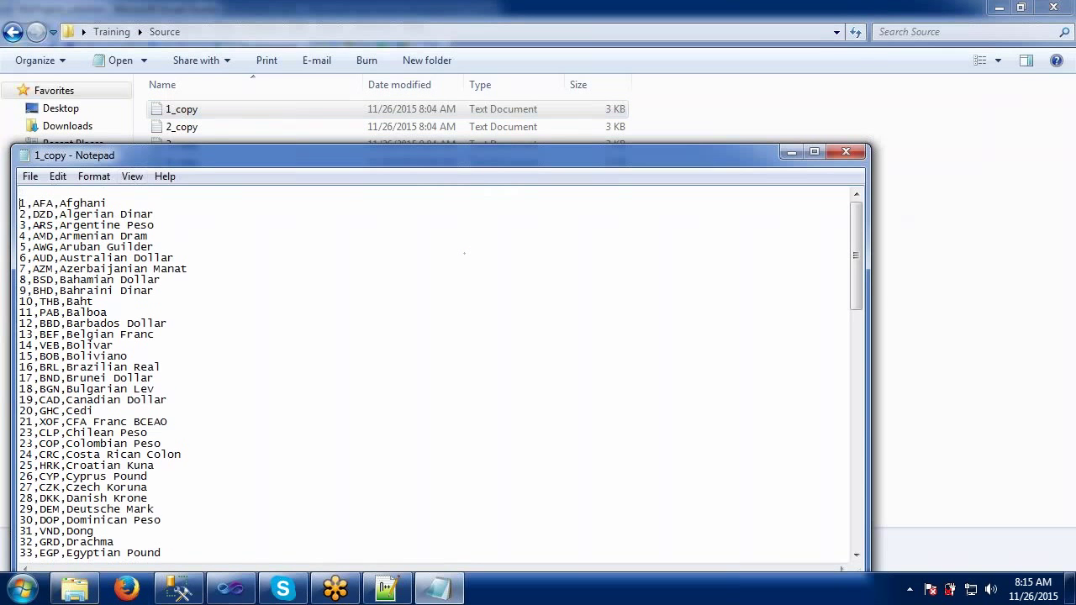
{"action": "key", "text": "Up"}
{"action": "key", "text": "ctrl+v"}
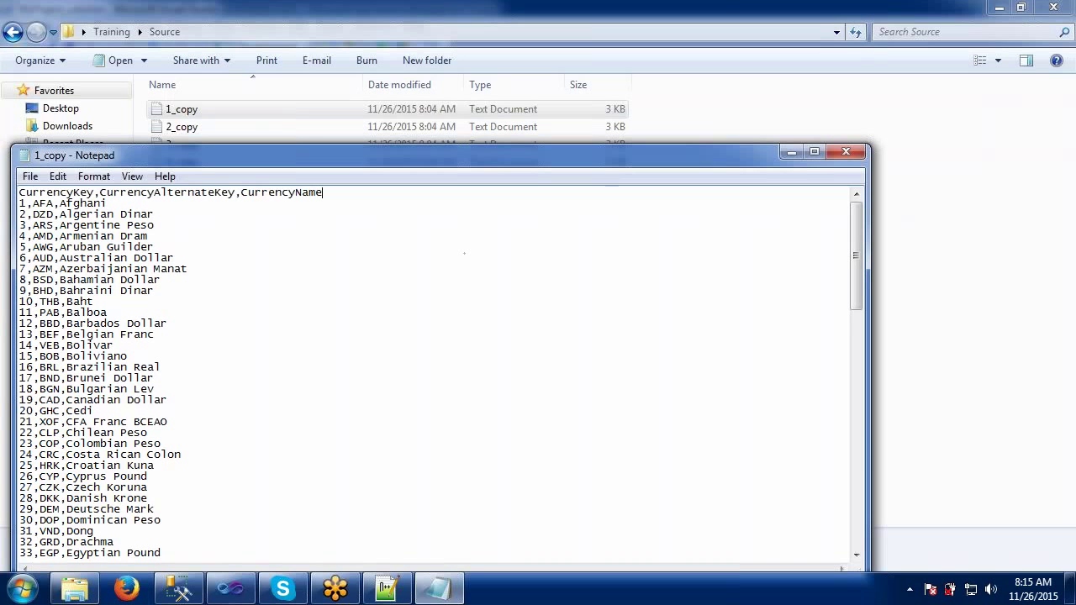
{"action": "key", "text": "ctrl+s"}
{"action": "left_click", "coordinate": [846, 157]}
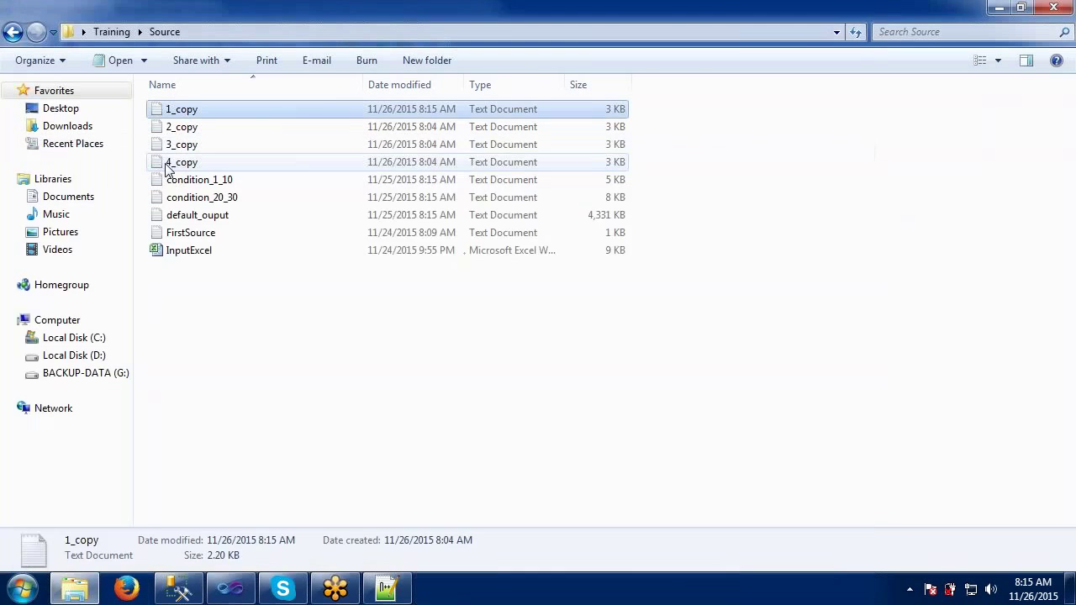
- Paste the copied header line into the empty first line of 4_copy, then save and close the file
{"action": "left_click", "coordinate": [168, 164]}
{"action": "double_click", "coordinate": [168, 164]}
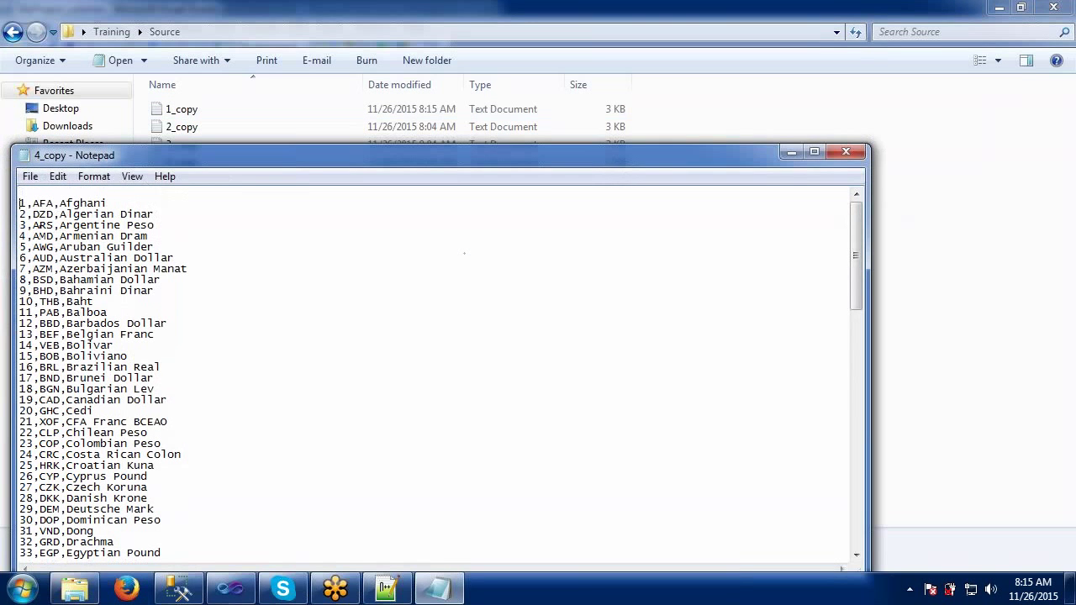
{"action": "key", "text": "ctrl+v"}
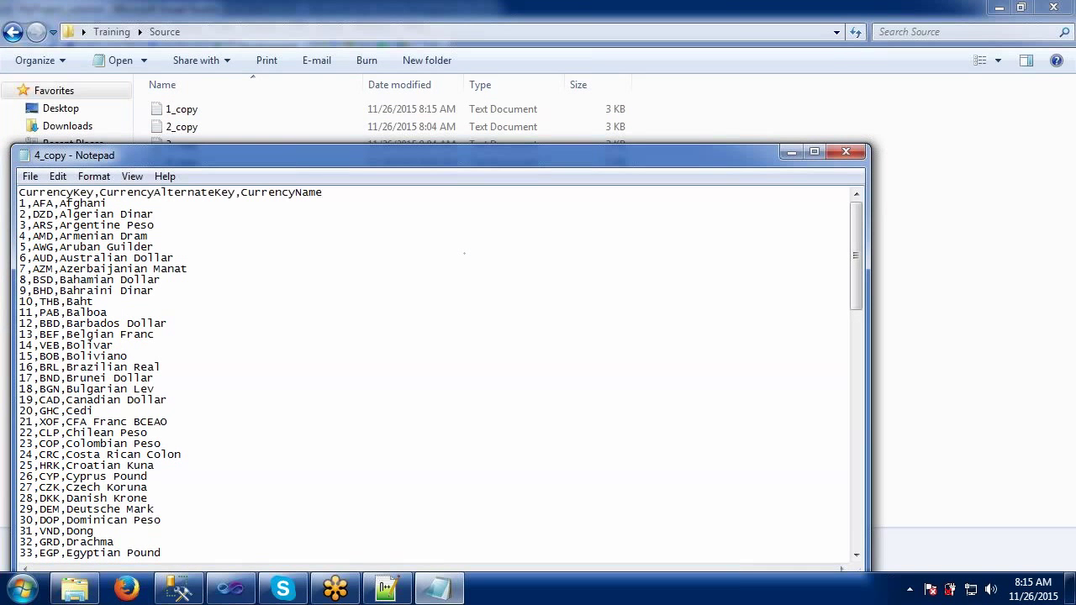
{"action": "left_click", "coordinate": [845, 152]}
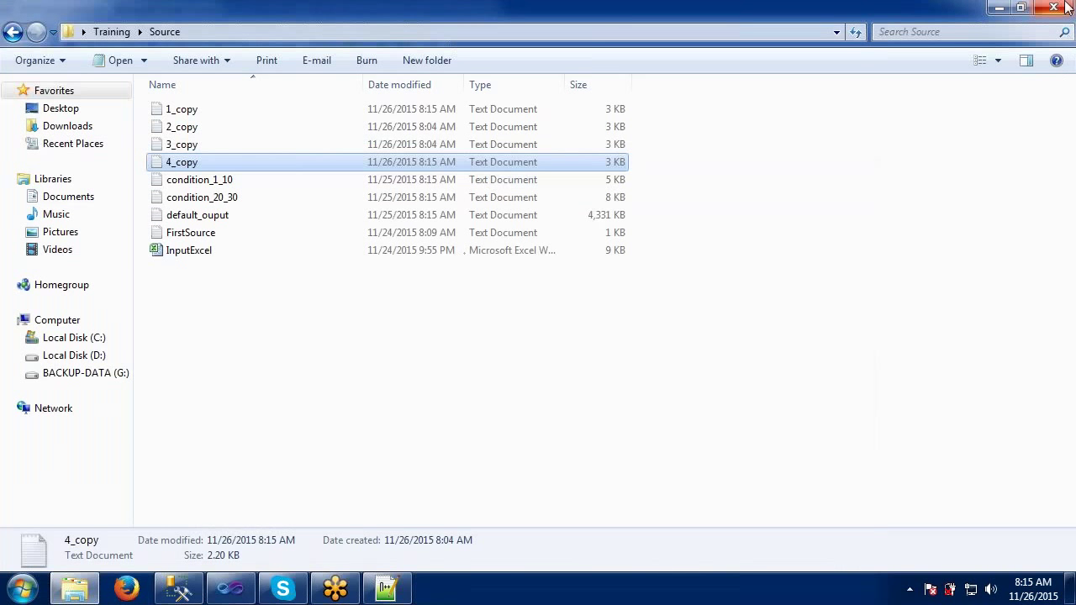
- Switch back to Visual Studio and check the data preview and column names of Flat File Source, leaving its settings as they are
{"action": "left_click", "coordinate": [998, 8]}
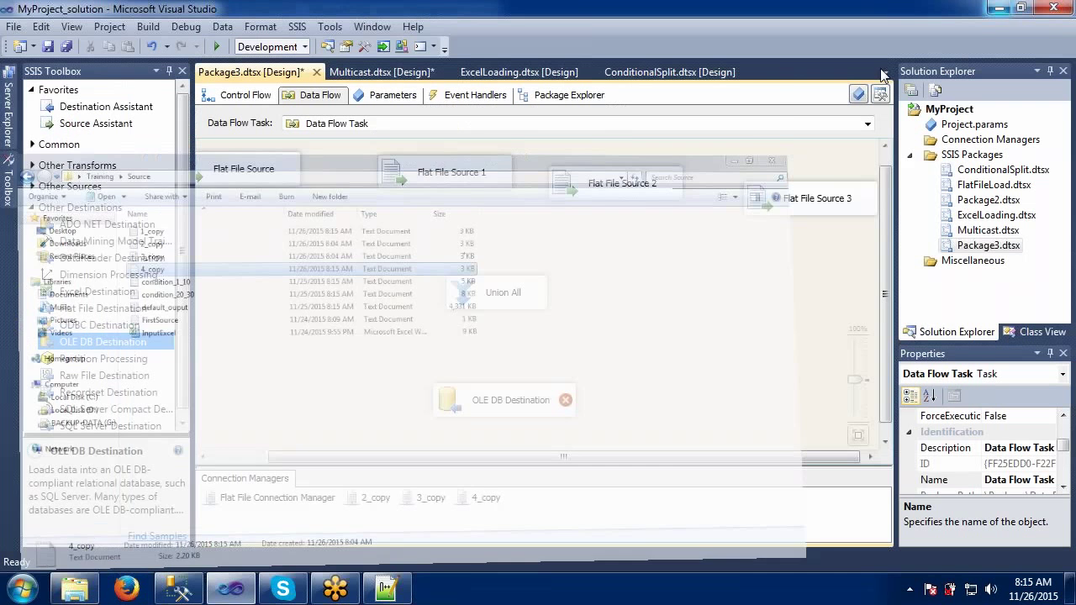
{"action": "double_click", "coordinate": [238, 178]}
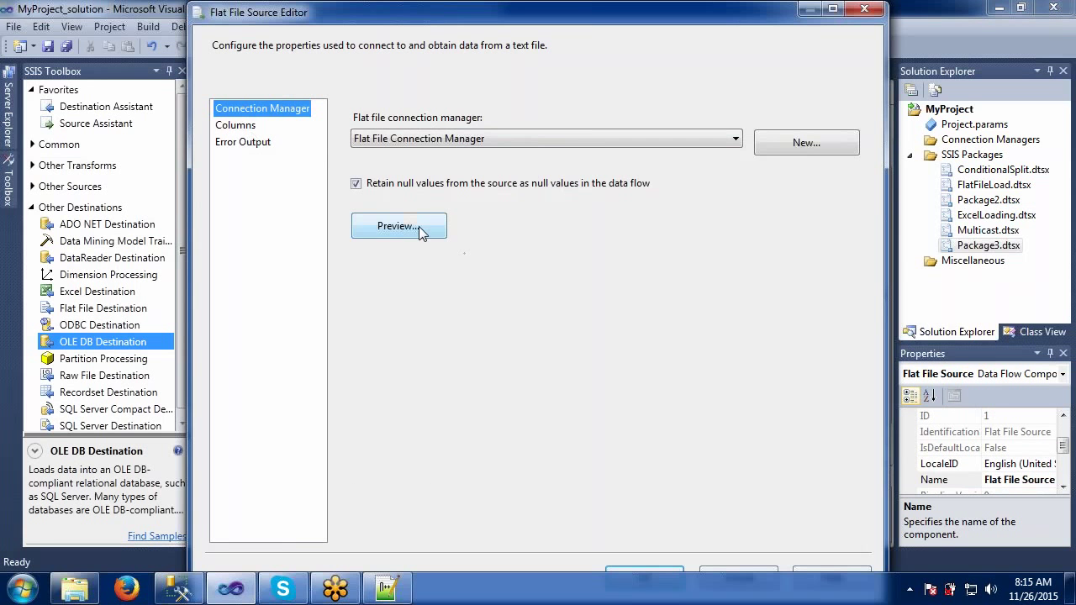
{"action": "left_click", "coordinate": [417, 226]}
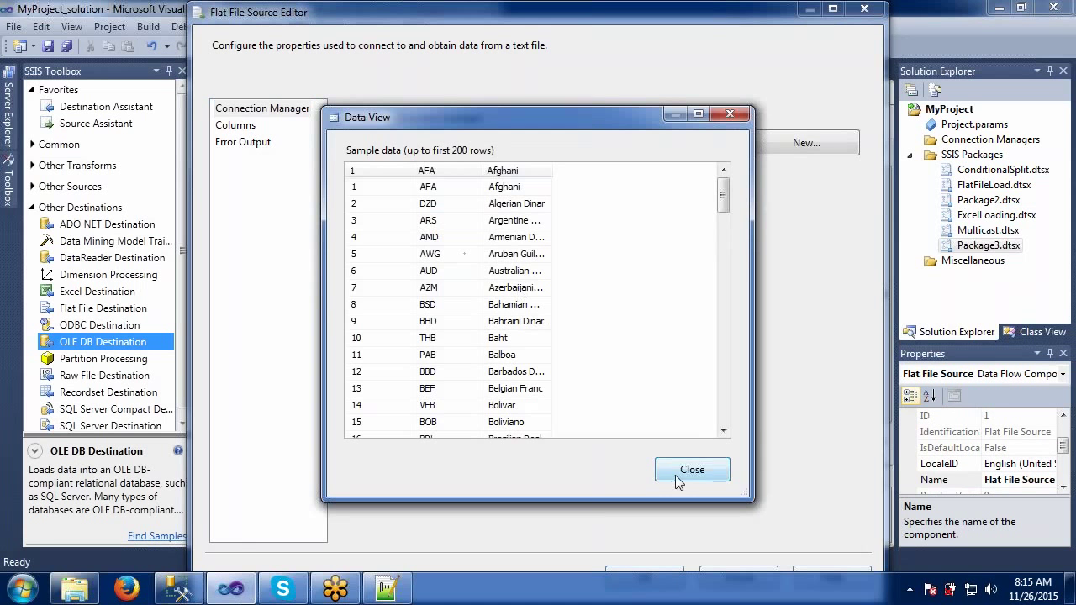
{"action": "left_click", "coordinate": [692, 470]}
{"action": "left_click", "coordinate": [235, 126]}
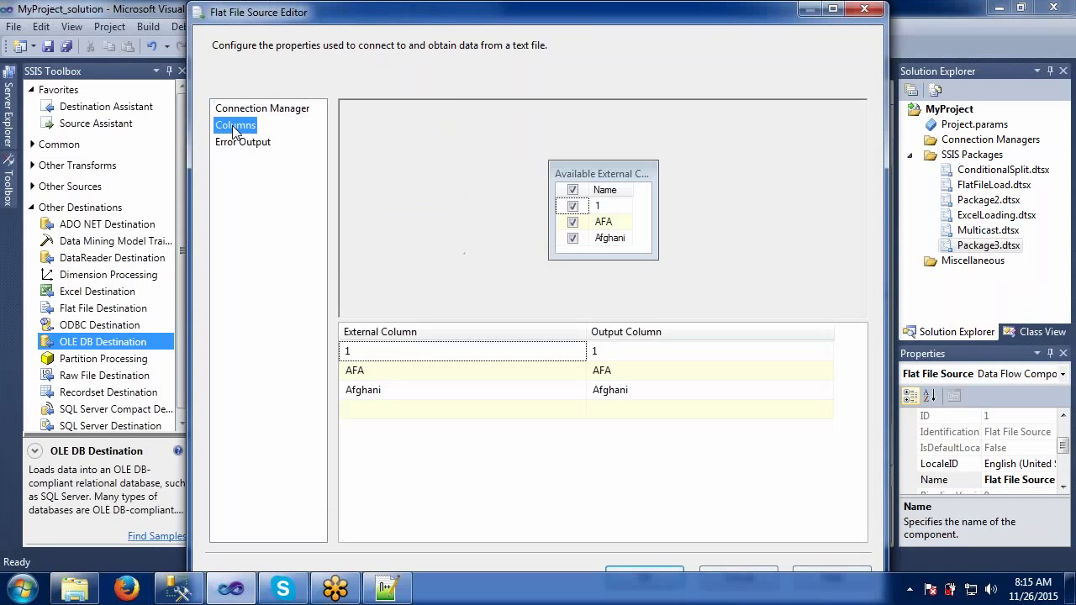
{"action": "left_click", "coordinate": [246, 110]}
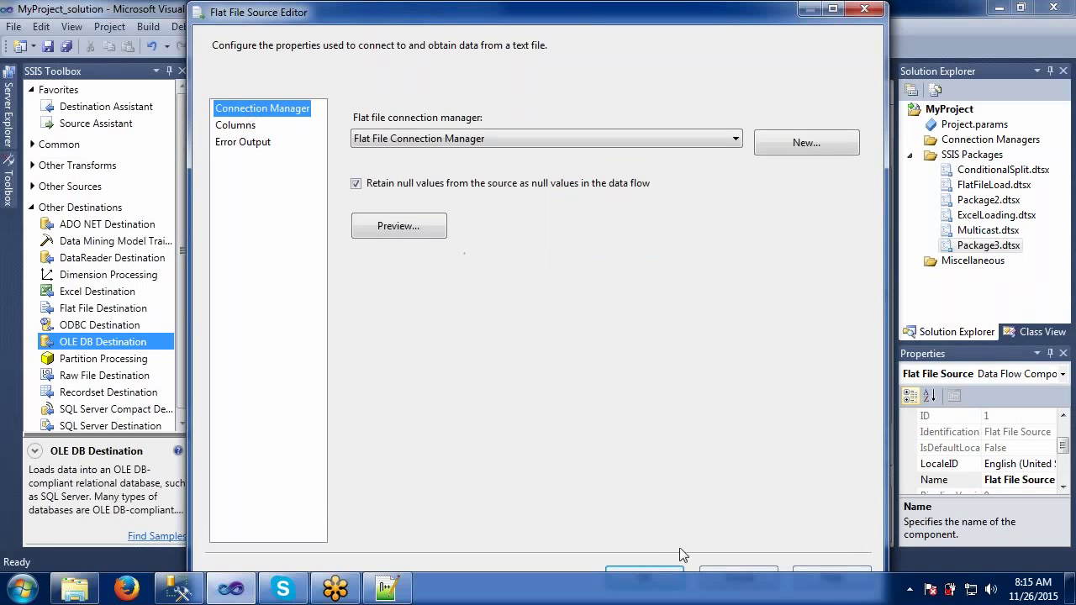
{"action": "left_click", "coordinate": [387, 225]}
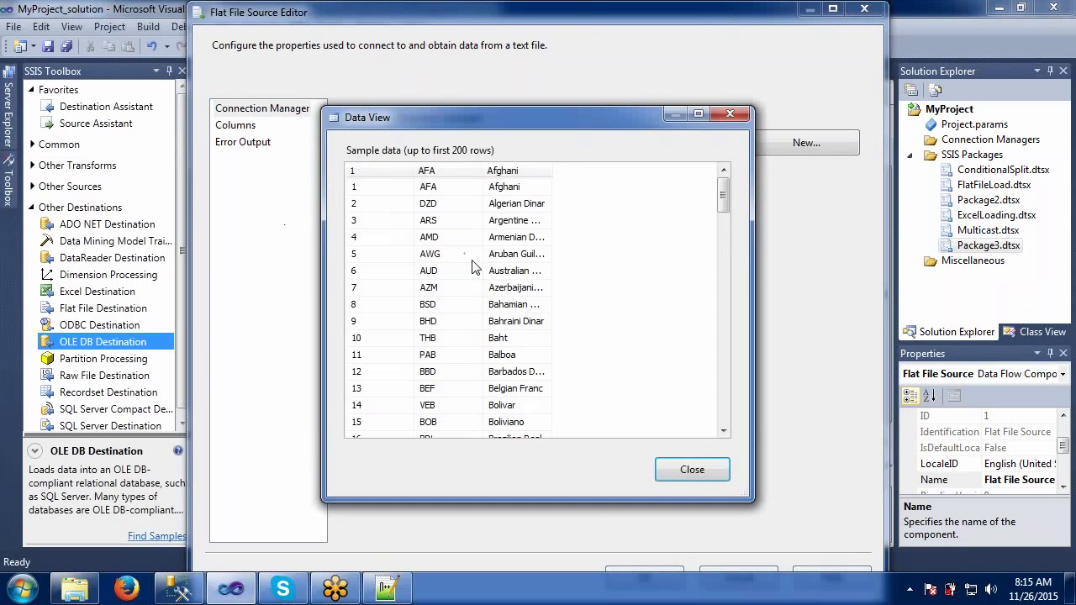
{"action": "left_click", "coordinate": [700, 476]}
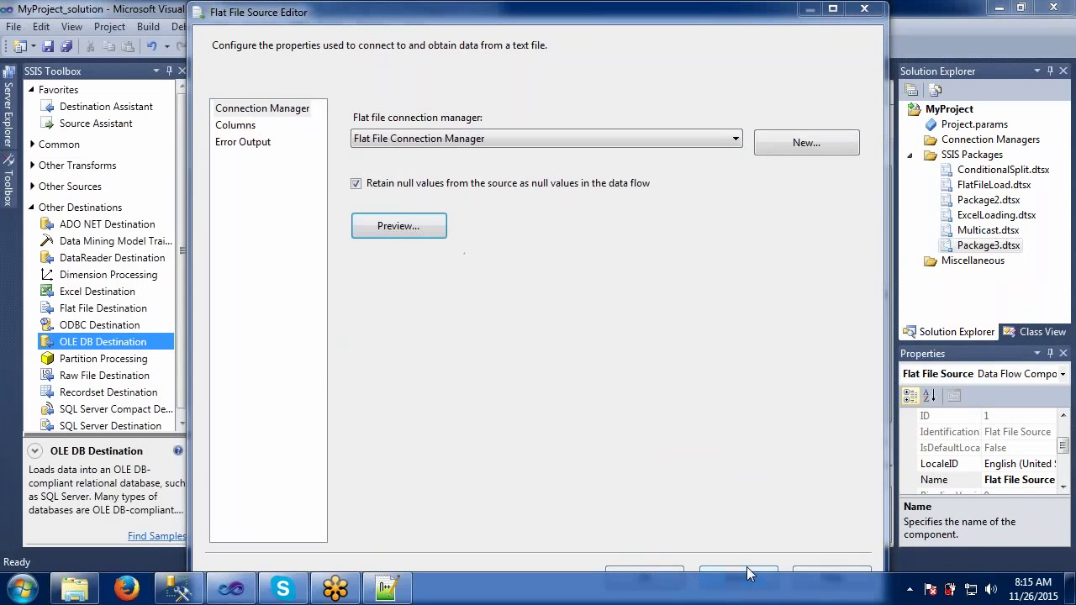
{"action": "left_click", "coordinate": [751, 579]}
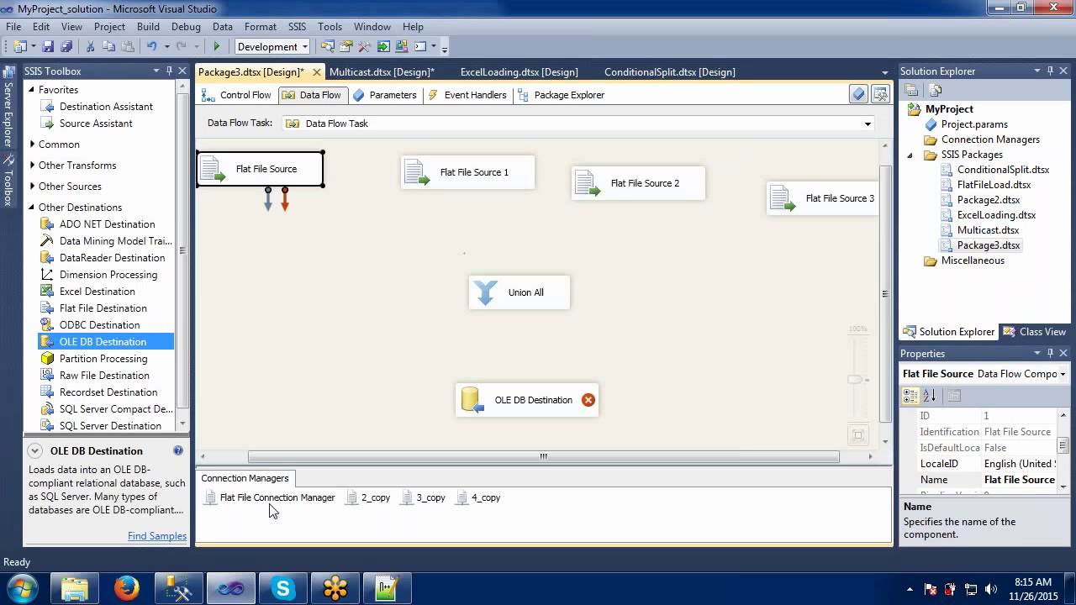
- Rename the connection manager that points to 1_copy.txt as 1_copy
{"action": "left_click", "coordinate": [313, 499]}
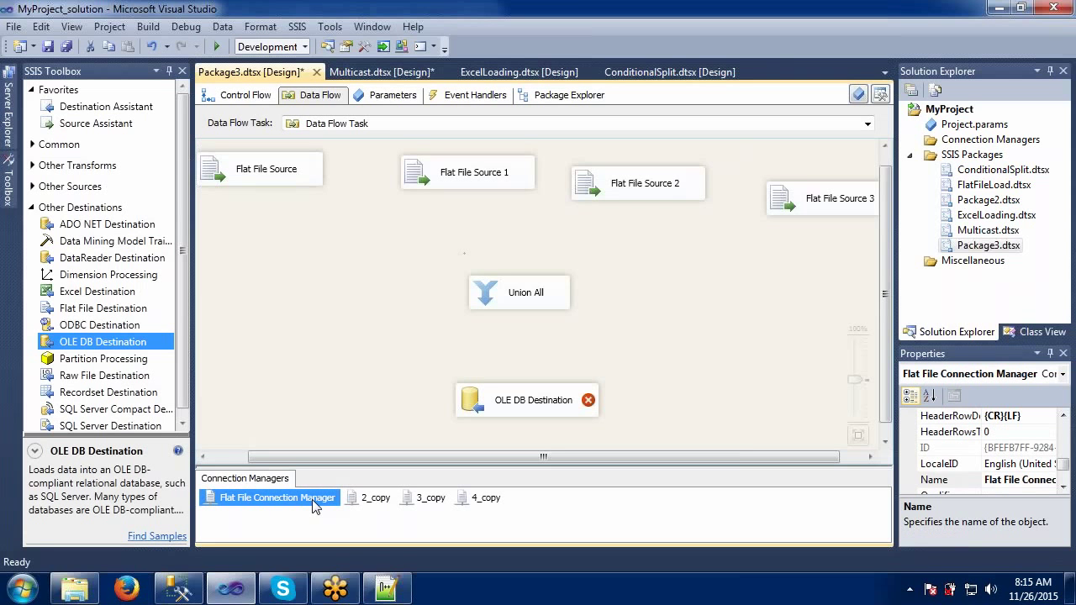
{"action": "double_click", "coordinate": [313, 498]}
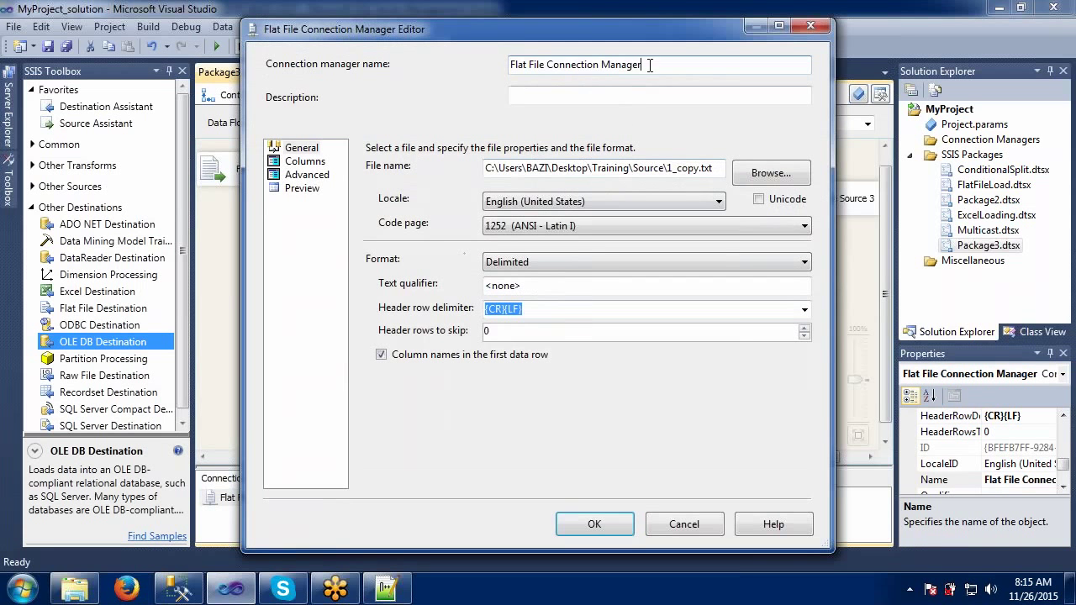
{"action": "left_click_drag", "start_coordinate": [650, 65], "coordinate": [440, 65]}
{"action": "type", "text": "1_copy"}
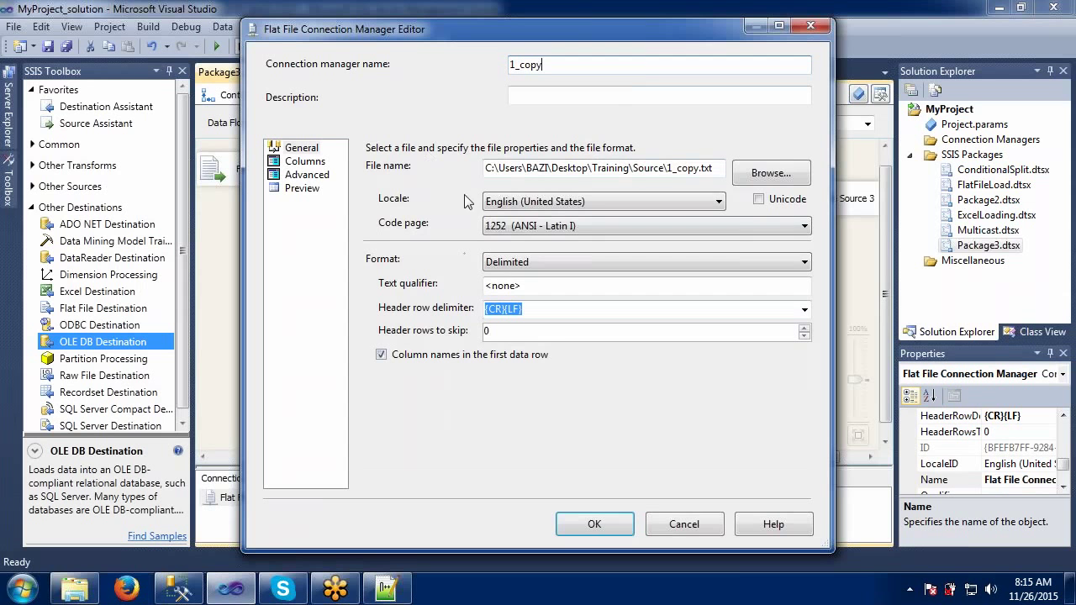
- Reset the columns of the 1_copy connection manager from the updated file, review the column properties and accept the changes
{"action": "left_click", "coordinate": [320, 165]}
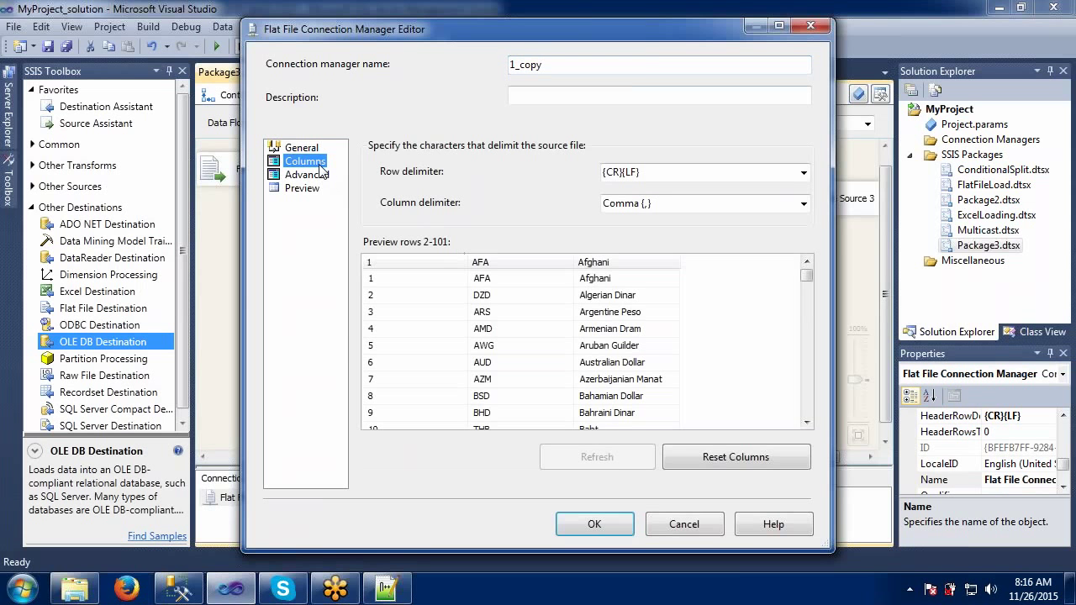
{"action": "left_click", "coordinate": [720, 458]}
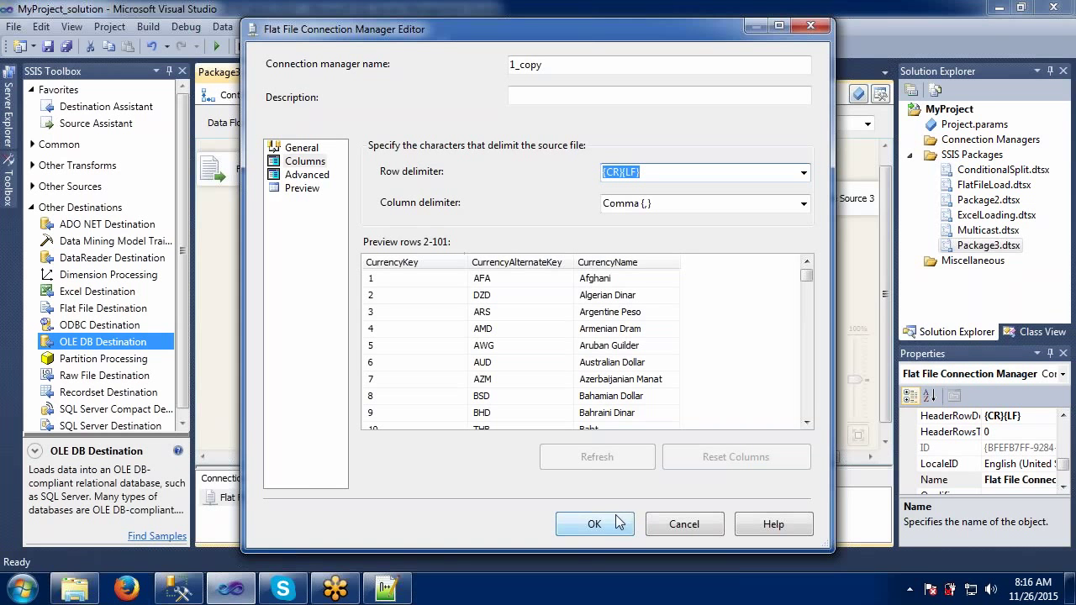
{"action": "left_click", "coordinate": [305, 149]}
{"action": "left_click", "coordinate": [306, 160]}
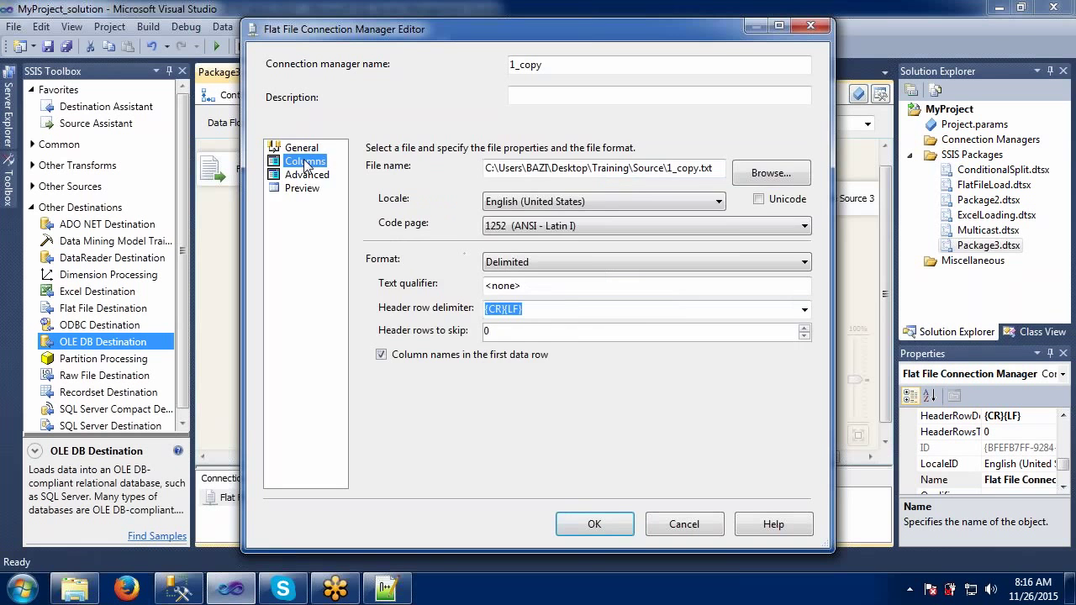
{"action": "left_click", "coordinate": [305, 175]}
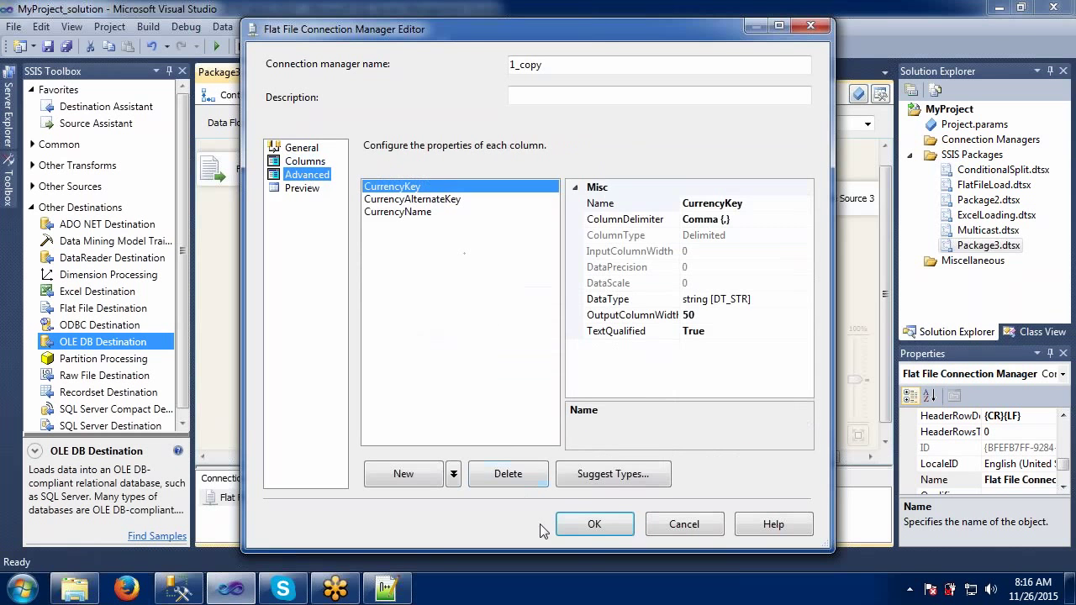
{"action": "left_click", "coordinate": [593, 525]}
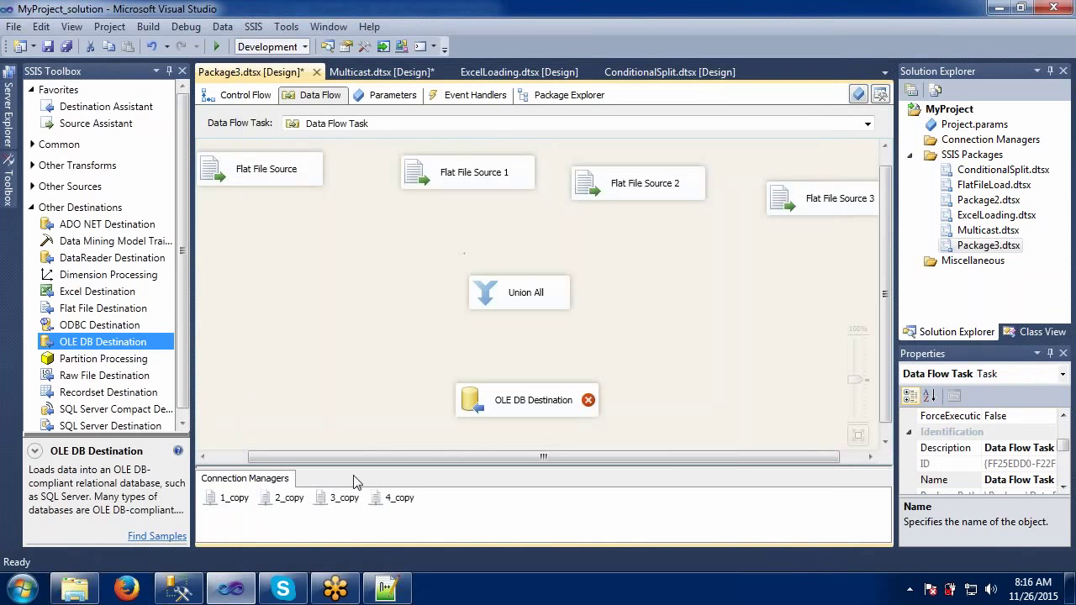
- Reset the columns of the 4_copy connection manager from the updated file, check the data preview and accept the changes
{"action": "left_click", "coordinate": [395, 500]}
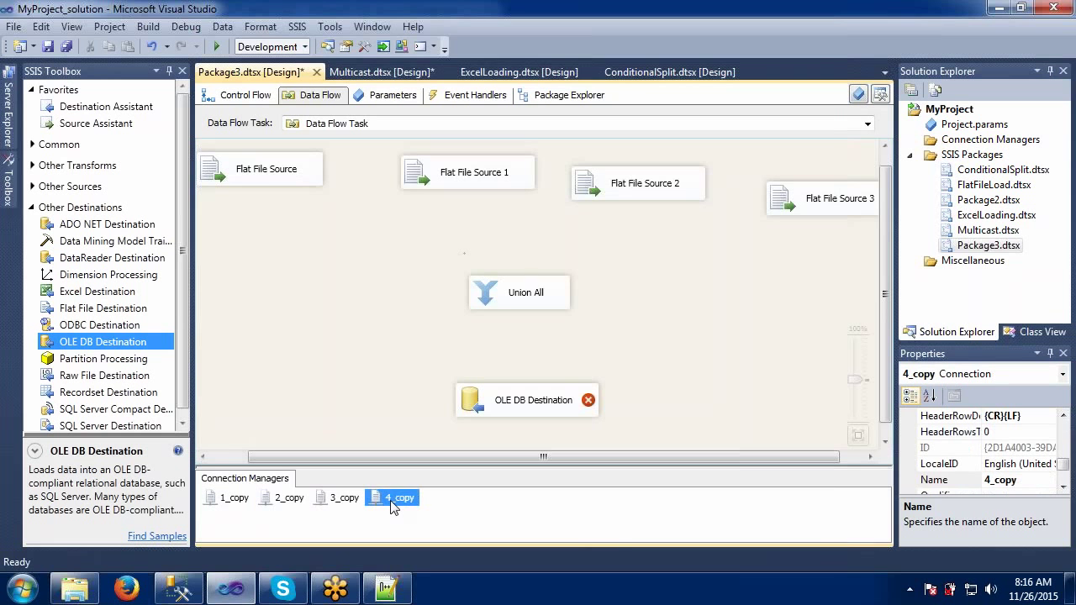
{"action": "double_click", "coordinate": [394, 499]}
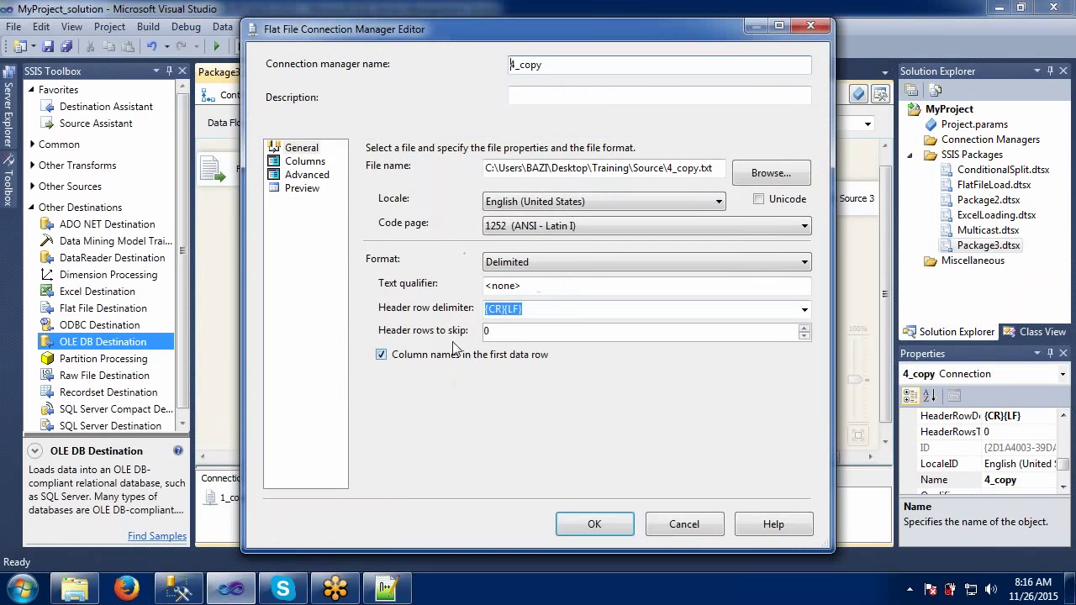
{"action": "left_click", "coordinate": [305, 161]}
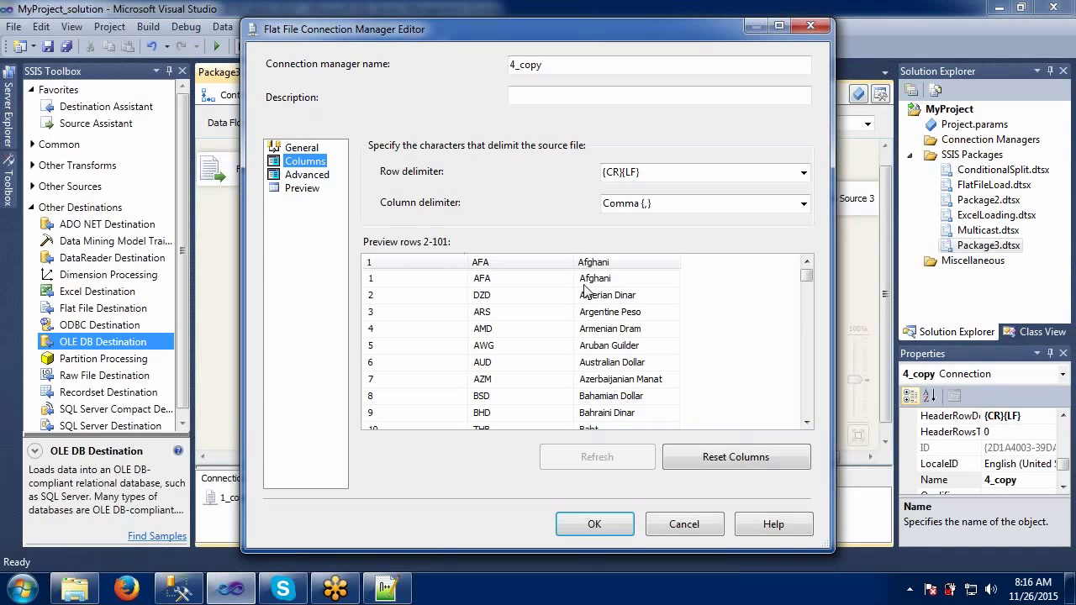
{"action": "left_click", "coordinate": [725, 458]}
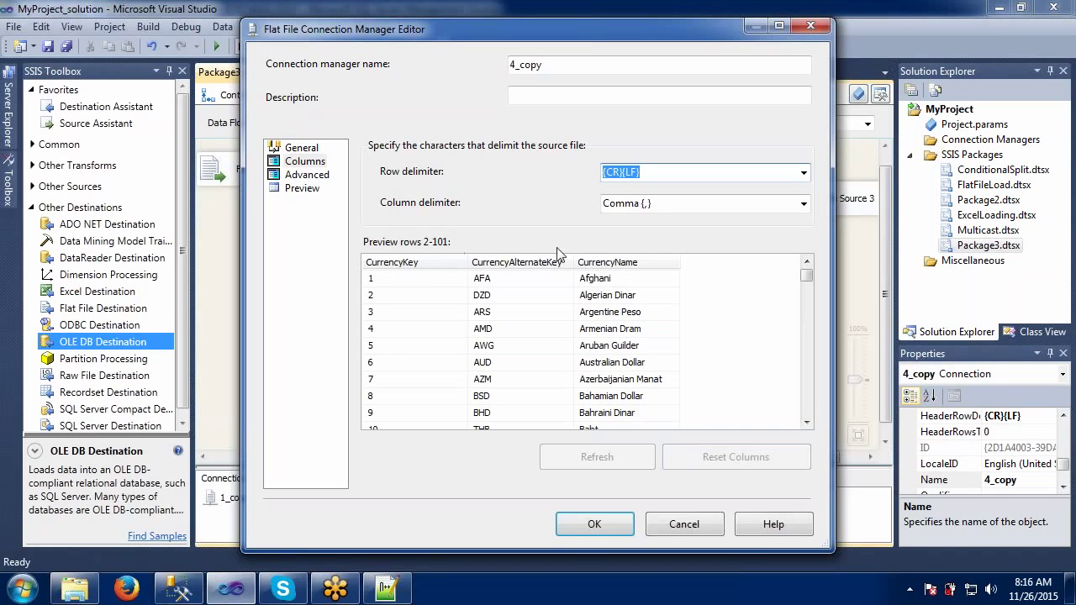
{"action": "left_click", "coordinate": [323, 178]}
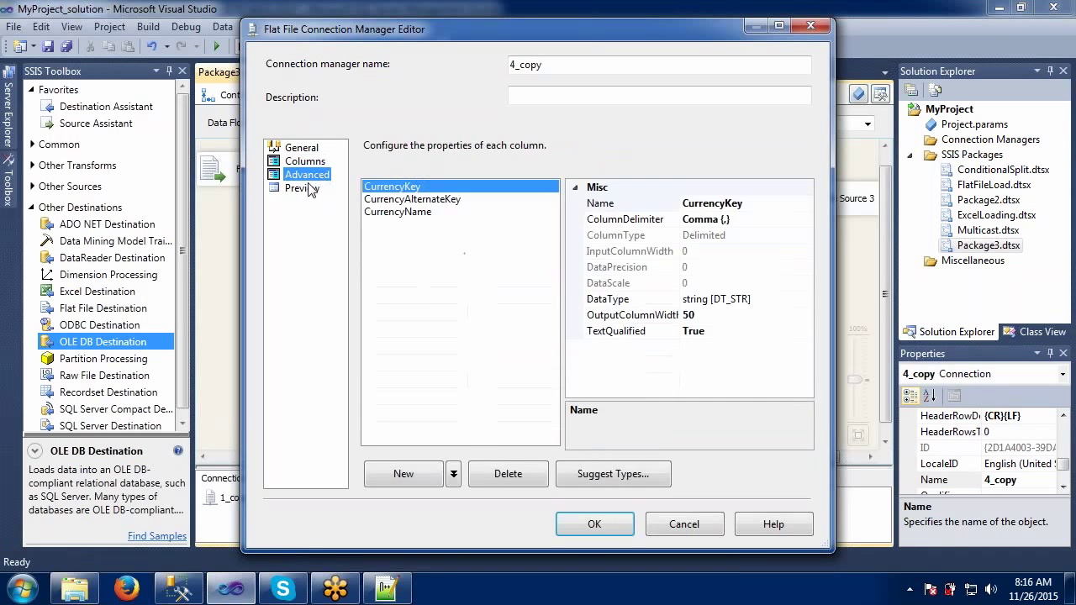
{"action": "left_click", "coordinate": [304, 188]}
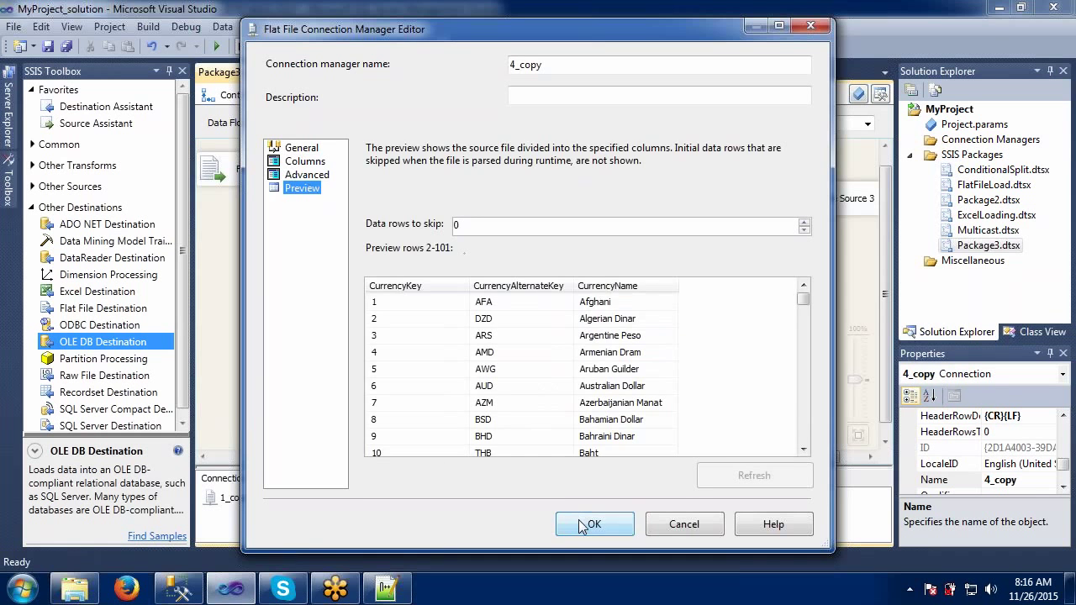
{"action": "left_click", "coordinate": [589, 523]}
- Connect the outputs of all four flat file sources to Union All, and connect Union All to the OLE DB Destination
{"action": "left_click", "coordinate": [343, 215]}
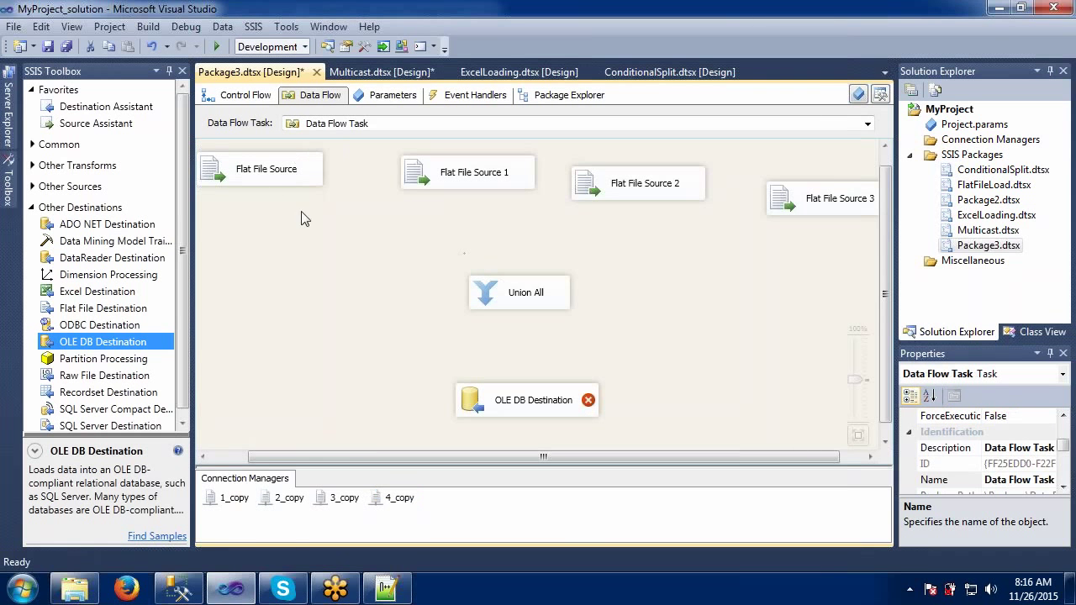
{"action": "left_click", "coordinate": [273, 179]}
{"action": "left_click_drag", "start_coordinate": [267, 199], "coordinate": [479, 293]}
{"action": "left_click", "coordinate": [476, 172]}
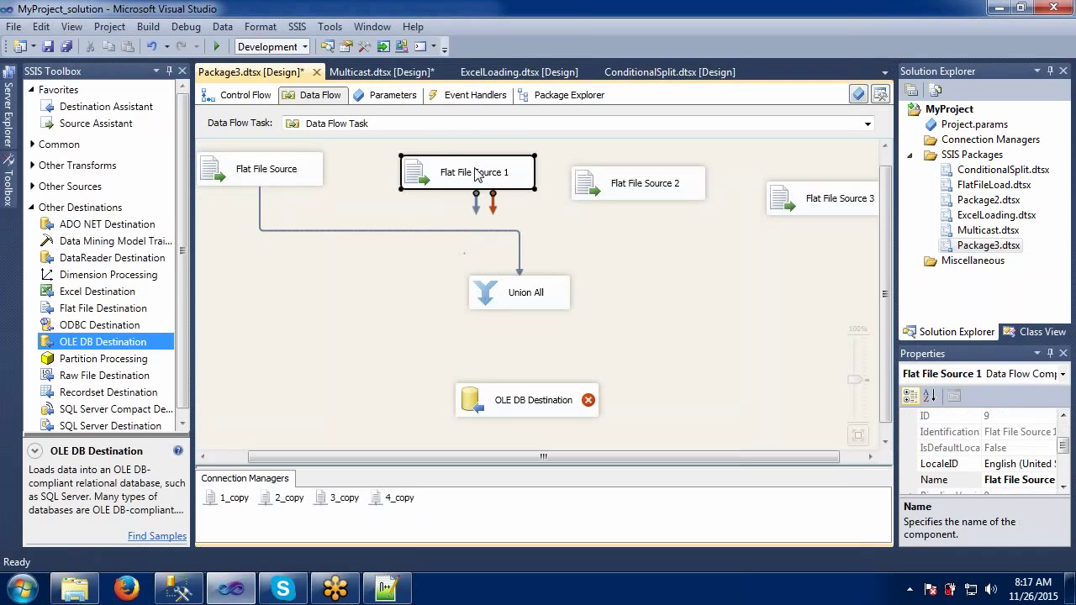
{"action": "left_click_drag", "start_coordinate": [476, 195], "coordinate": [496, 290]}
{"action": "left_click", "coordinate": [638, 185]}
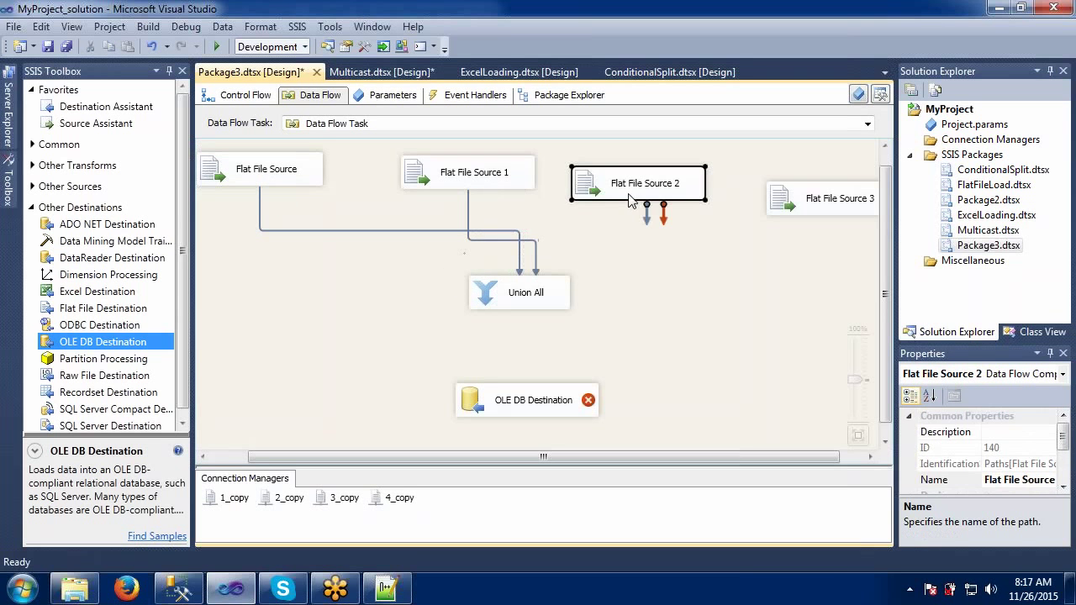
{"action": "left_click_drag", "start_coordinate": [646, 214], "coordinate": [547, 291]}
{"action": "left_click", "coordinate": [828, 206]}
{"action": "left_click_drag", "start_coordinate": [820, 234], "coordinate": [516, 399]}
{"action": "left_click", "coordinate": [505, 307]}
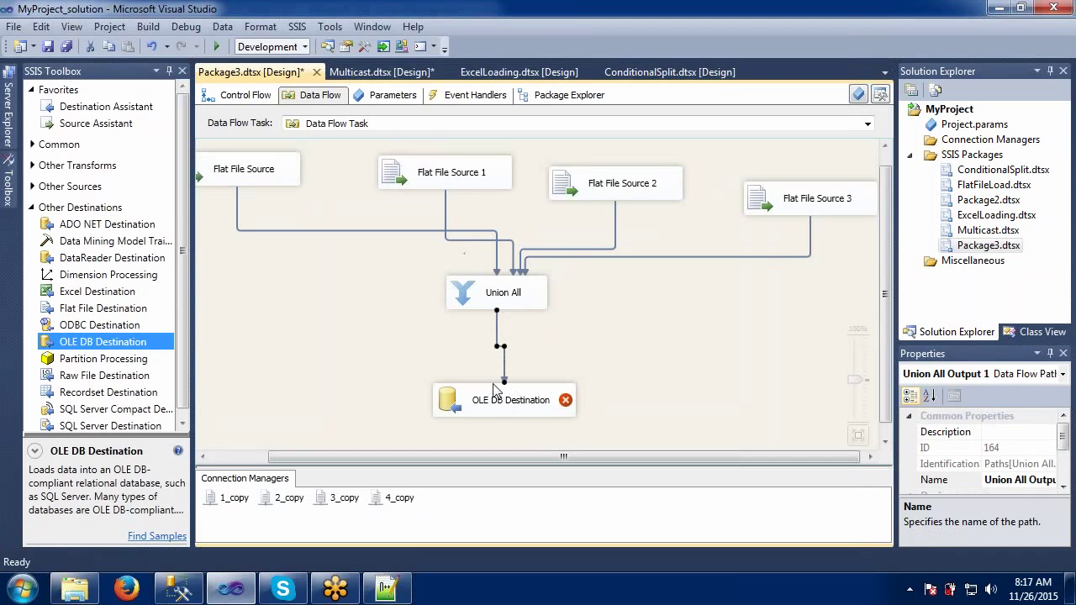
- Review how the columns of the four inputs map to the output columns in the Union All transformation and accept the mappings
{"action": "left_click", "coordinate": [390, 352]}
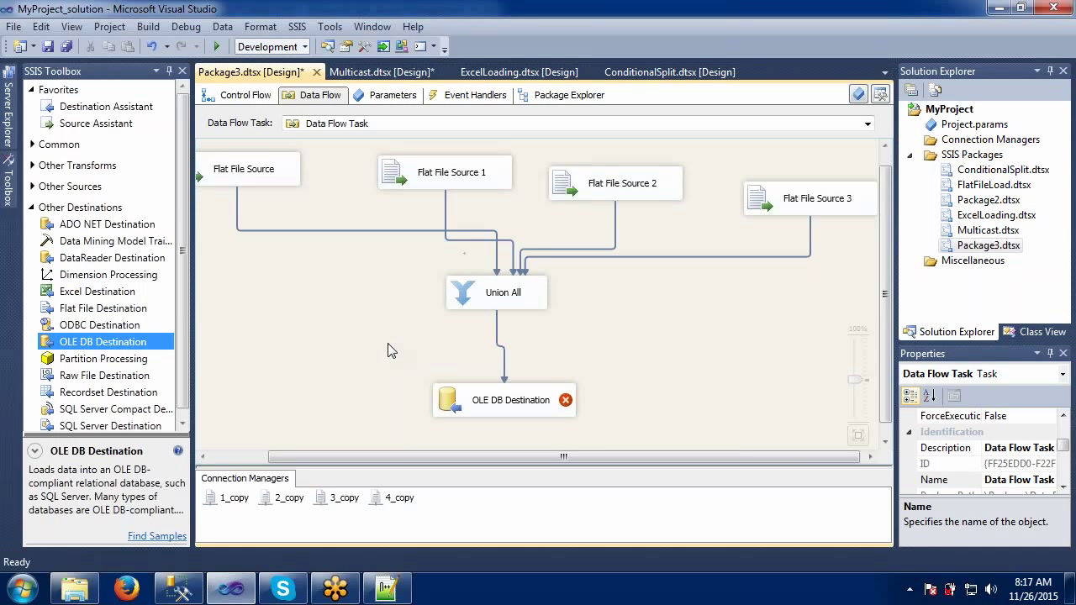
{"action": "left_click", "coordinate": [486, 308]}
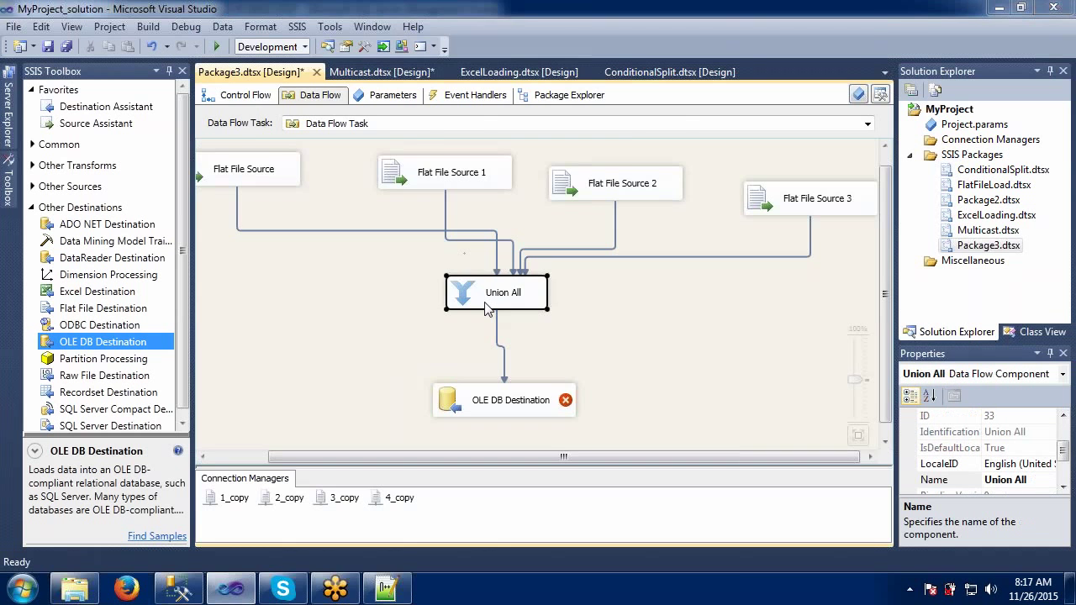
{"action": "double_click", "coordinate": [485, 309]}
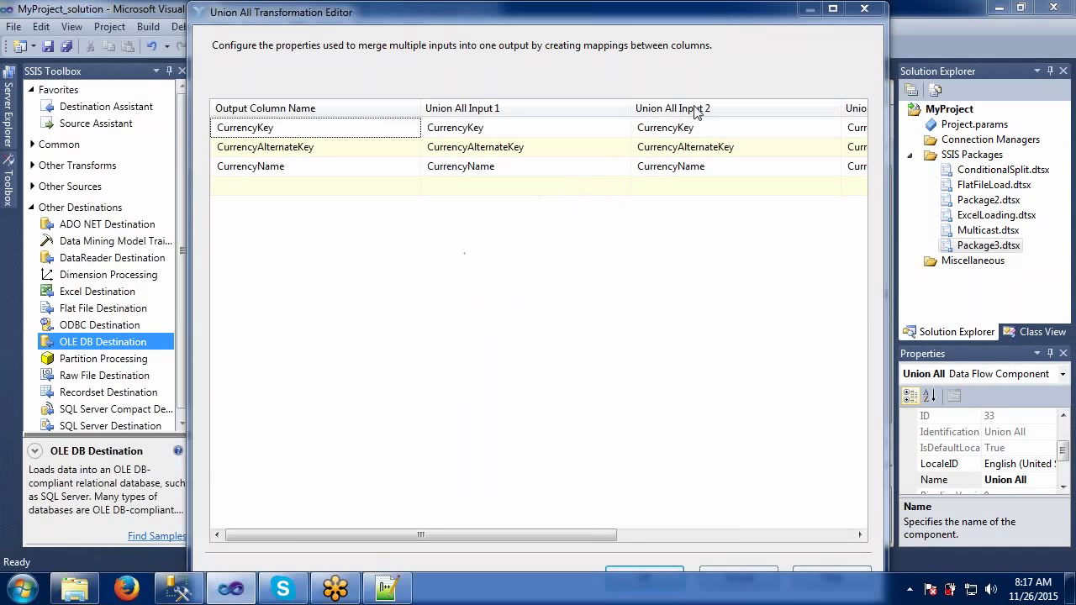
{"action": "left_click_drag", "start_coordinate": [498, 17], "coordinate": [465, 66]}
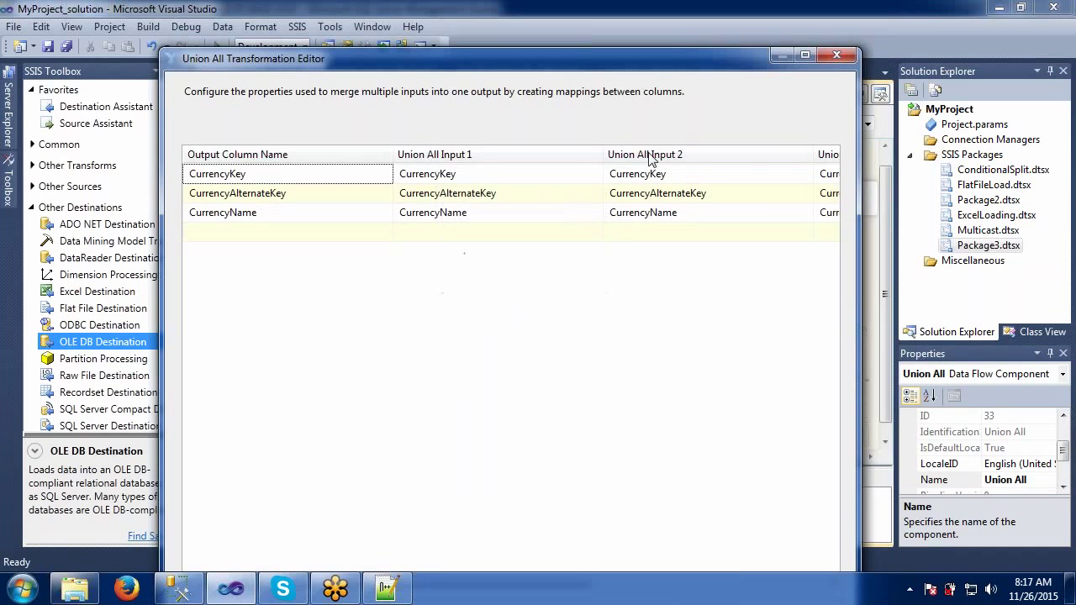
{"action": "mouse_move", "coordinate": [649, 168]}
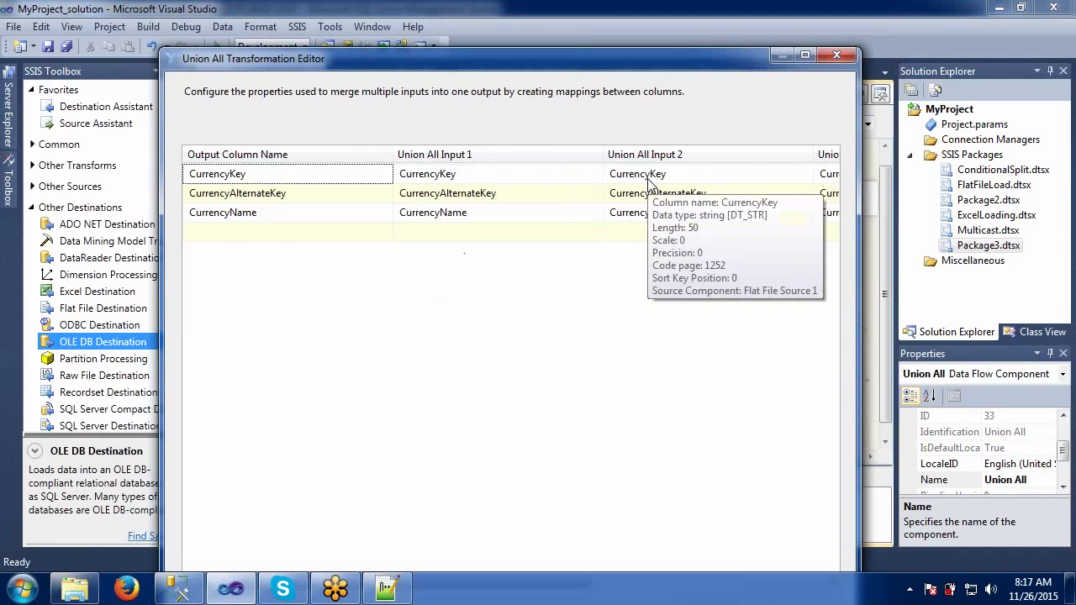
{"action": "left_click_drag", "start_coordinate": [770, 64], "coordinate": [772, 99]}
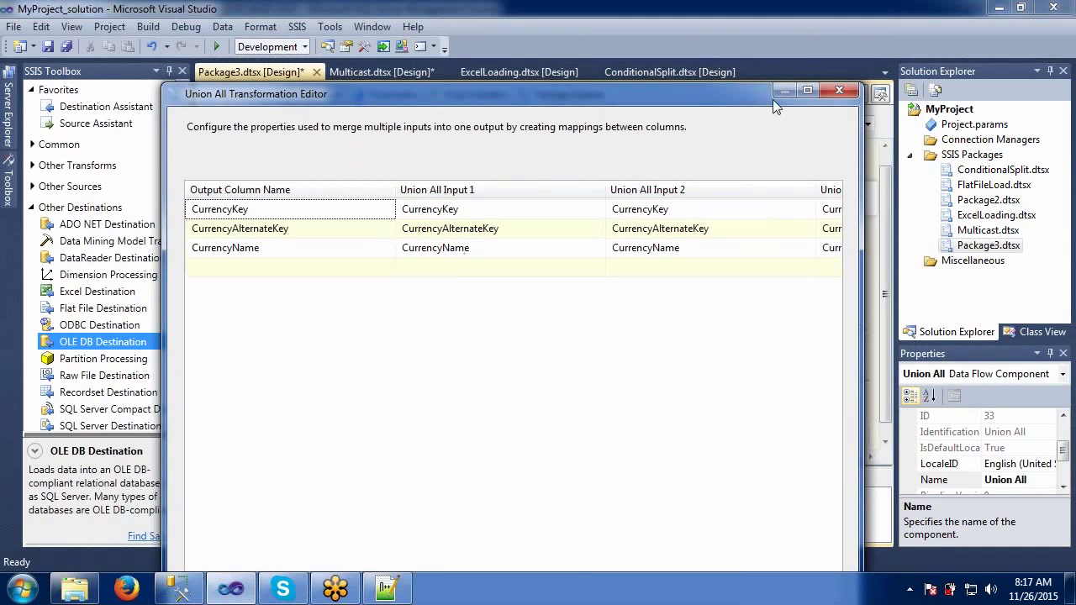
{"action": "left_click", "coordinate": [807, 91]}
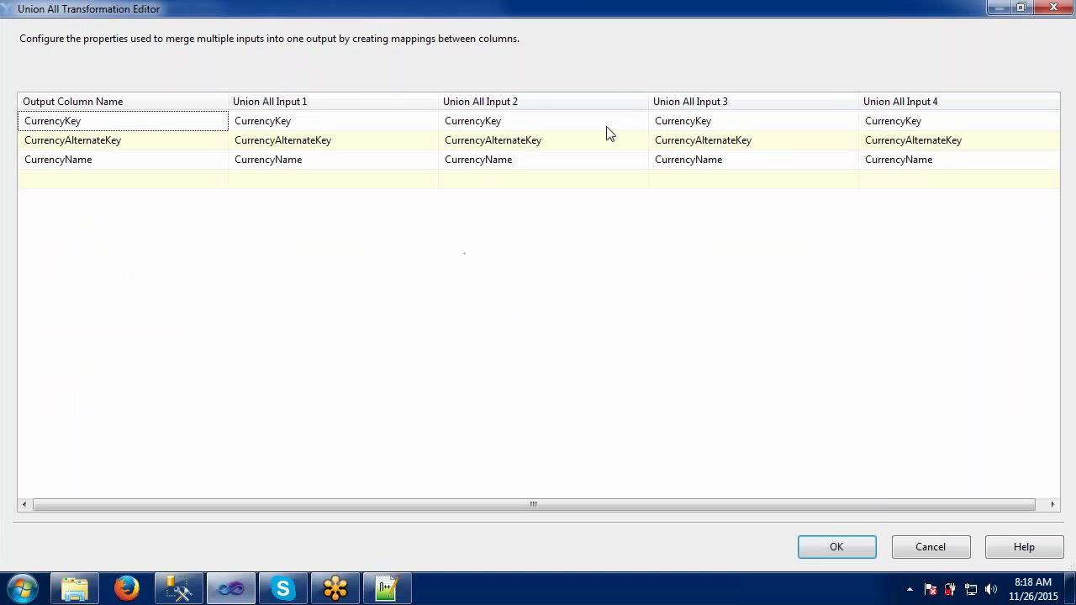
{"action": "mouse_move", "coordinate": [609, 134]}
{"action": "mouse_move", "coordinate": [289, 150]}
{"action": "mouse_move", "coordinate": [694, 128]}
{"action": "mouse_move", "coordinate": [514, 128]}
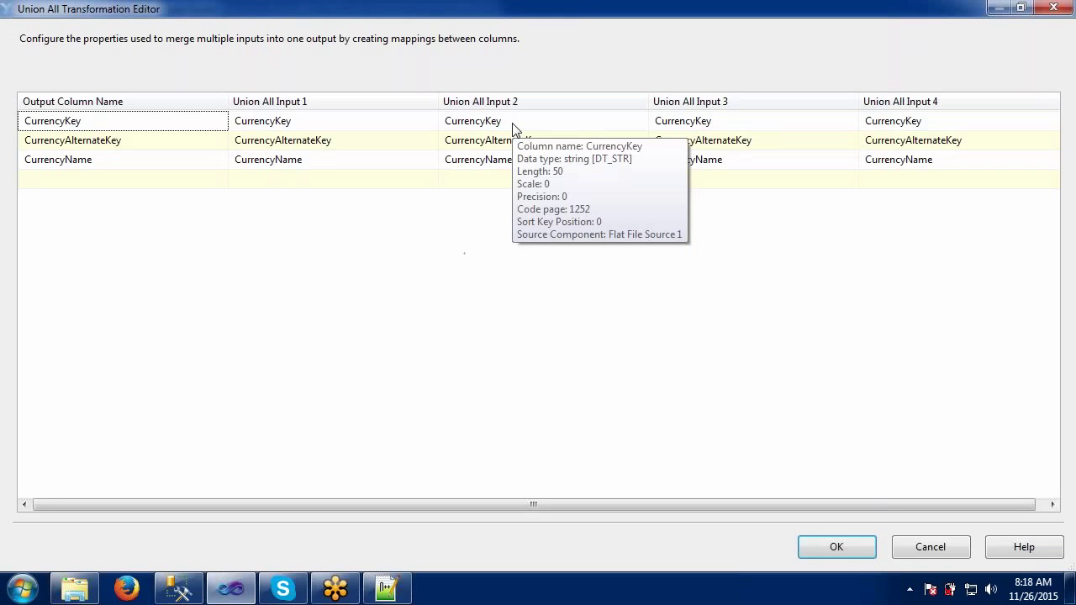
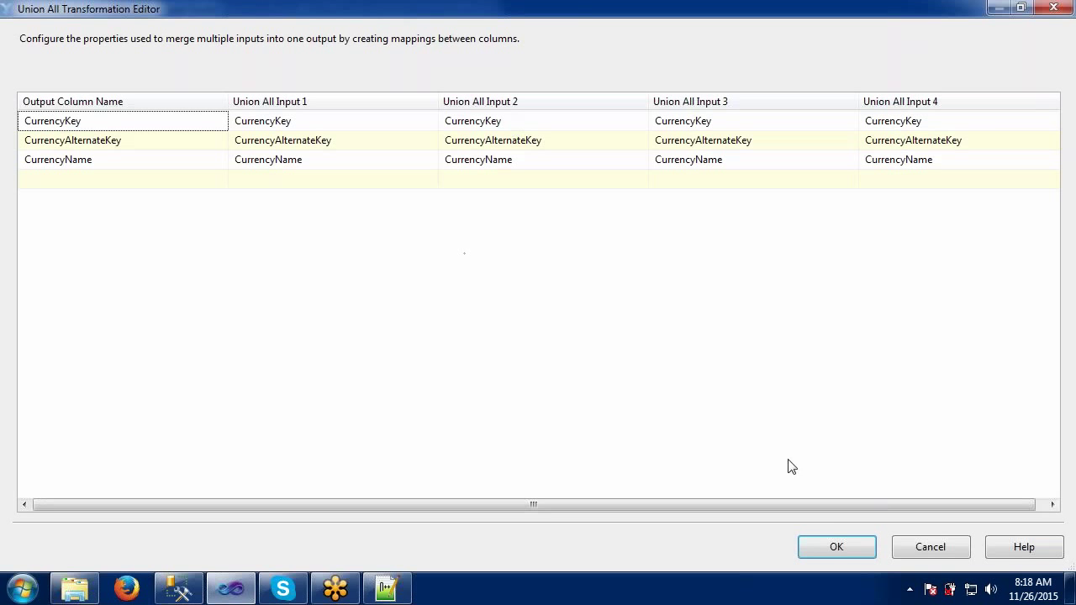
{"action": "left_click", "coordinate": [848, 552]}
- Assign the OLE DB Destination a new connection manager based on the existing DEV data connection, with data access mode Table or view - fast load
{"action": "left_click", "coordinate": [477, 409]}
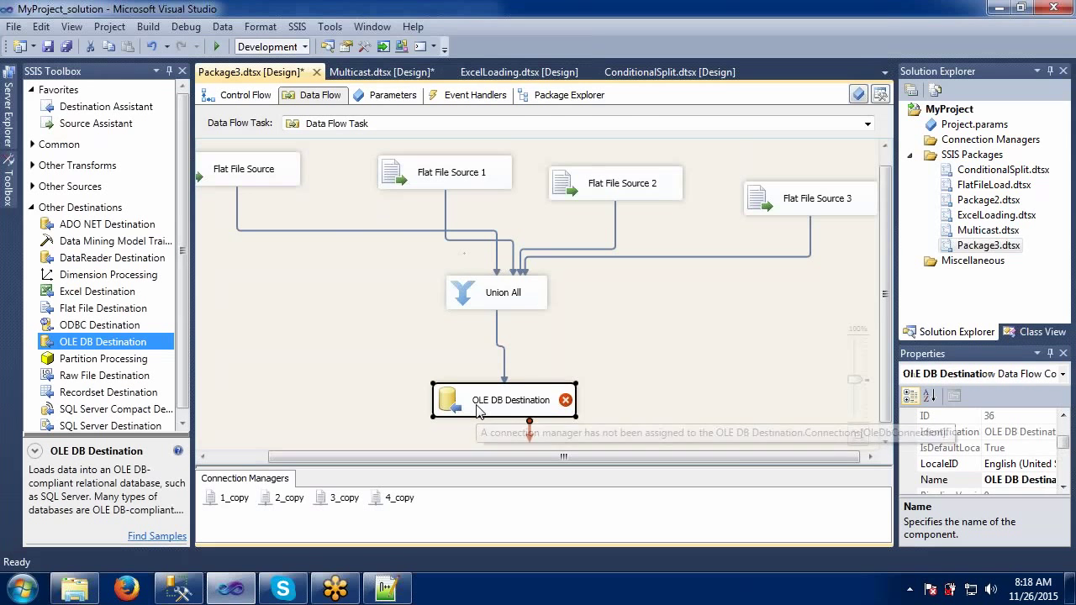
{"action": "double_click", "coordinate": [477, 409]}
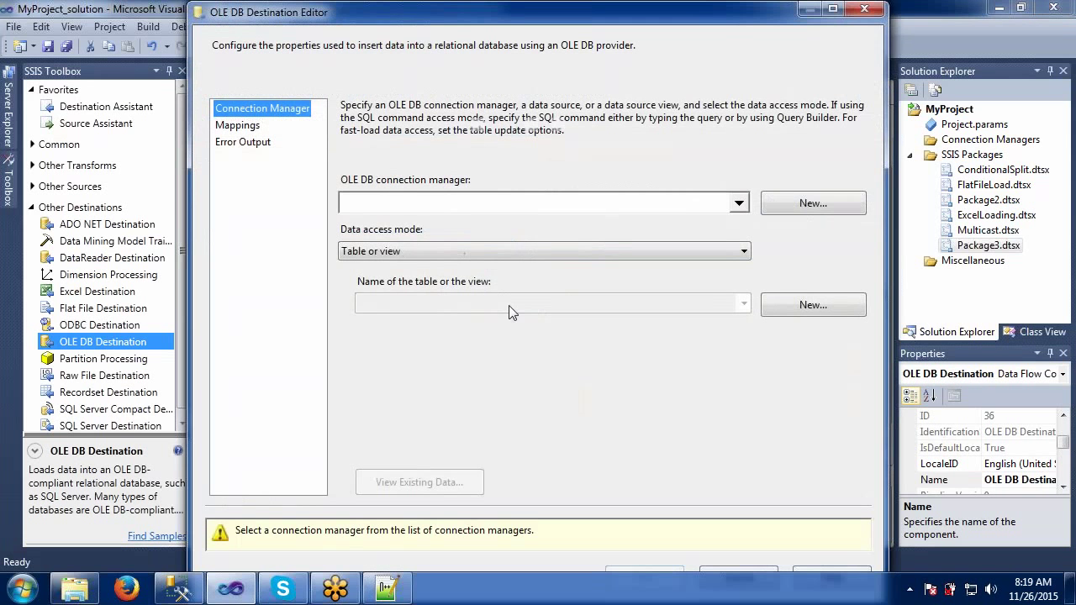
{"action": "left_click", "coordinate": [738, 203]}
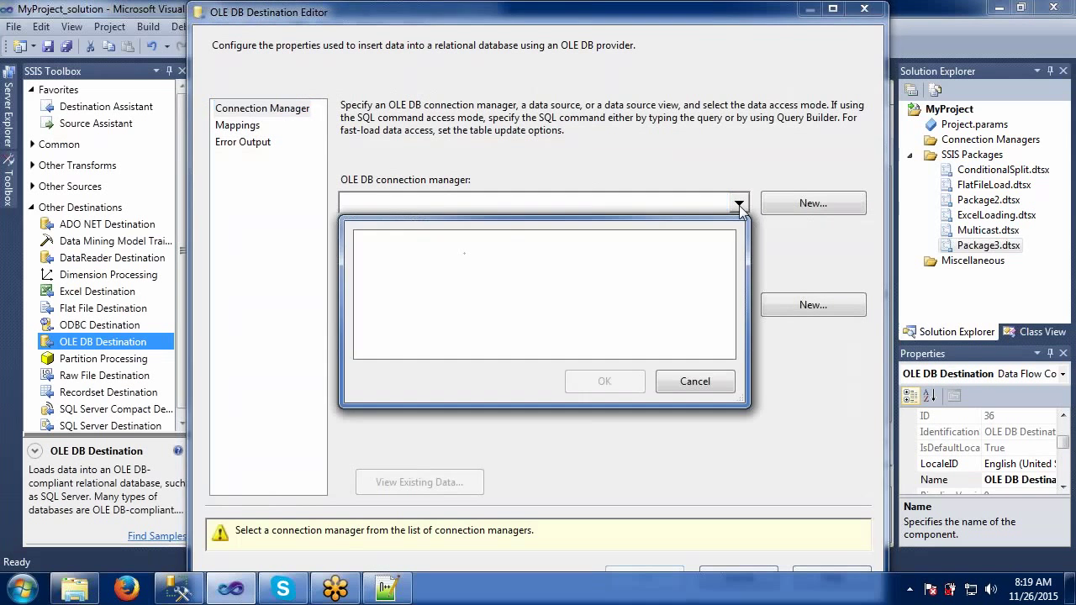
{"action": "left_click", "coordinate": [695, 381]}
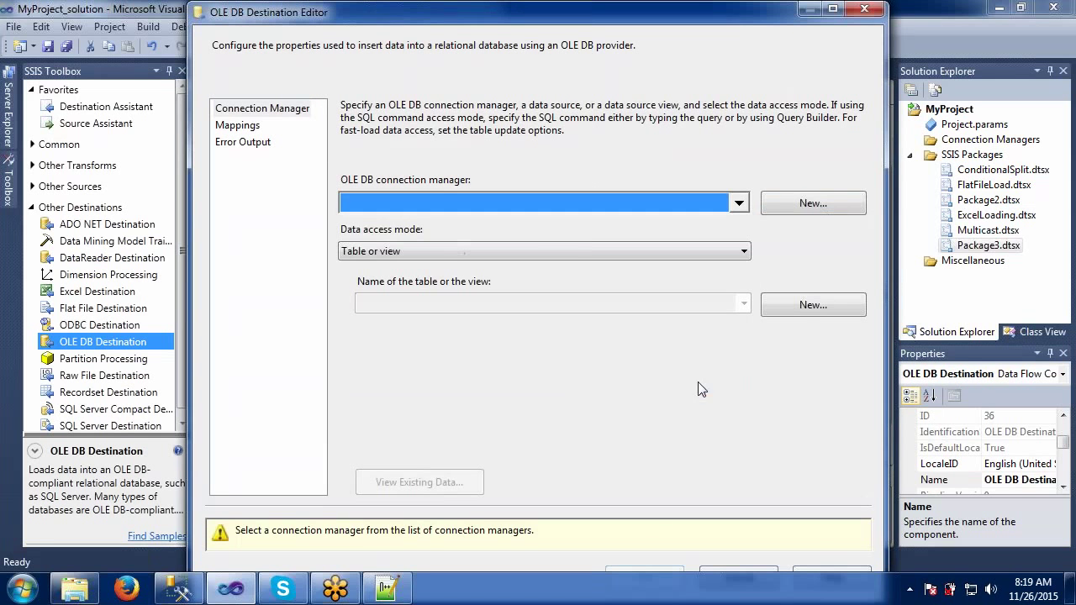
{"action": "left_click", "coordinate": [807, 211]}
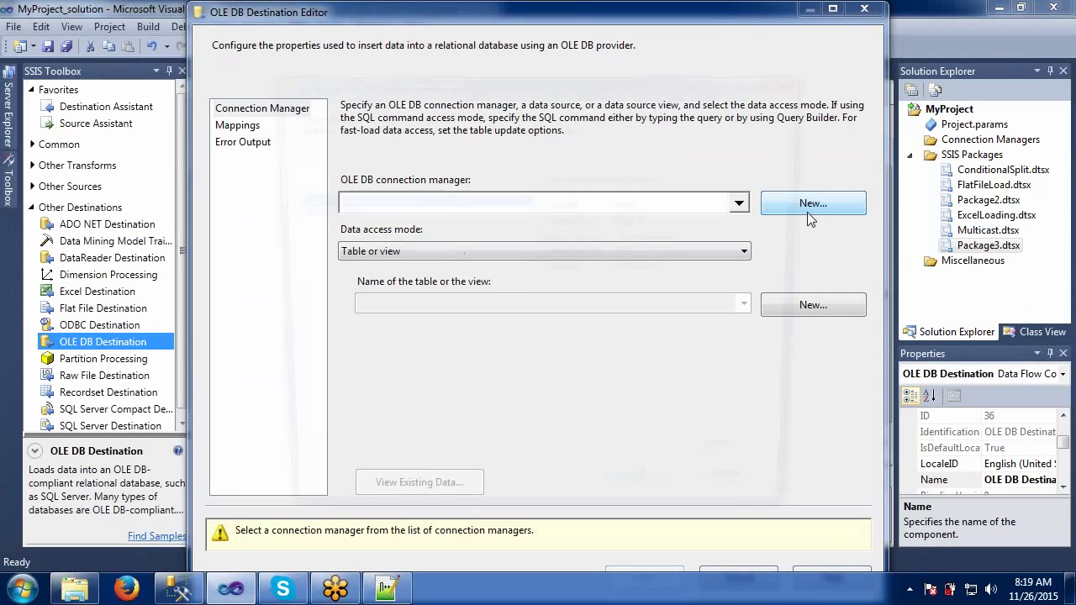
{"action": "left_click", "coordinate": [339, 213]}
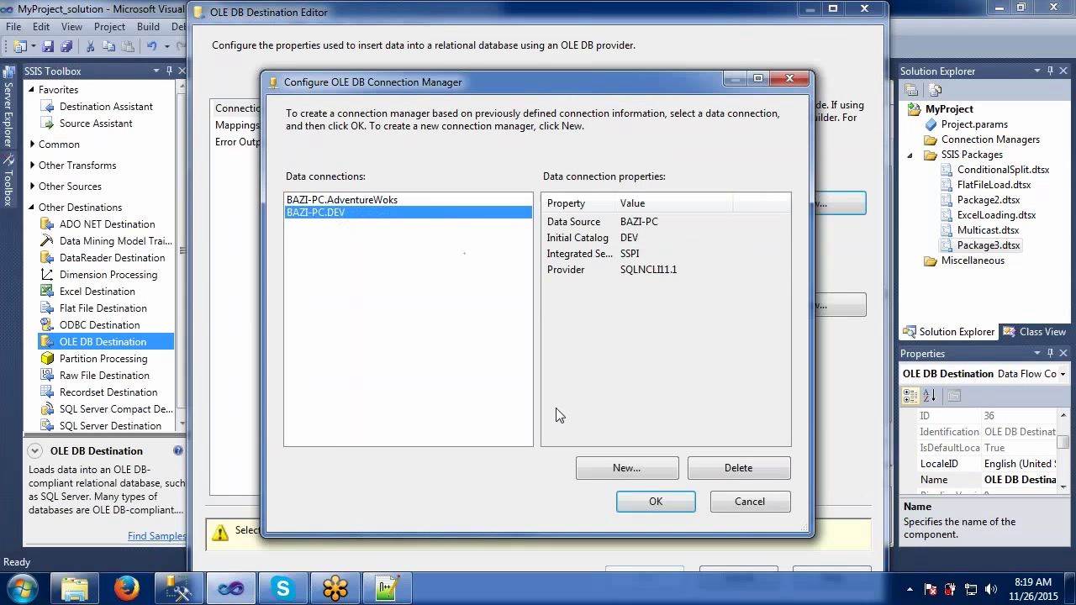
{"action": "left_click", "coordinate": [649, 499]}
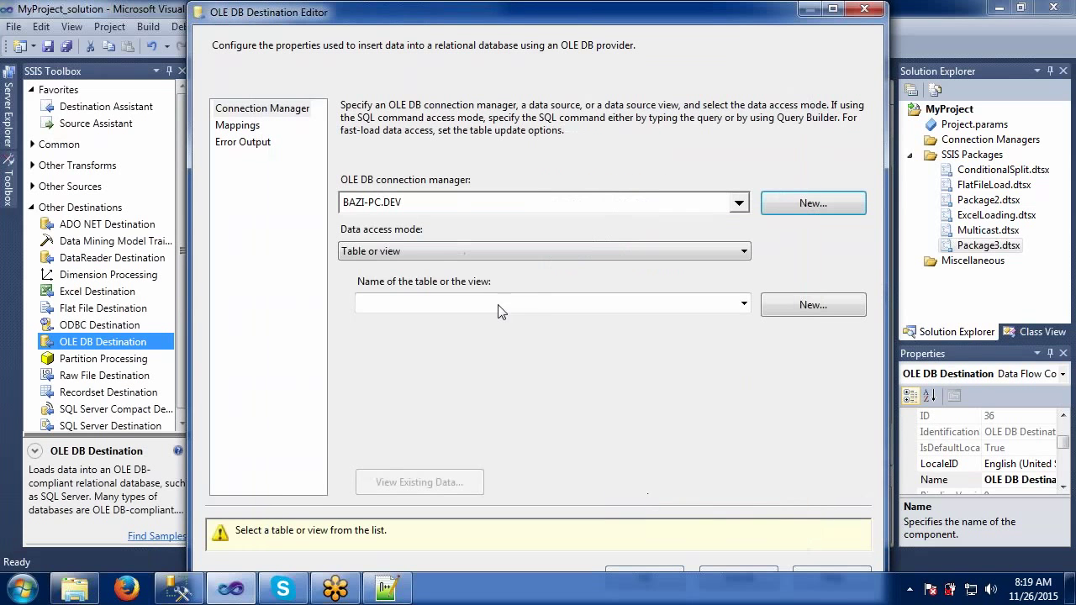
{"action": "left_click", "coordinate": [470, 252]}
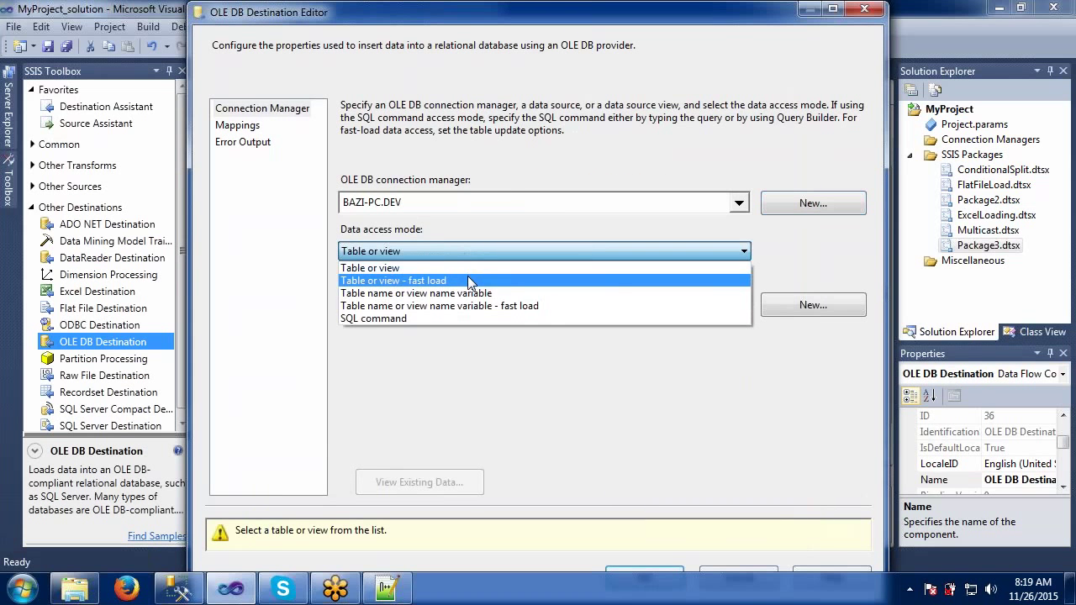
{"action": "left_click", "coordinate": [470, 278]}
- Create a new destination table named Dimcurrency1 for the OLE DB Destination, check its column mappings and accept the settings
{"action": "left_click", "coordinate": [479, 303]}
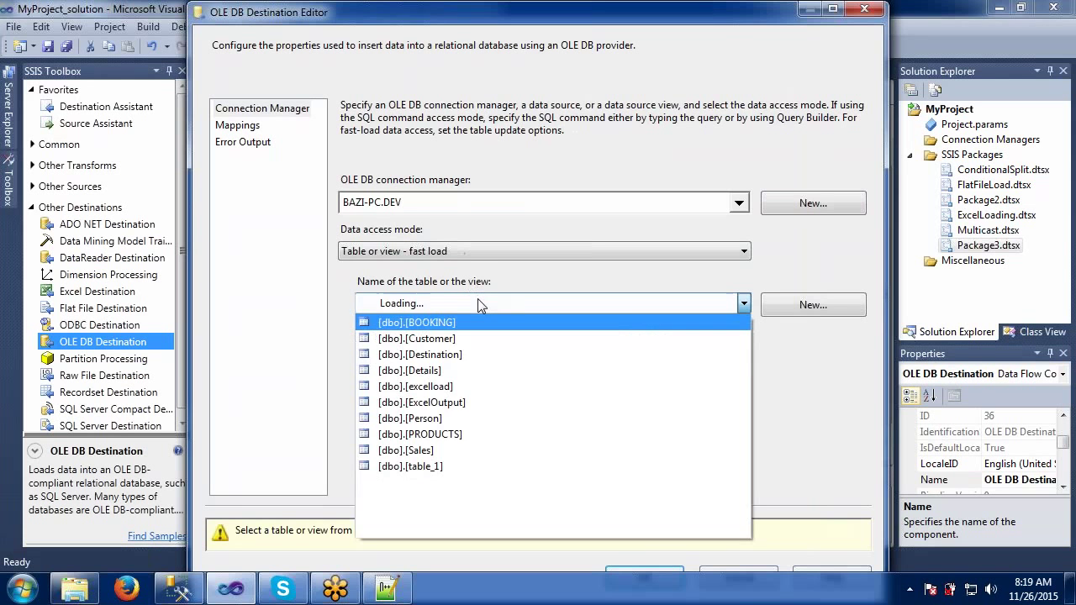
{"action": "left_click", "coordinate": [478, 319]}
{"action": "left_click", "coordinate": [812, 308]}
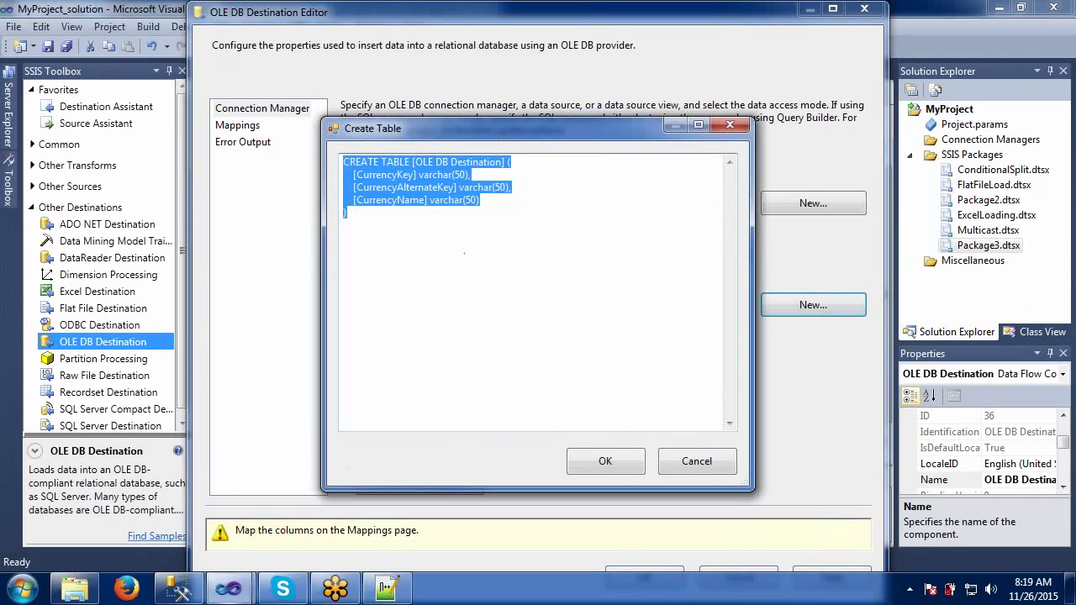
{"action": "left_click", "coordinate": [493, 186]}
{"action": "left_click_drag", "start_coordinate": [416, 162], "coordinate": [502, 164]}
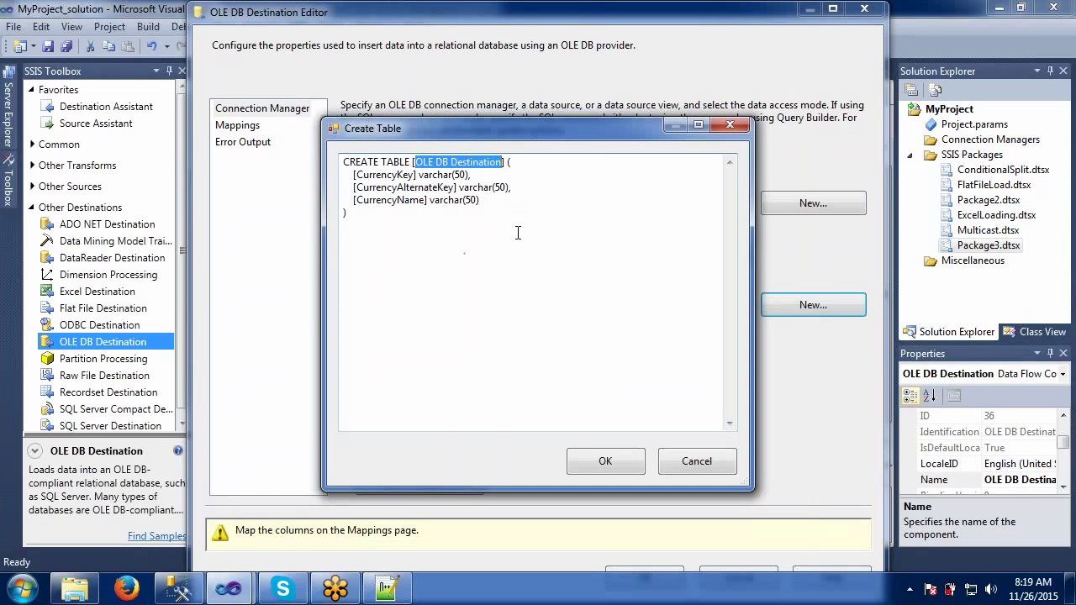
{"action": "type", "text": "Dimcu"}
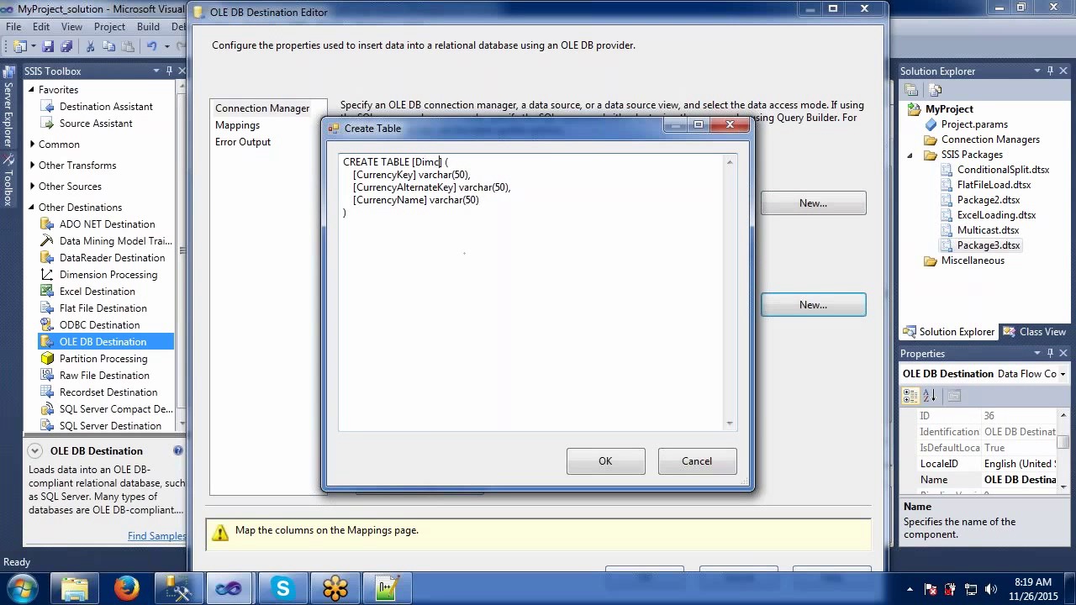
{"action": "type", "text": "rrency1"}
{"action": "left_click", "coordinate": [591, 459]}
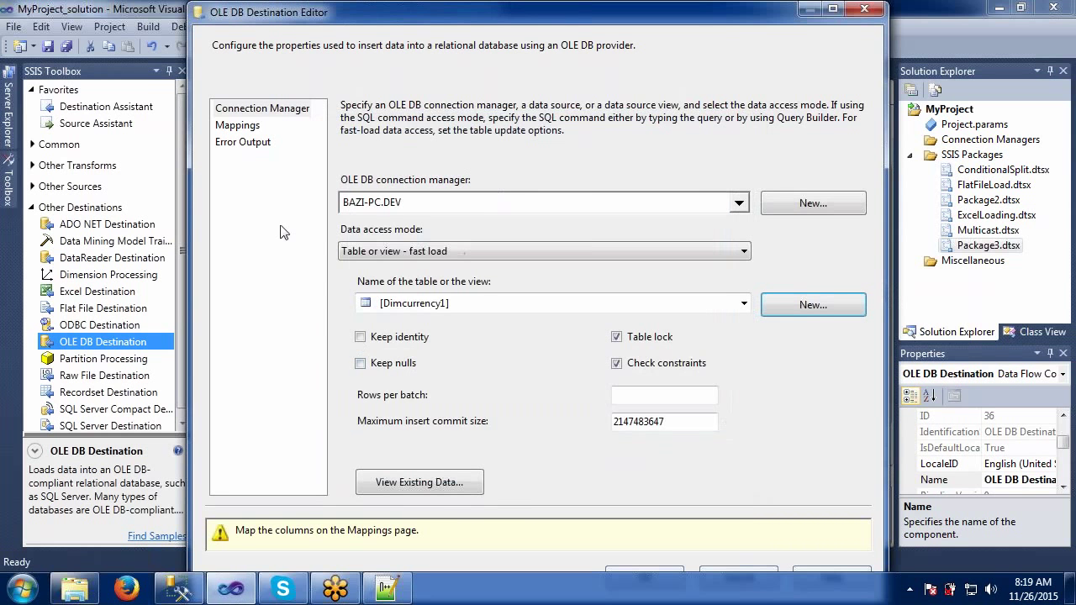
{"action": "left_click", "coordinate": [244, 127]}
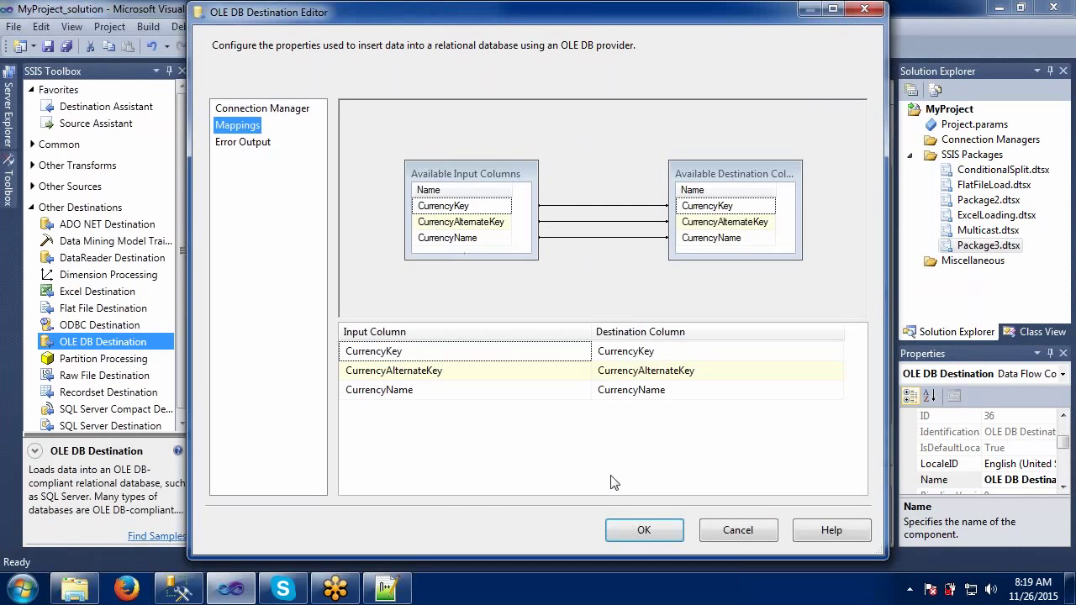
{"action": "left_click", "coordinate": [644, 529]}
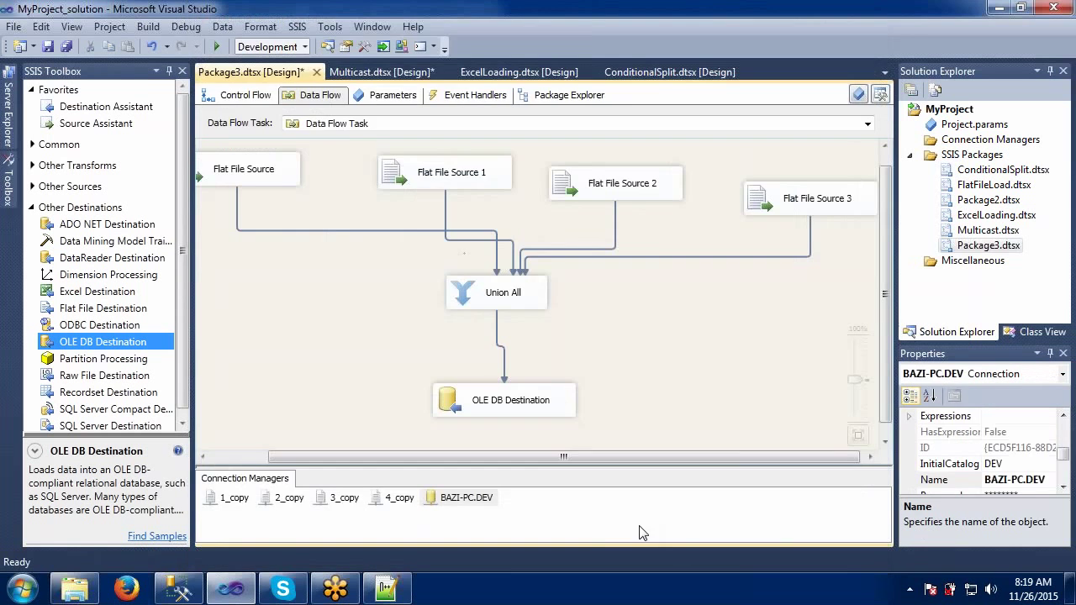
- Arrange the data flow components with the automatic diagram layout
{"action": "left_click", "coordinate": [286, 326]}
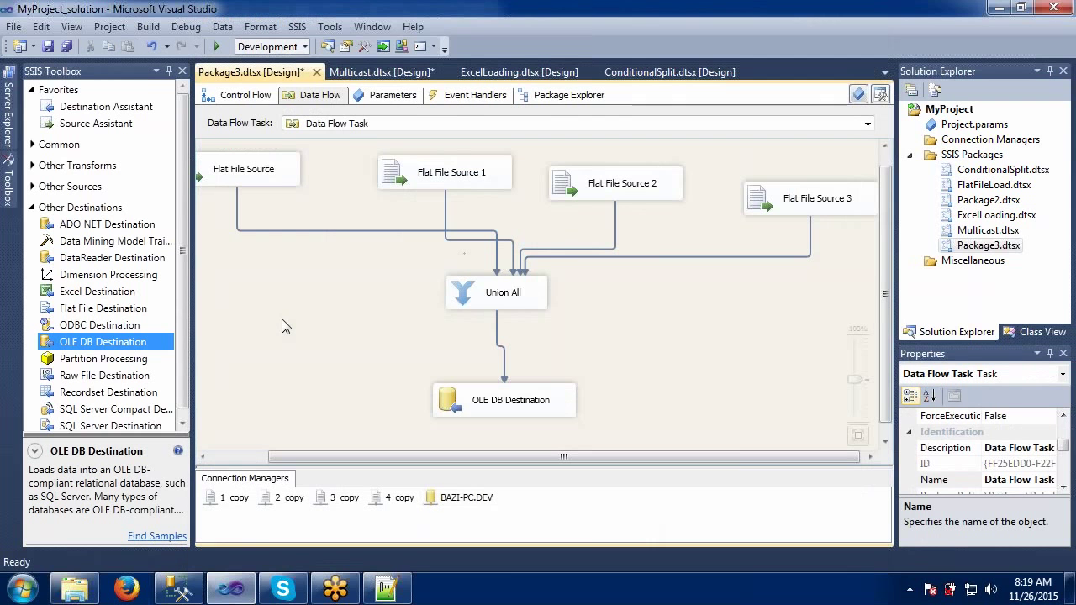
{"action": "left_click", "coordinate": [260, 26]}
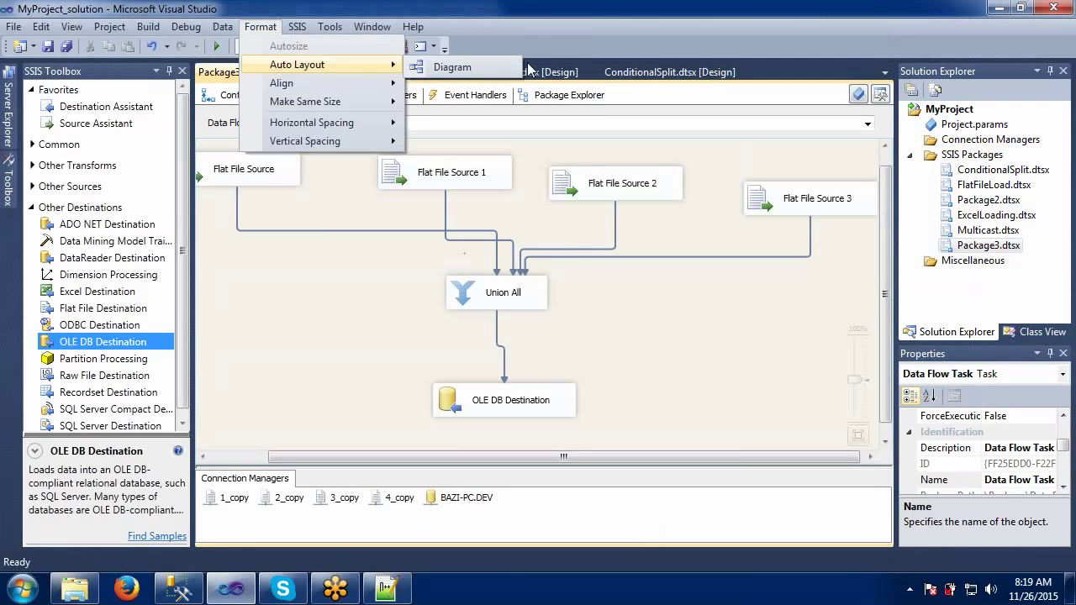
{"action": "left_click", "coordinate": [462, 66]}
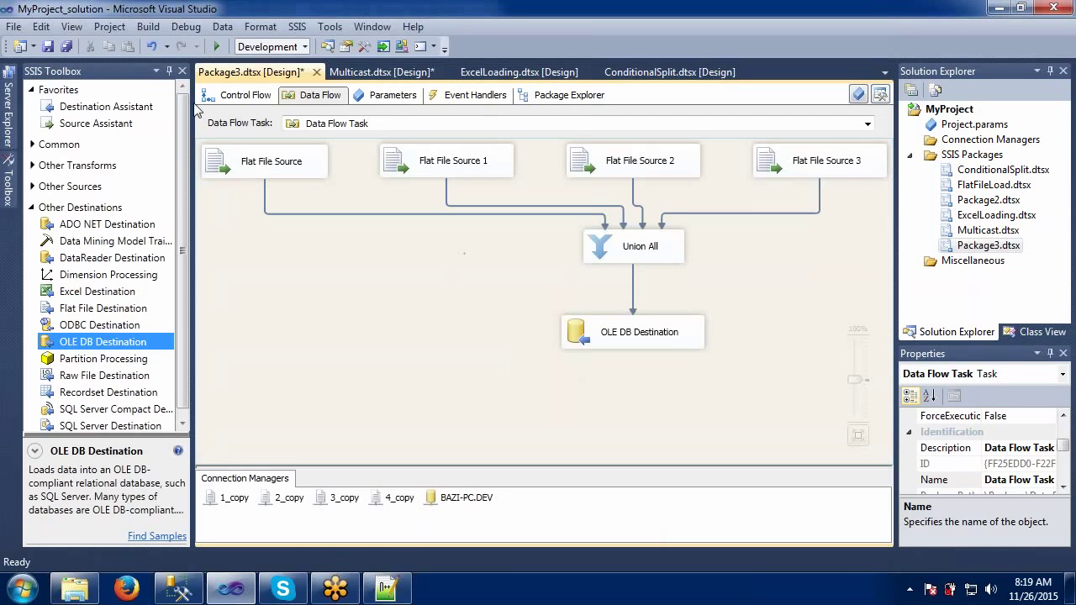
- Auto-hide the SSIS Toolbox and run the package to load the combined rows into the OLE DB Destination
{"action": "left_click", "coordinate": [169, 71]}
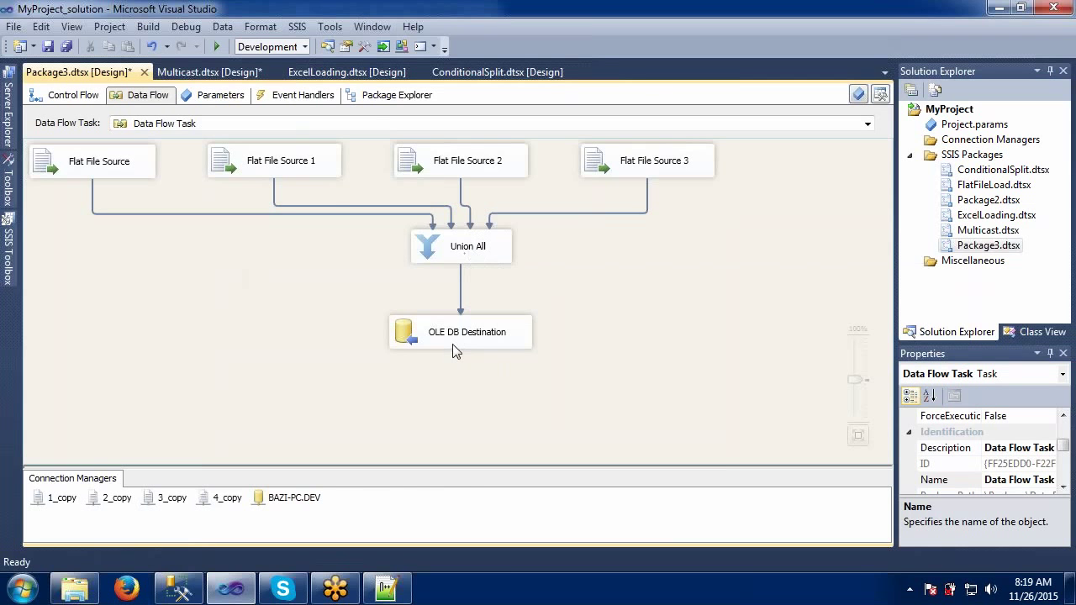
{"action": "left_click", "coordinate": [216, 46]}
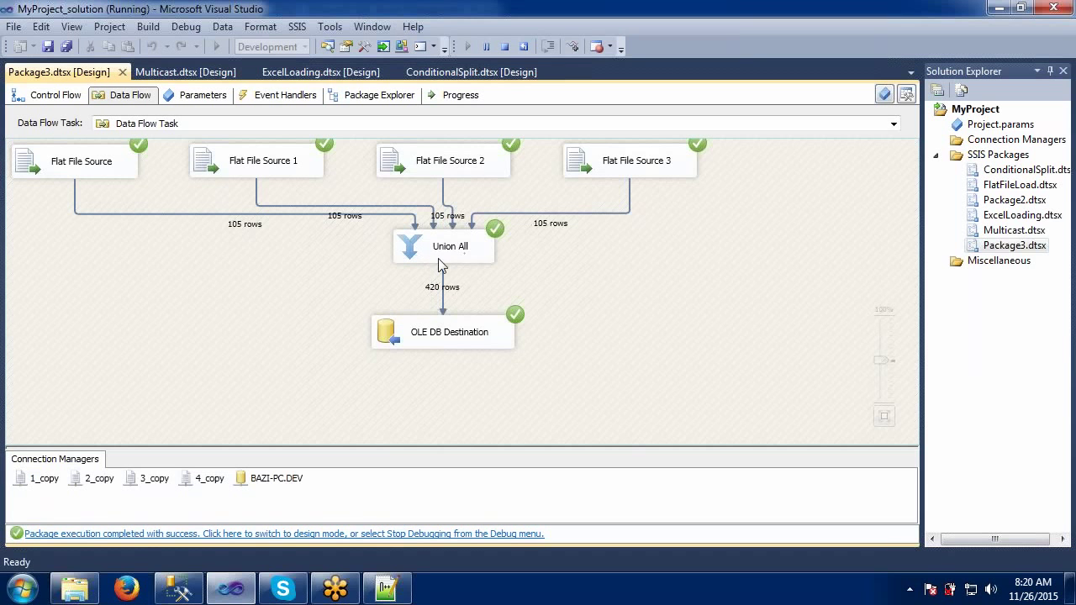
{"action": "left_click", "coordinate": [441, 334]}
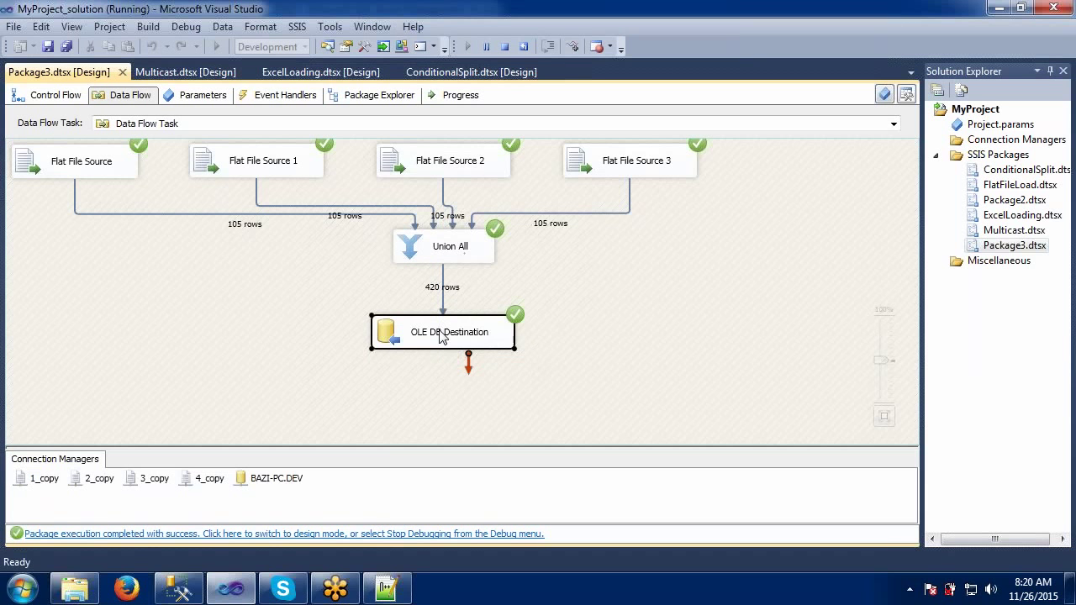
- Switch to SQL Server Management Studio, set the query's database to DEV and add the query "select * from dimcurrency1" on a new line
{"action": "left_click", "coordinate": [179, 589]}
{"action": "left_click", "coordinate": [660, 211]}
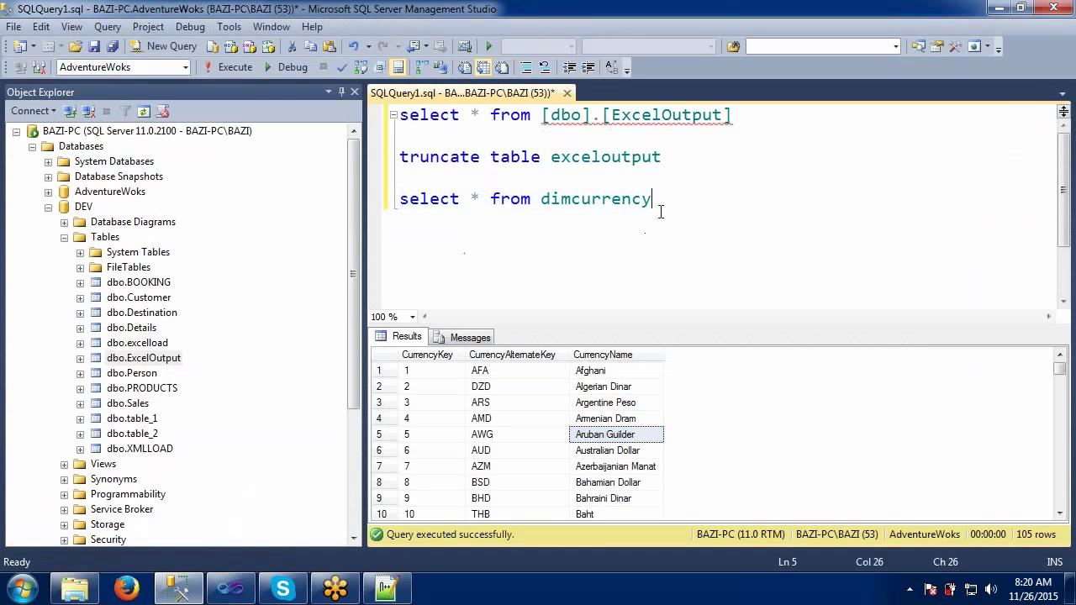
{"action": "key", "text": "Return"}
{"action": "type", "text": "select ("}
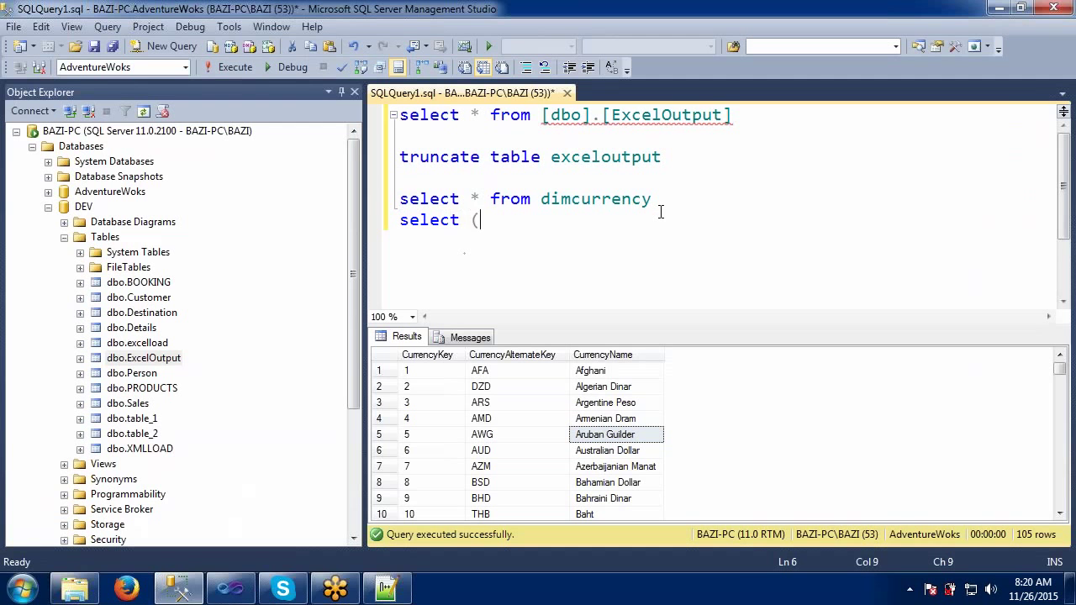
{"action": "key", "text": "BackSpace"}
{"action": "type", "text": "* from"}
{"action": "left_click", "coordinate": [185, 67]}
{"action": "left_click", "coordinate": [130, 96]}
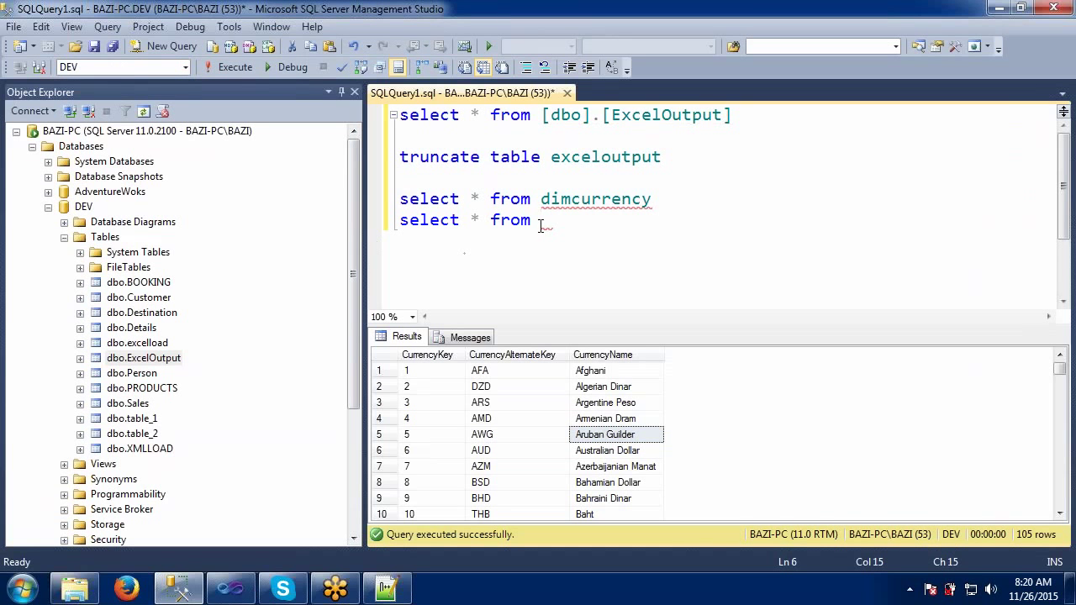
{"action": "type", "text": "dimc"}
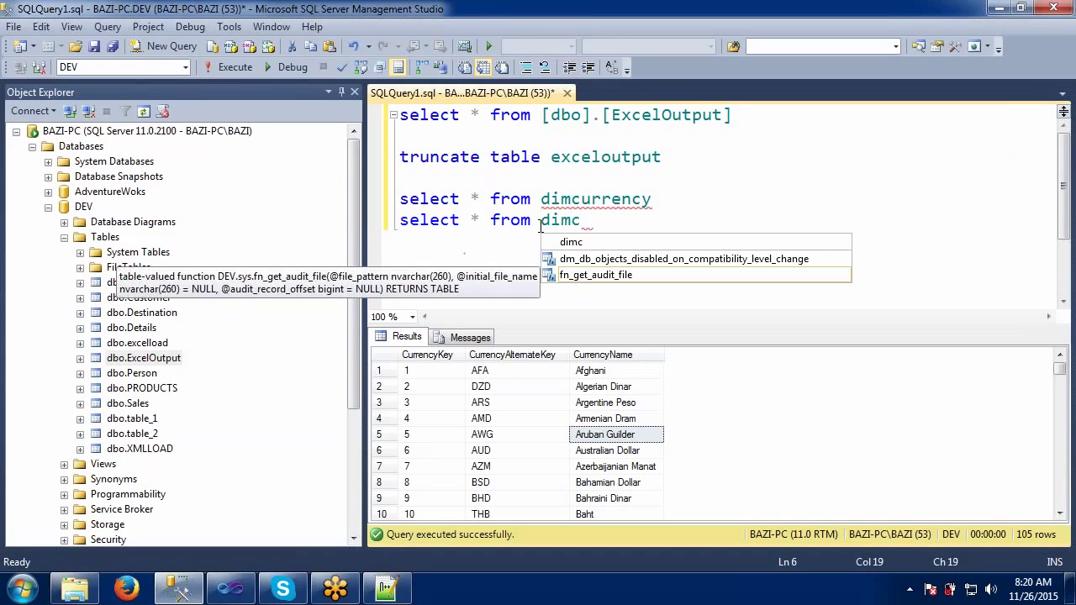
{"action": "type", "text": "urrency1"}
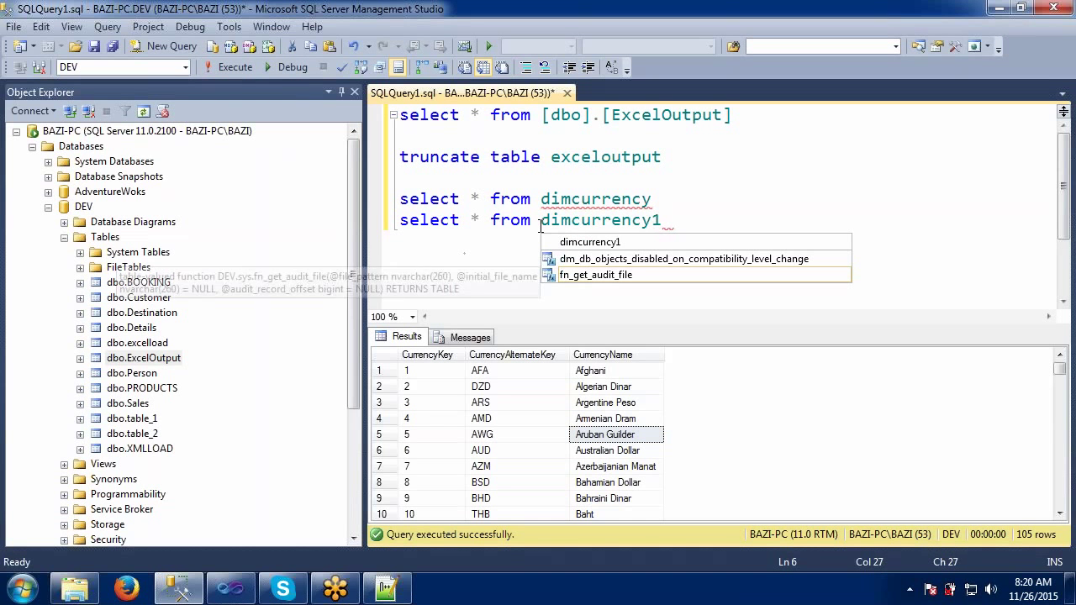
- Execute only the dimcurrency1 query and inspect the returned rows and row count
{"action": "key", "text": "shift+Home"}
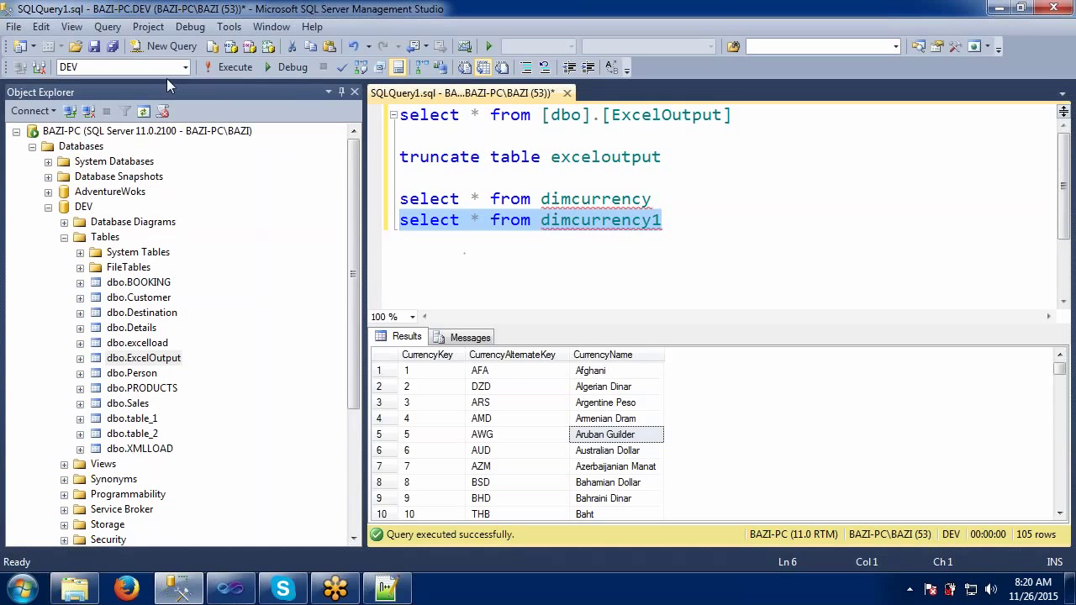
{"action": "left_click", "coordinate": [219, 68]}
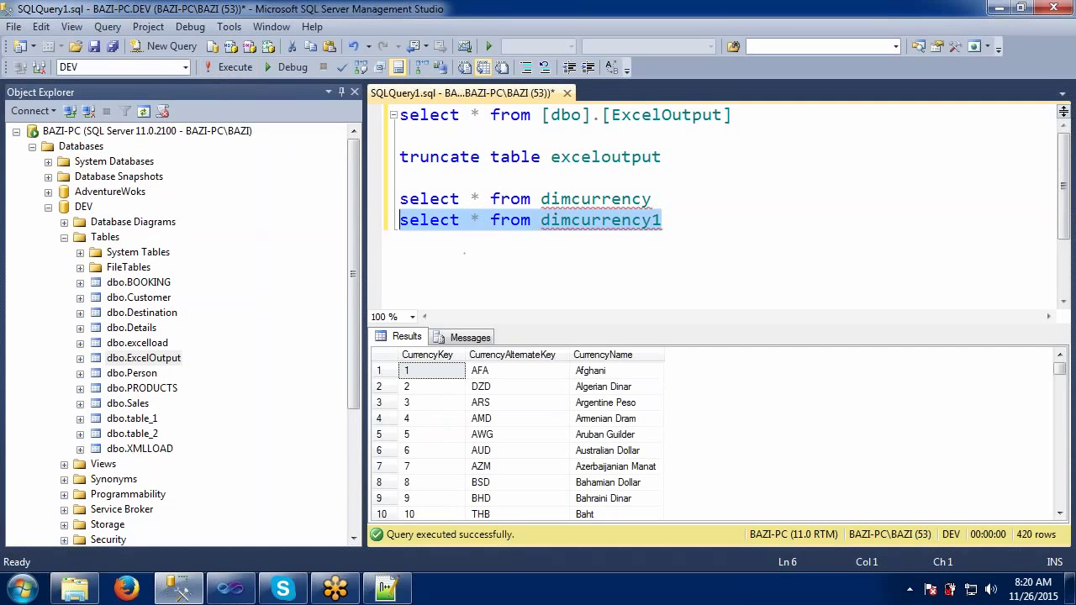
{"action": "left_click", "coordinate": [485, 371]}
{"action": "left_click", "coordinate": [481, 403]}
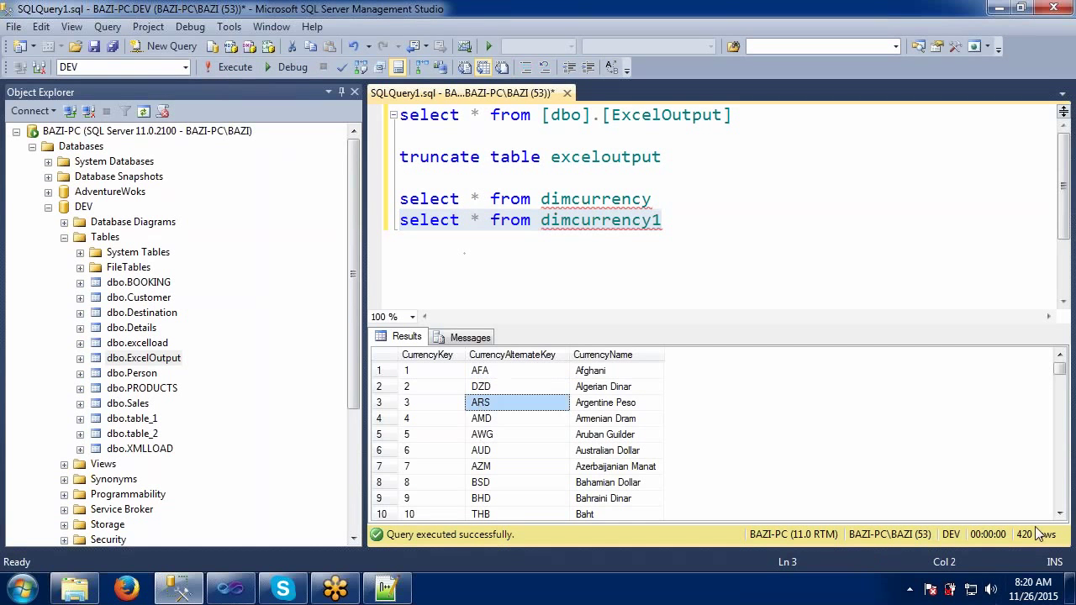
{"action": "left_click", "coordinate": [608, 388]}
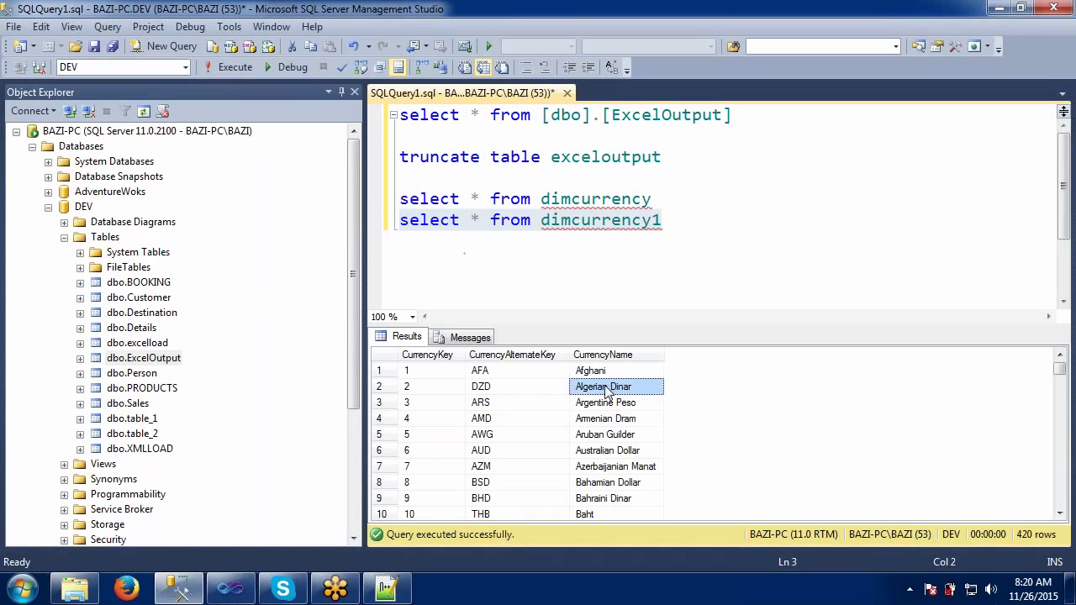
{"action": "left_click", "coordinate": [491, 437]}
{"action": "left_click", "coordinate": [428, 452]}
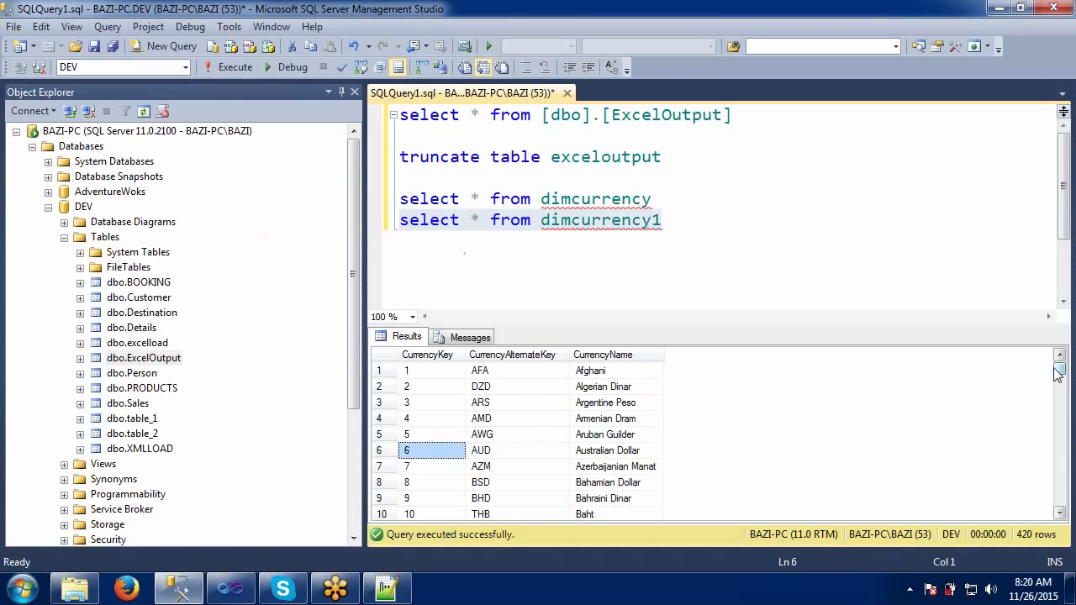
{"action": "mouse_move", "coordinate": [1057, 374]}
{"action": "left_mouse_down"}
{"action": "mouse_move", "coordinate": [1058, 504]}
{"action": "mouse_move", "coordinate": [1057, 356]}
{"action": "left_mouse_up"}
{"action": "left_click", "coordinate": [673, 222]}
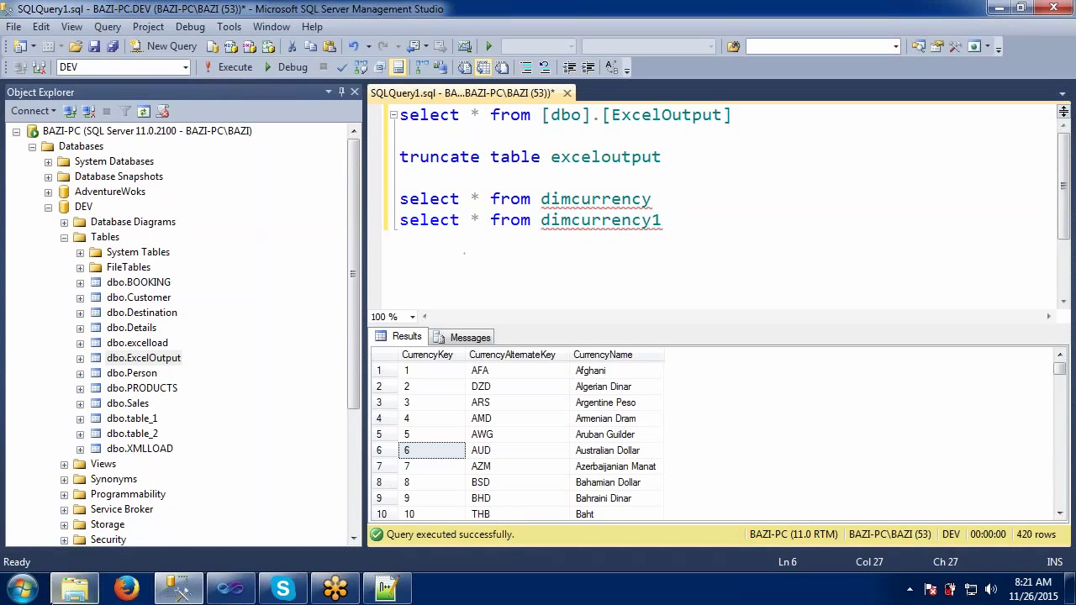
- Switch to the Source folder in Windows Explorer, view the contents of the 1_copy text file and close it
{"action": "left_click", "coordinate": [96, 560]}
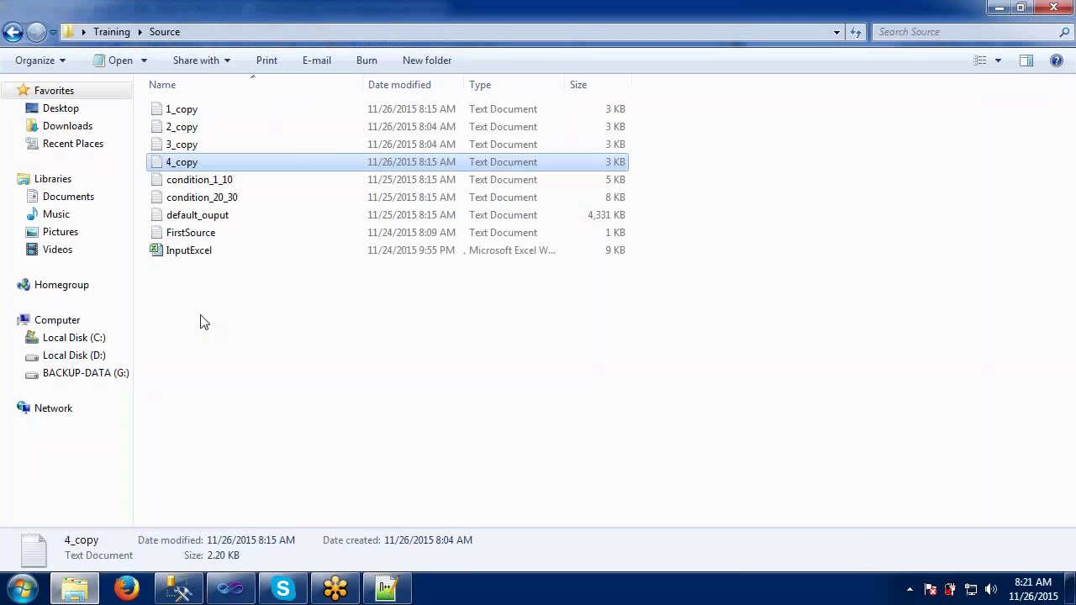
{"action": "double_click", "coordinate": [182, 110]}
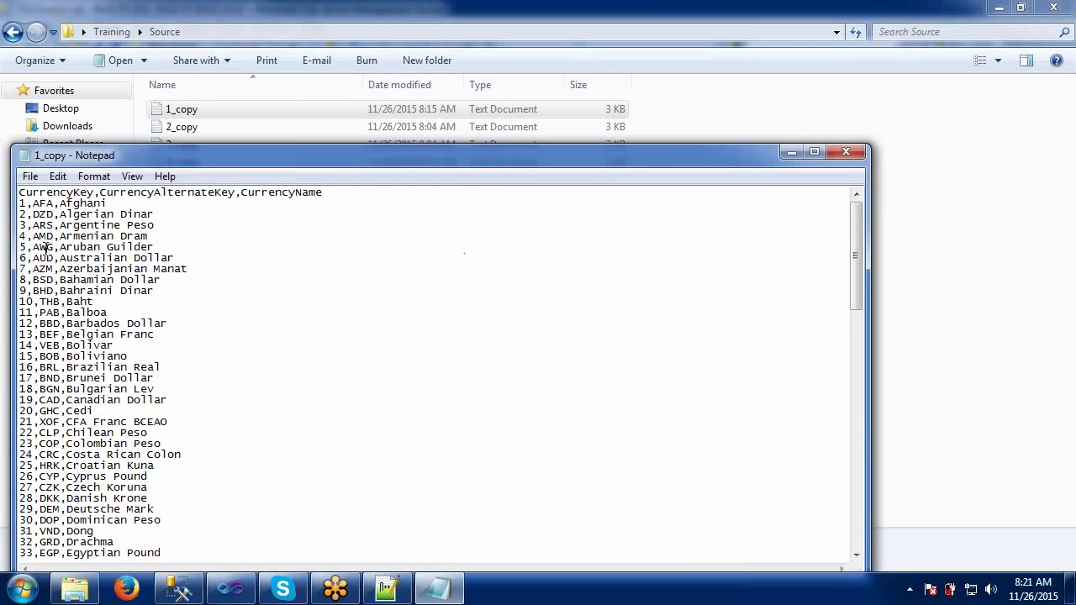
{"action": "left_click", "coordinate": [845, 151]}
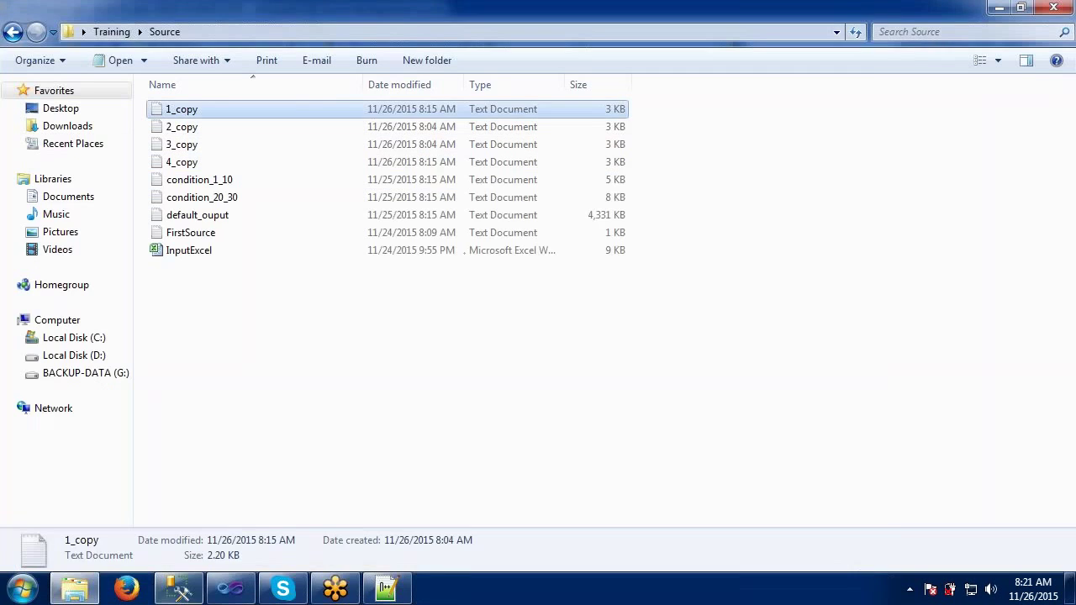
- Switch to Visual Studio, stop the package run and rename Package3.dtsx as UnionAll.dtsx
{"action": "left_click", "coordinate": [231, 588]}
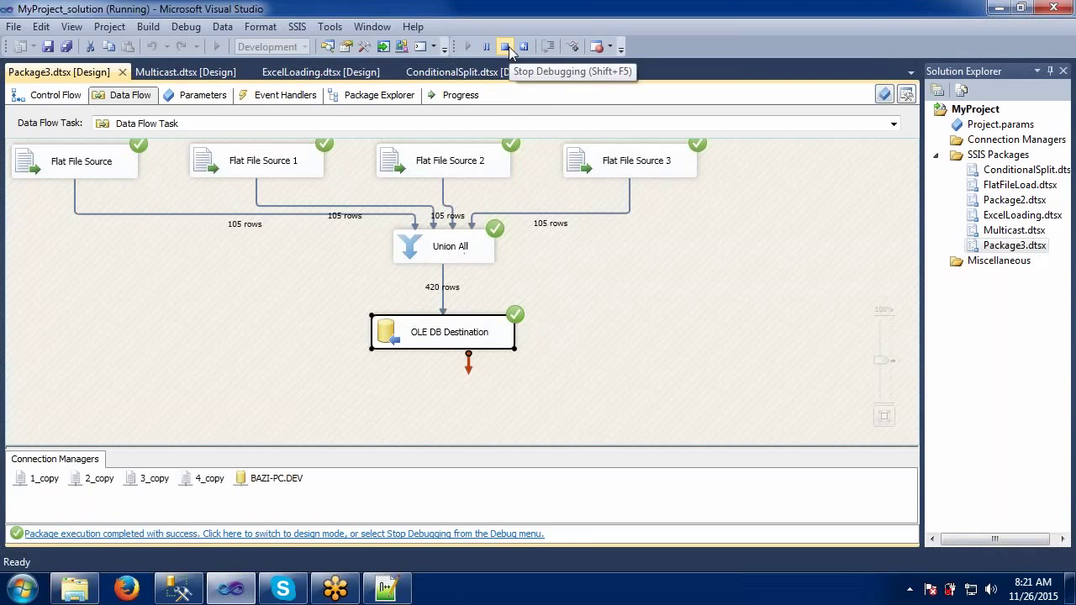
{"action": "left_click", "coordinate": [507, 48]}
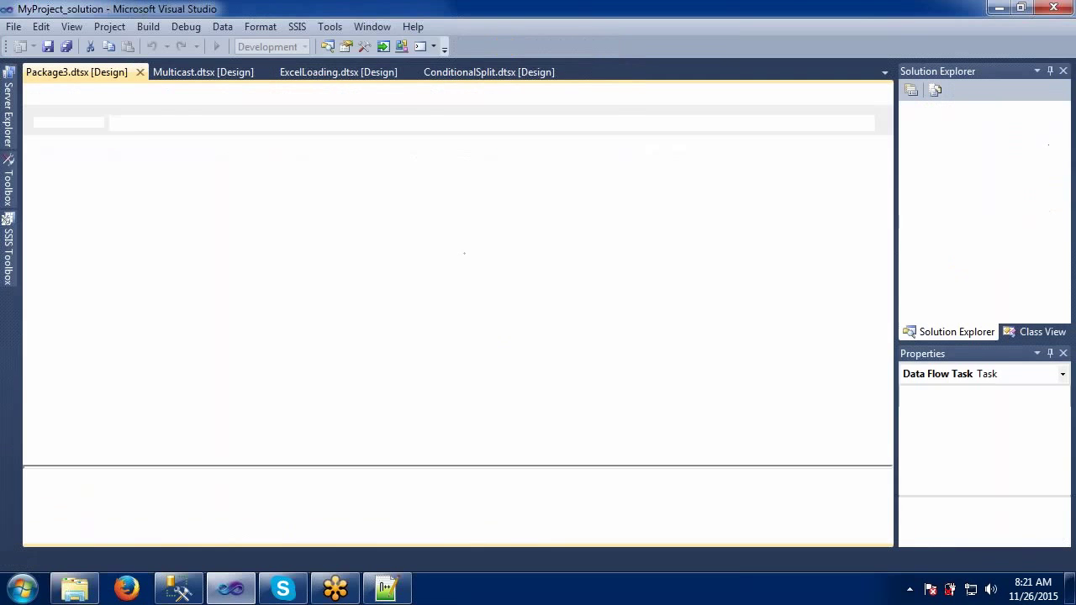
{"action": "left_click", "coordinate": [965, 249]}
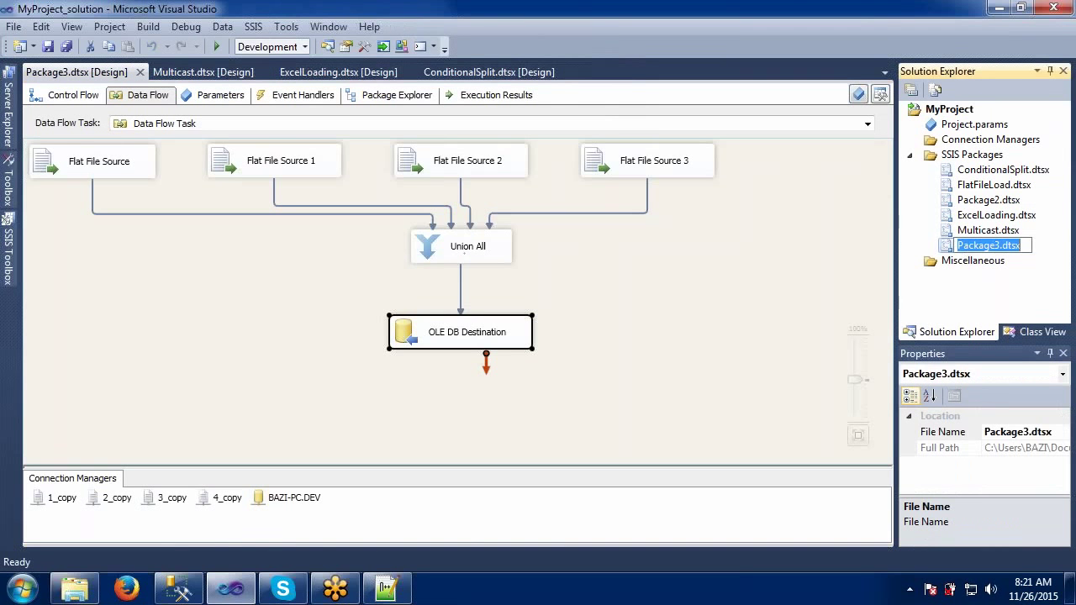
{"action": "key", "text": "Left"}
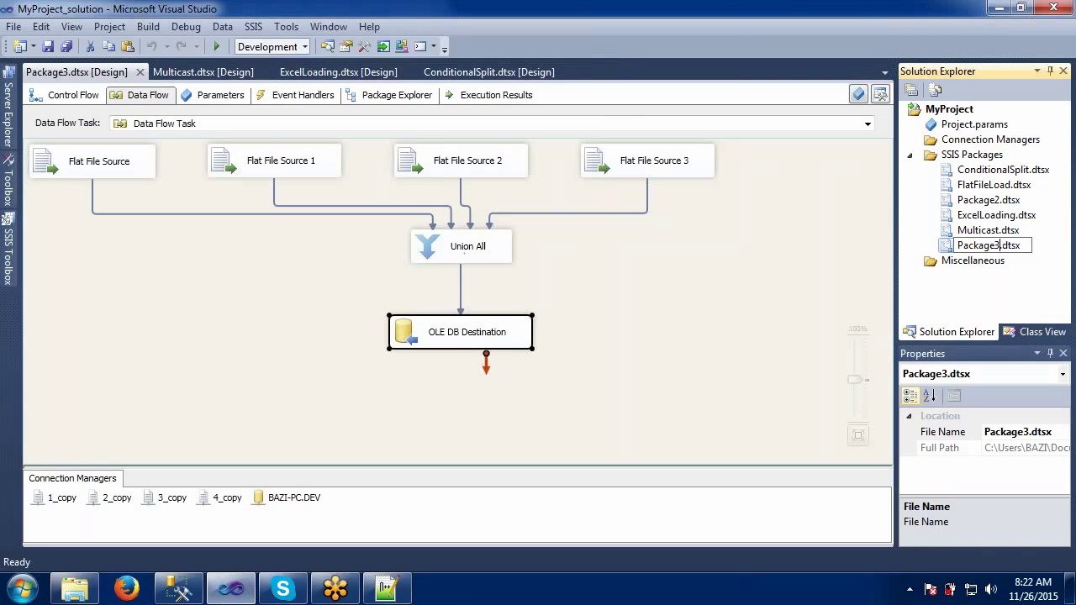
{"action": "key", "text": "BackSpace"}
{"action": "key", "text": "BackSpace"}
{"action": "key", "text": "BackSpace"}
{"action": "key", "text": "BackSpace"}
{"action": "key", "text": "BackSpace"}
{"action": "key", "text": "BackSpace"}
{"action": "key", "text": "BackSpace"}
{"action": "key", "text": "BackSpace"}
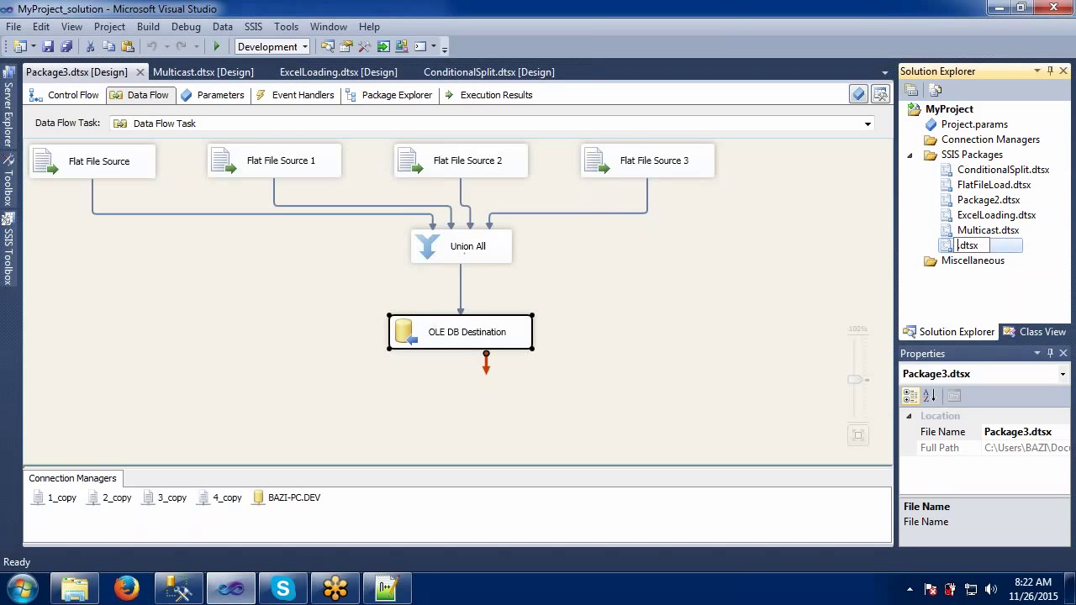
{"action": "type", "text": "Unin"}
{"action": "key", "text": "BackSpace"}
{"action": "type", "text": "on"}
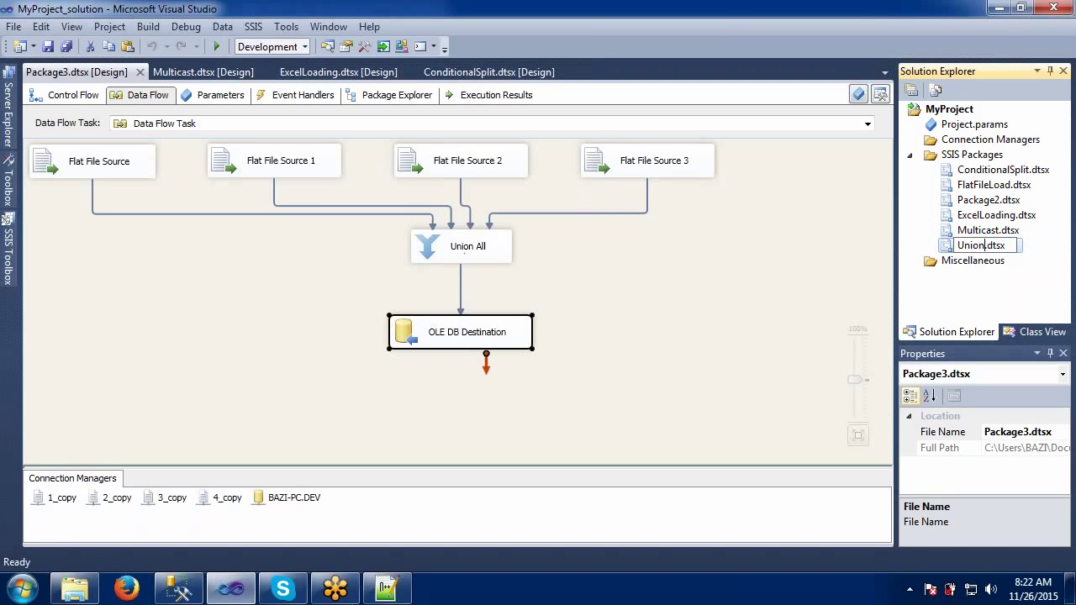
{"action": "type", "text": "a"}
{"action": "key", "text": "BackSpace"}
{"action": "type", "text": "All"}
{"action": "key", "text": "Return"}
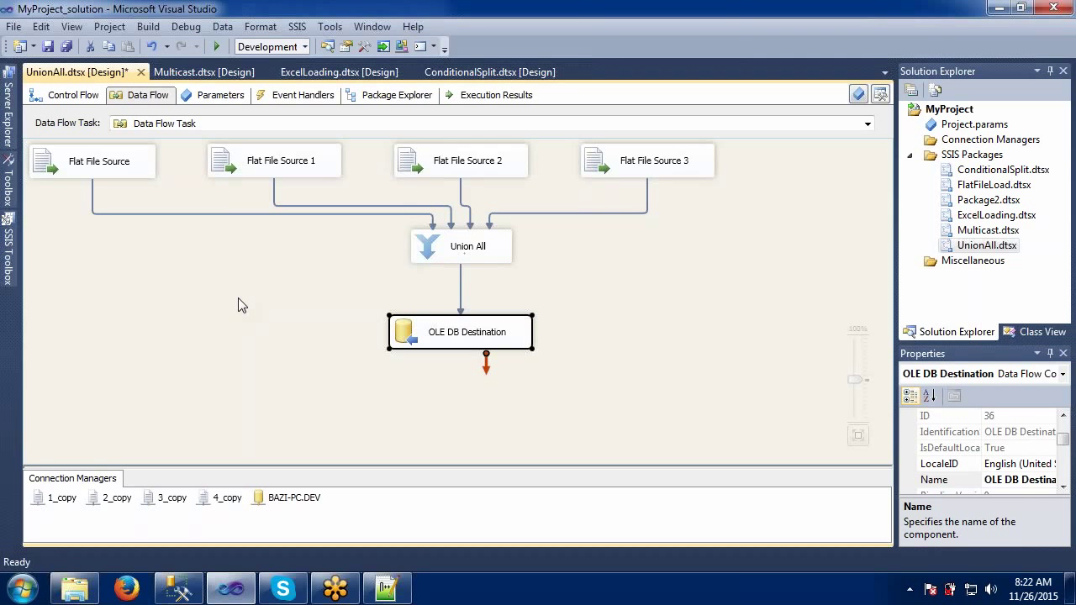
- Examine the column mappings of all four inputs in the maximized Union All Transformation Editor, including the empty row's input choices, and cancel the editor
{"action": "double_click", "coordinate": [448, 258]}
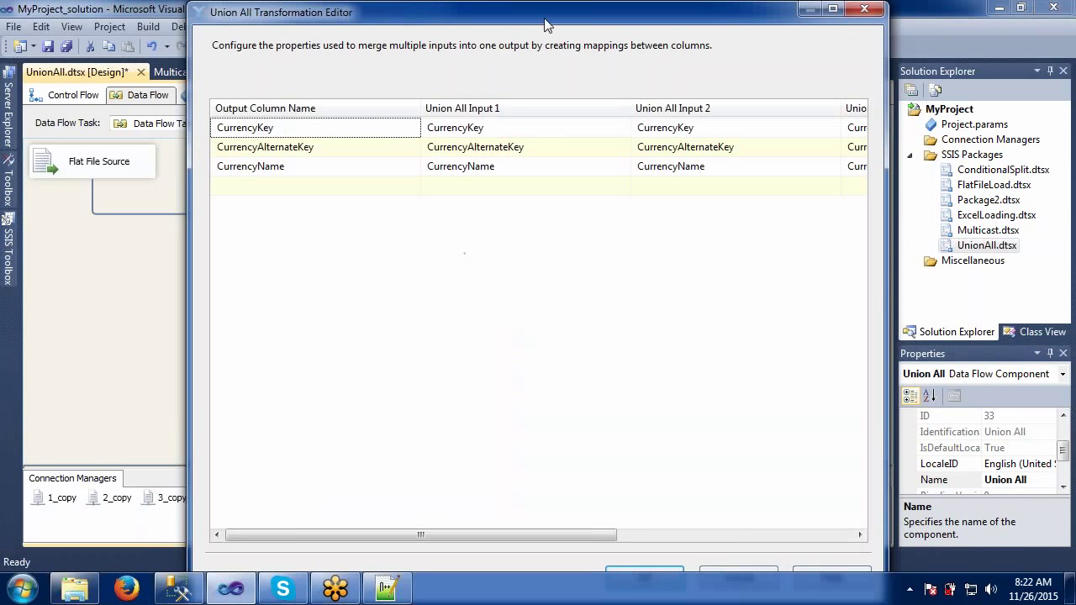
{"action": "double_click", "coordinate": [547, 27]}
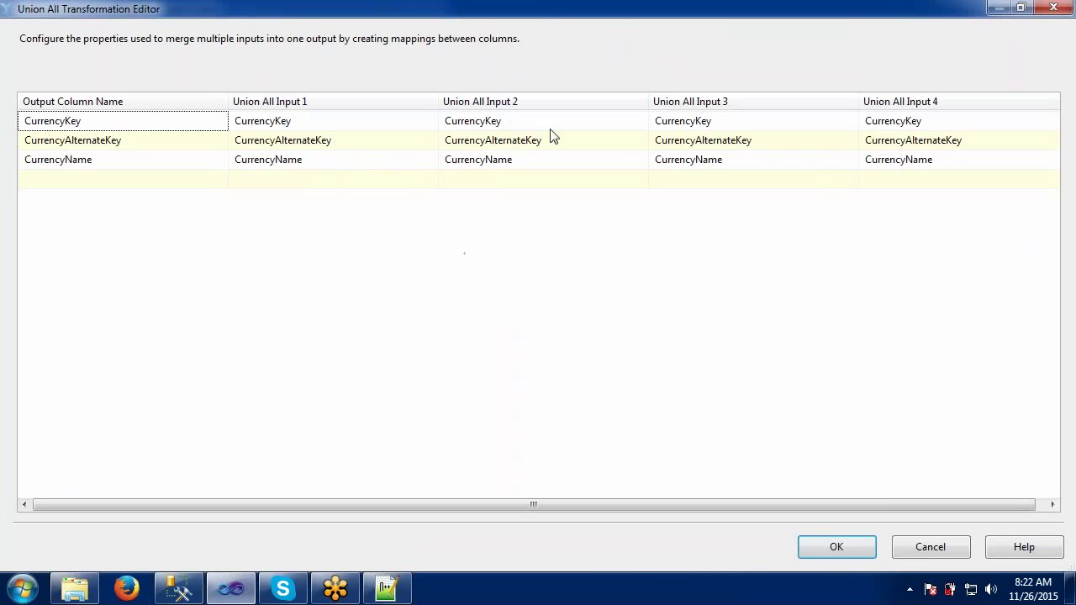
{"action": "left_click", "coordinate": [894, 162]}
{"action": "left_click", "coordinate": [917, 140]}
{"action": "left_click", "coordinate": [913, 119]}
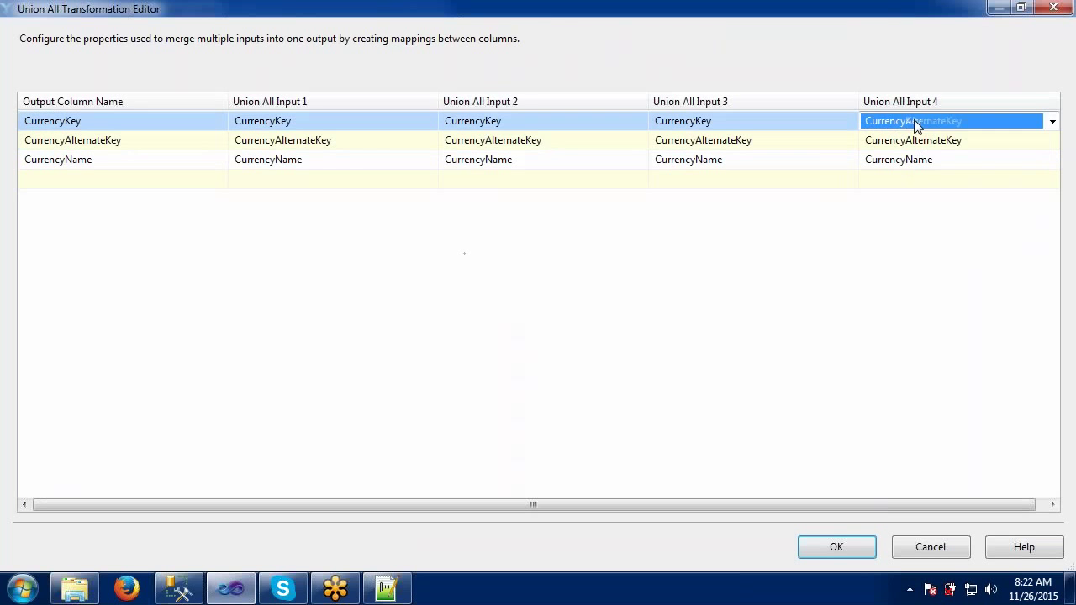
{"action": "left_click", "coordinate": [434, 178]}
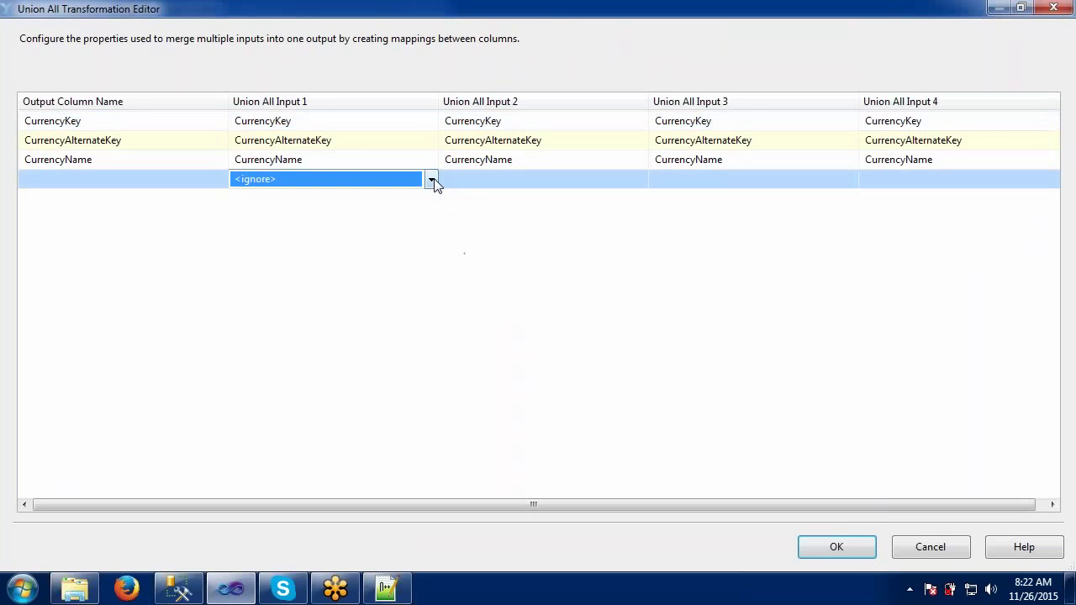
{"action": "left_click", "coordinate": [431, 179]}
{"action": "left_click", "coordinate": [434, 178]}
{"action": "left_click", "coordinate": [536, 178]}
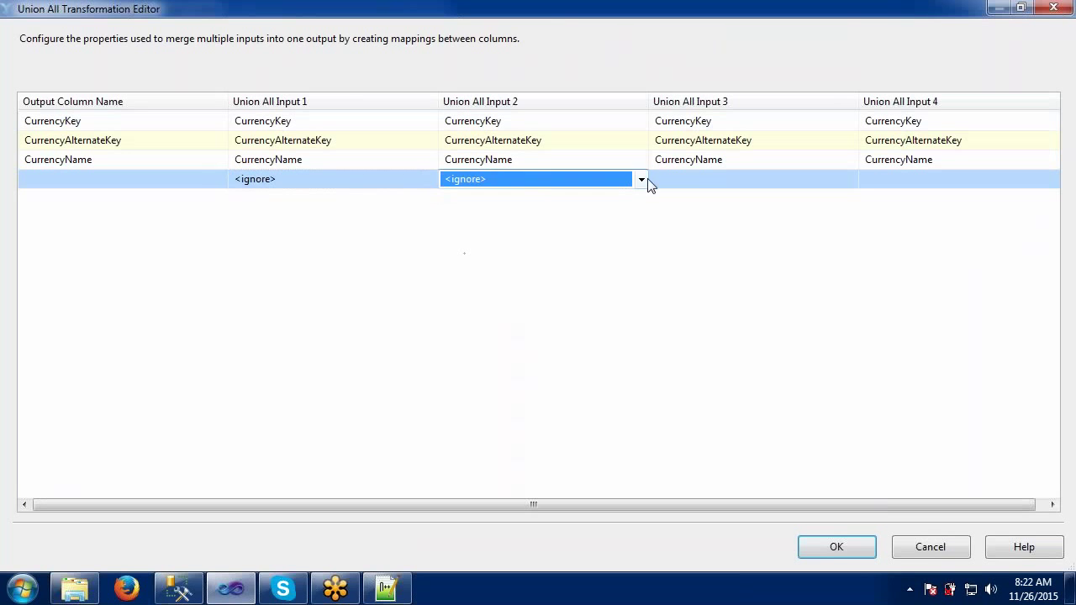
{"action": "left_click", "coordinate": [701, 178]}
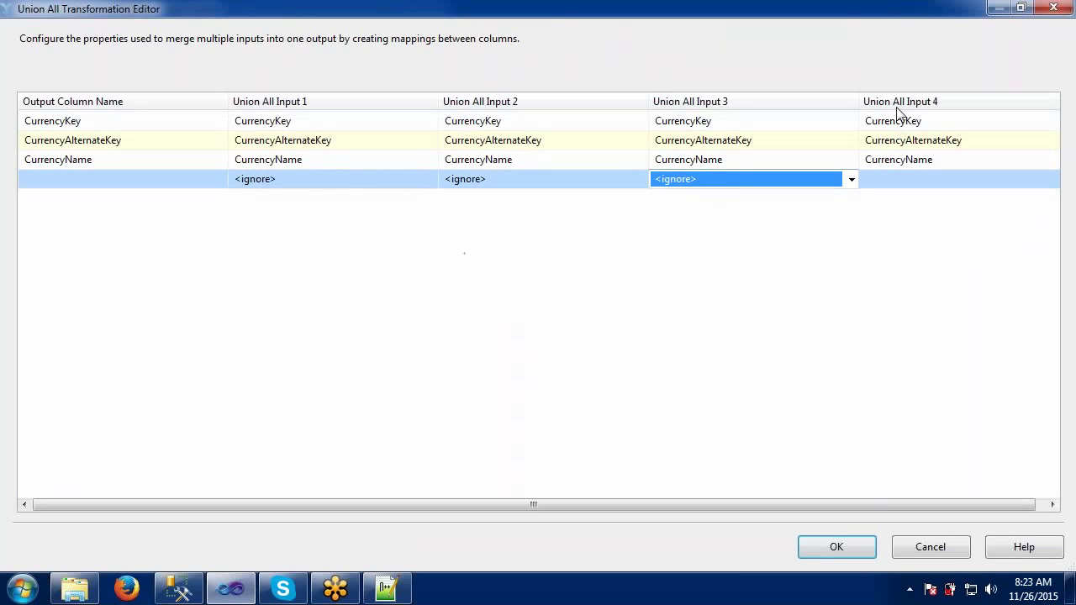
{"action": "left_click", "coordinate": [905, 179]}
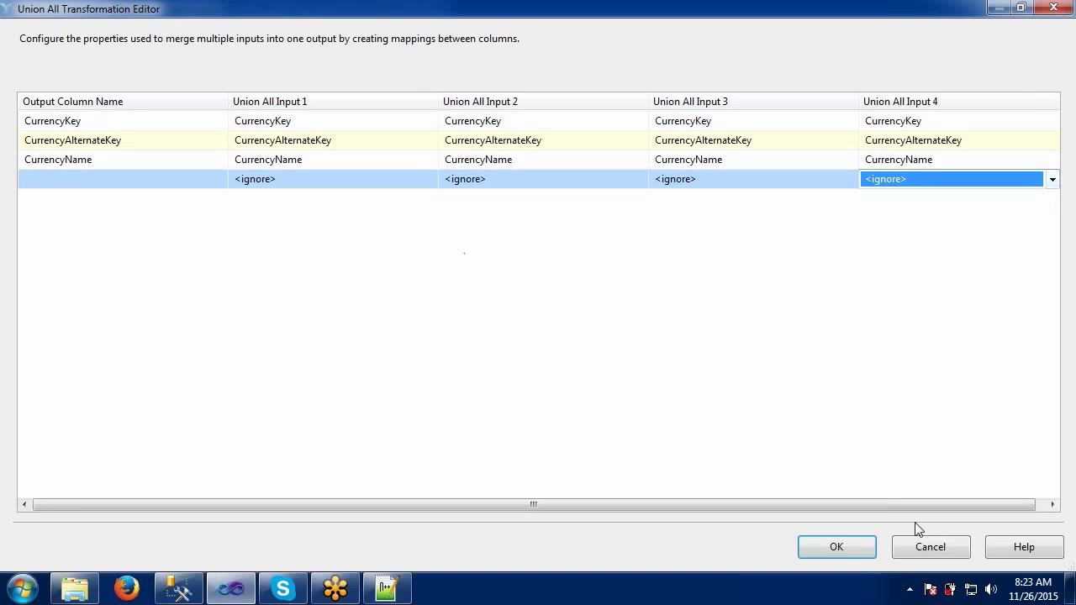
{"action": "left_click", "coordinate": [915, 552]}
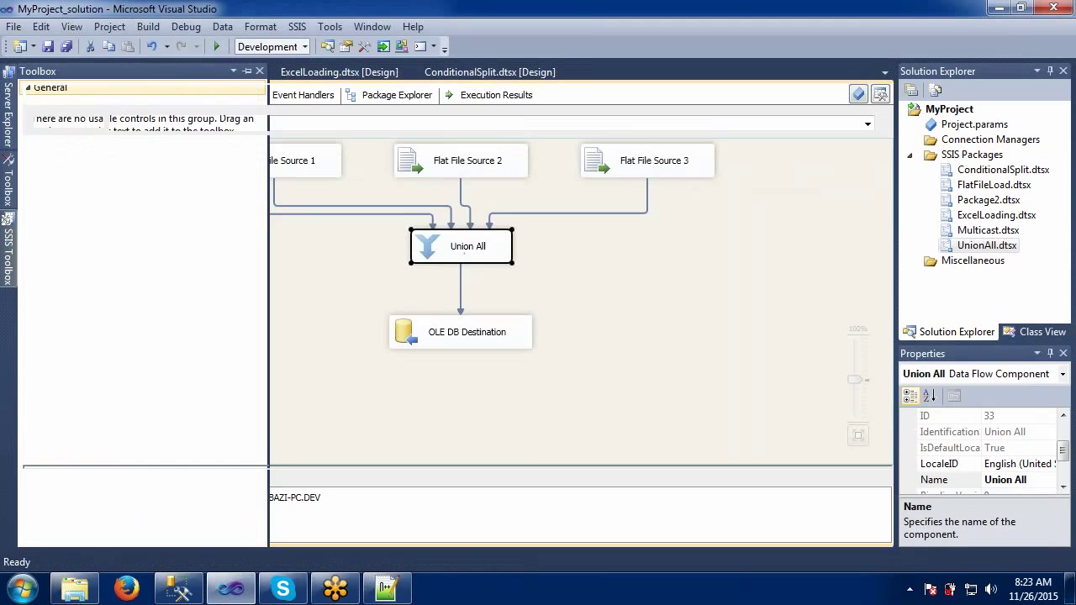
- Look up the description of the Merge transformation among the common SSIS components and return to the data flow
{"action": "left_click", "coordinate": [13, 238]}
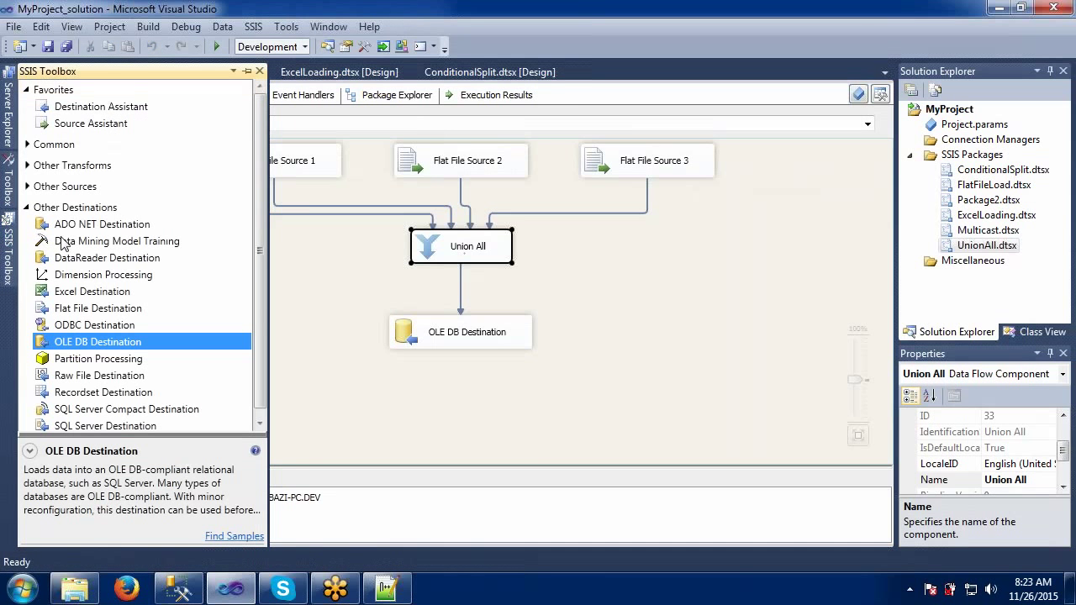
{"action": "left_click", "coordinate": [27, 146]}
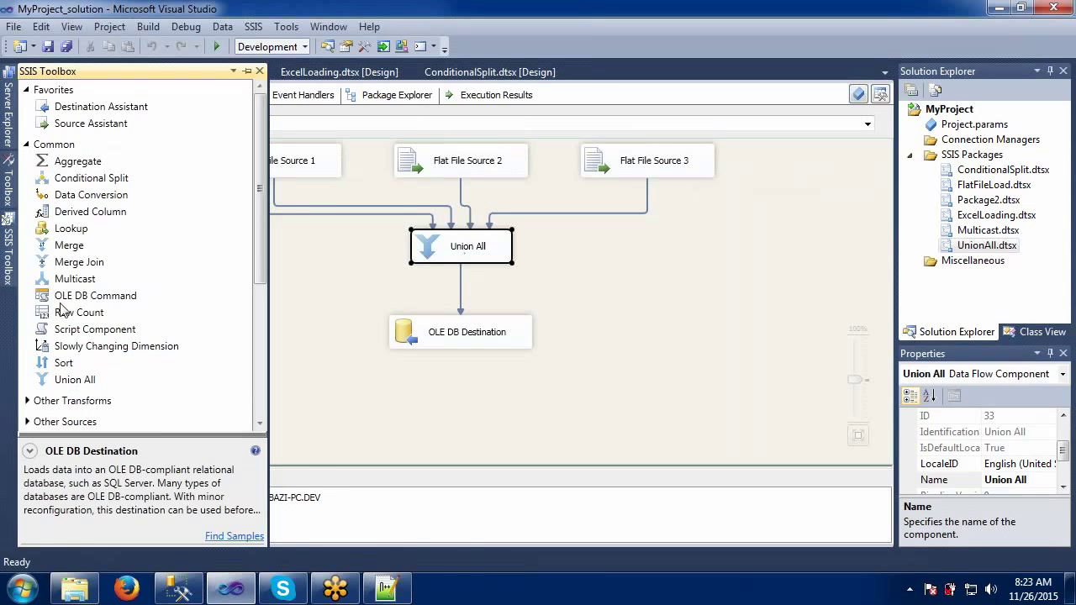
{"action": "left_click", "coordinate": [65, 250]}
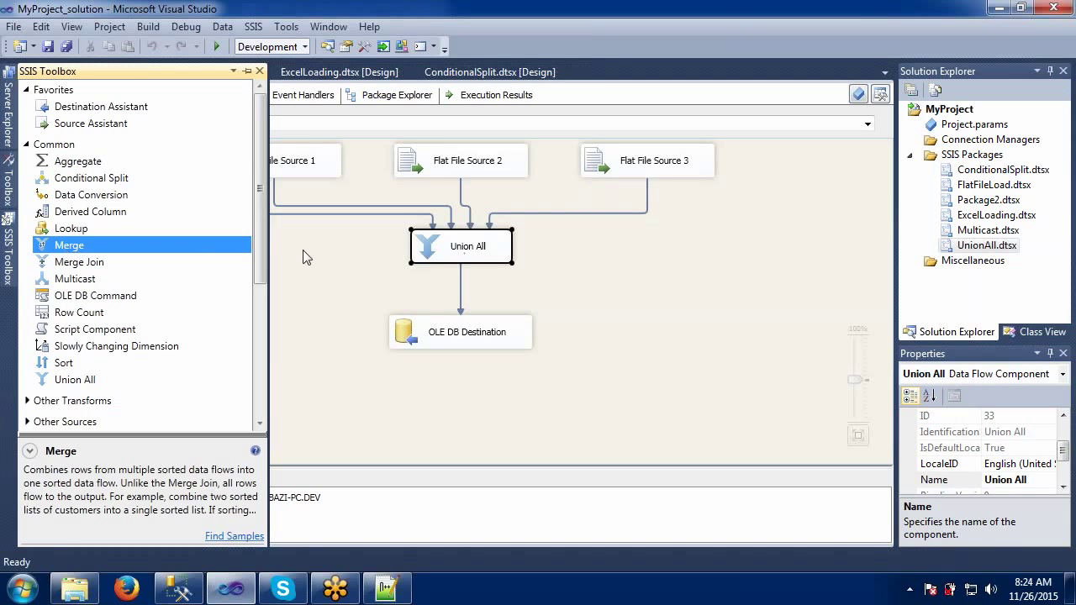
{"action": "left_click", "coordinate": [343, 262]}
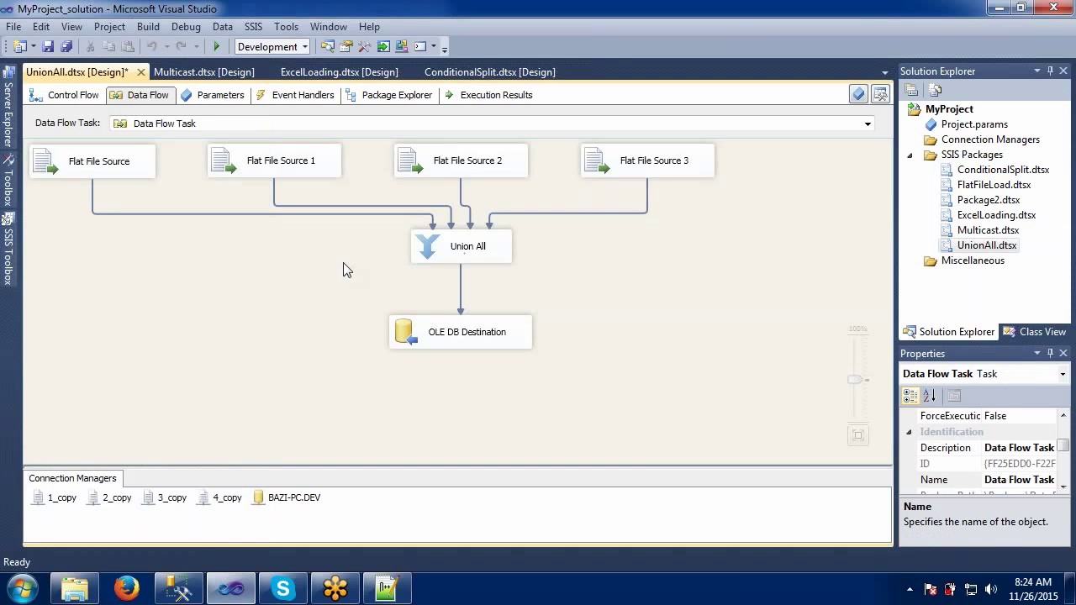
- Review the data flow components one by one, from the four flat file sources through Union All to the OLE DB Destination
{"action": "left_click", "coordinate": [99, 161]}
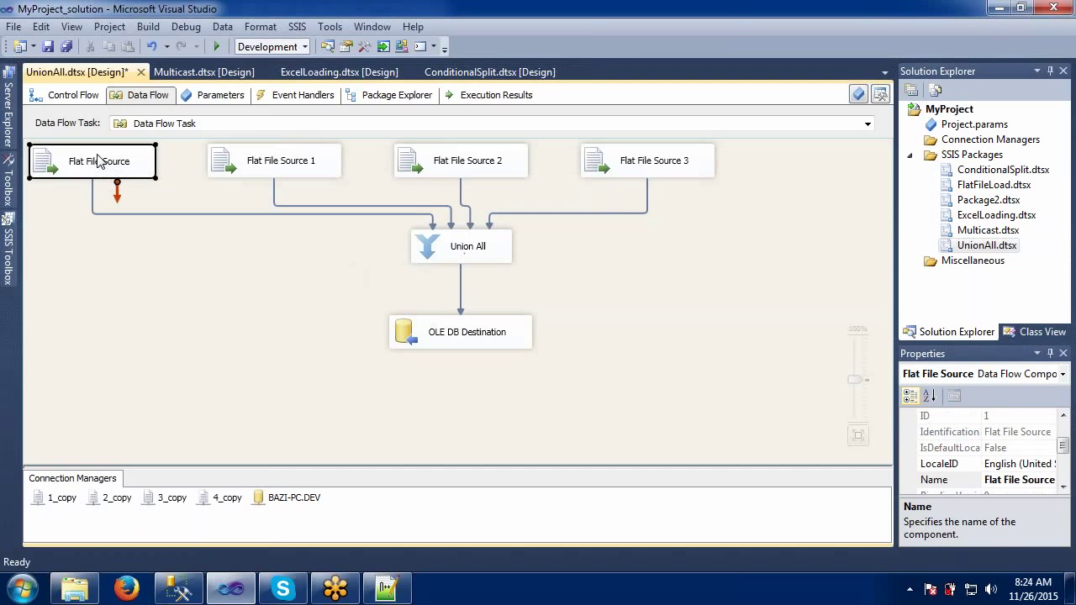
{"action": "left_click", "coordinate": [271, 158]}
{"action": "left_click", "coordinate": [434, 153]}
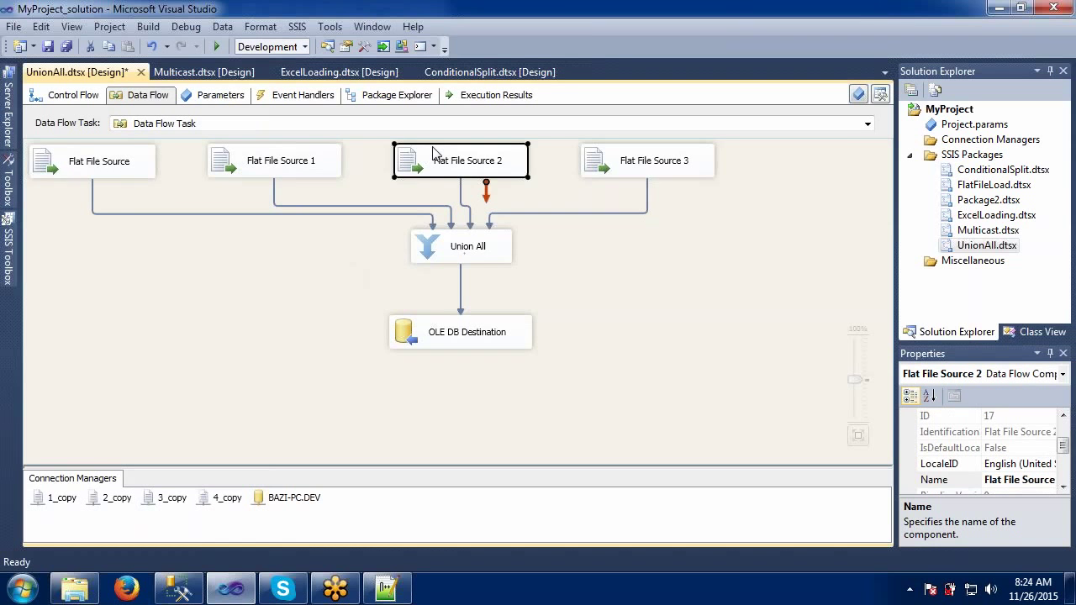
{"action": "left_click", "coordinate": [89, 163]}
{"action": "left_click", "coordinate": [284, 174]}
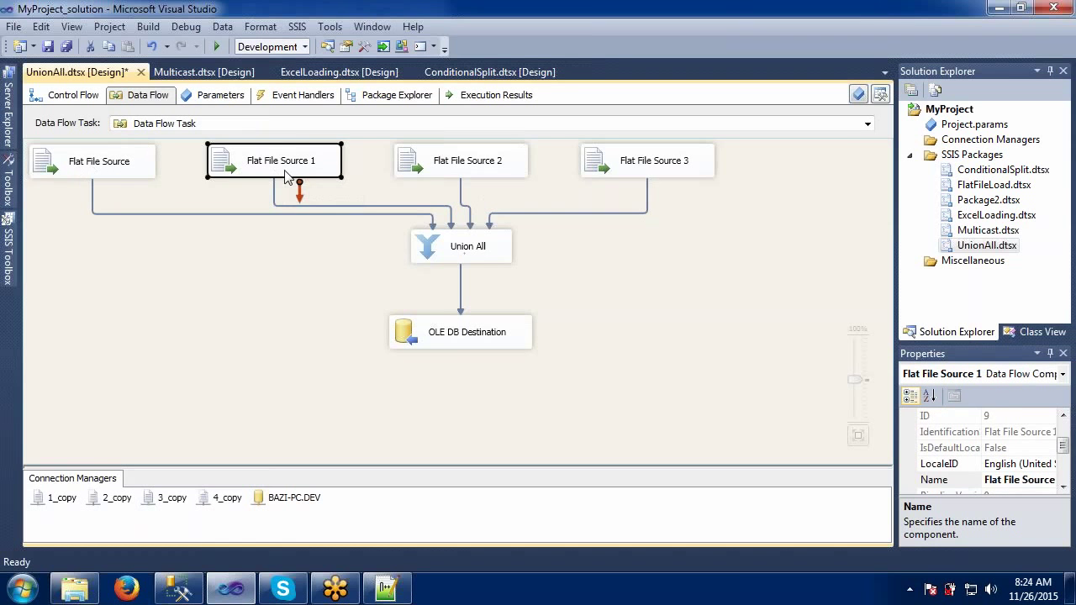
{"action": "left_click", "coordinate": [465, 166]}
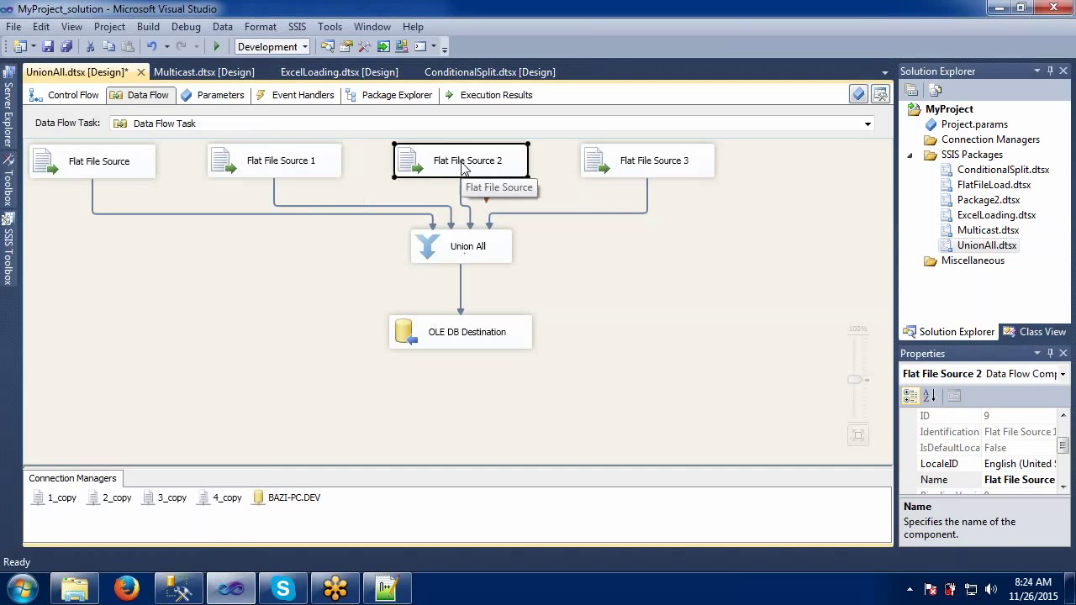
{"action": "left_click", "coordinate": [613, 165]}
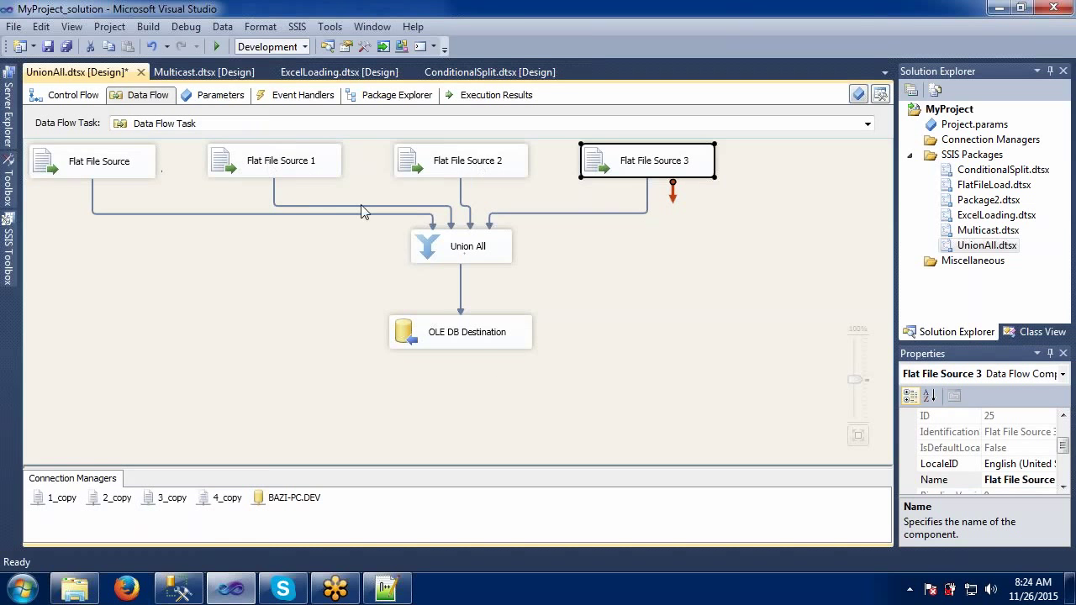
{"action": "left_click", "coordinate": [489, 250]}
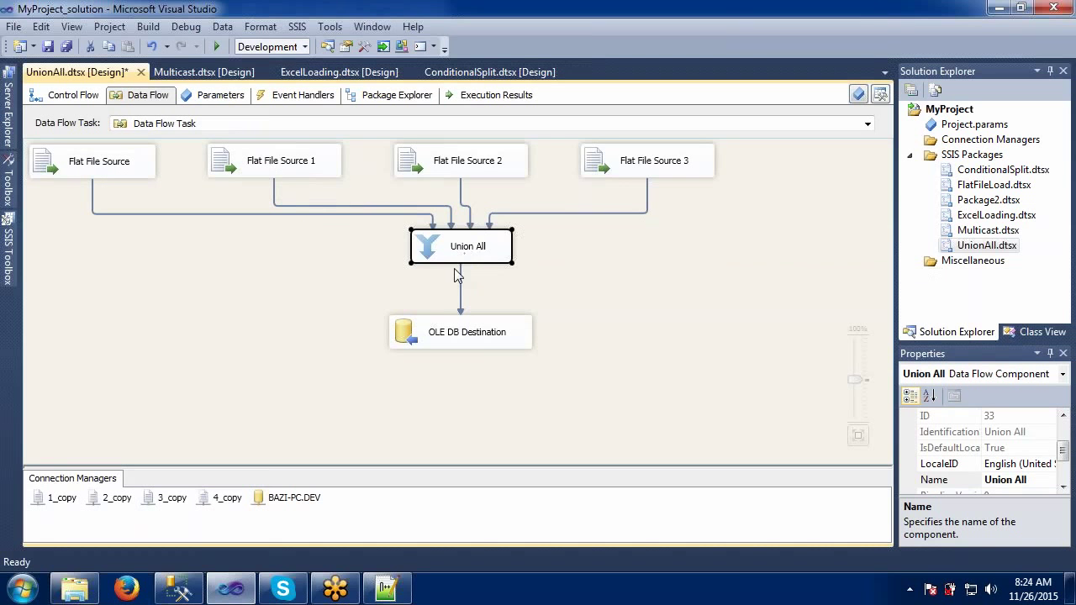
{"action": "left_click", "coordinate": [452, 339]}
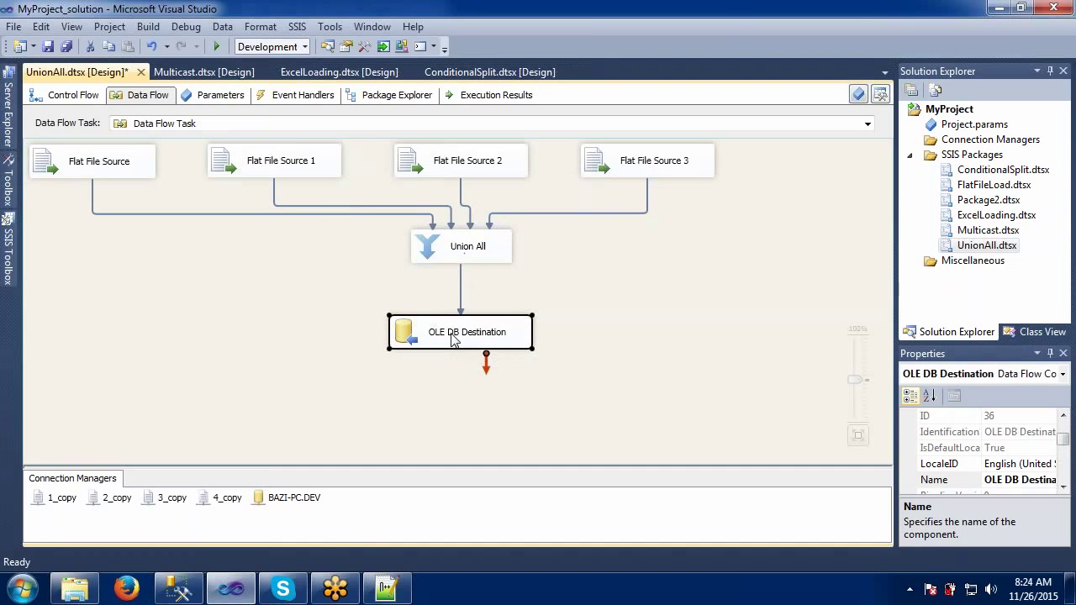